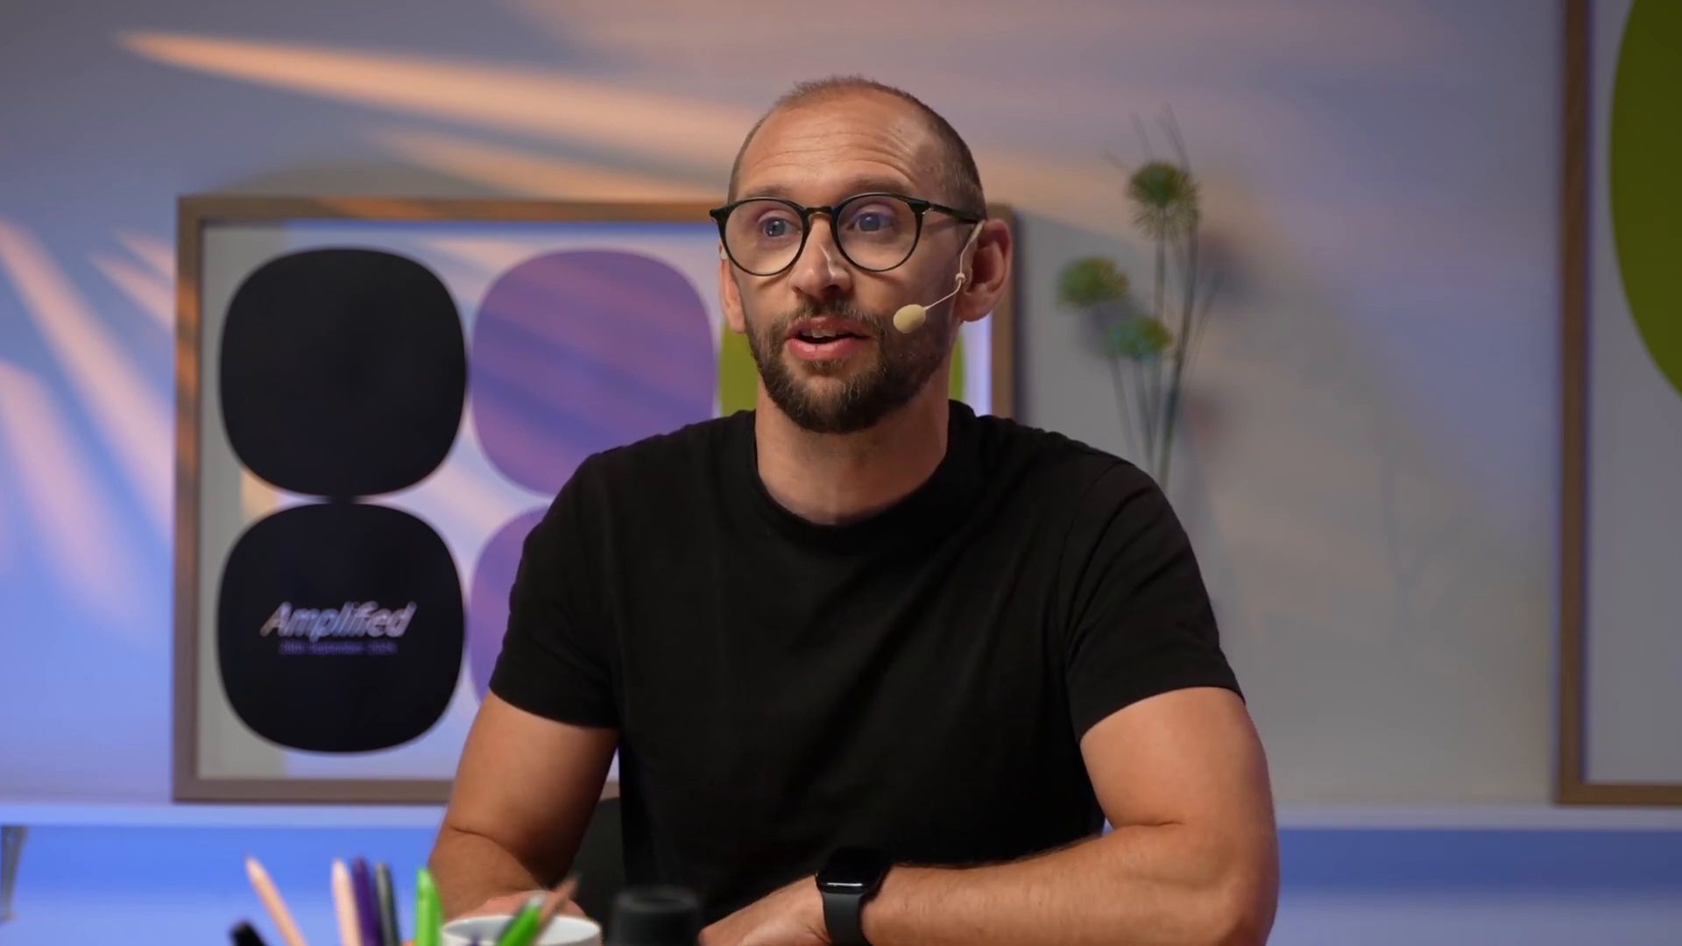
Look through the social media formats, the template and stock video galleries, and the content schedule
click(679, 326)
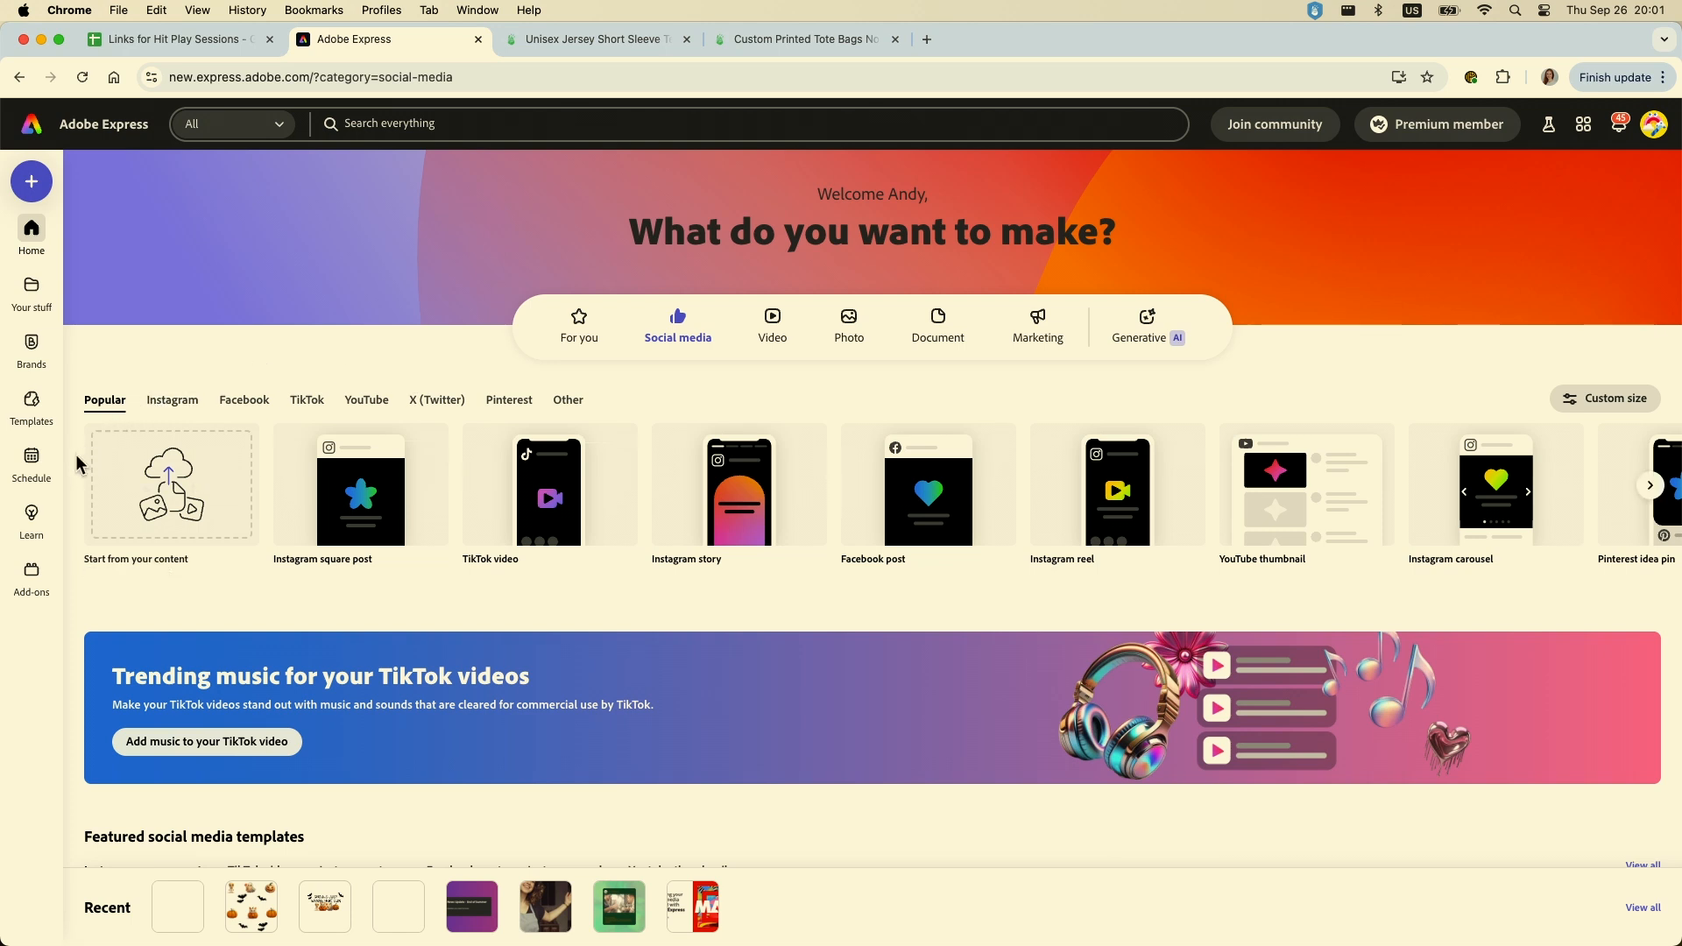
mouse_move(13, 456)
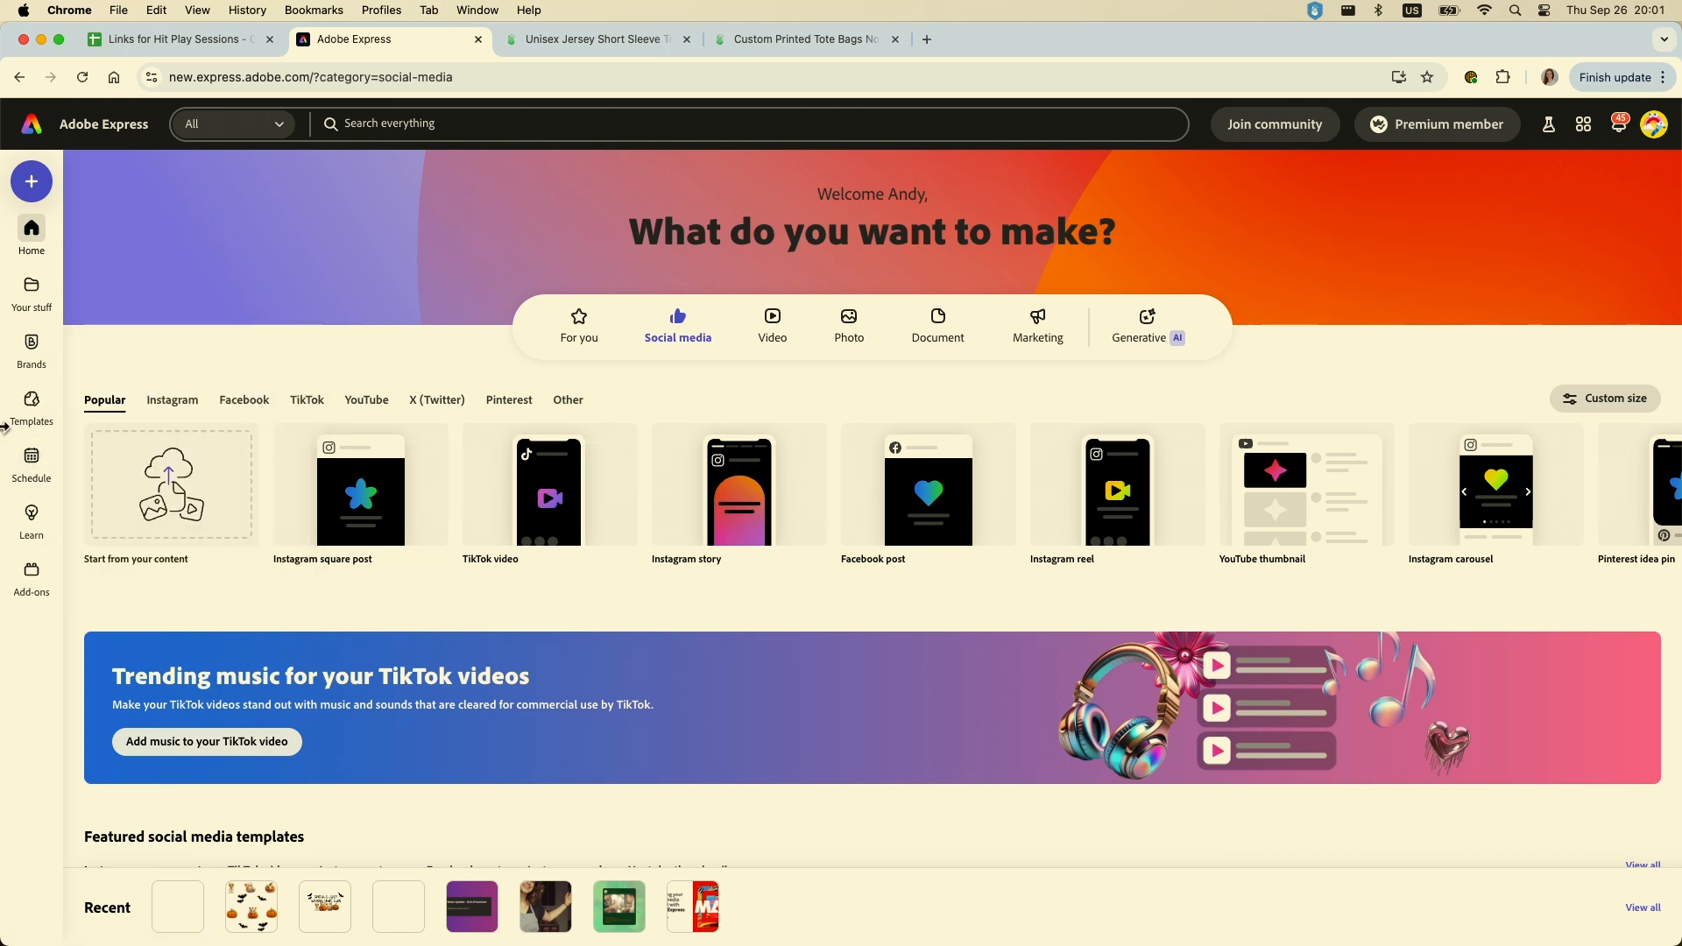
mouse_move(31, 399)
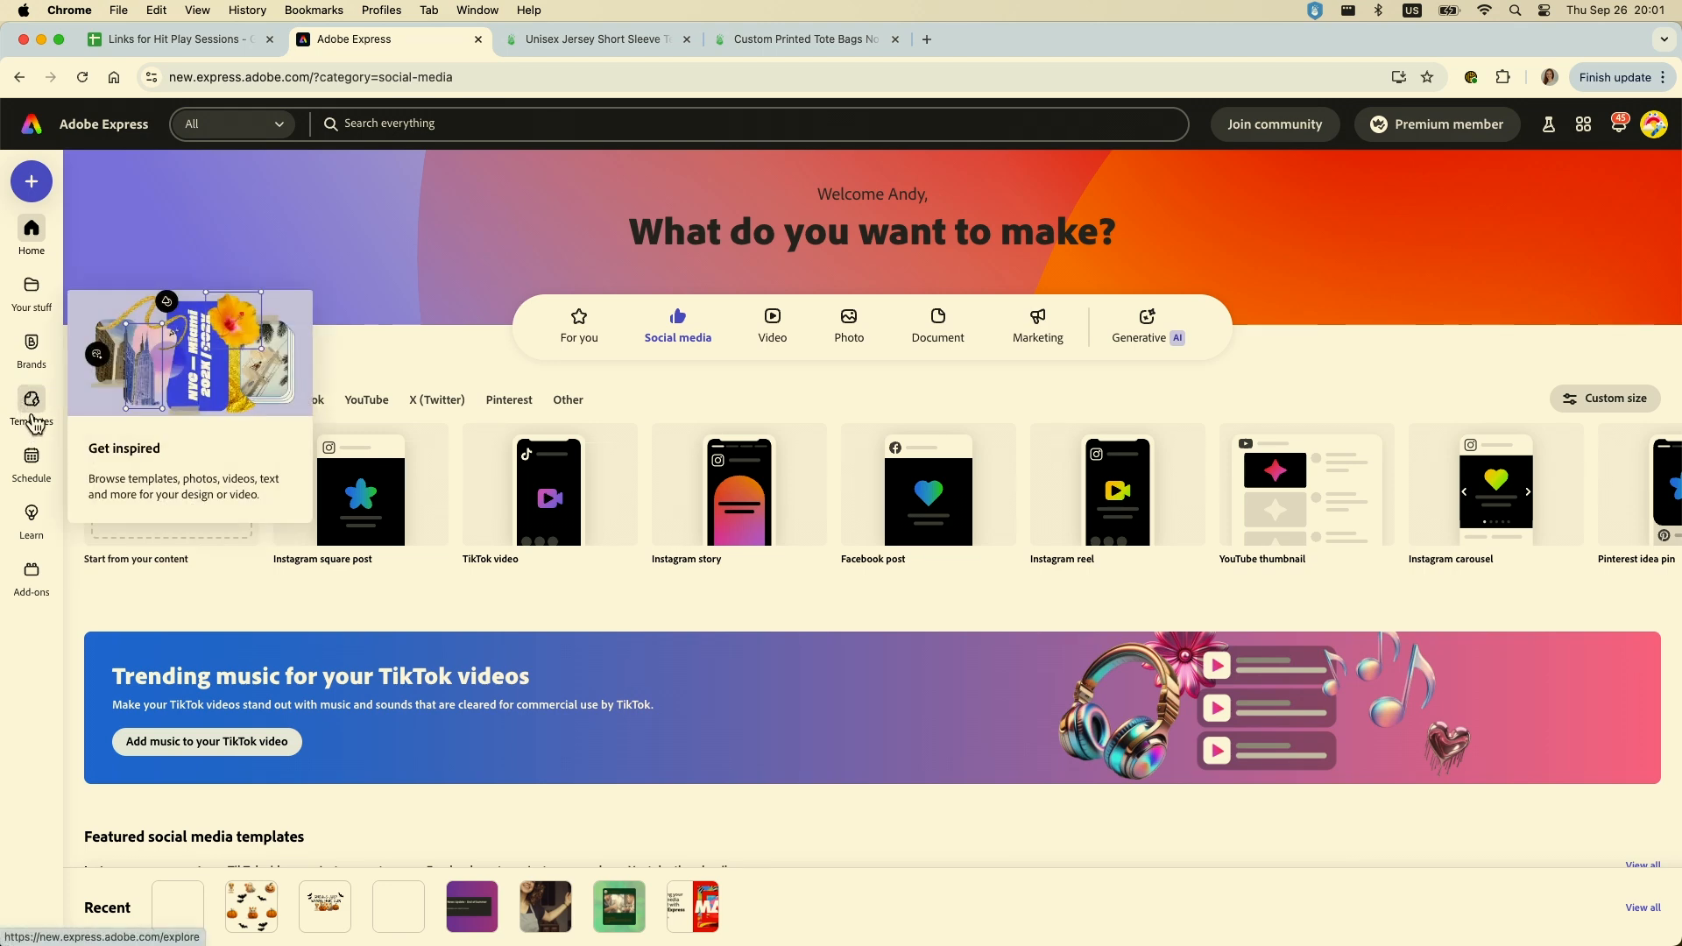
click(33, 411)
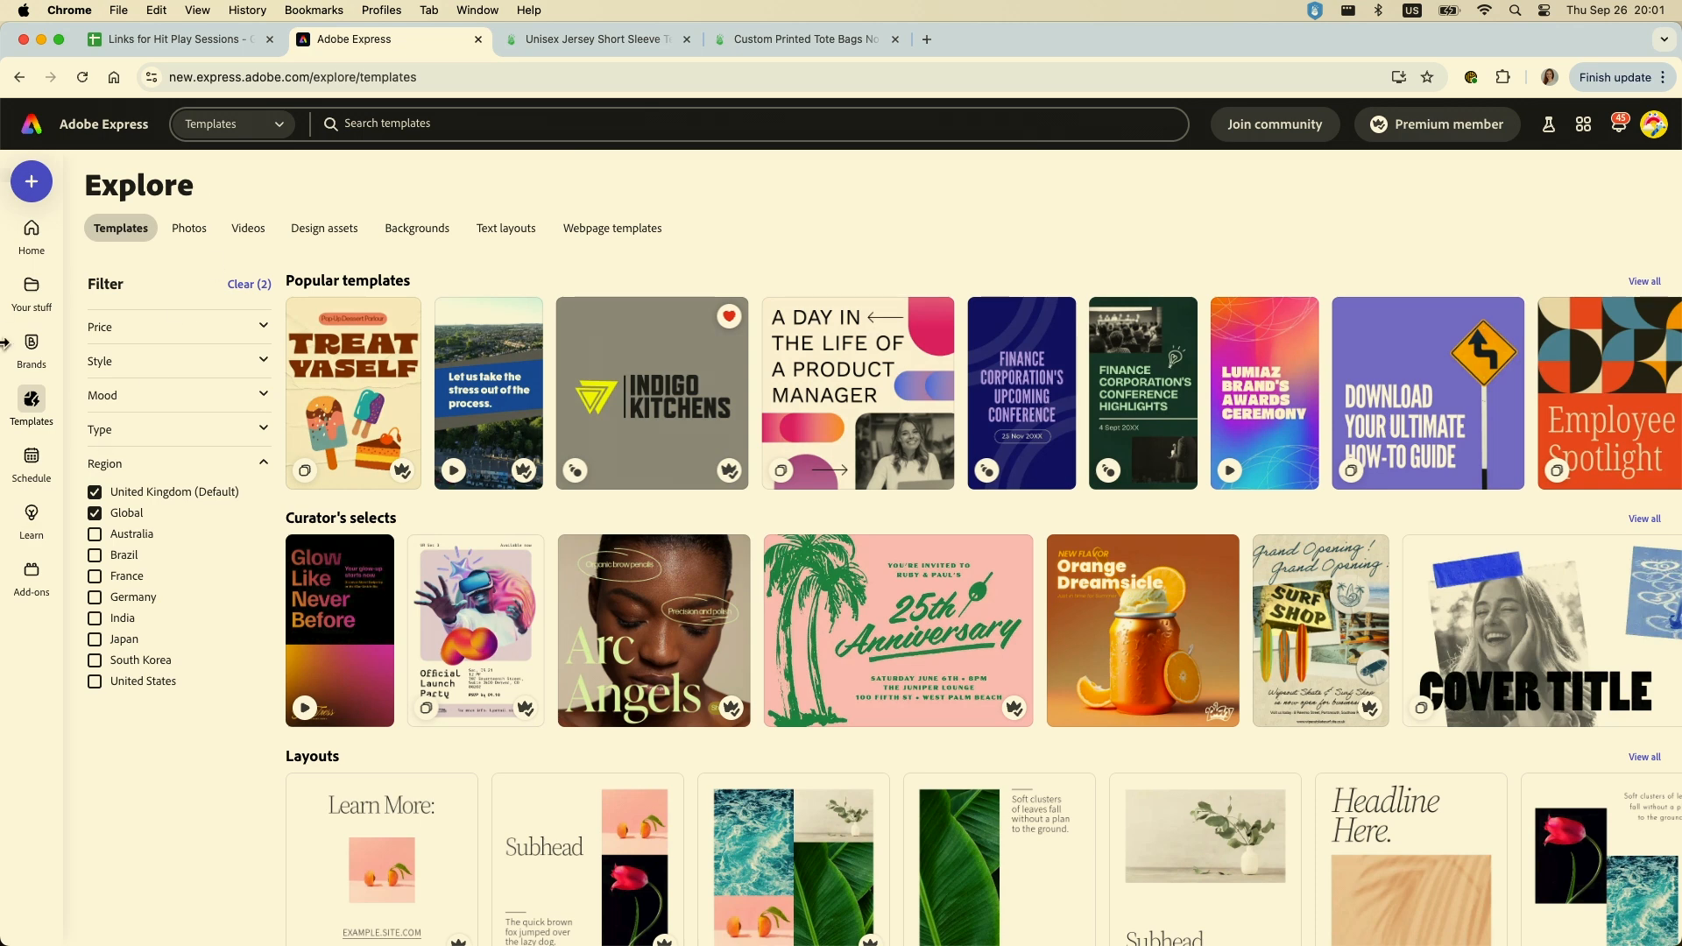
click(250, 231)
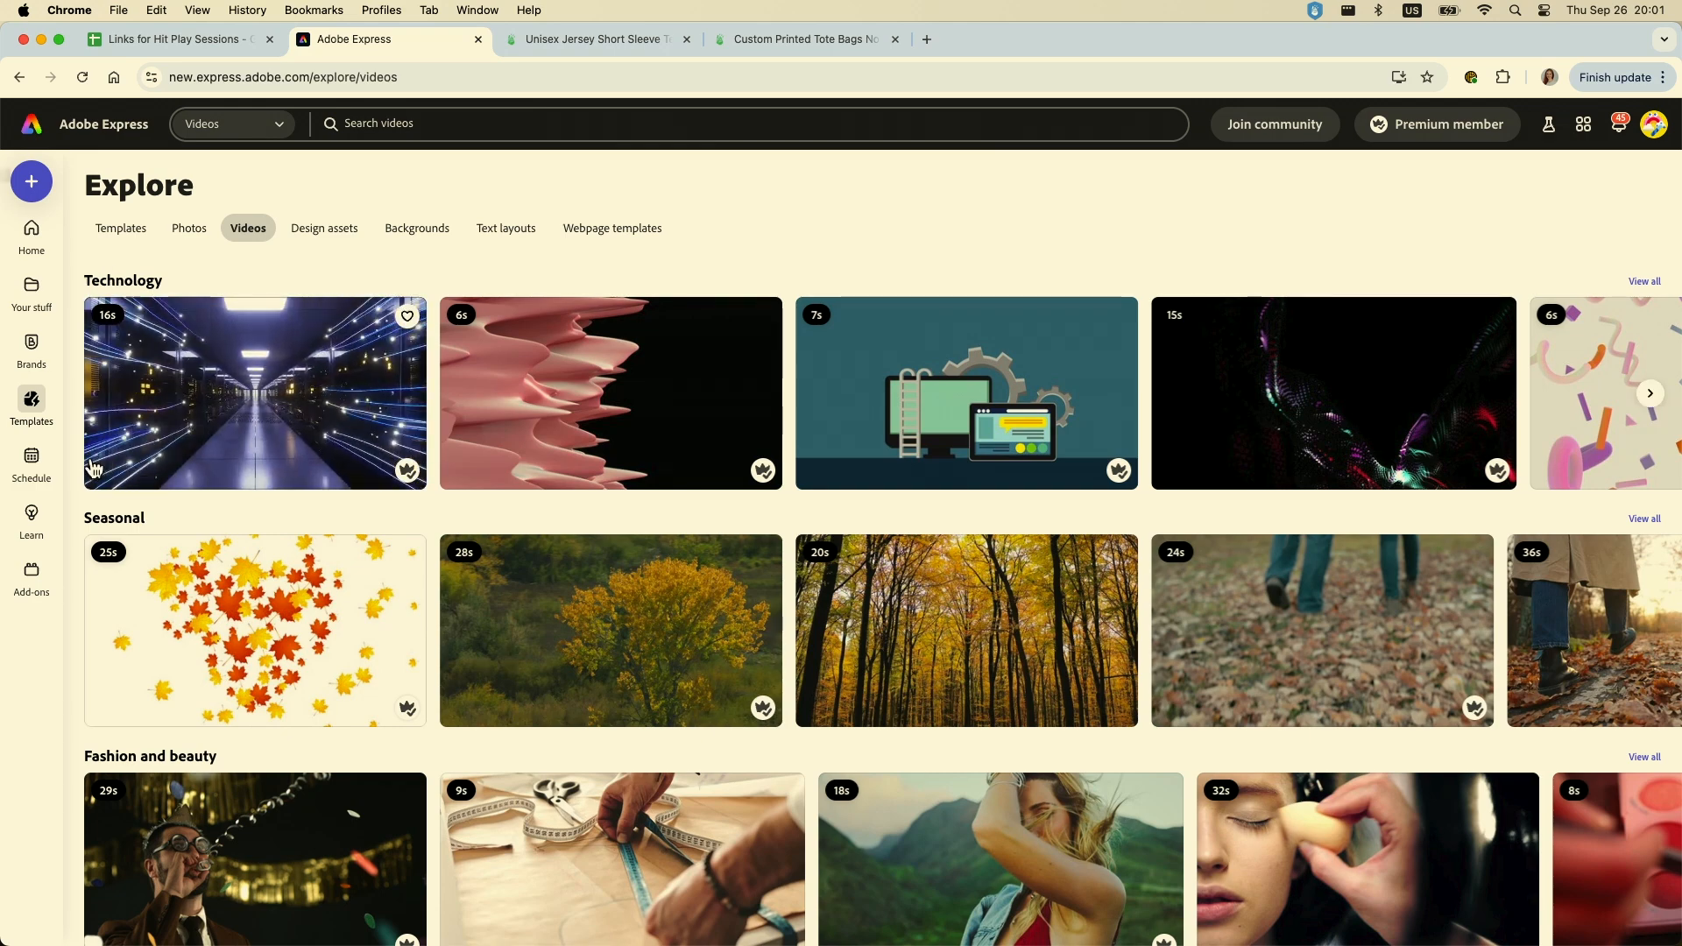
click(29, 465)
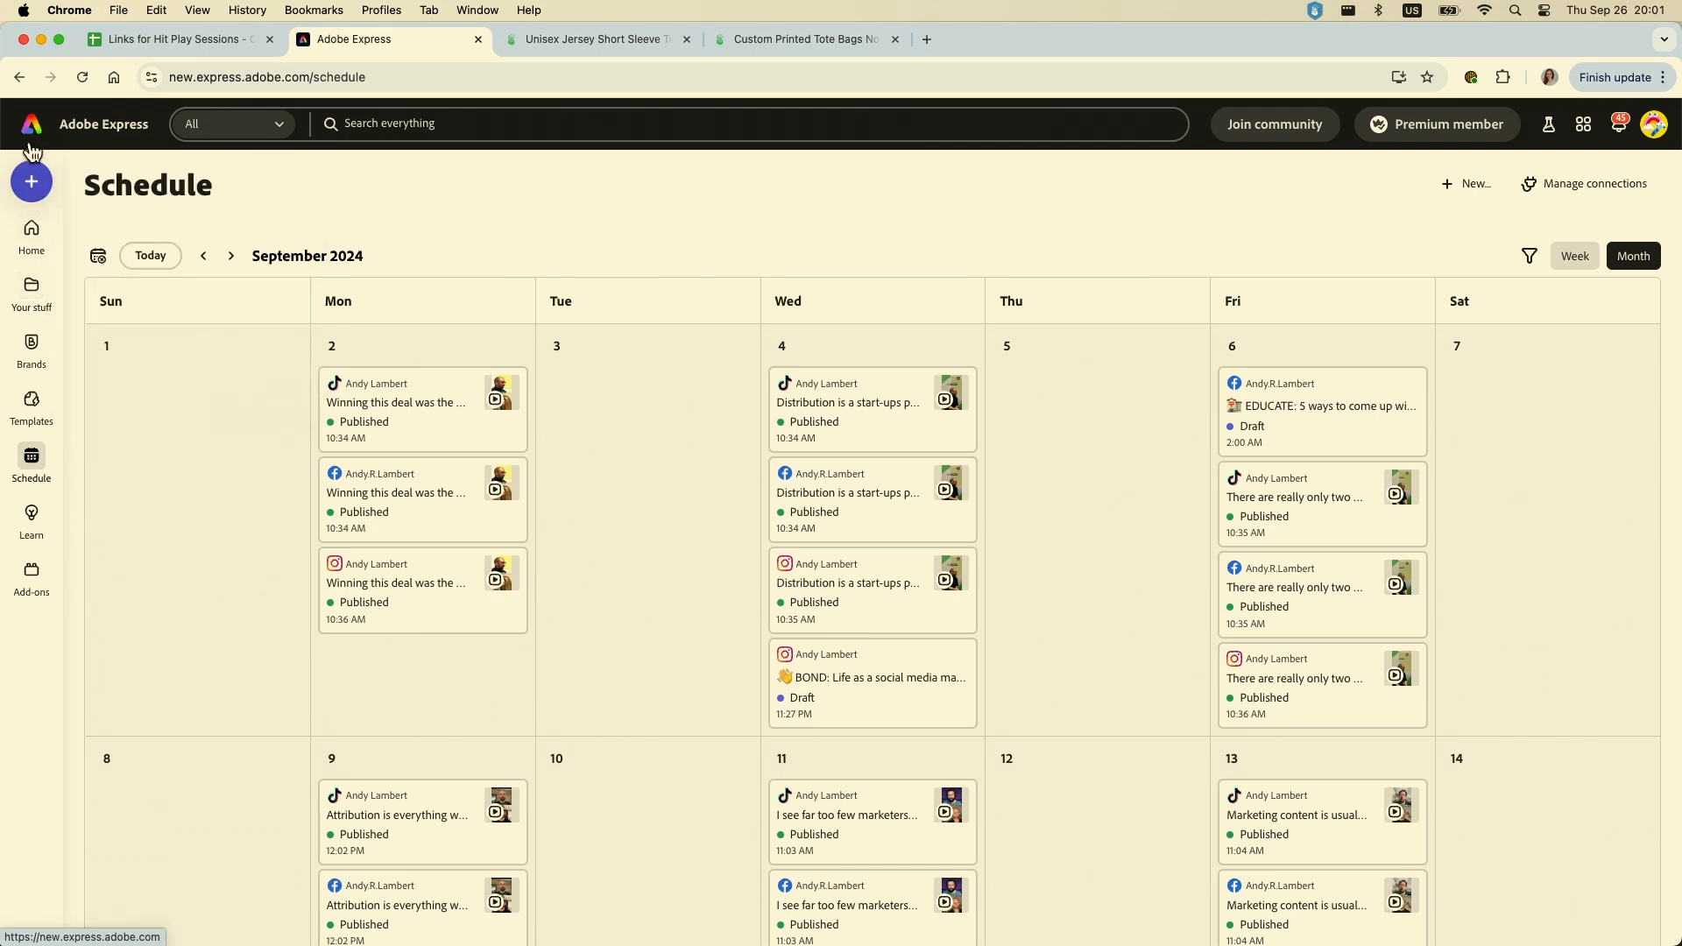
Create a new custom-size file 3898 px wide and 5000 px high
click(33, 184)
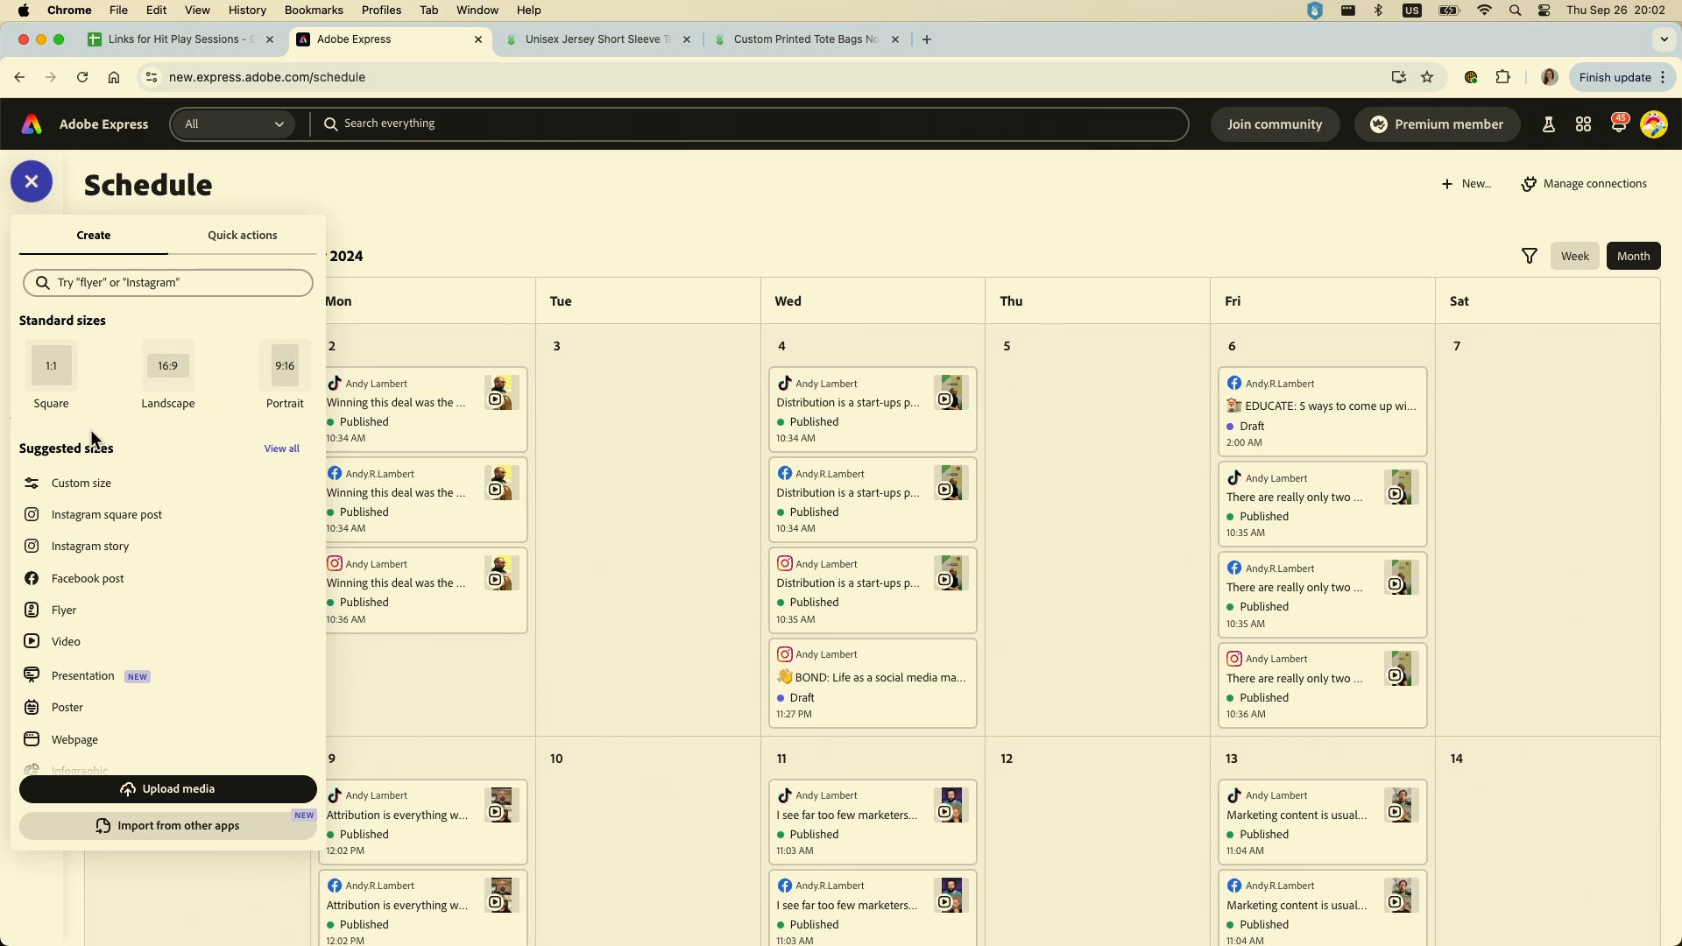
click(89, 484)
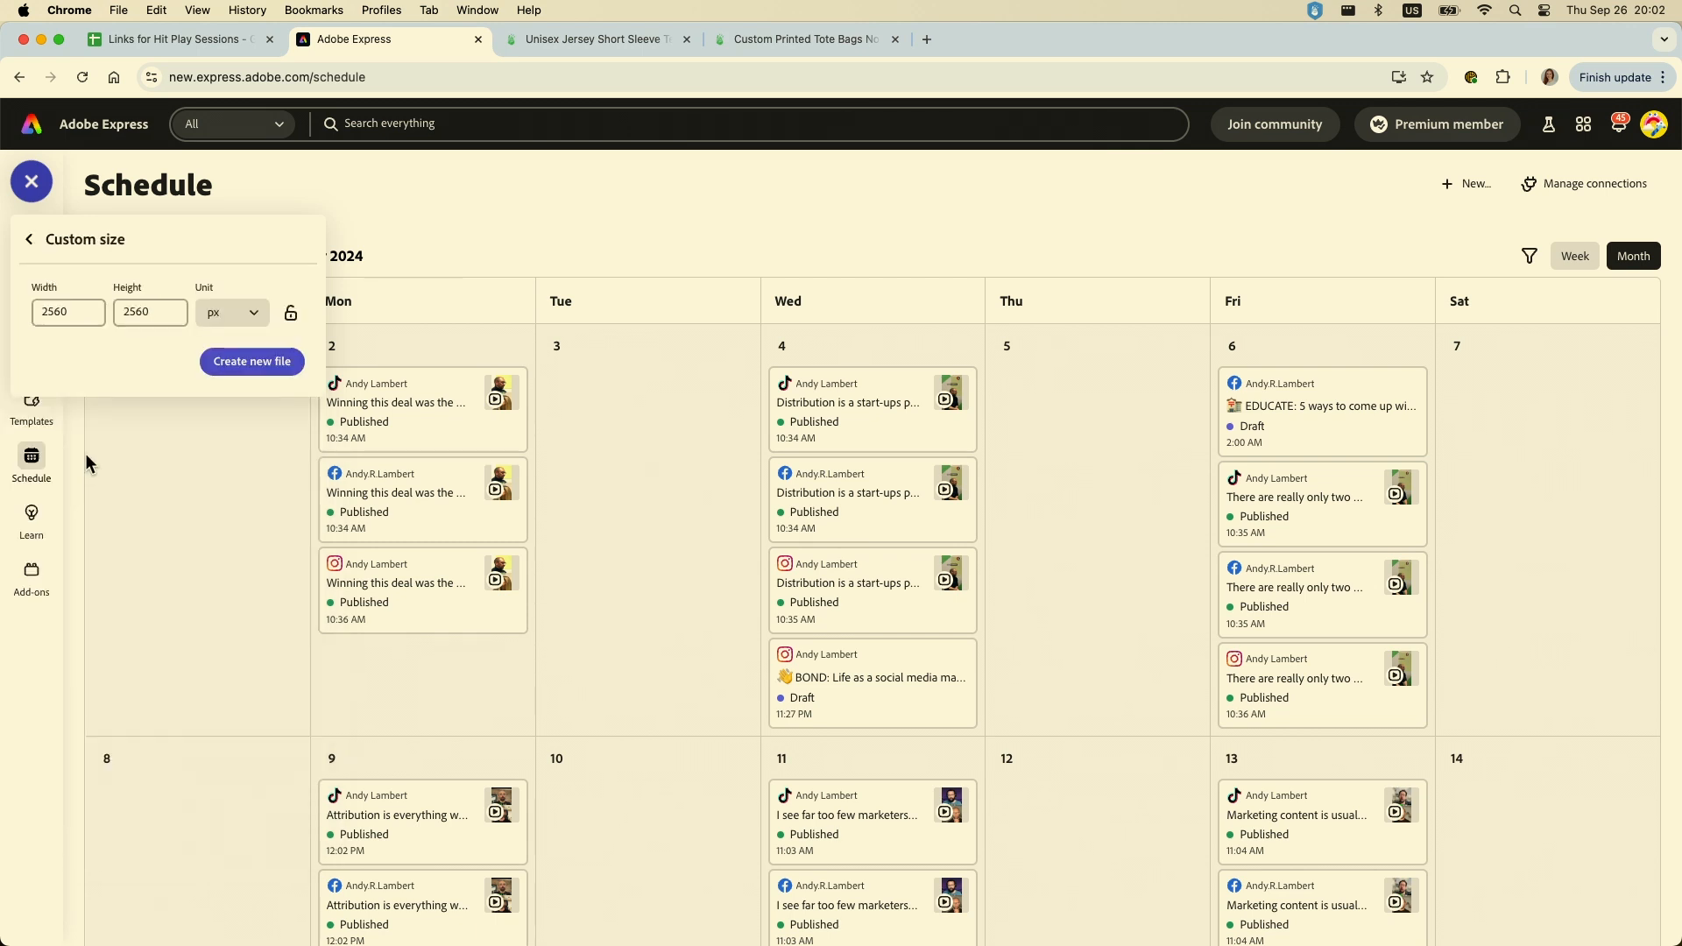
click(73, 307)
key(BackSpace)
key(BackSpace)
text(38981)
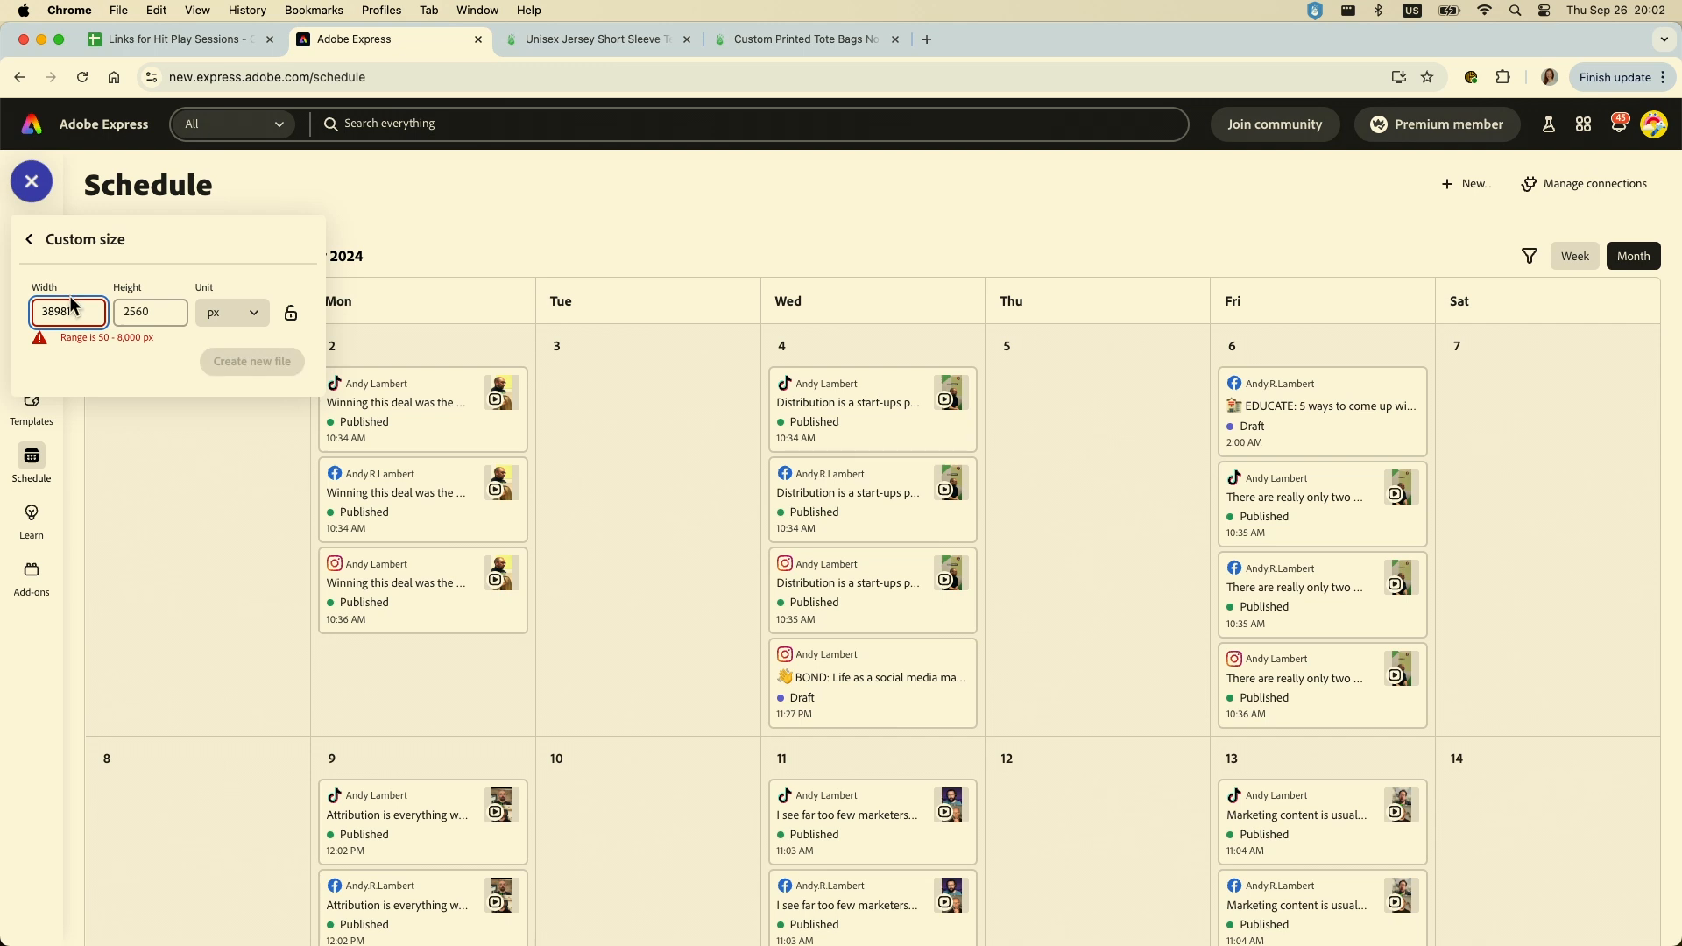
key(BackSpace)
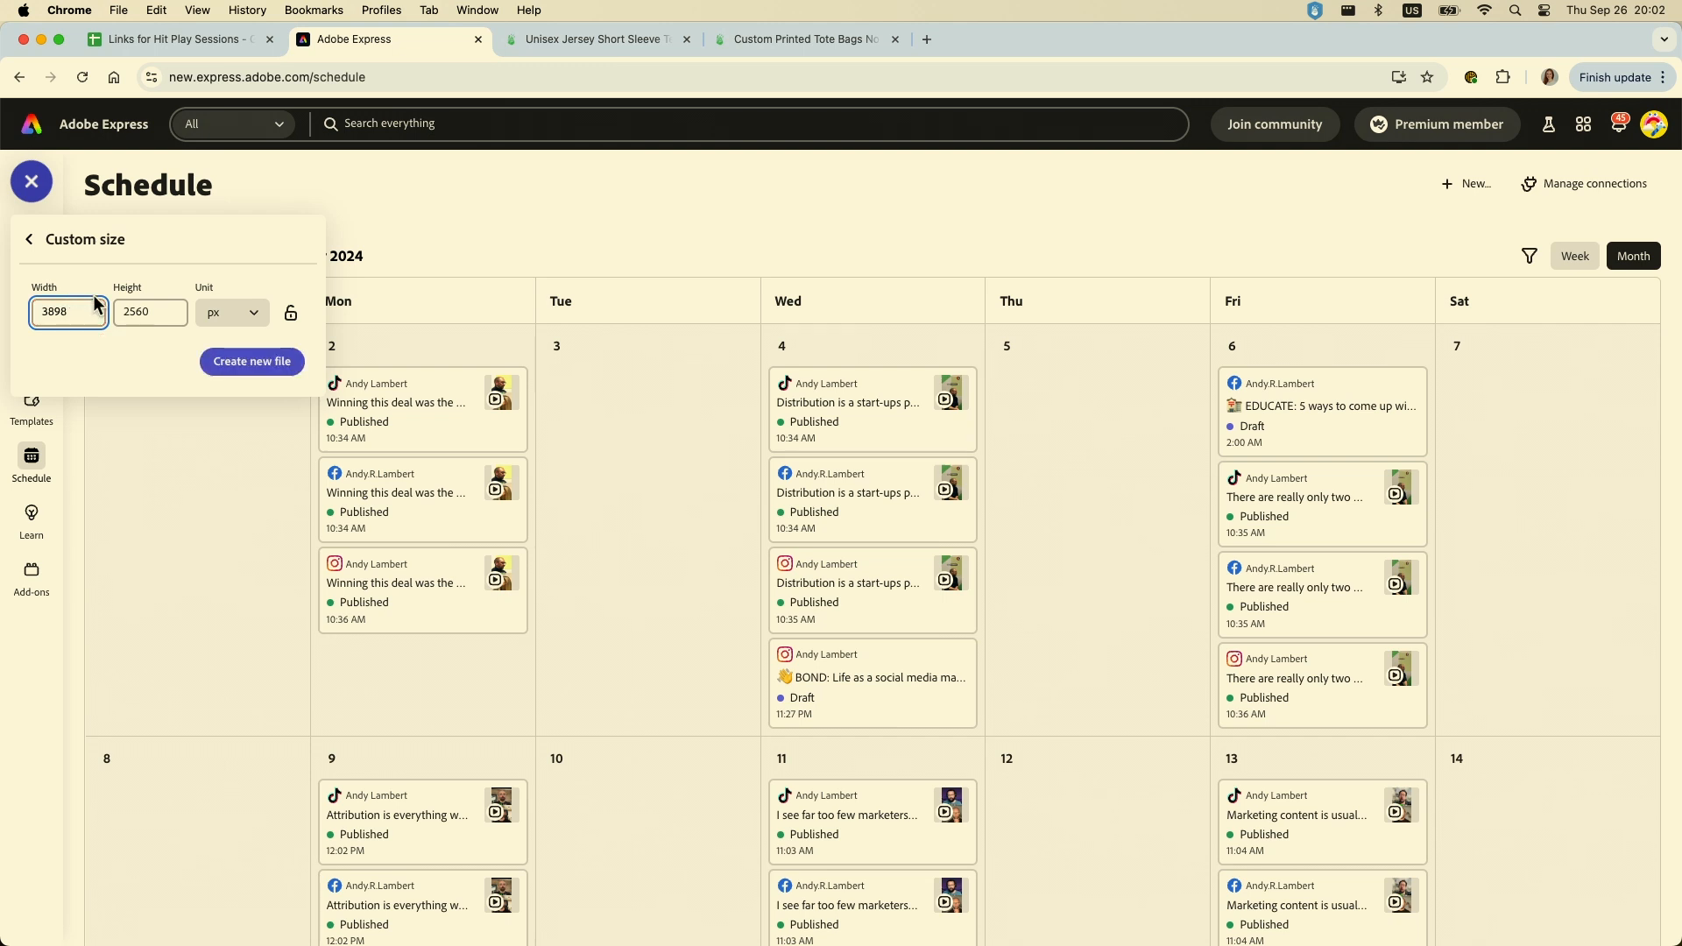
click(151, 311)
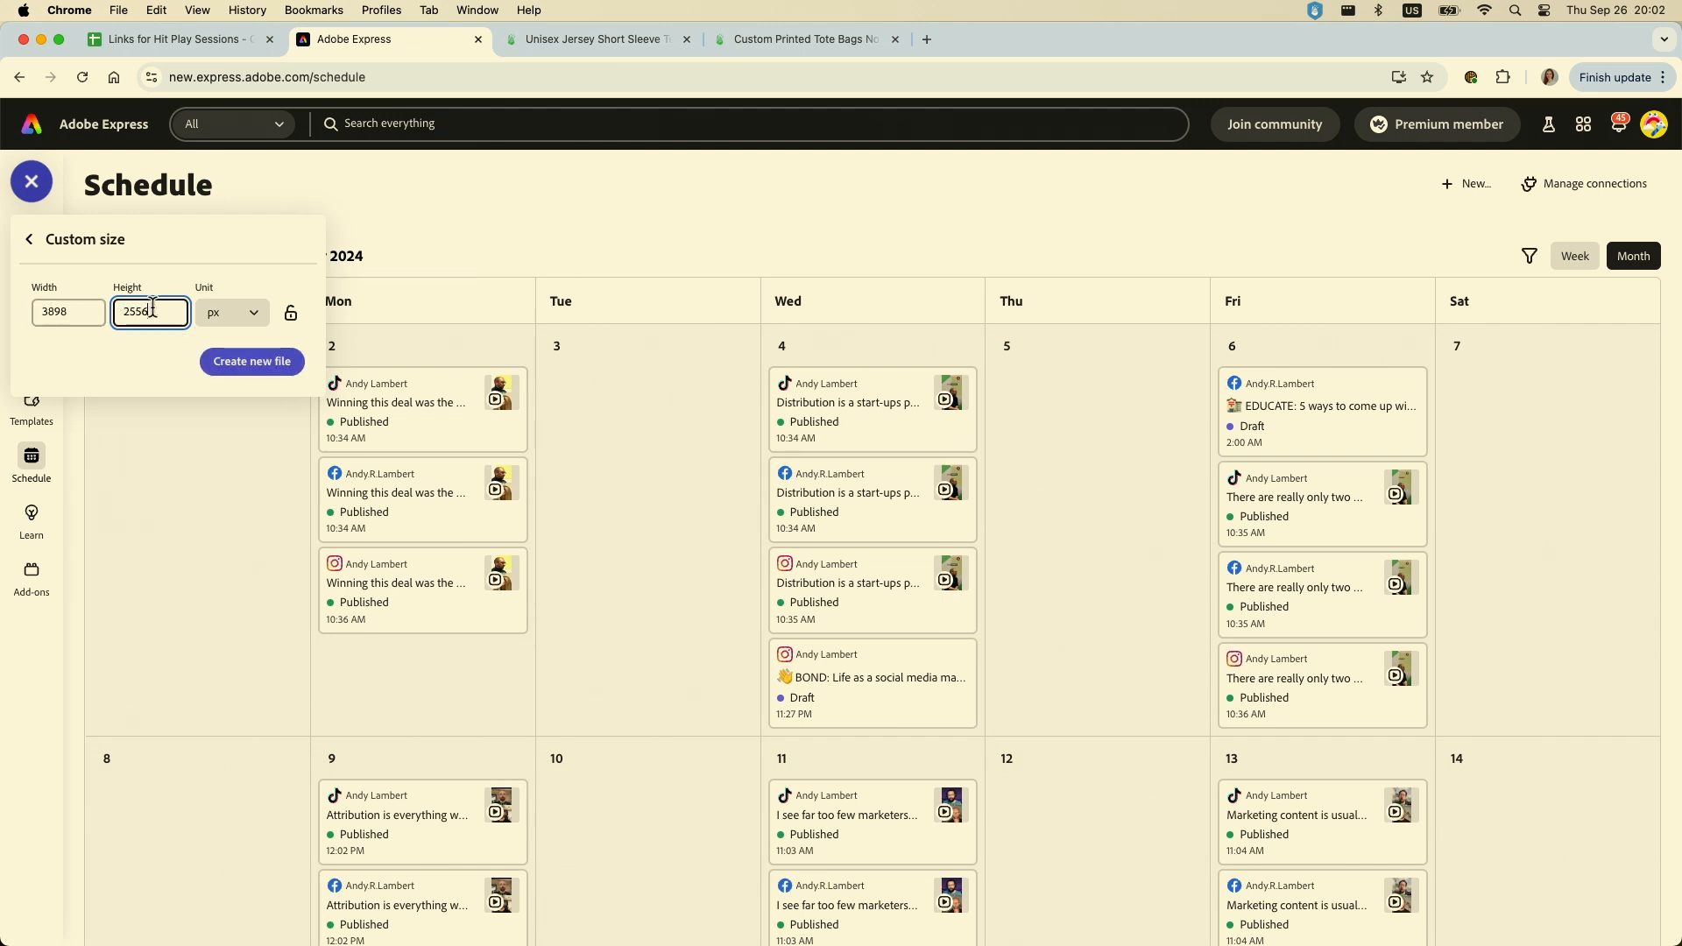
key(BackSpace)
key(BackSpace)
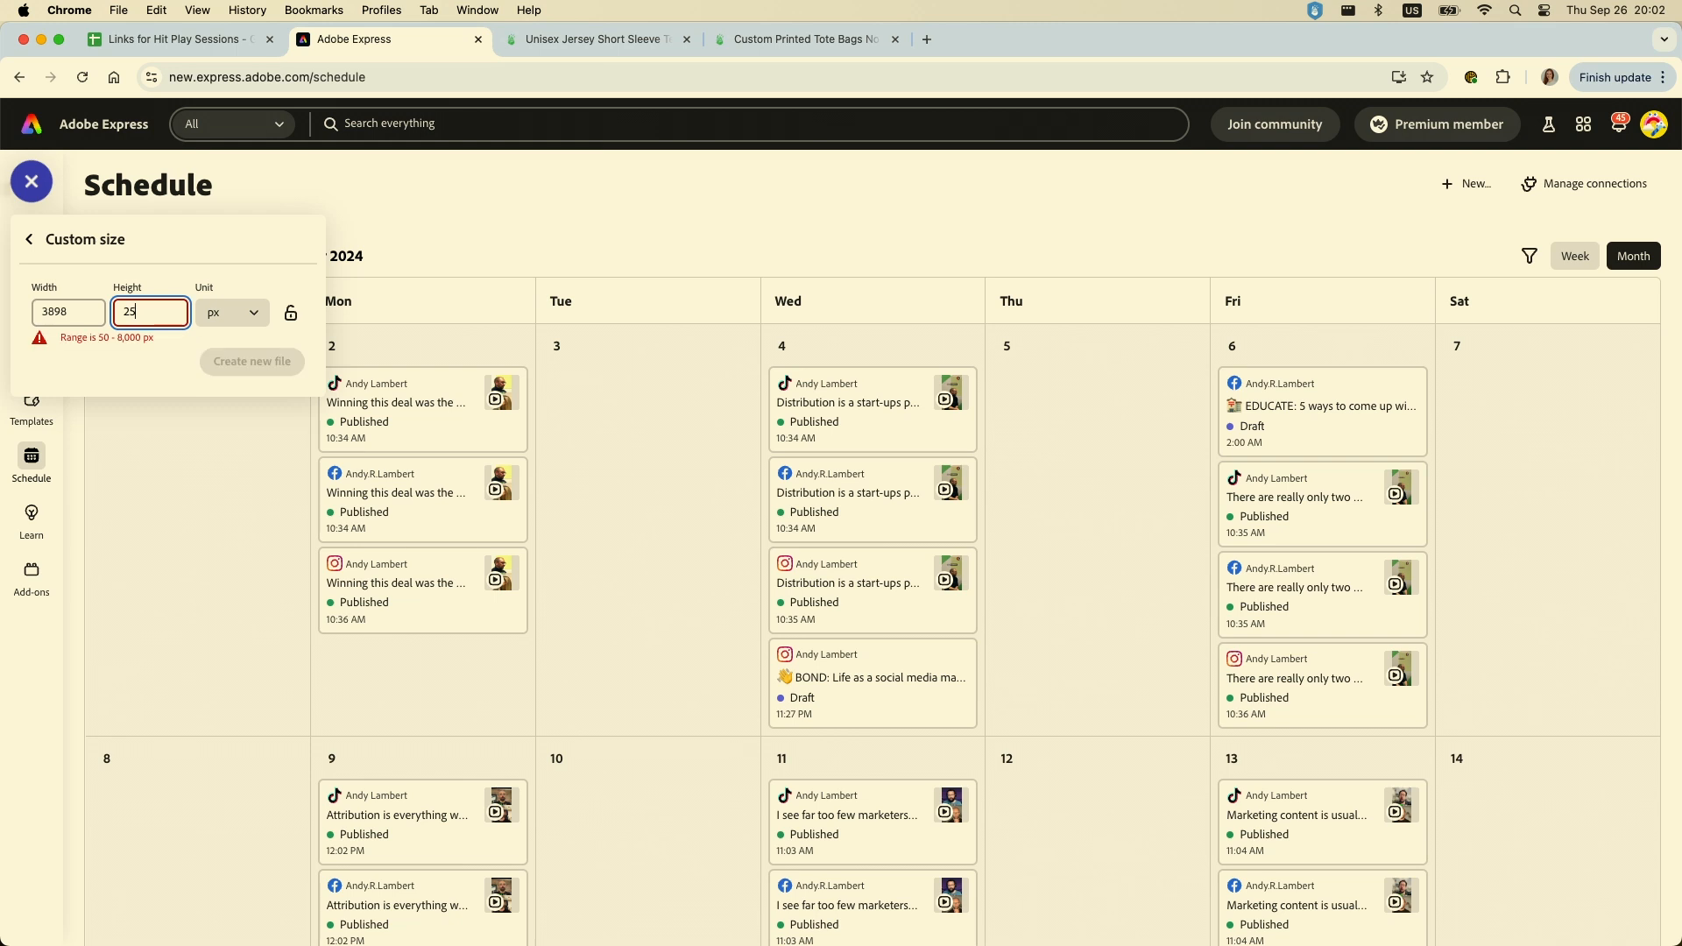
text(000)
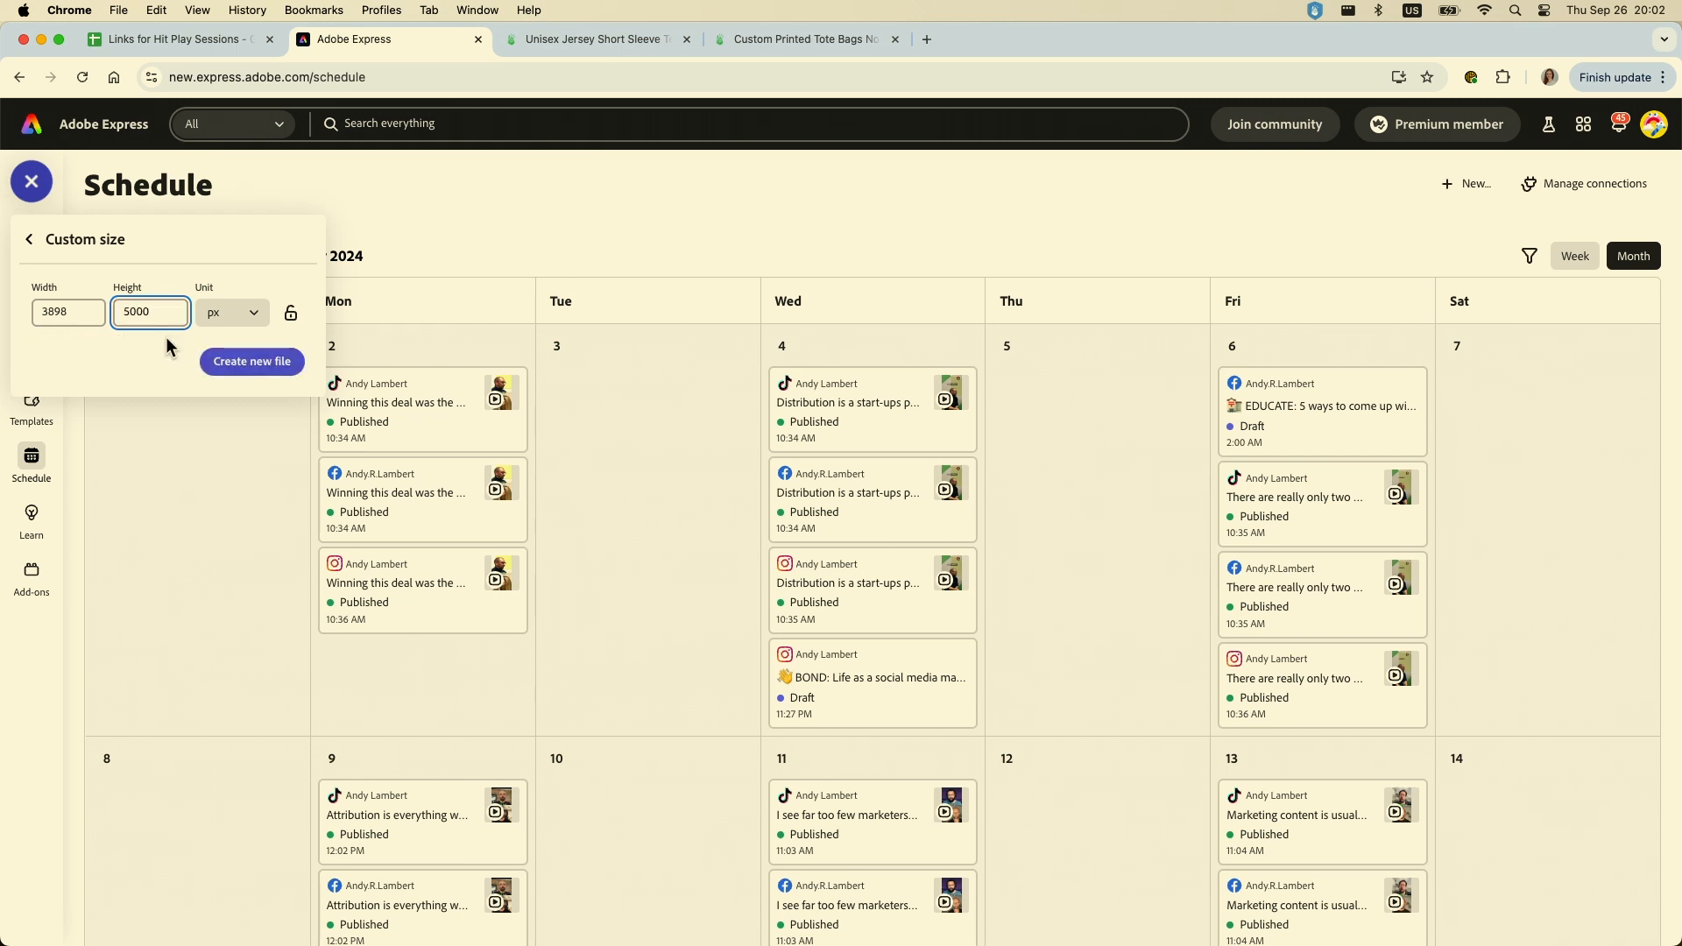
click(233, 363)
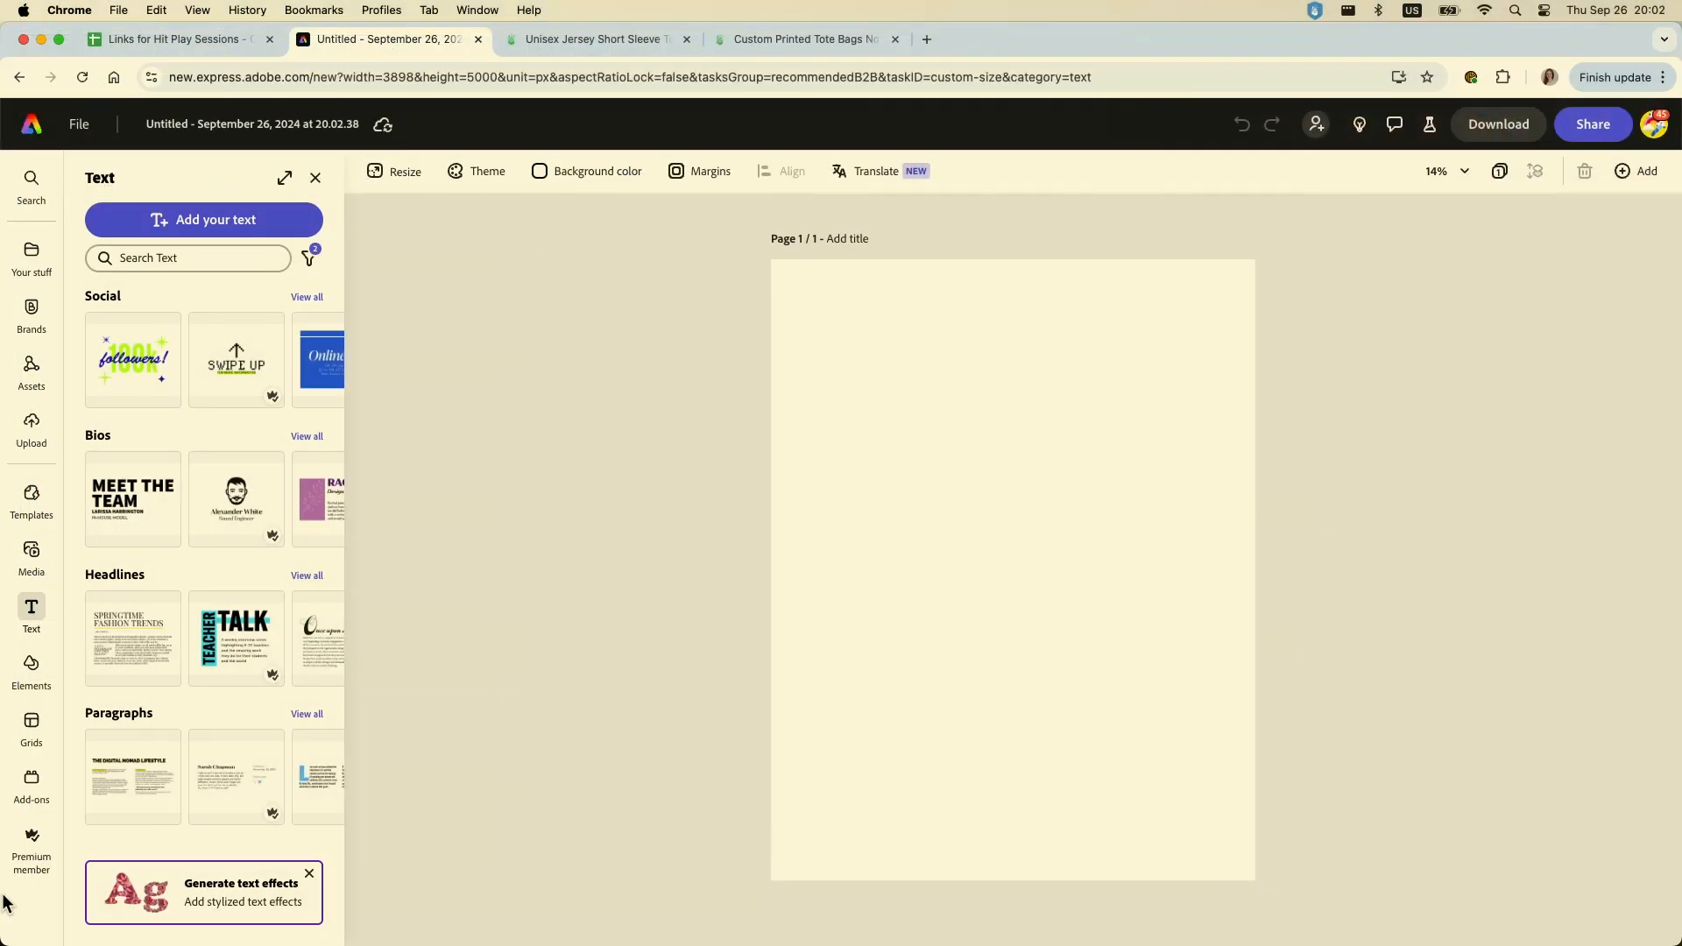
Search the elements library for "pumpkin" and show all matching design assets
click(32, 666)
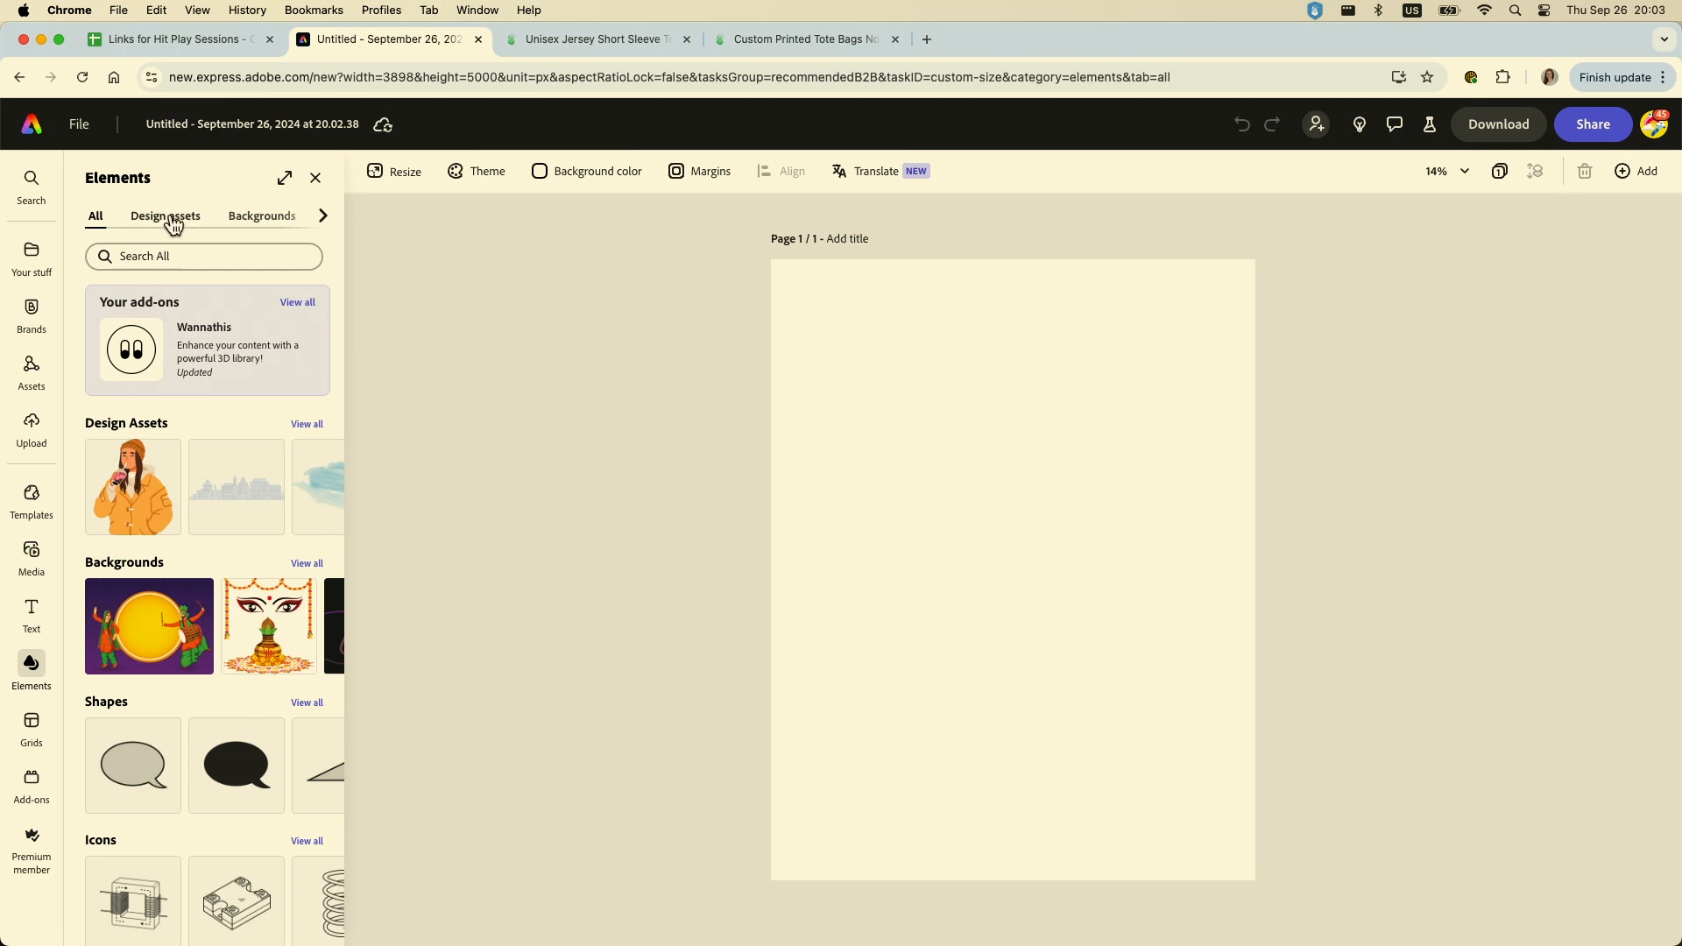
click(178, 257)
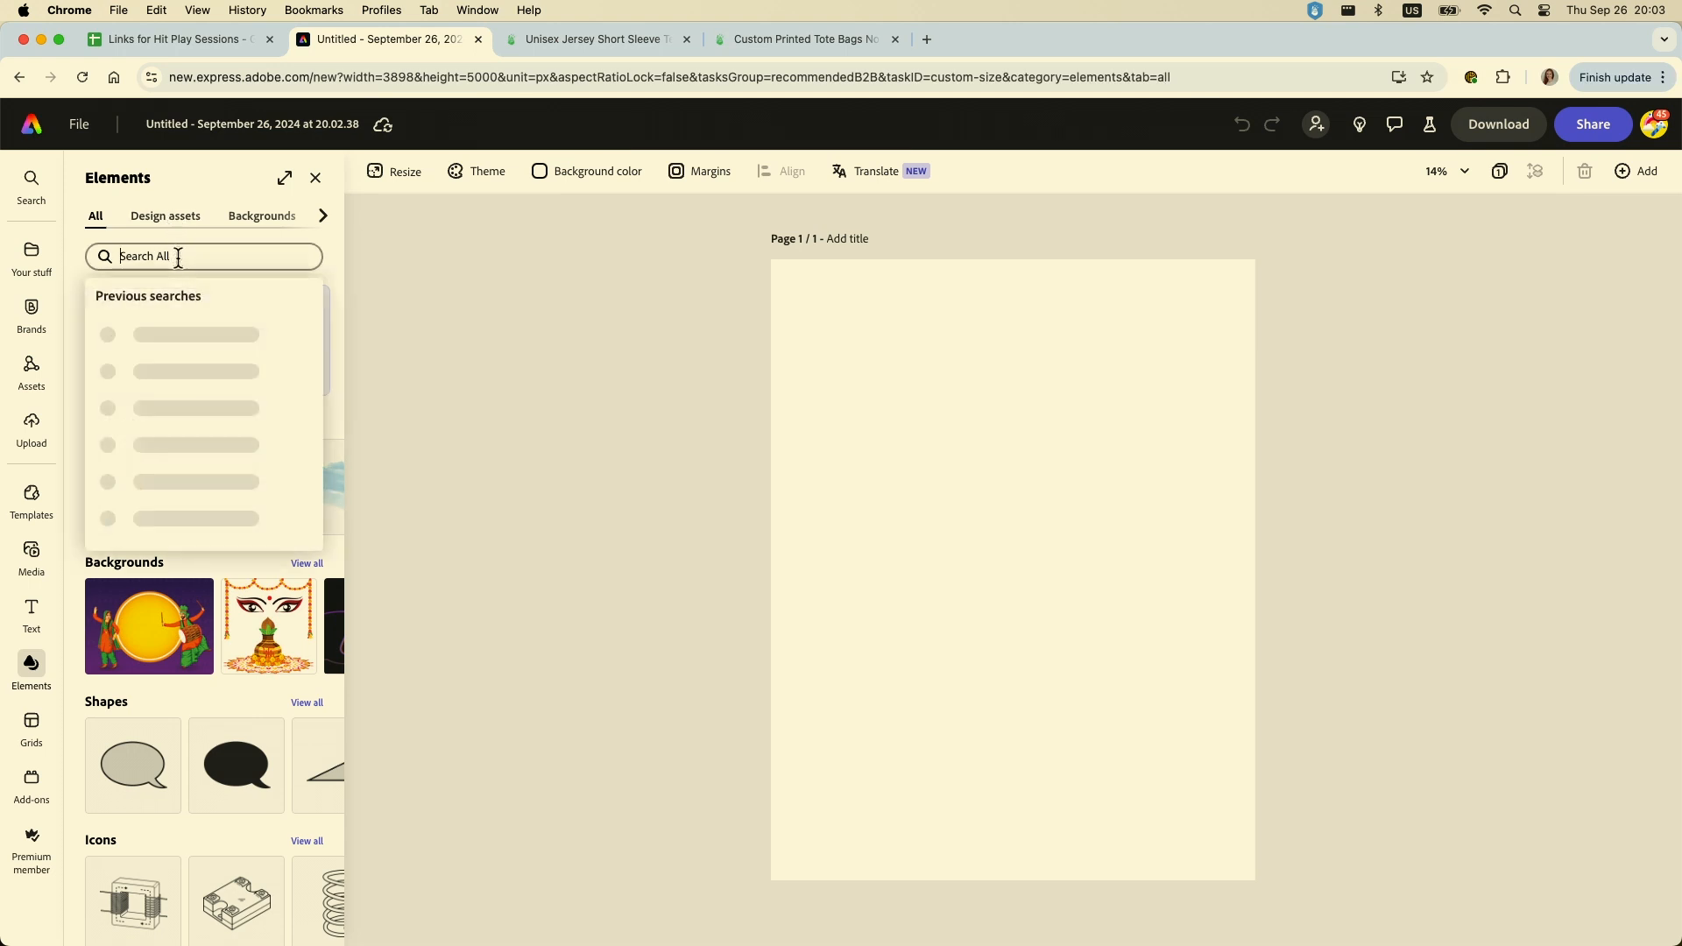
text(pumpkin)
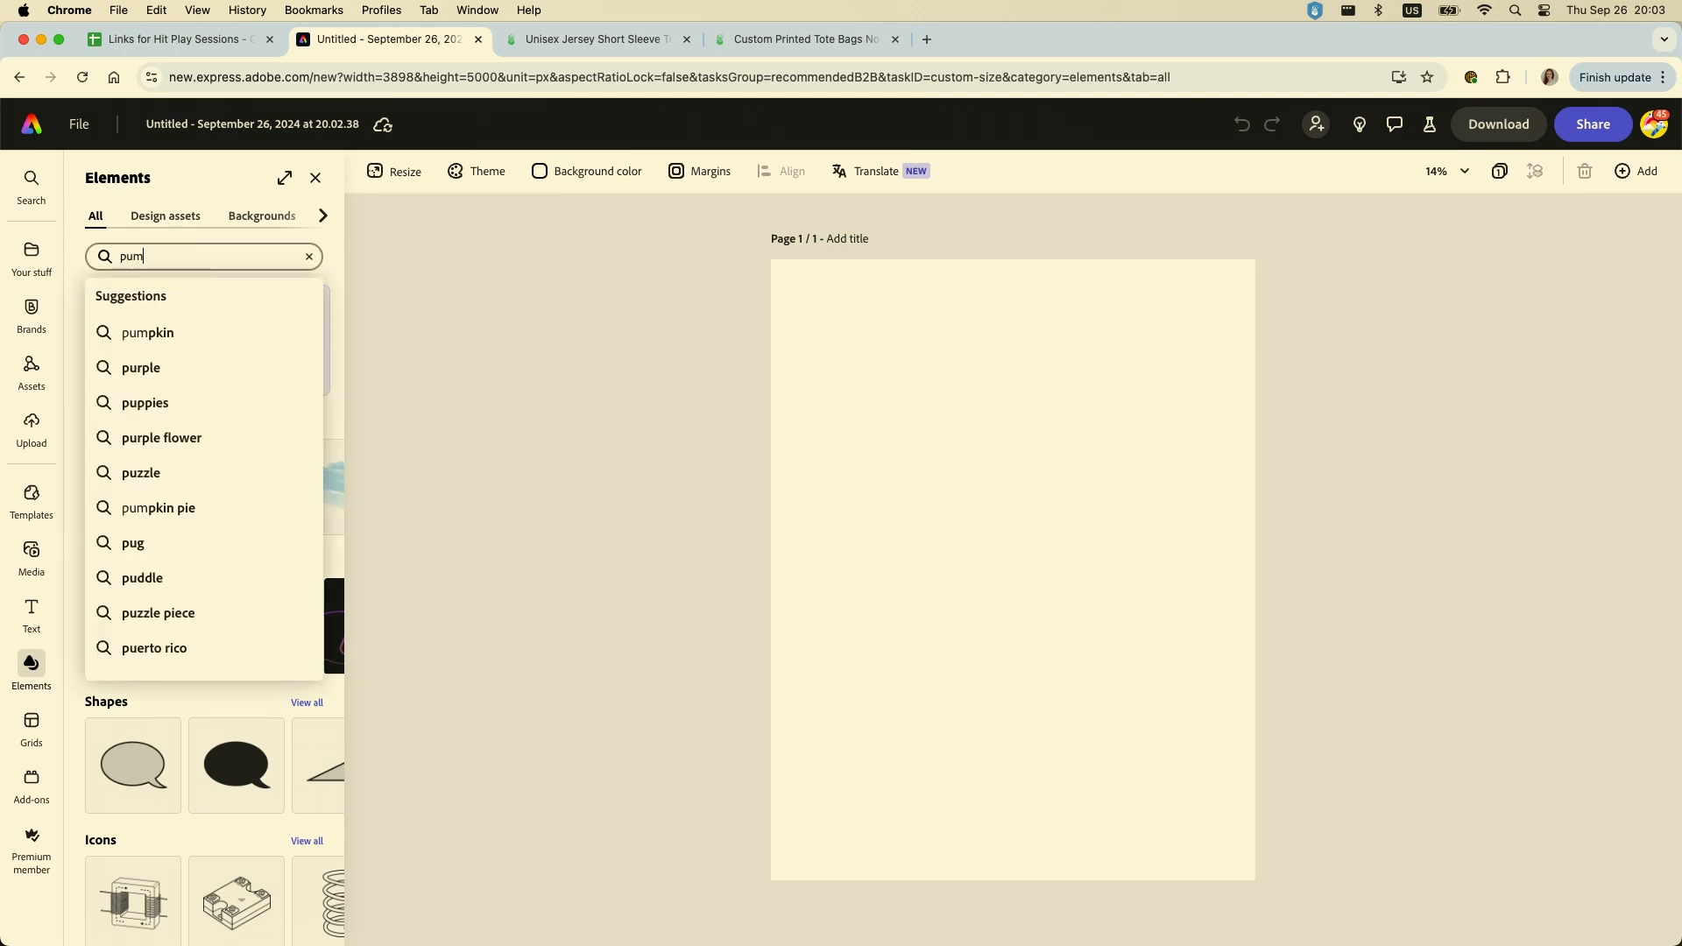
key(Return)
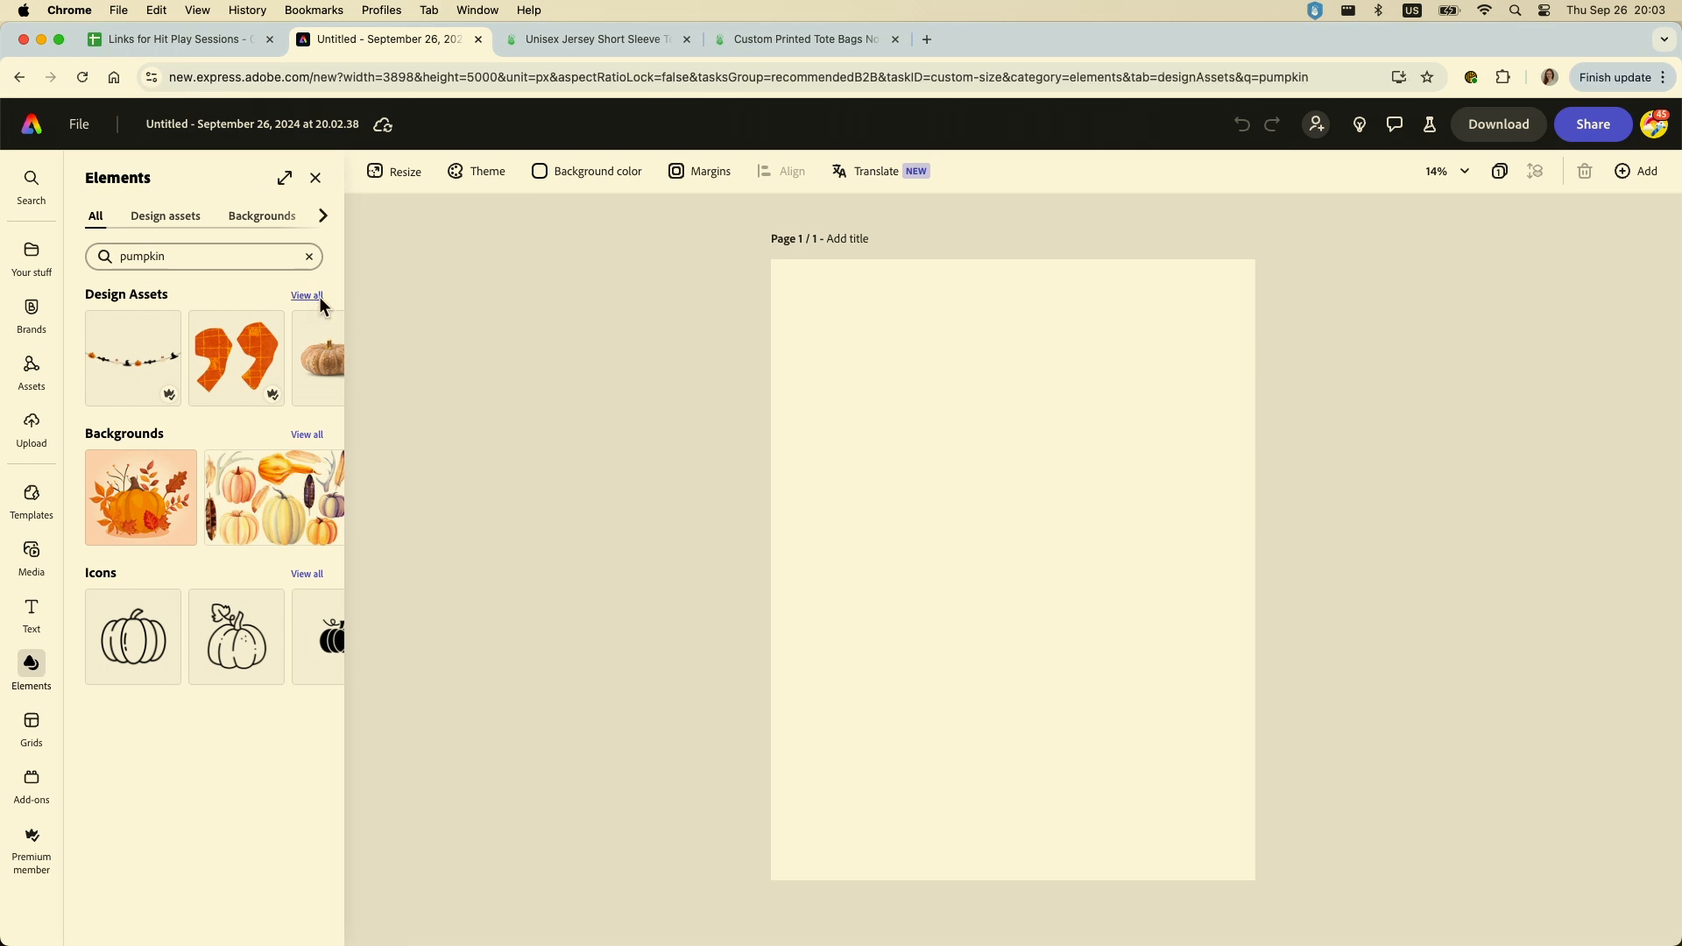
click(308, 296)
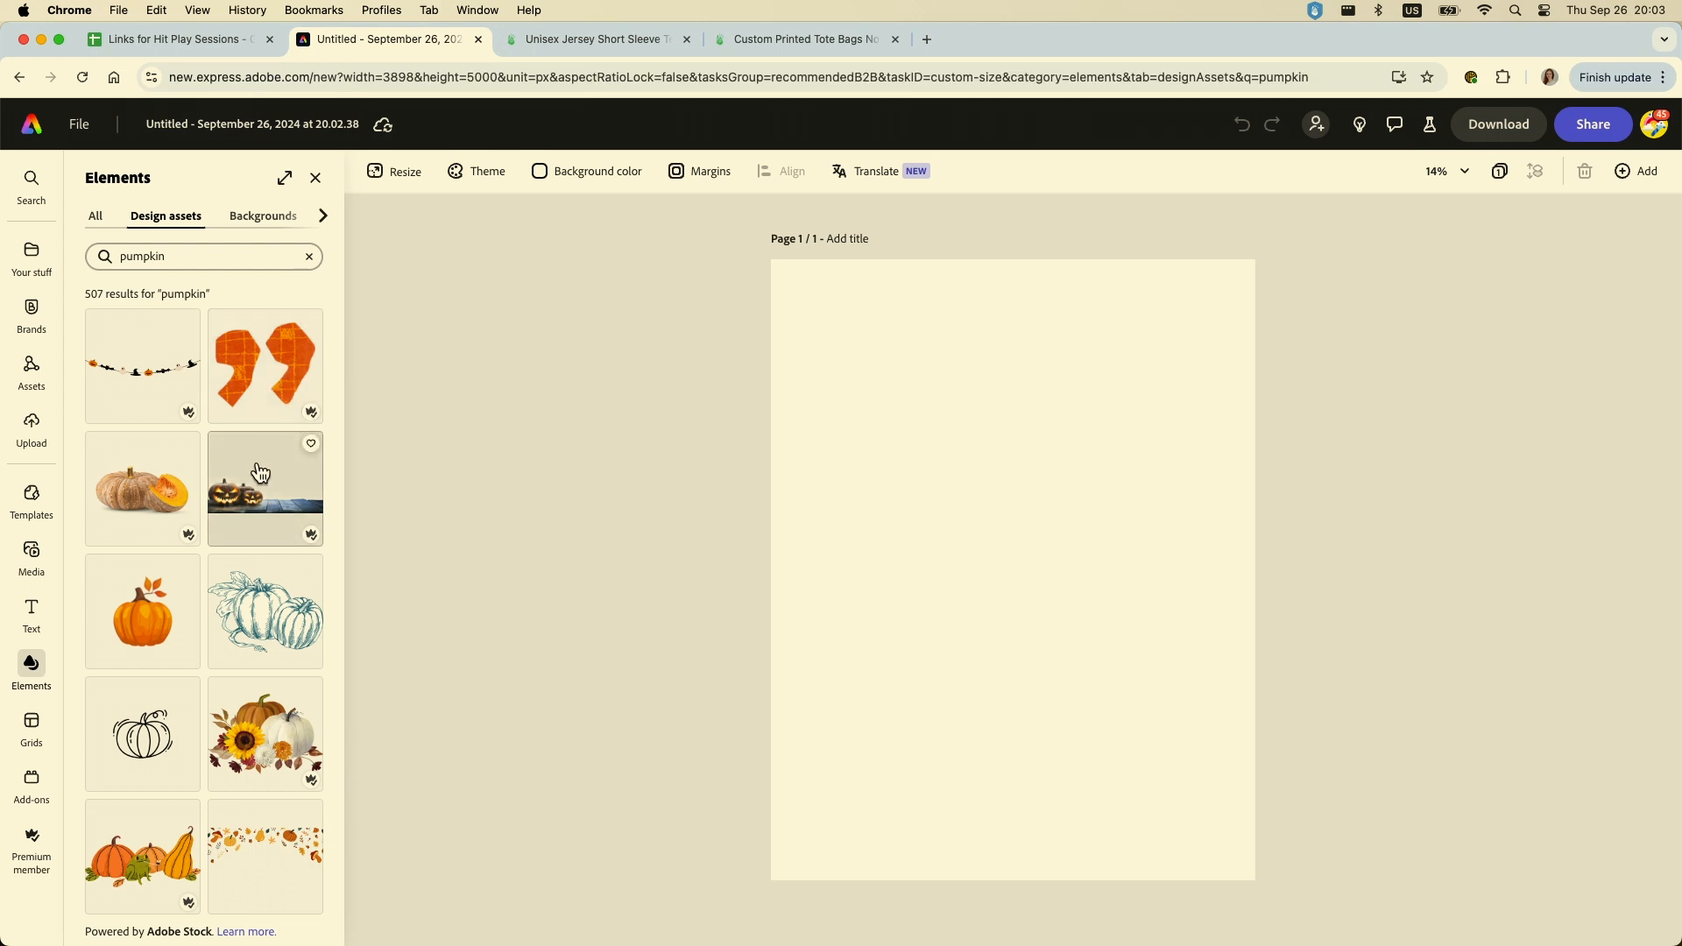
Examine the pumpkin design assets for an illustration that suits the blank page
scroll(259, 473, down, 5)
scroll(258, 473, down, 3)
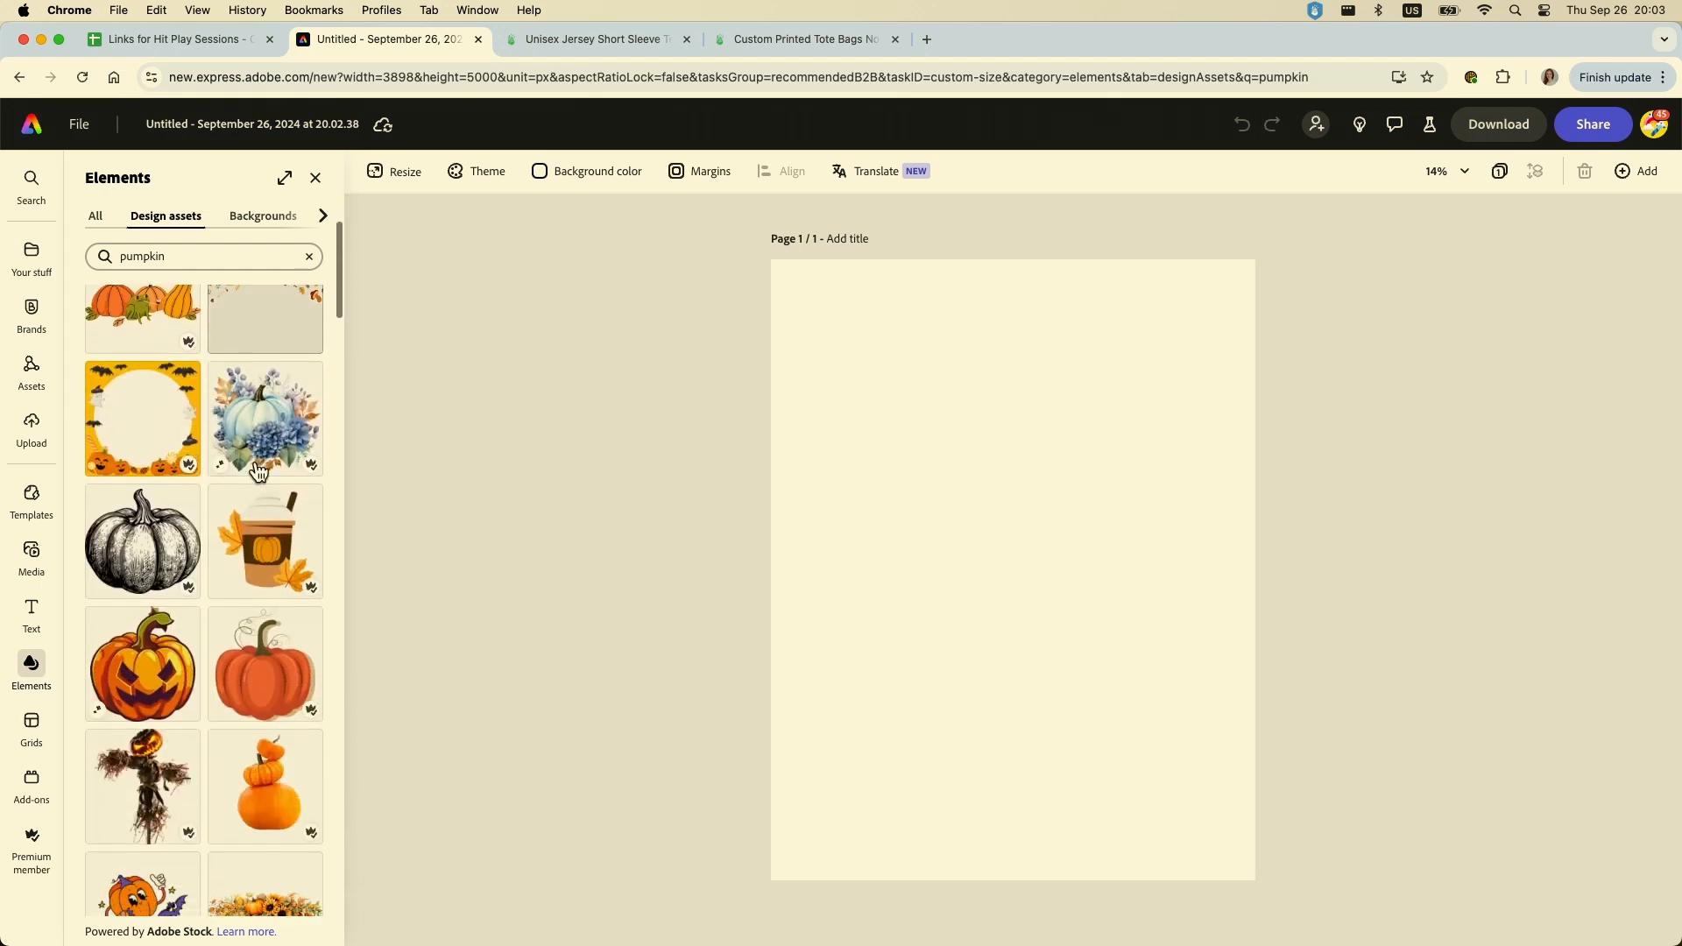
scroll(258, 473, down, 1)
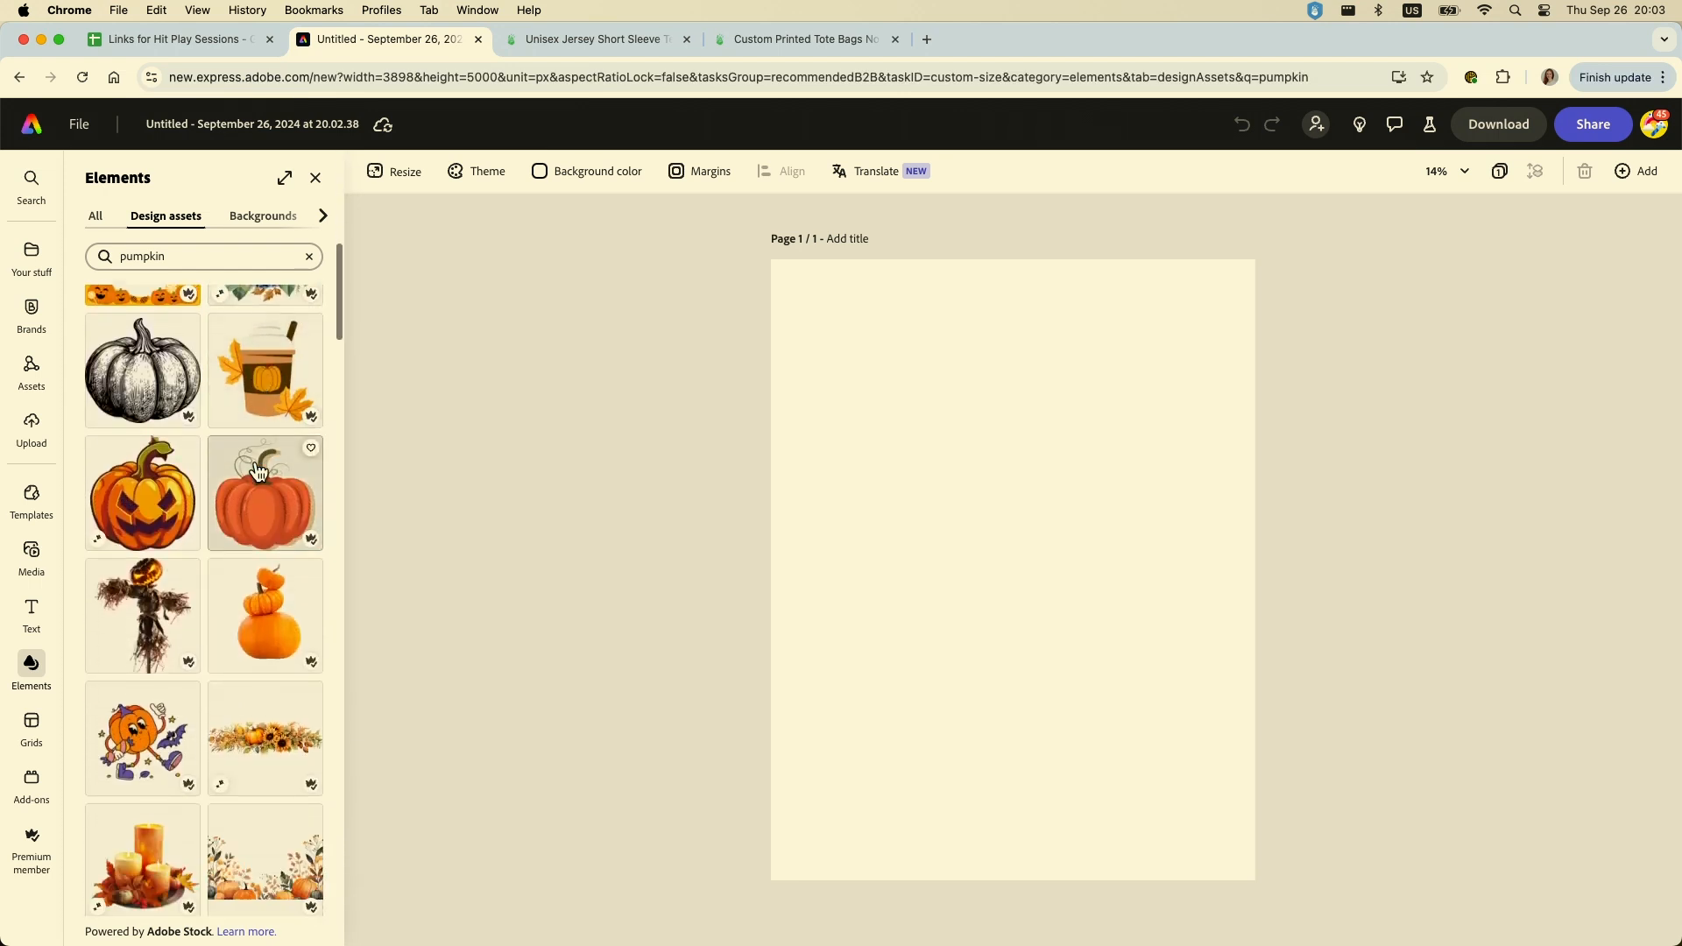
scroll(258, 473, down, 3)
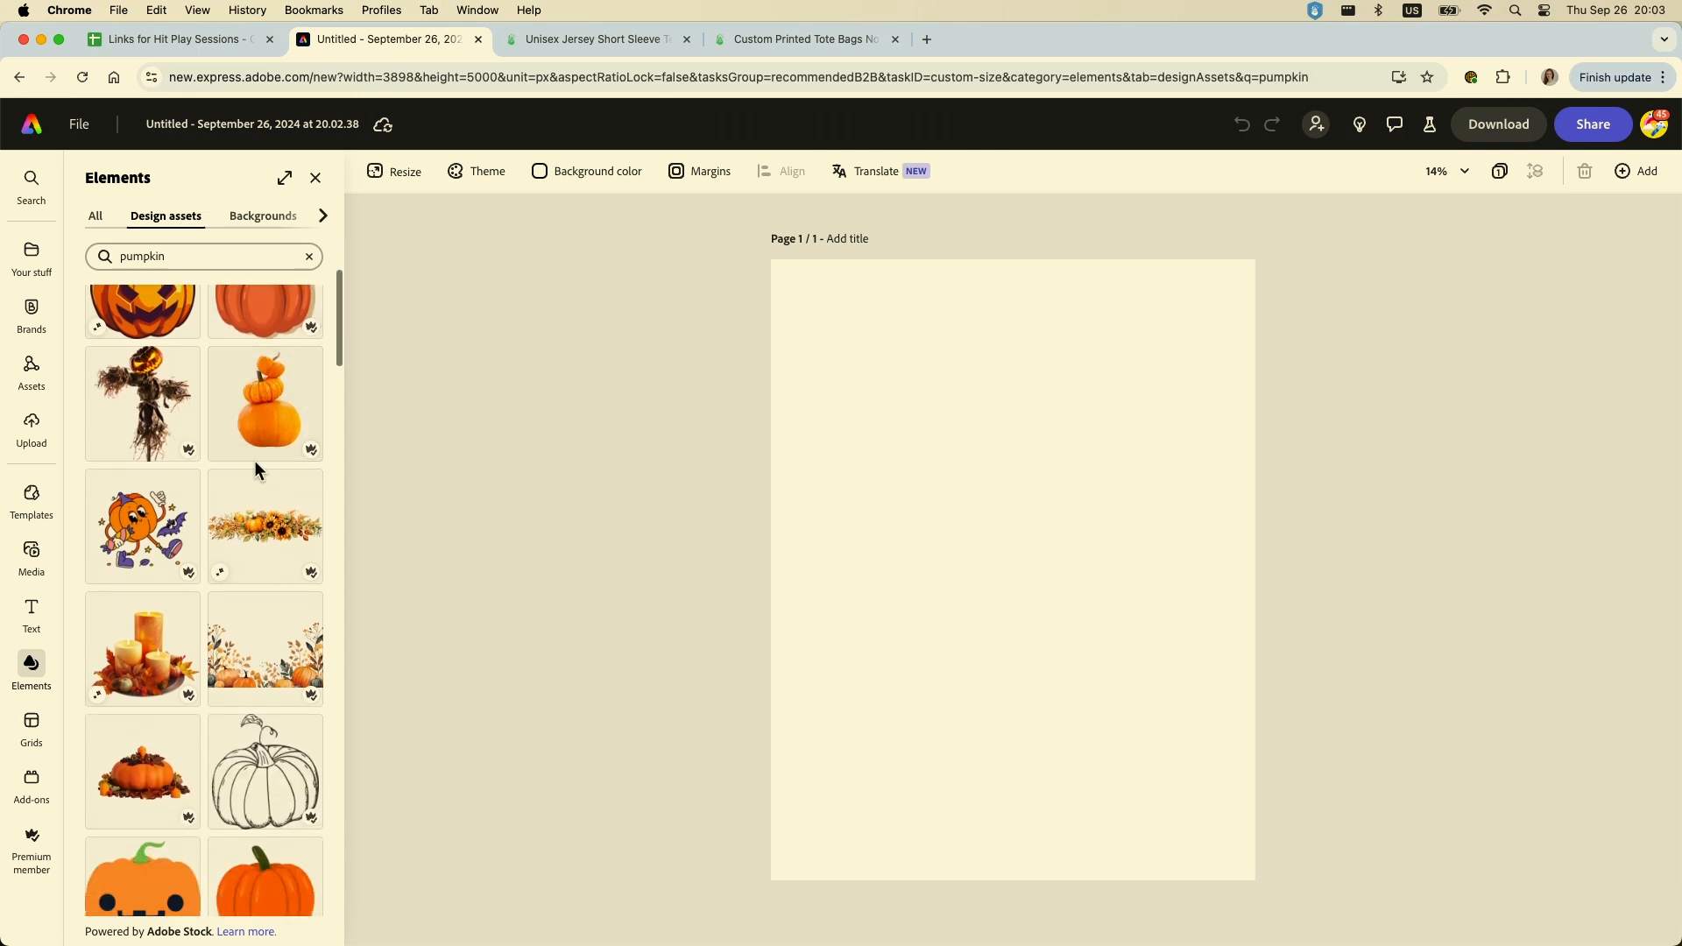
scroll(256, 465, down, 6)
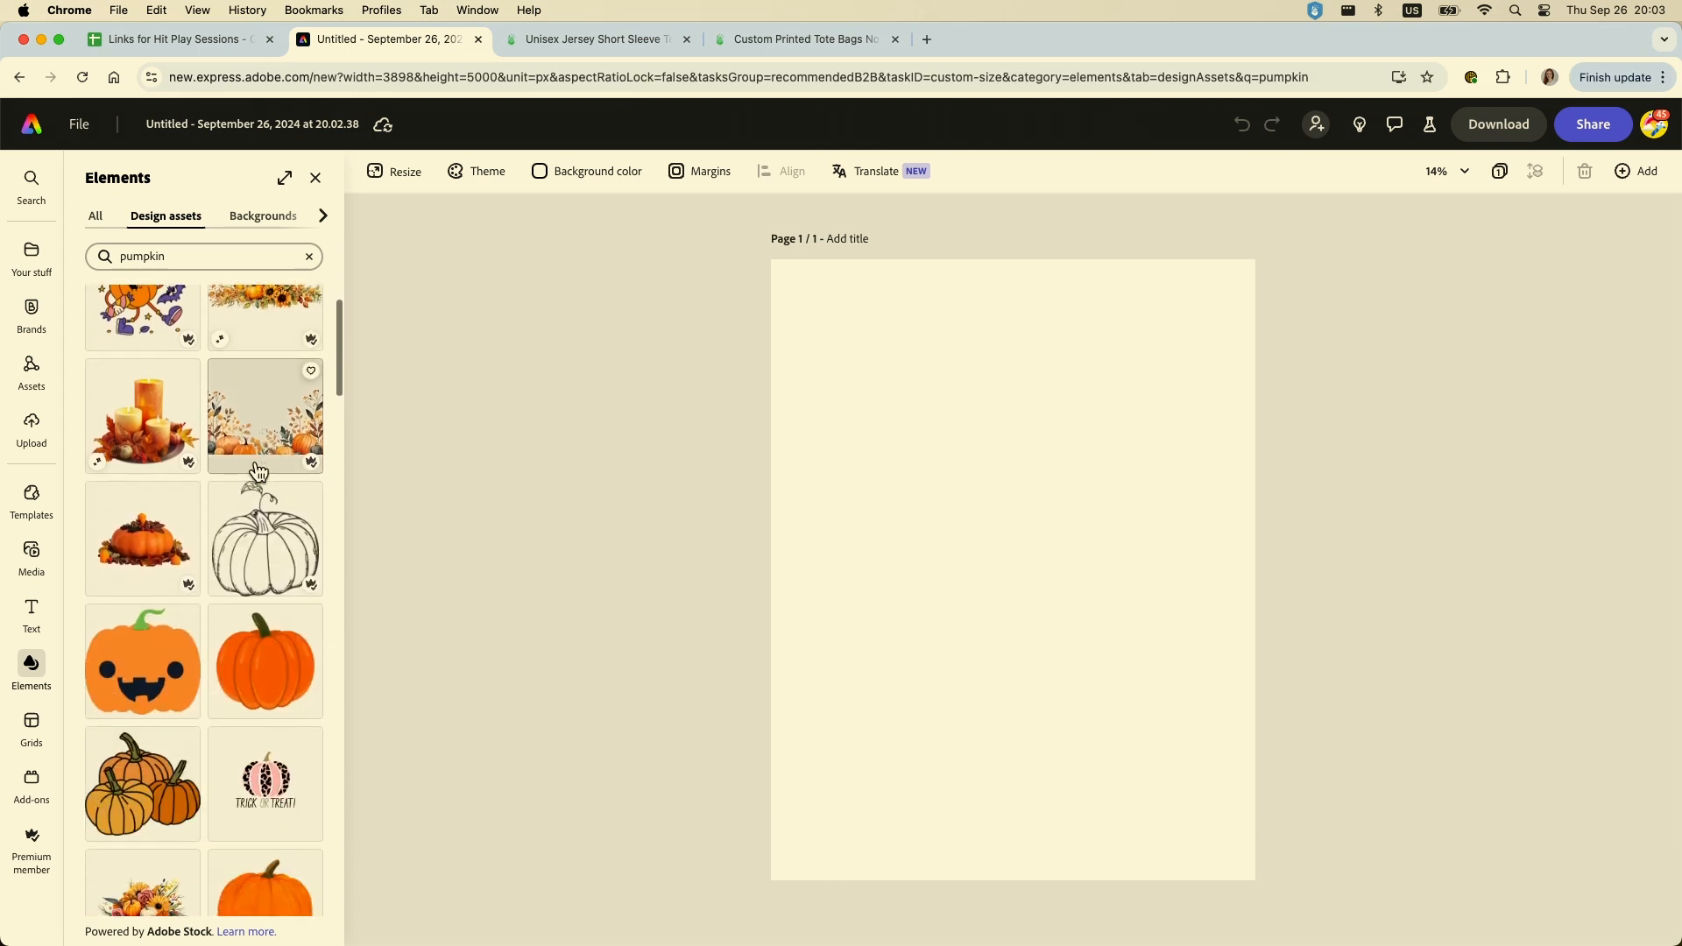
scroll(257, 473, down, 1)
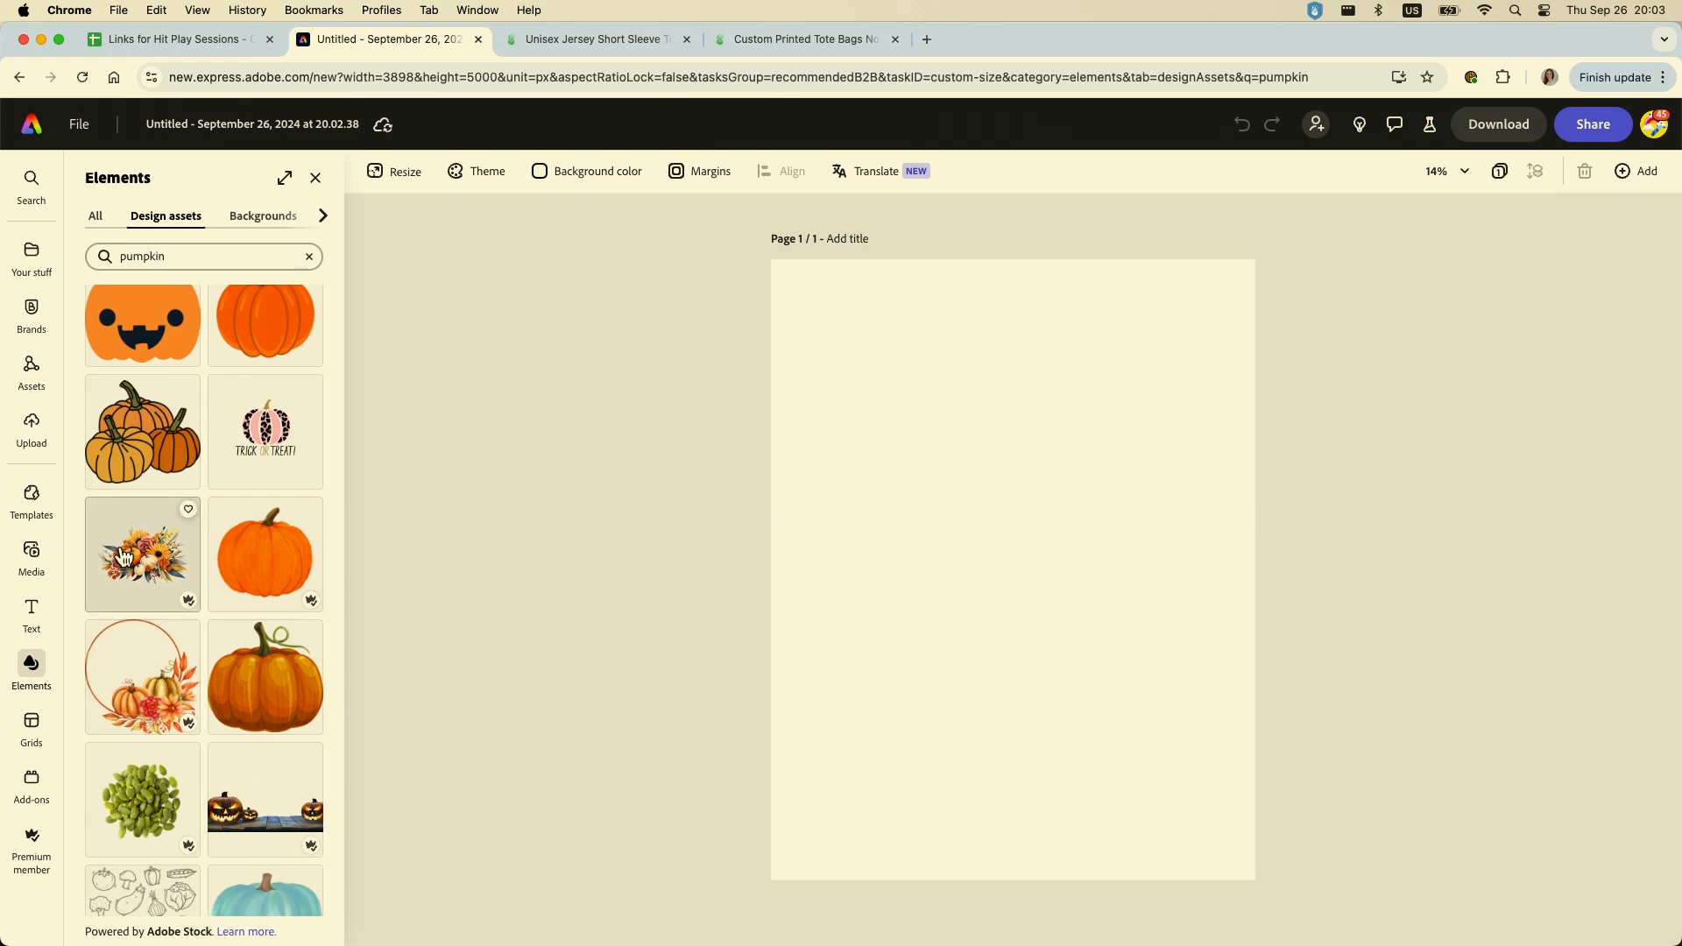
scroll(124, 557, down, 1)
scroll(124, 558, down, 1)
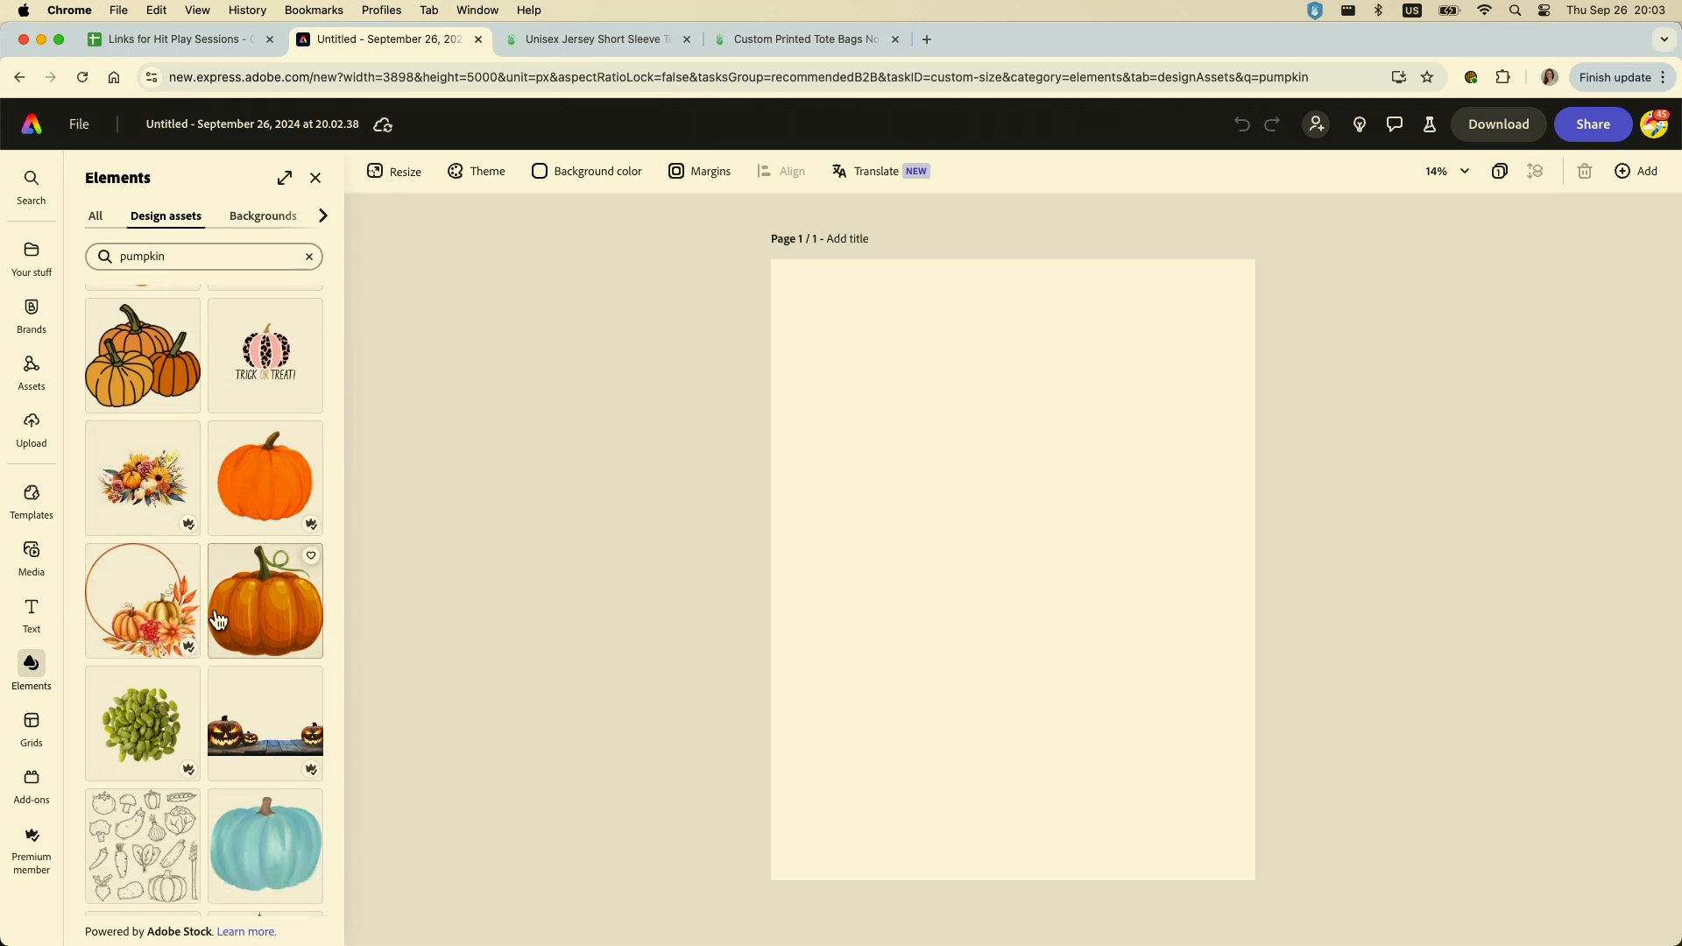
scroll(203, 629, down, 1)
scroll(203, 629, up, 5)
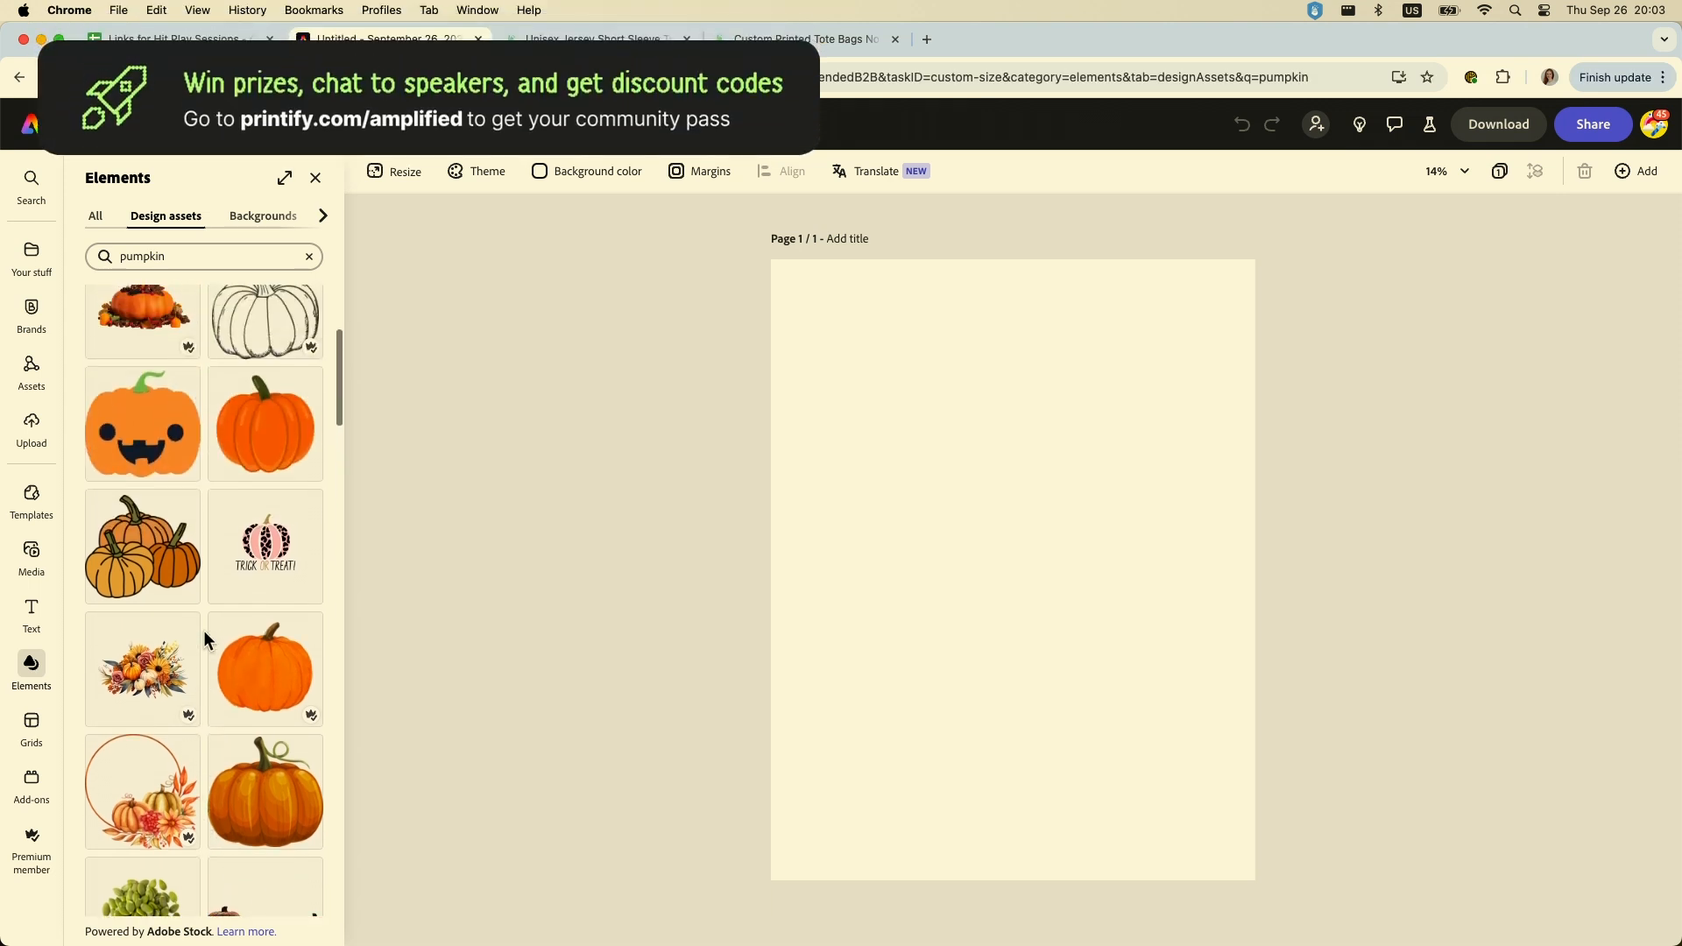
scroll(203, 633, up, 1)
scroll(203, 645, up, 3)
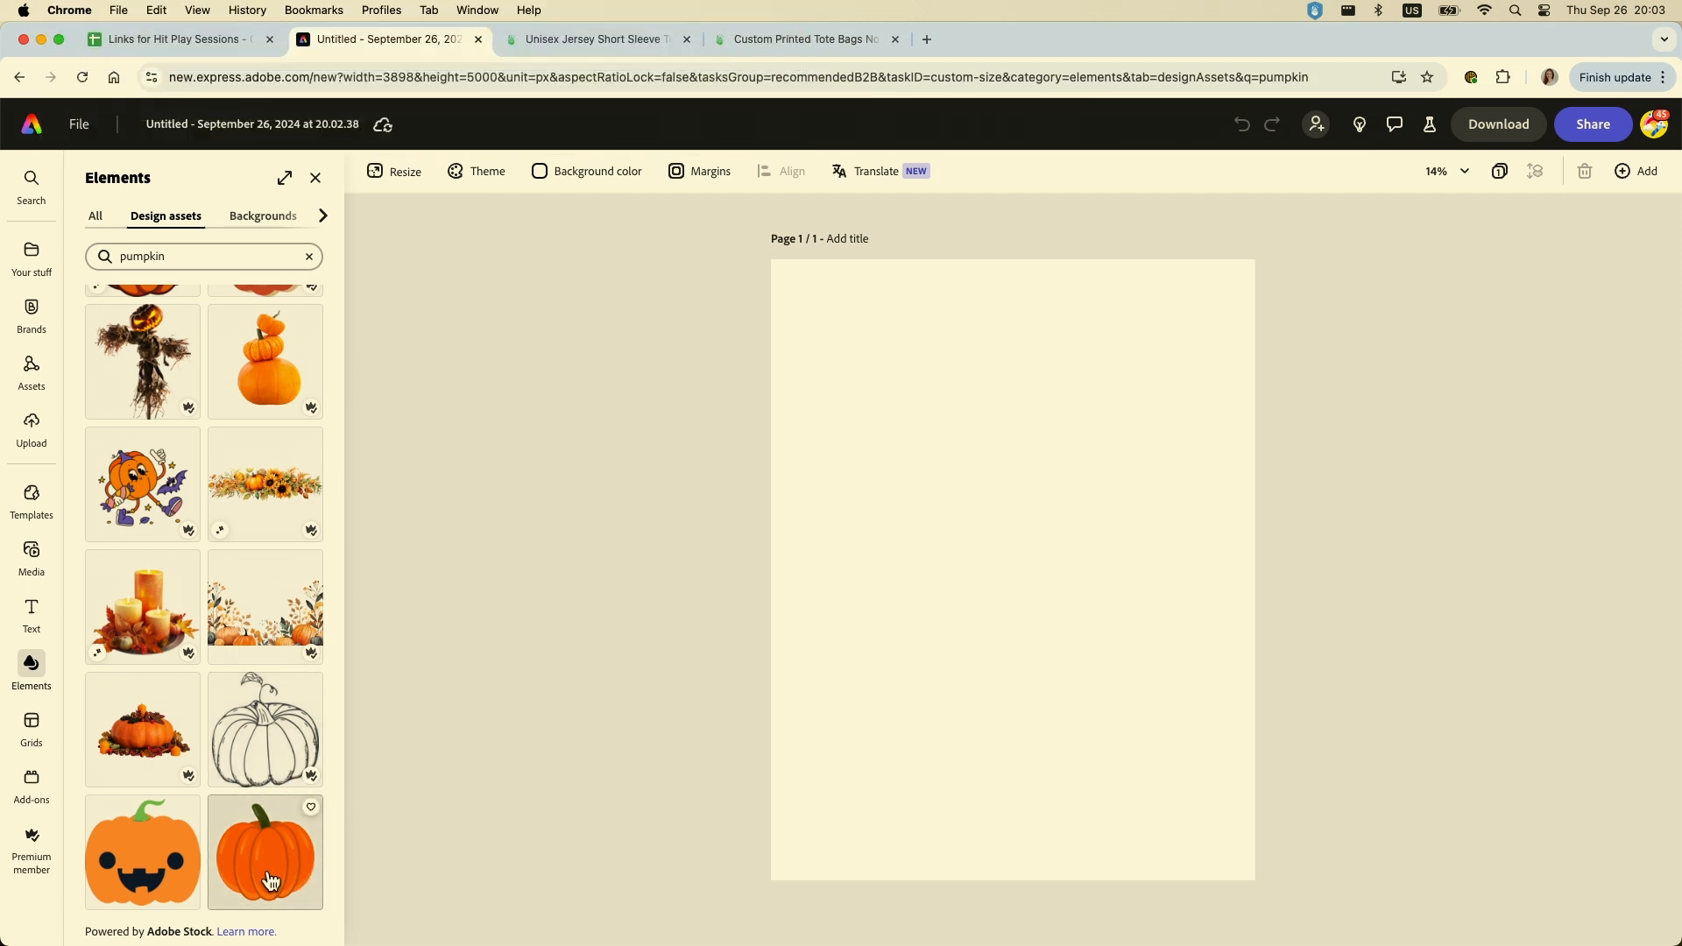
scroll(280, 883, down, 2)
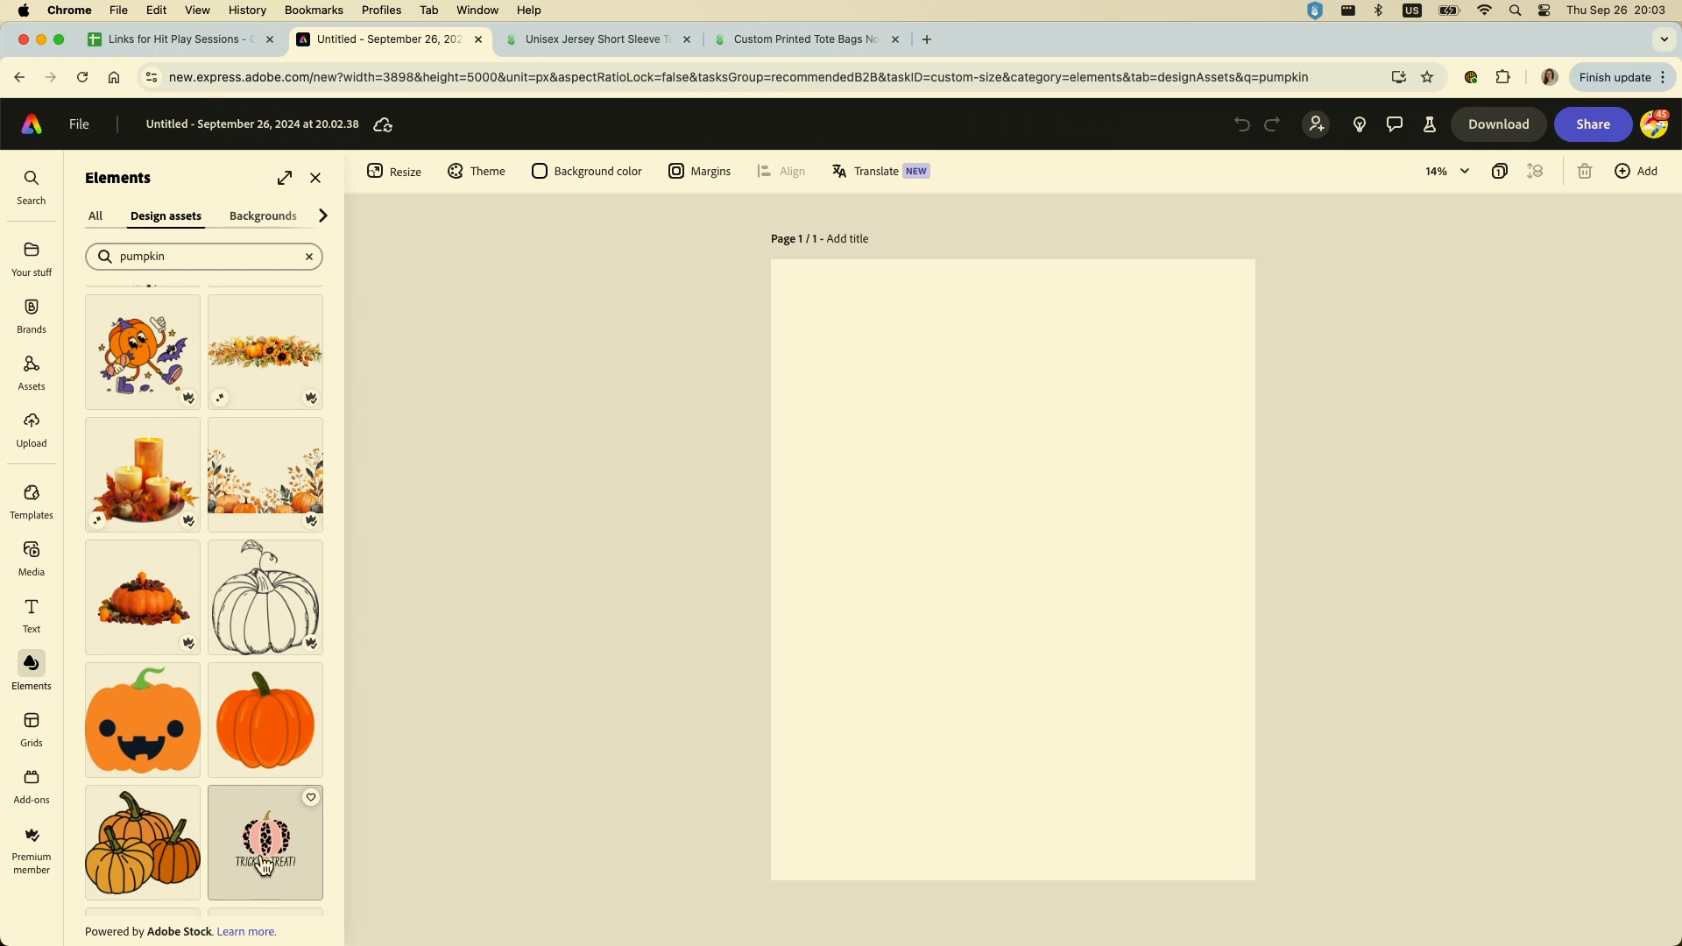
scroll(265, 865, down, 1)
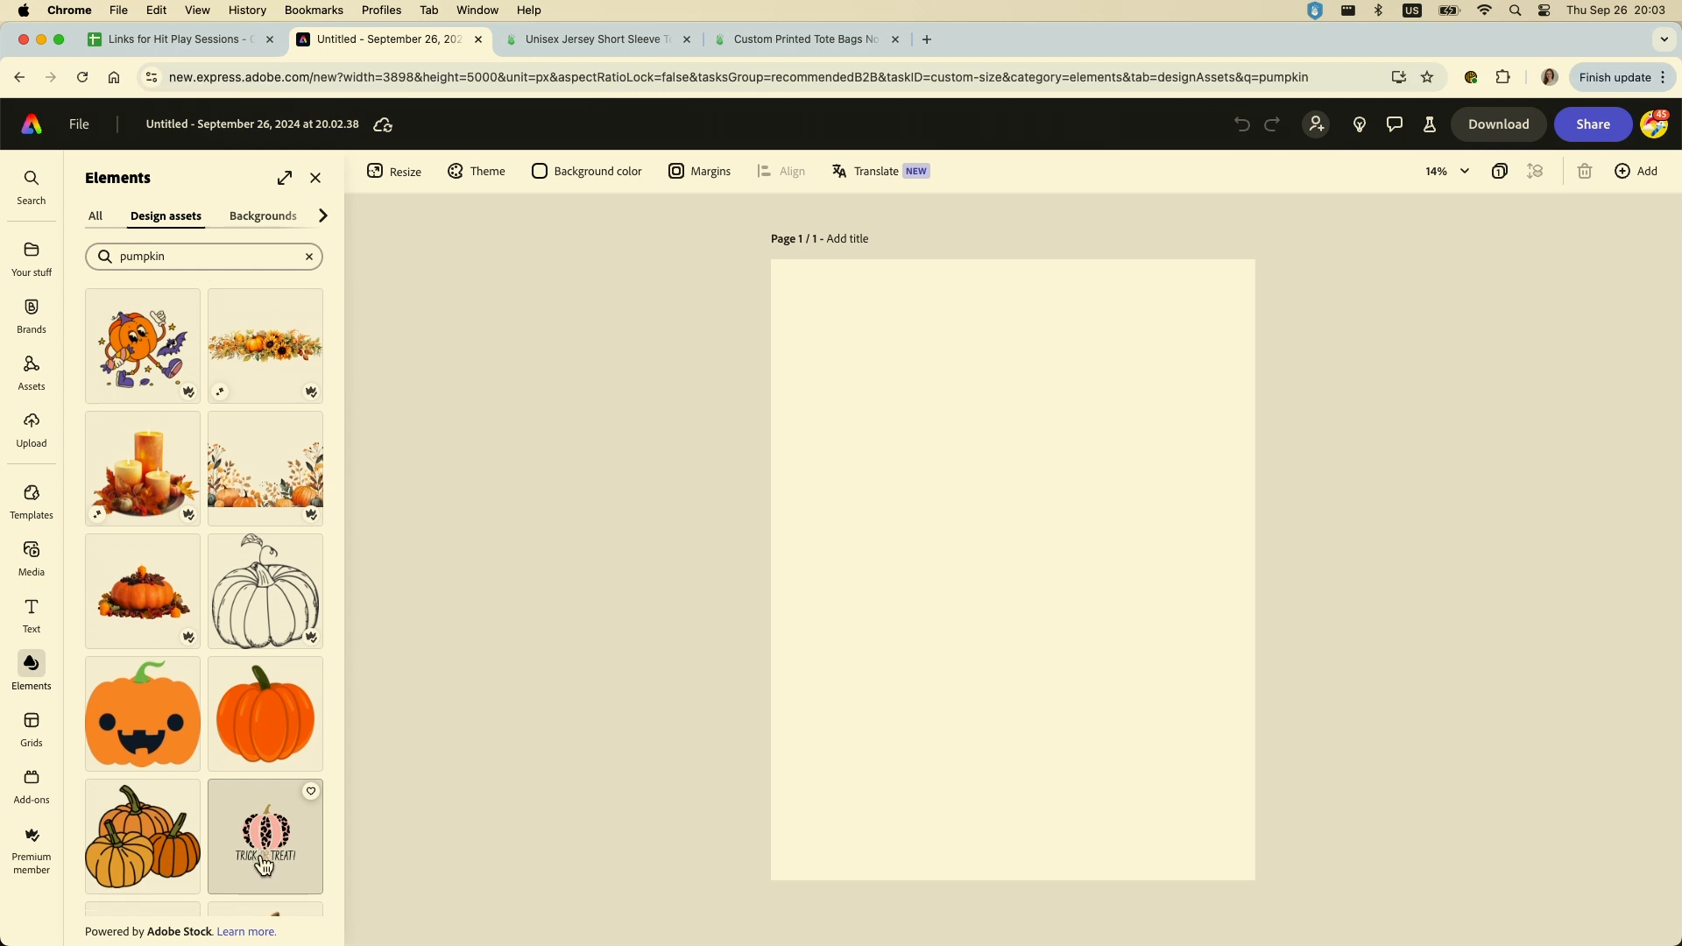
scroll(265, 865, down, 3)
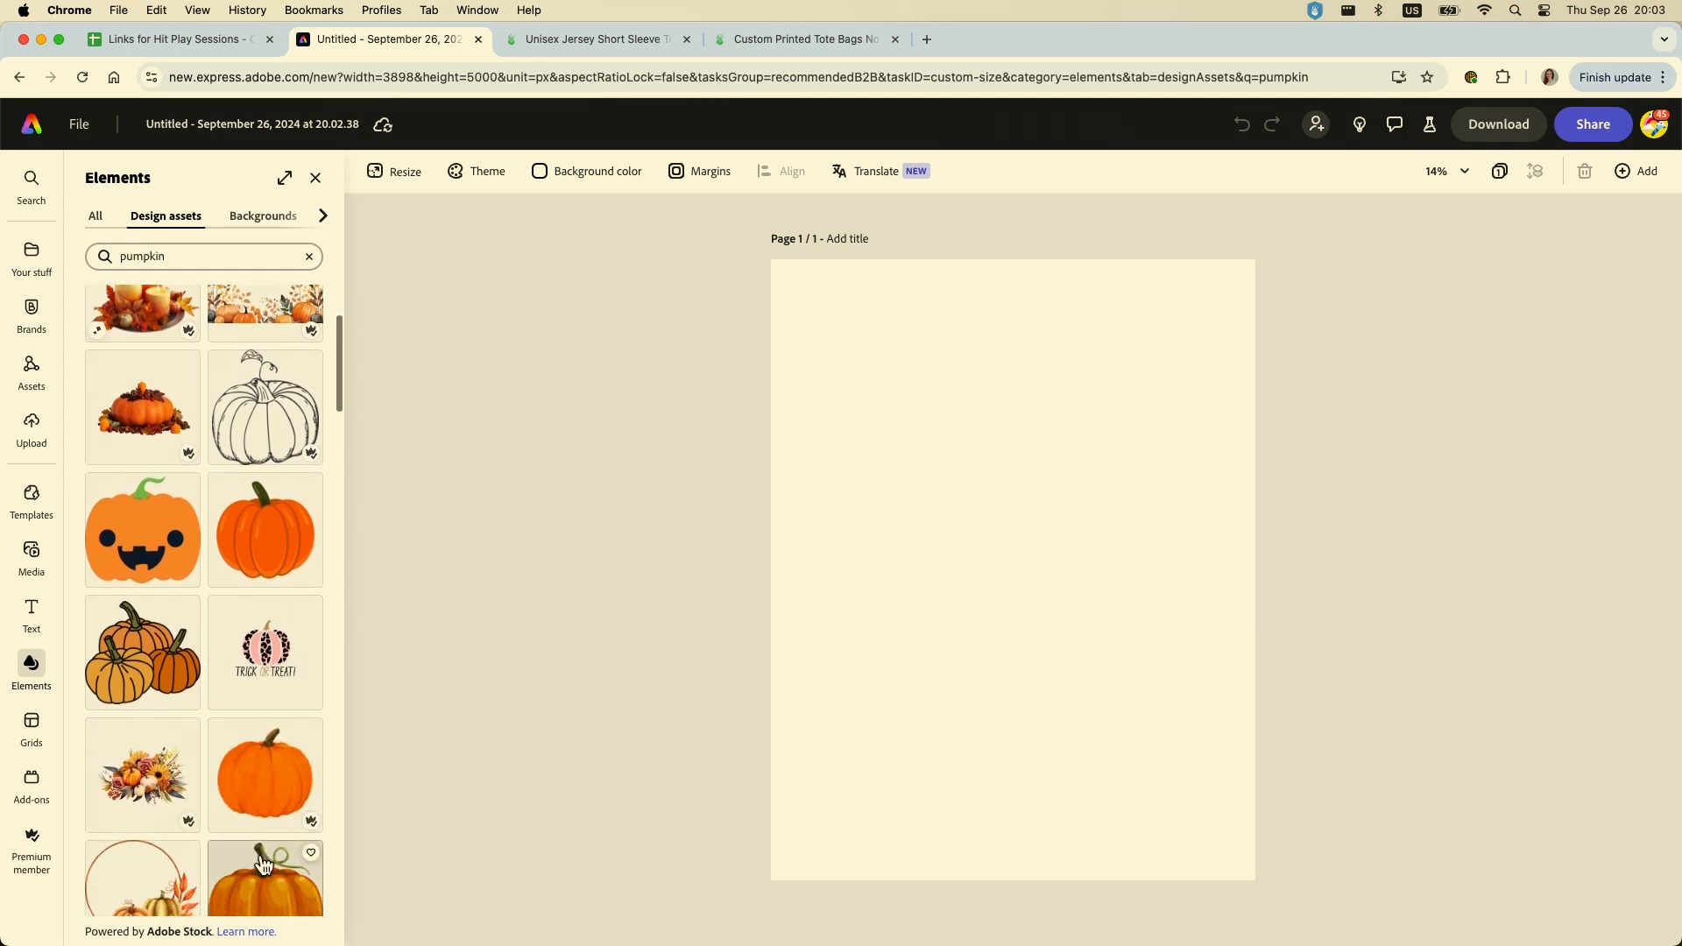
scroll(265, 866, down, 2)
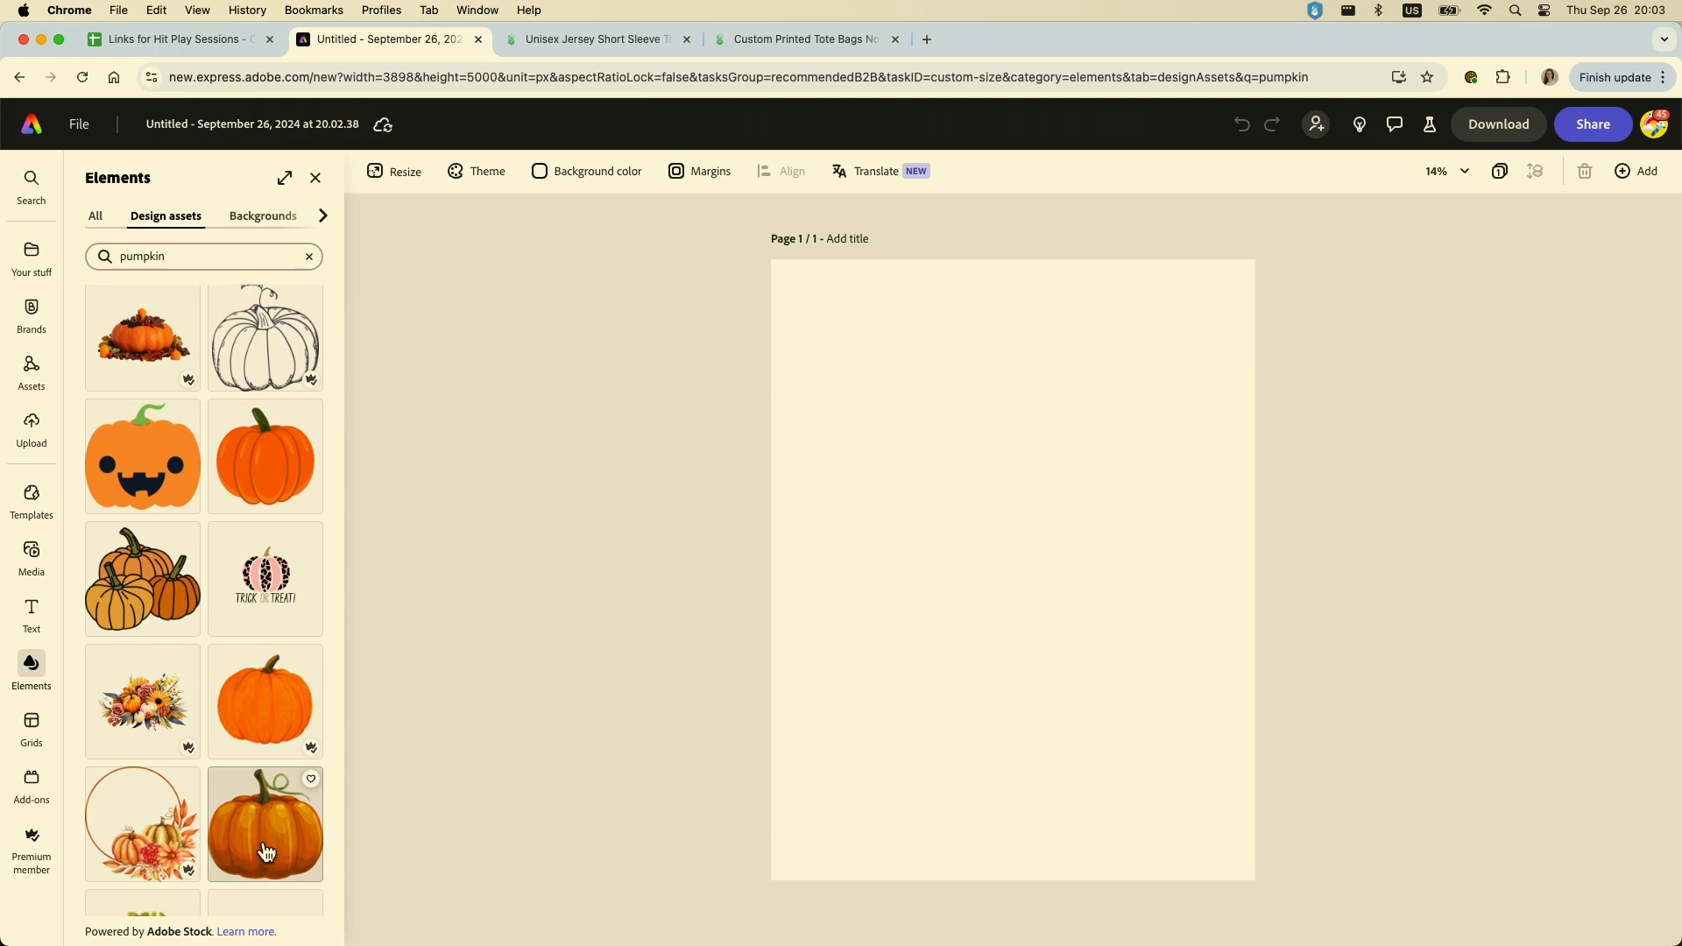
Add the shaded orange pumpkin with the curly vine to the page, and delete it again
click(267, 851)
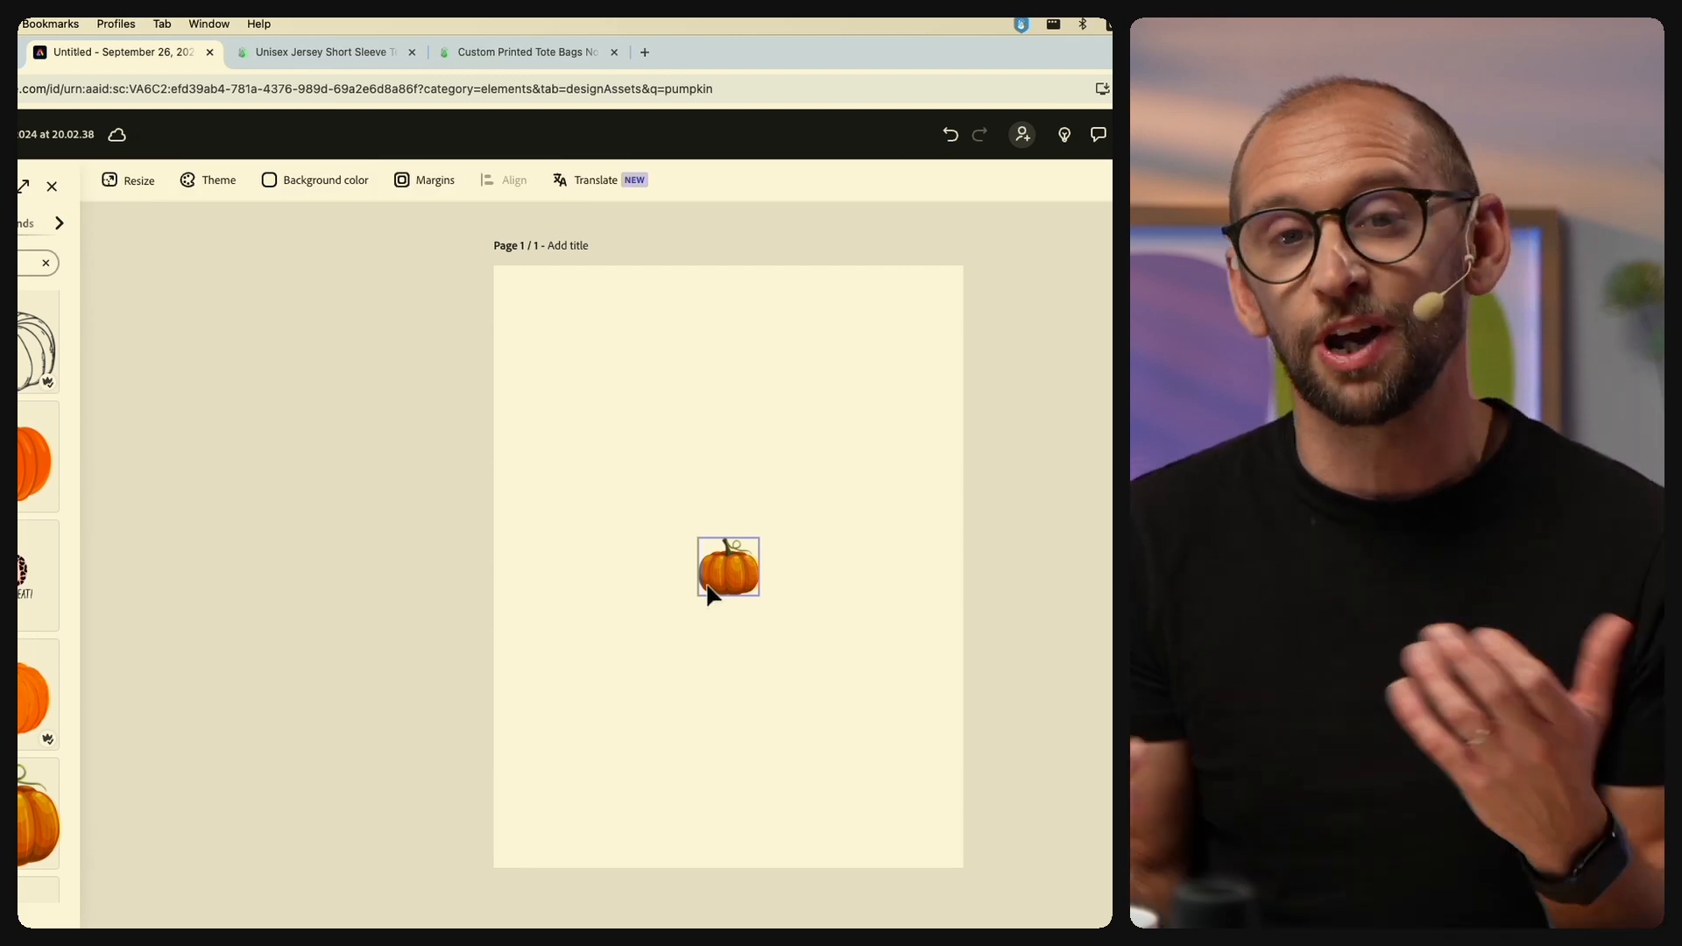
click(727, 567)
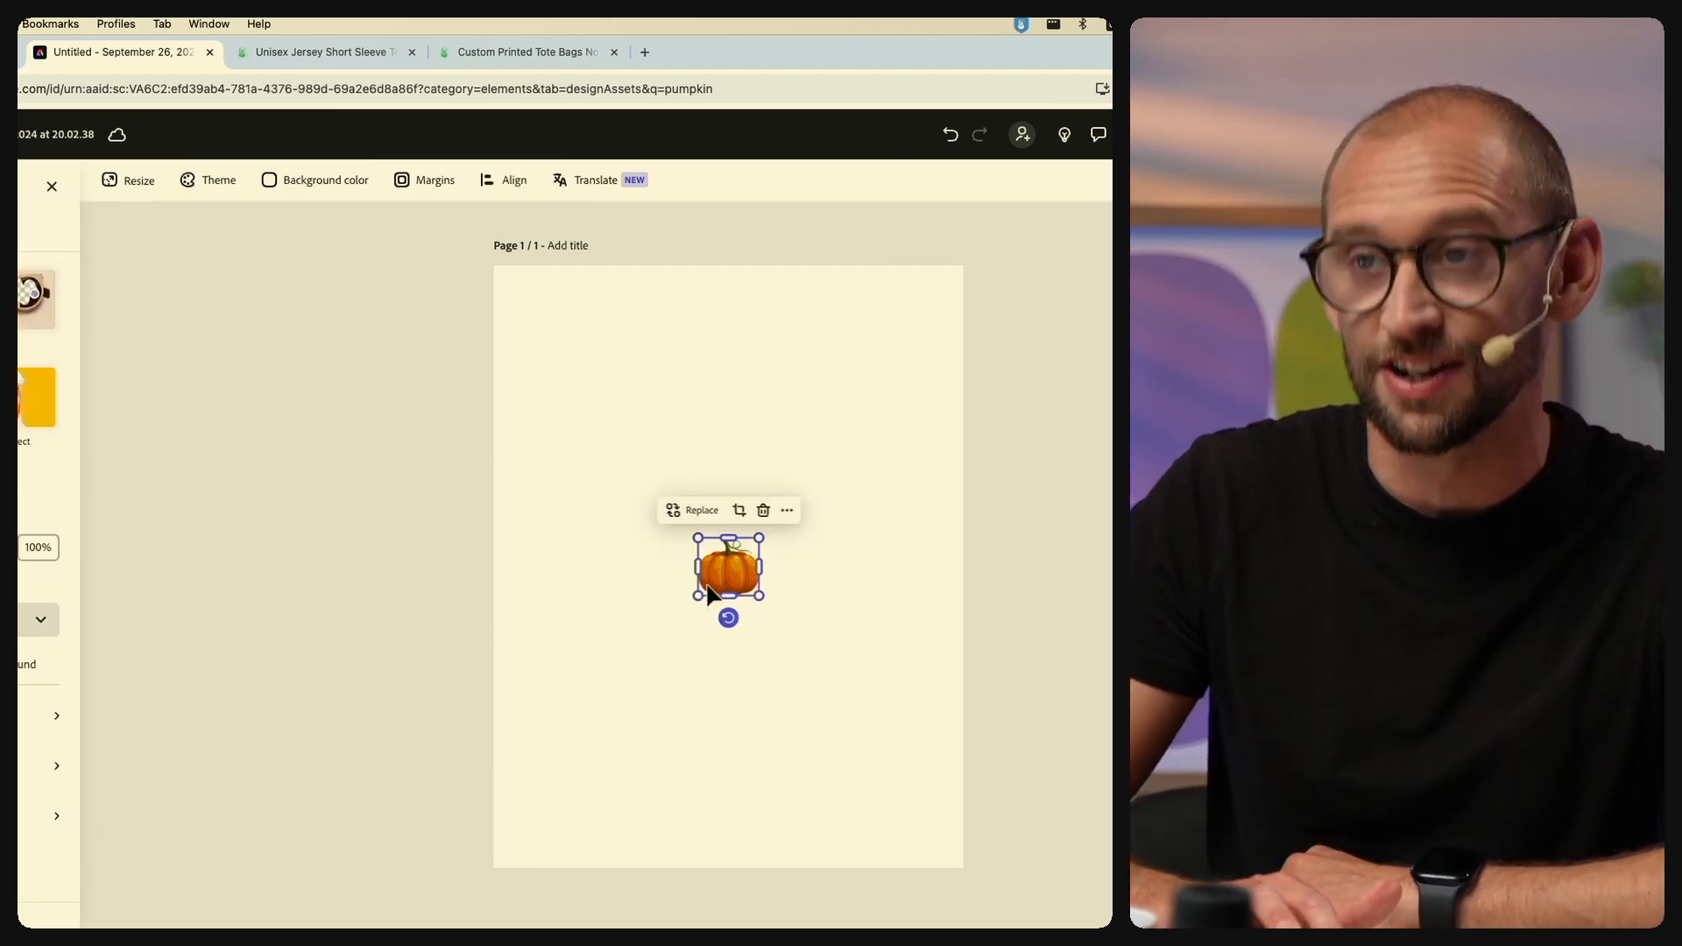
key(BackSpace)
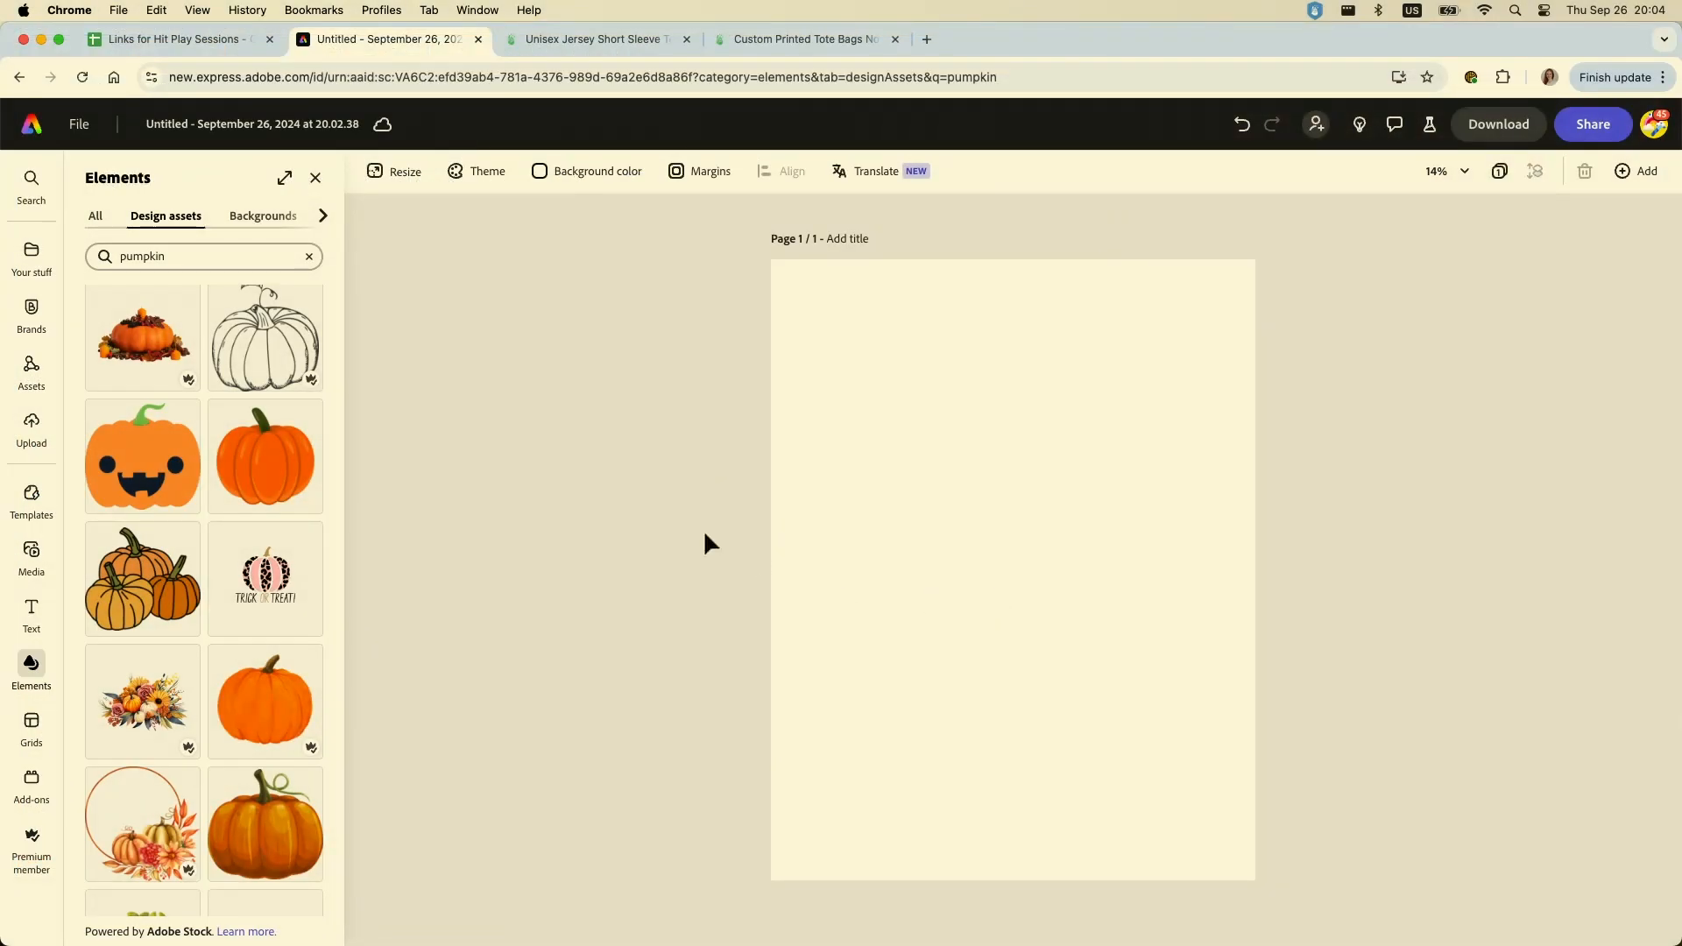
Start a square (1:1) image generation on the page and use the Desktop pumpkin screenshot as its style reference
click(33, 568)
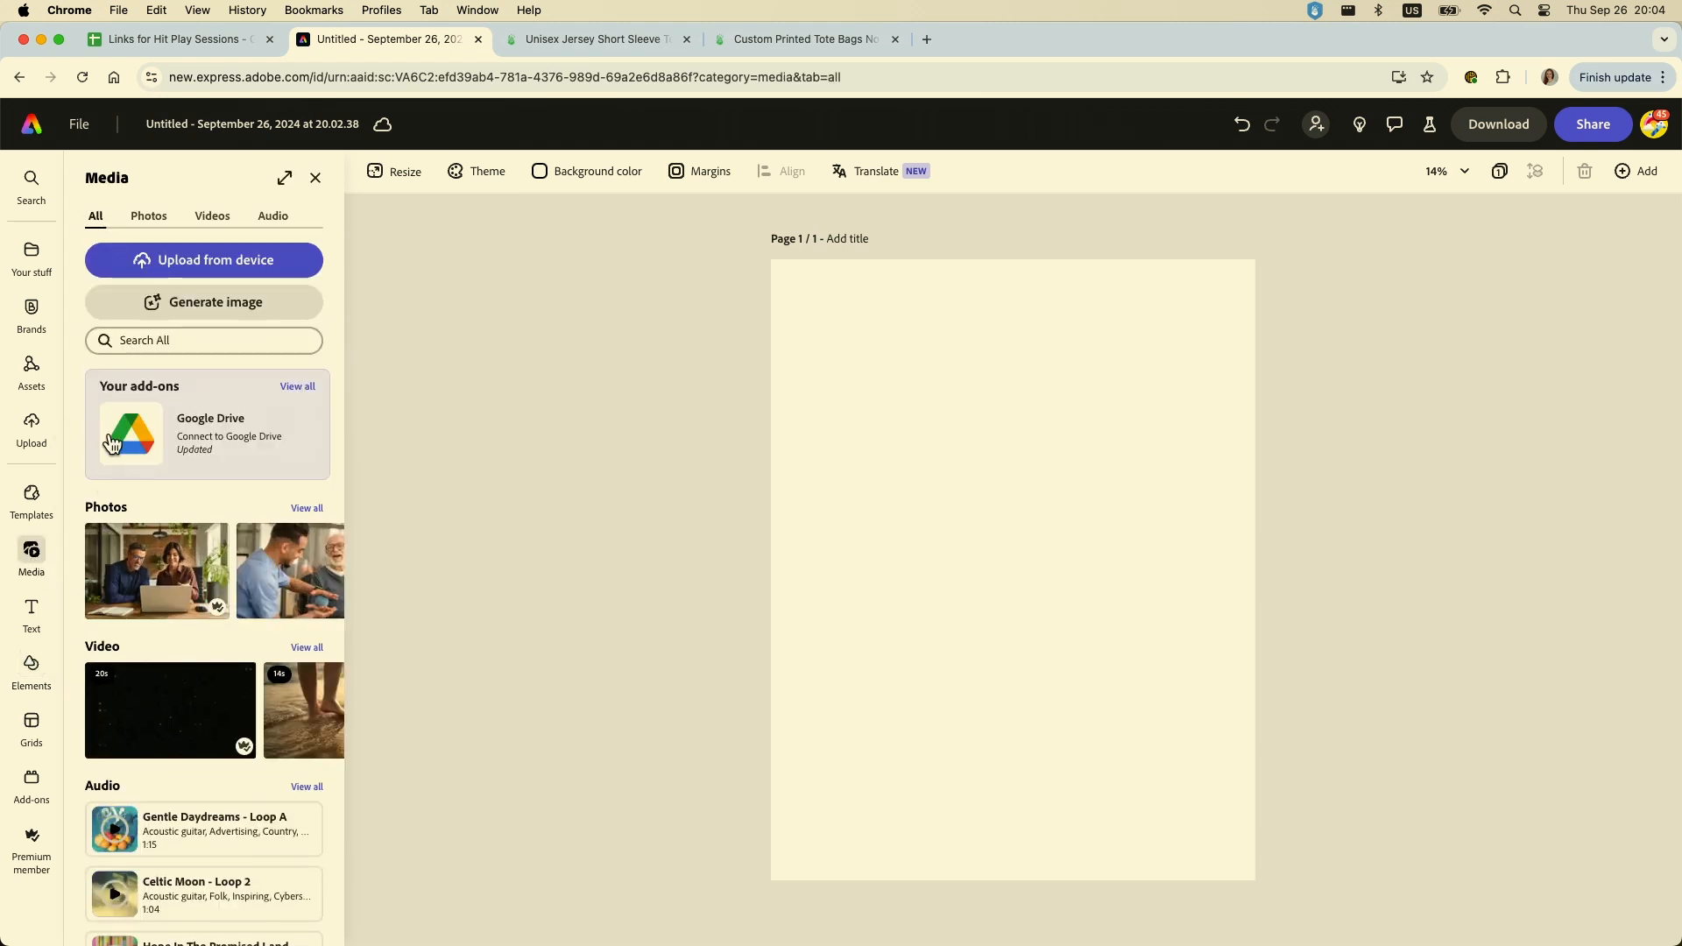
click(155, 306)
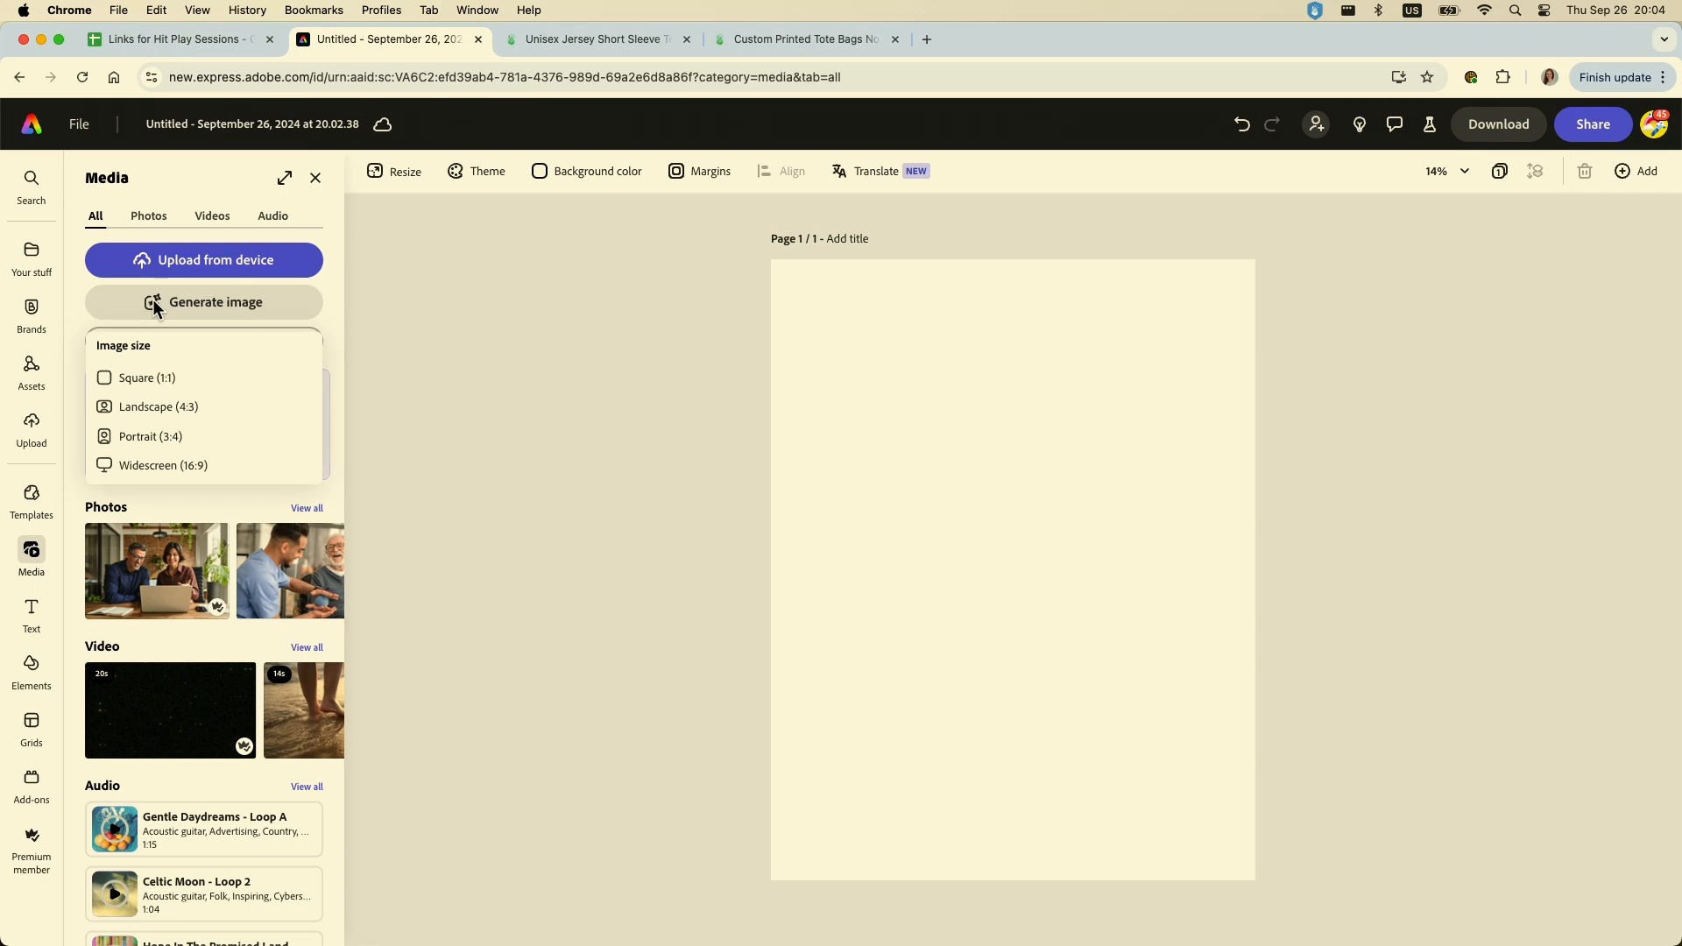
click(171, 385)
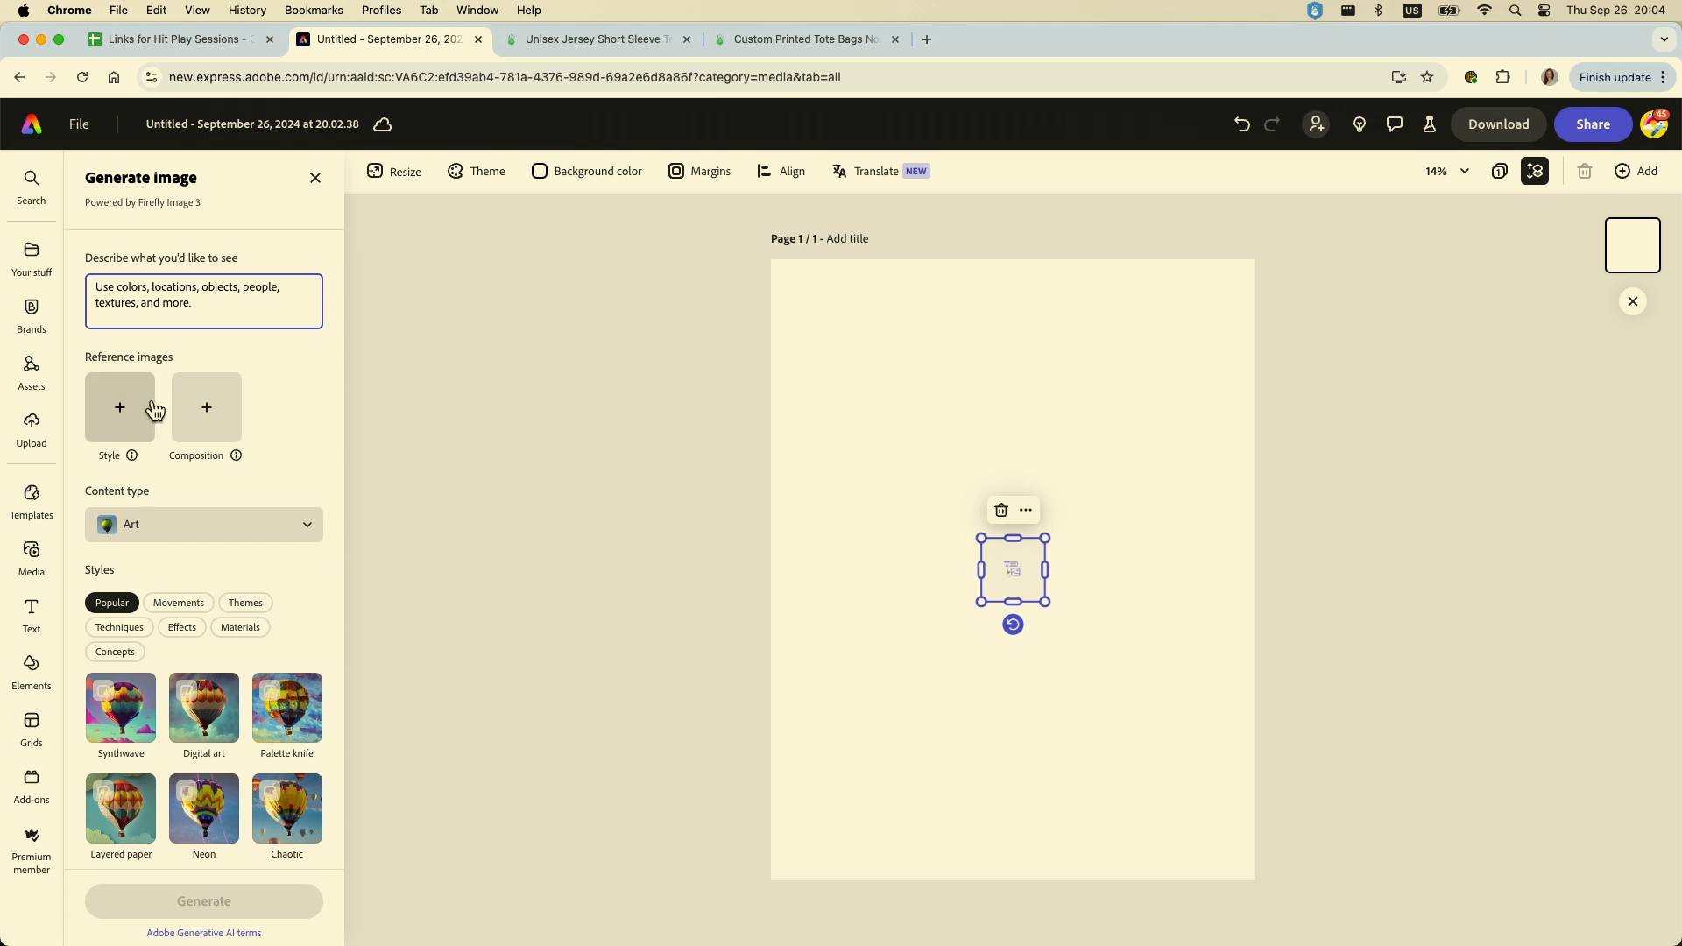
click(116, 429)
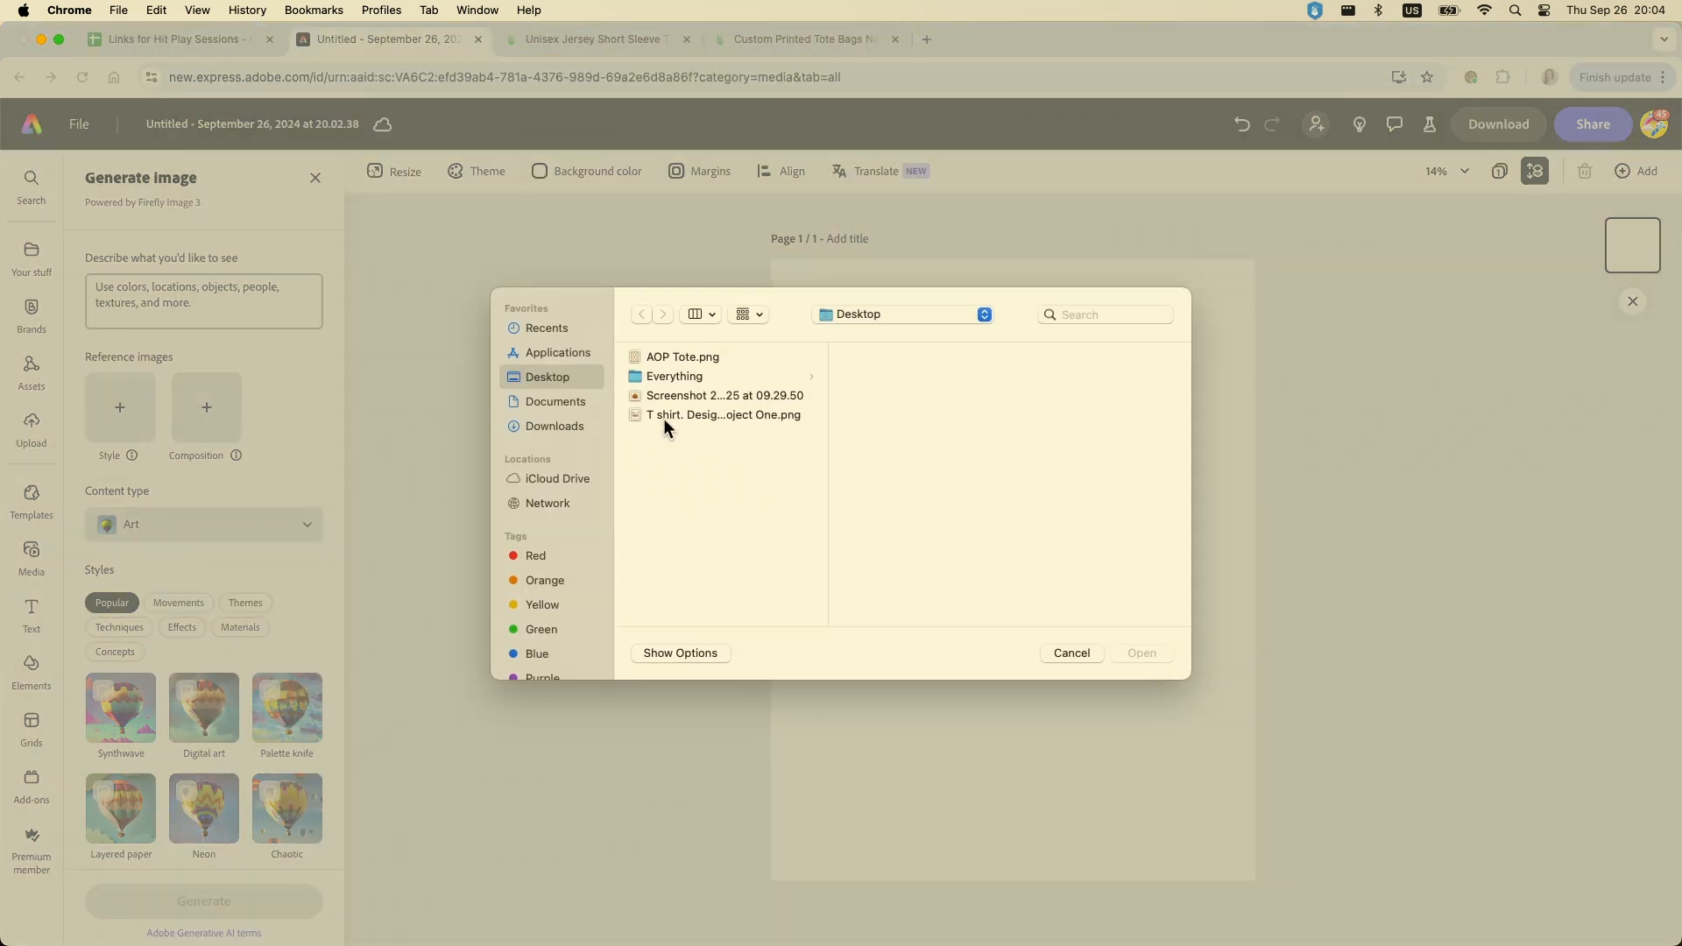
double_click(740, 395)
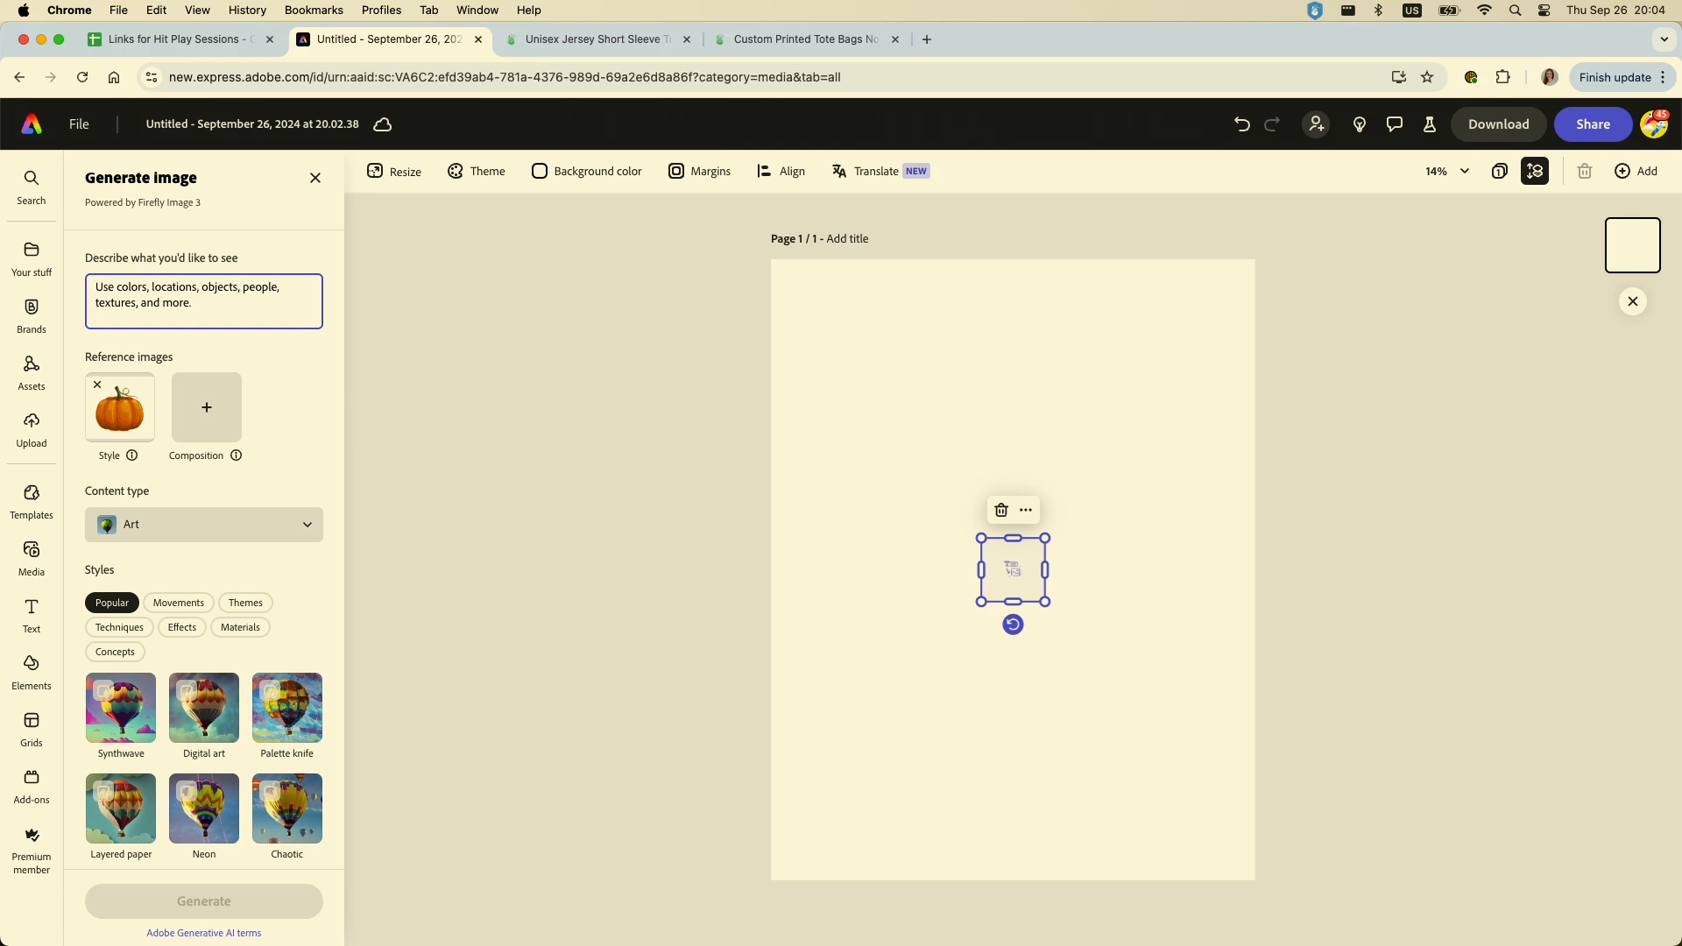
Generate the image from the prompt "frienbdky klooking cartoon style white ghost with a black outline holding a pink flower"
click(159, 296)
text(fr)
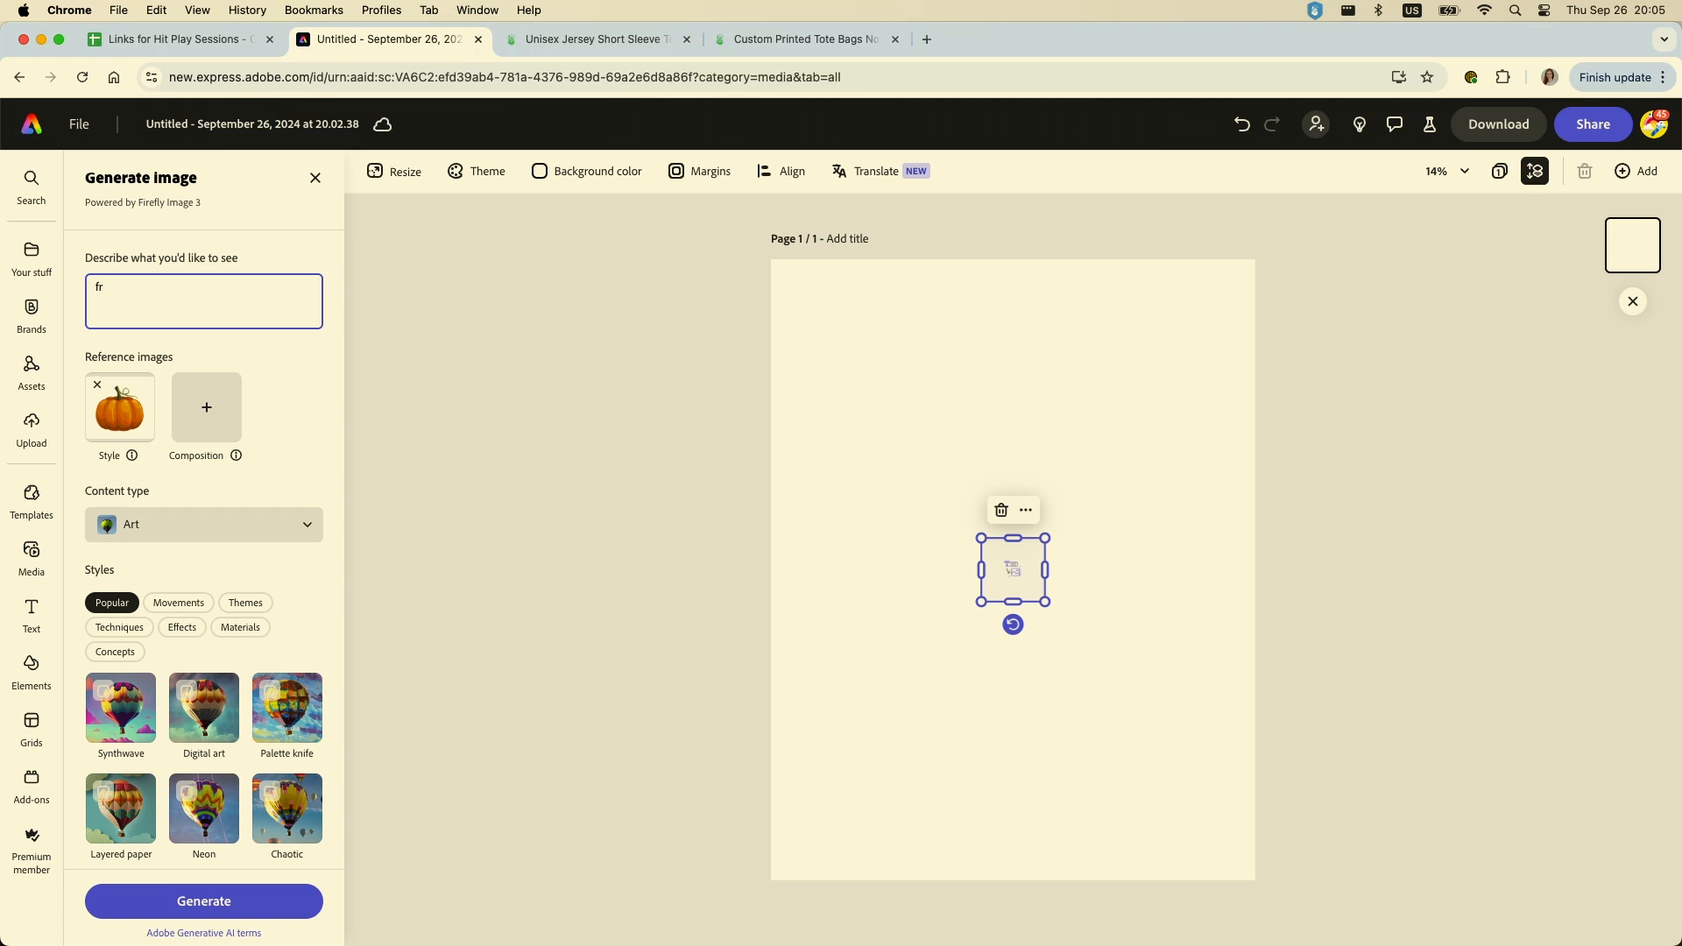
text(ienbdky klooking cartoon style white g)
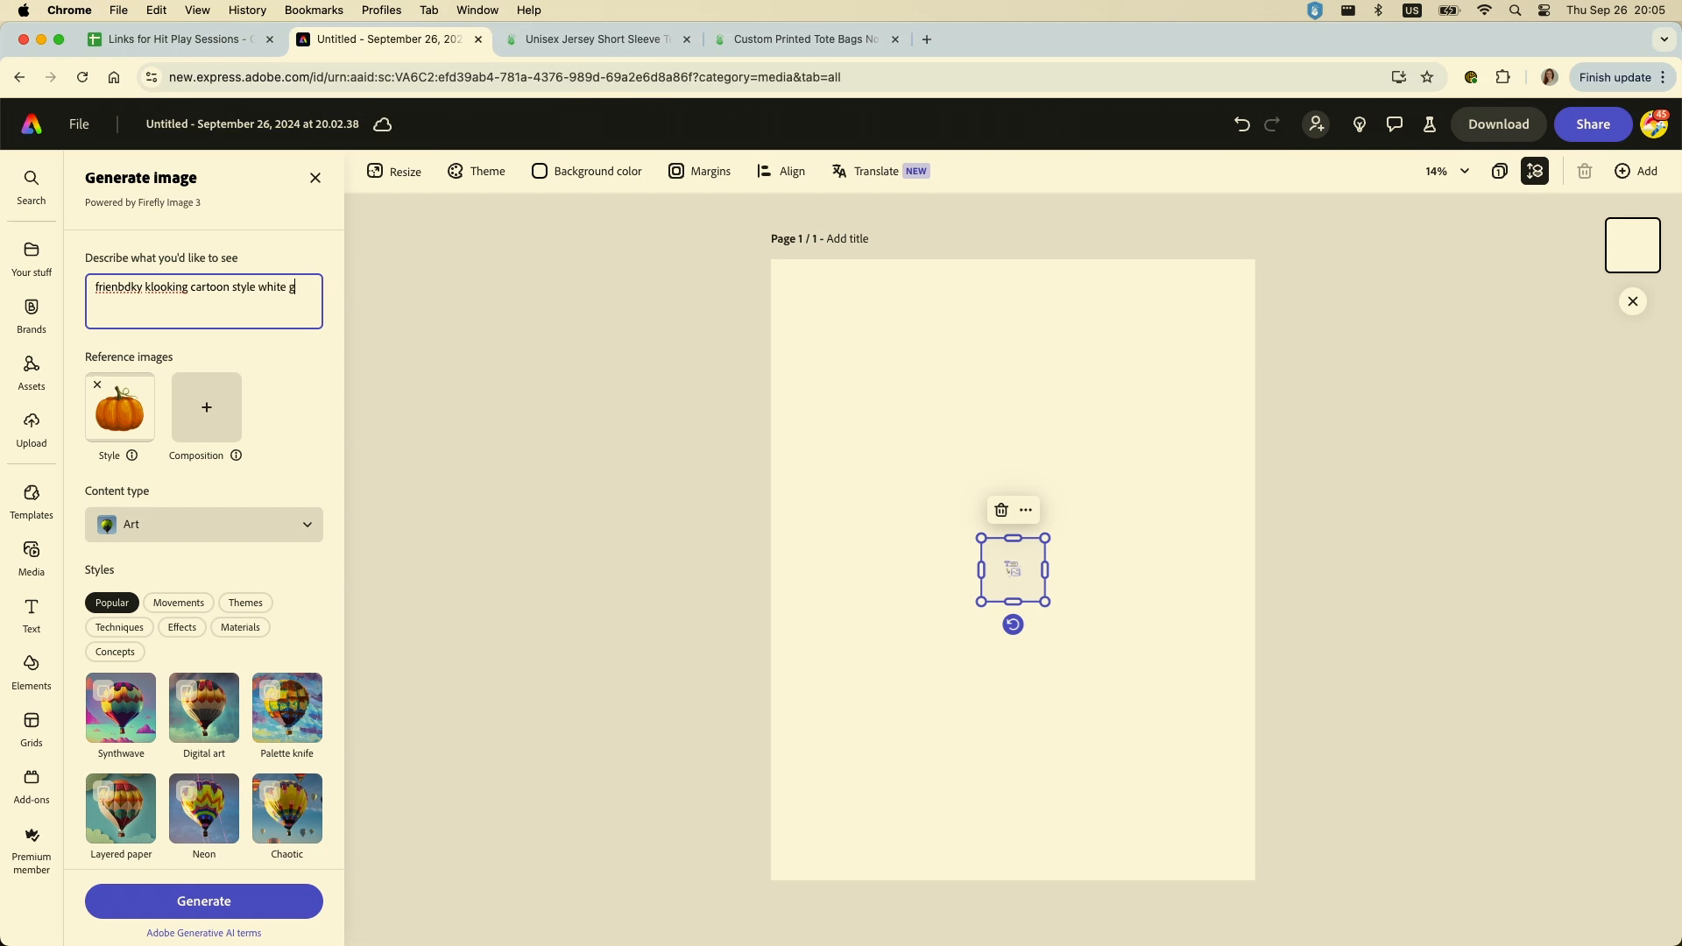
text(host with a black outline holding a pink fl)
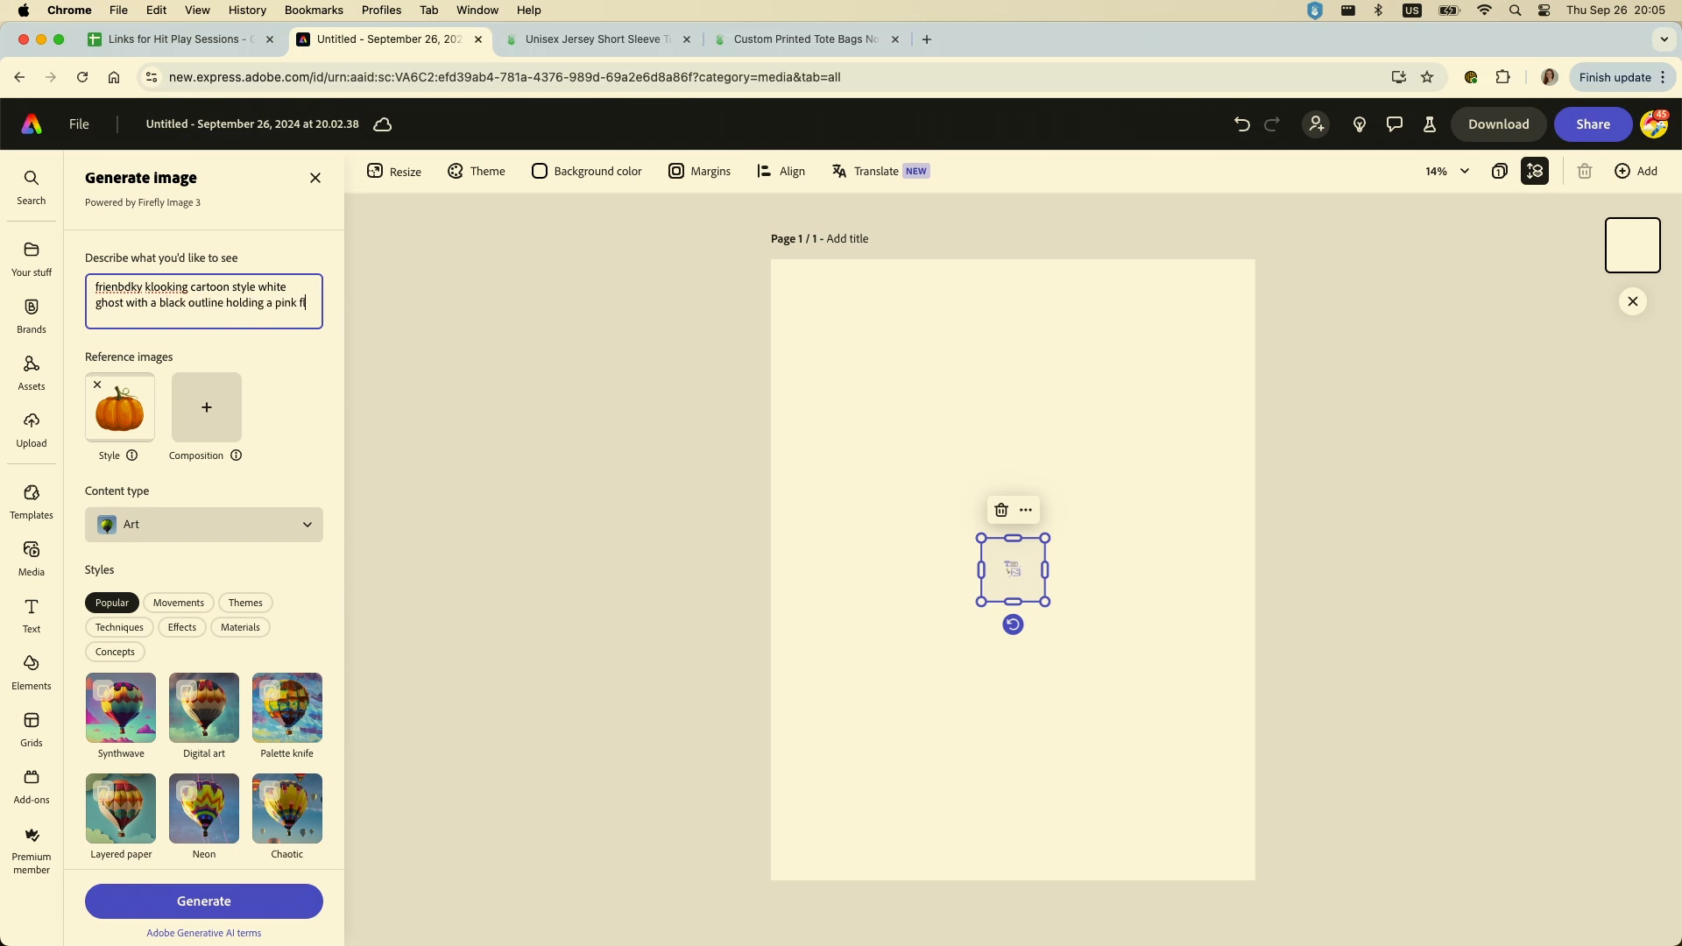
text(ower)
click(179, 907)
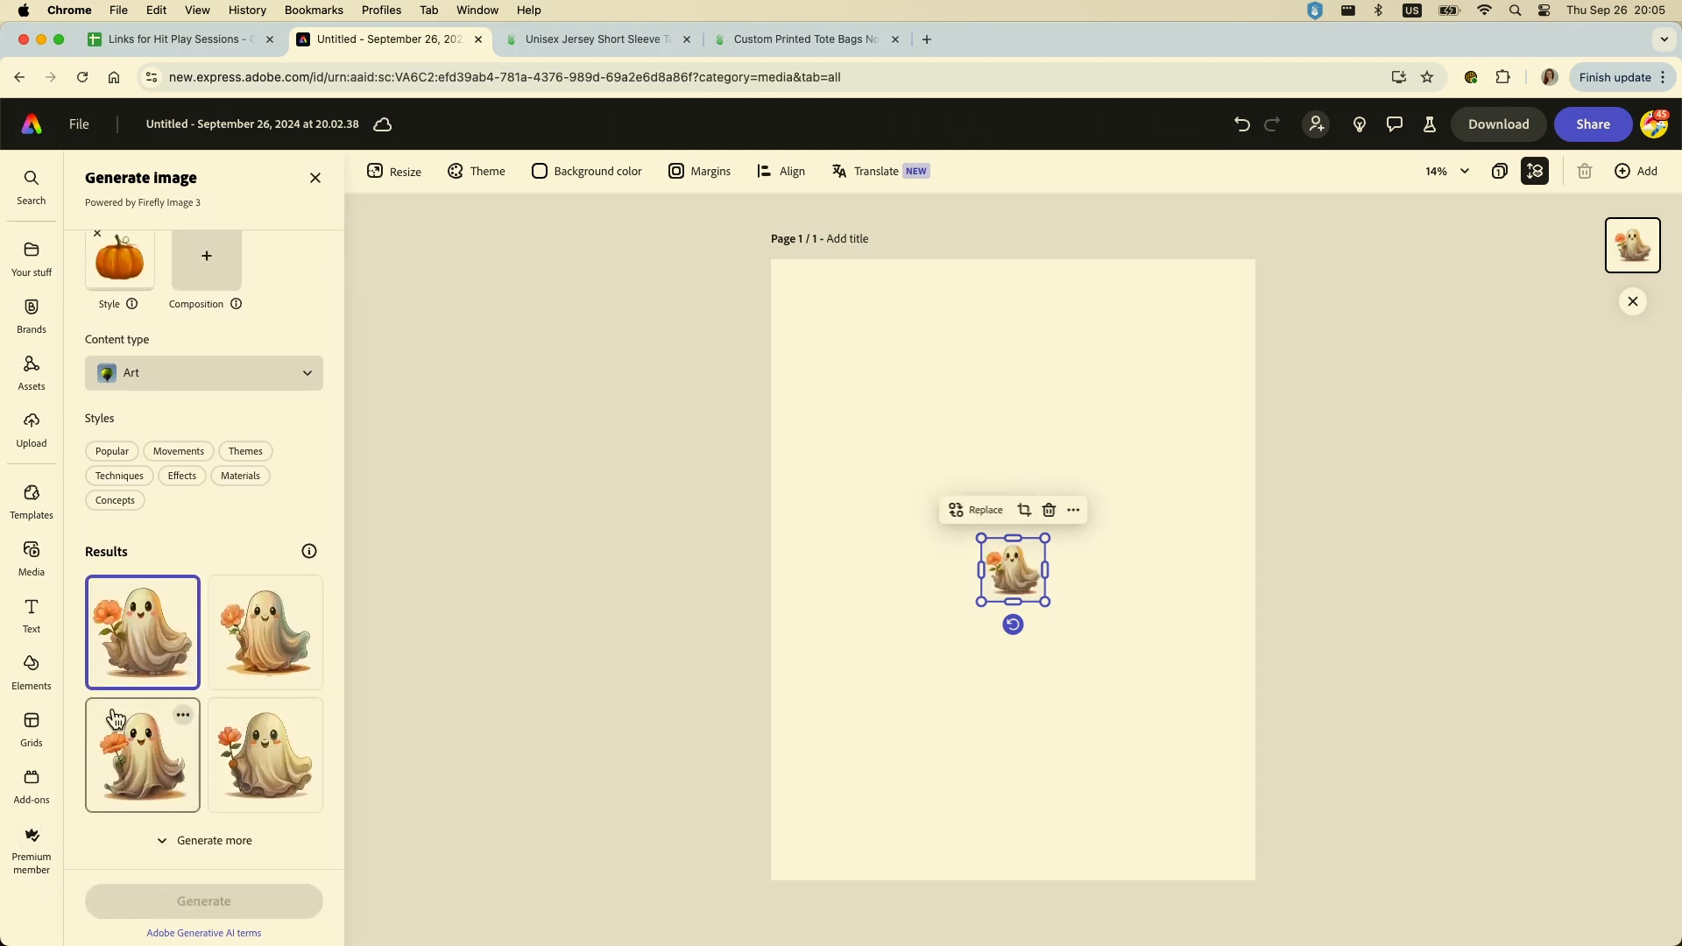
Choose the second generated ghost, enlarge it to over a third of the page width and place it near the page's right edge
click(238, 658)
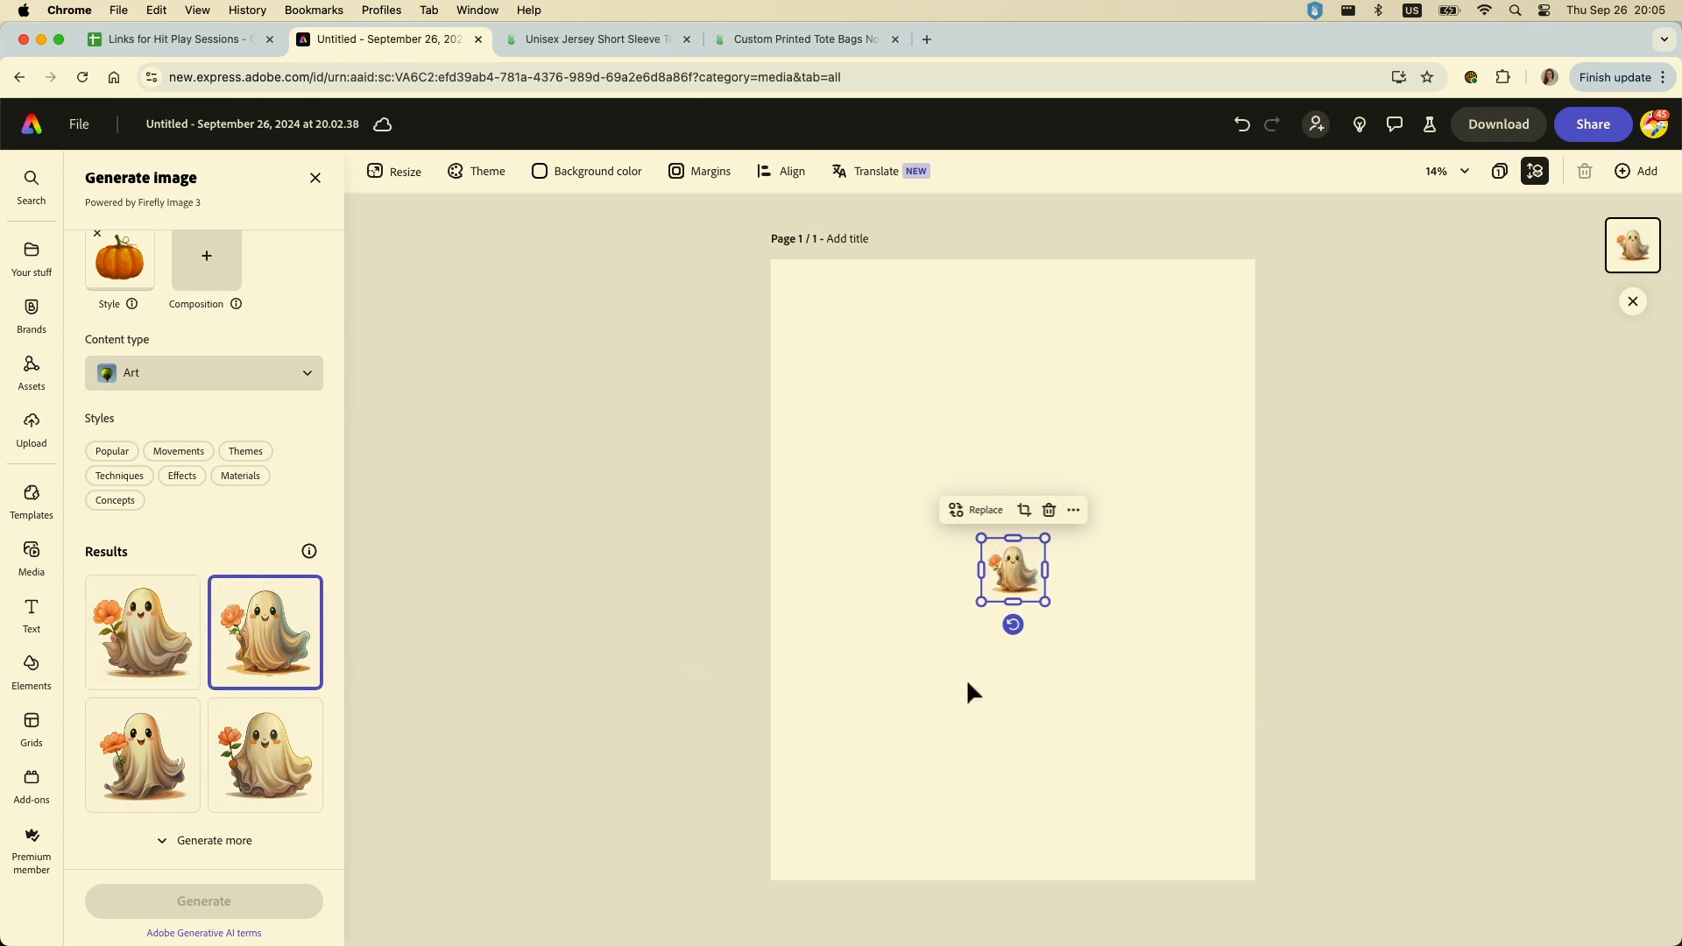
drag(982, 602, 885, 738)
drag(970, 648, 1153, 575)
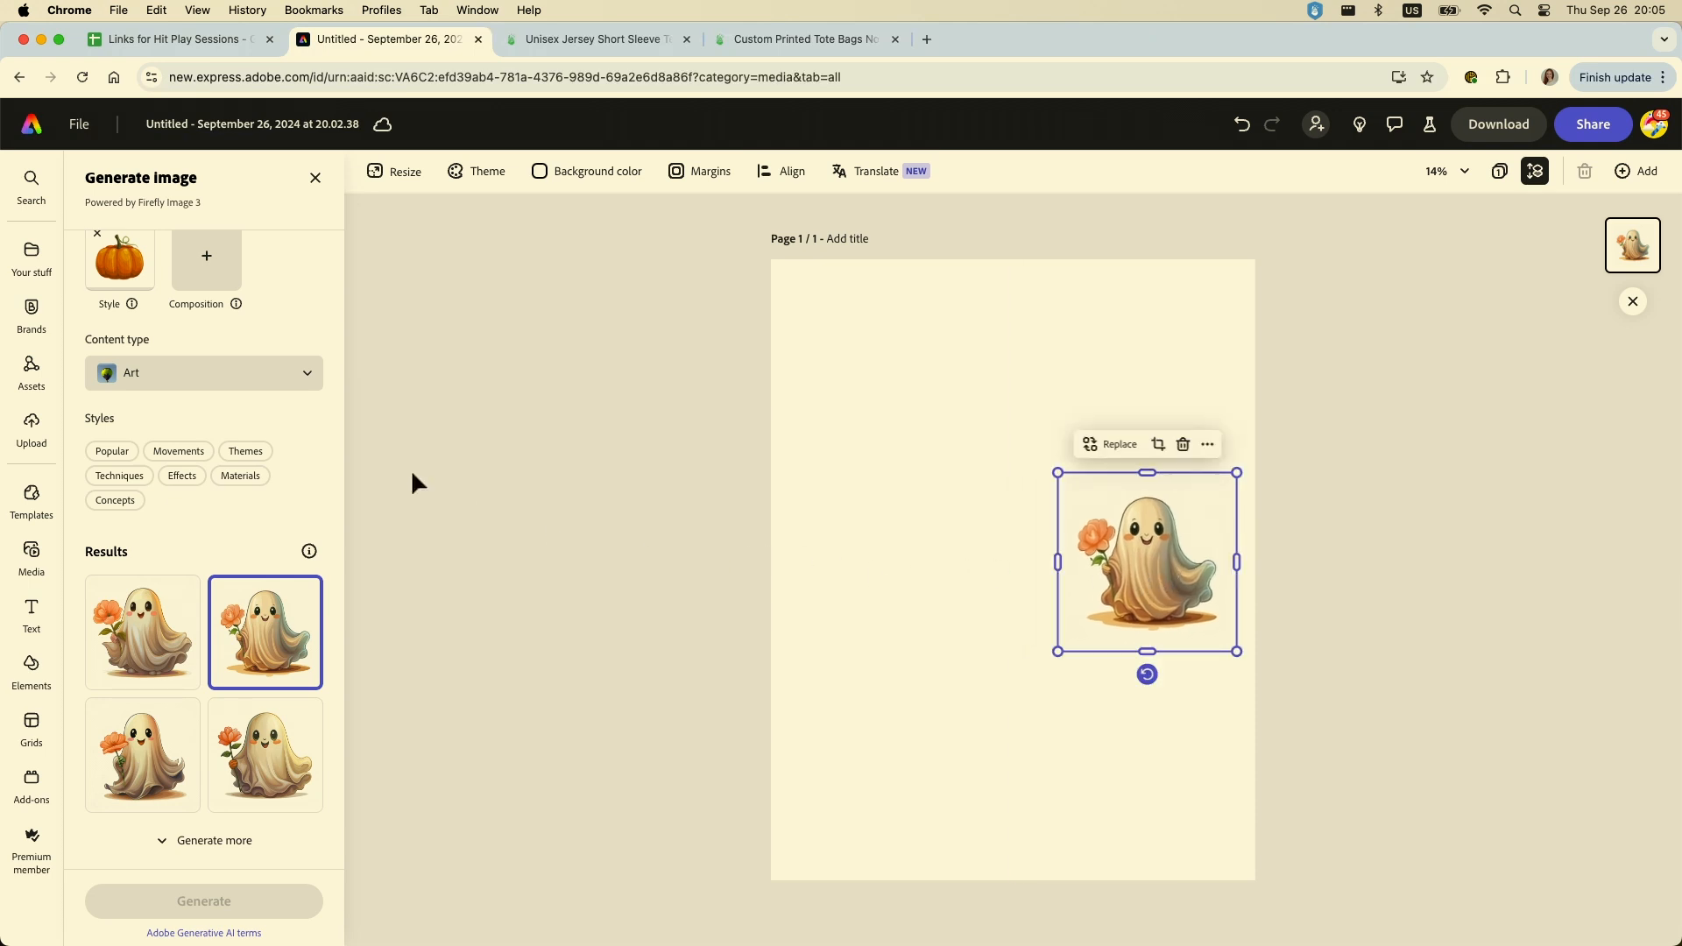
Remove the background from the ghost image
scroll(261, 424, up, 4)
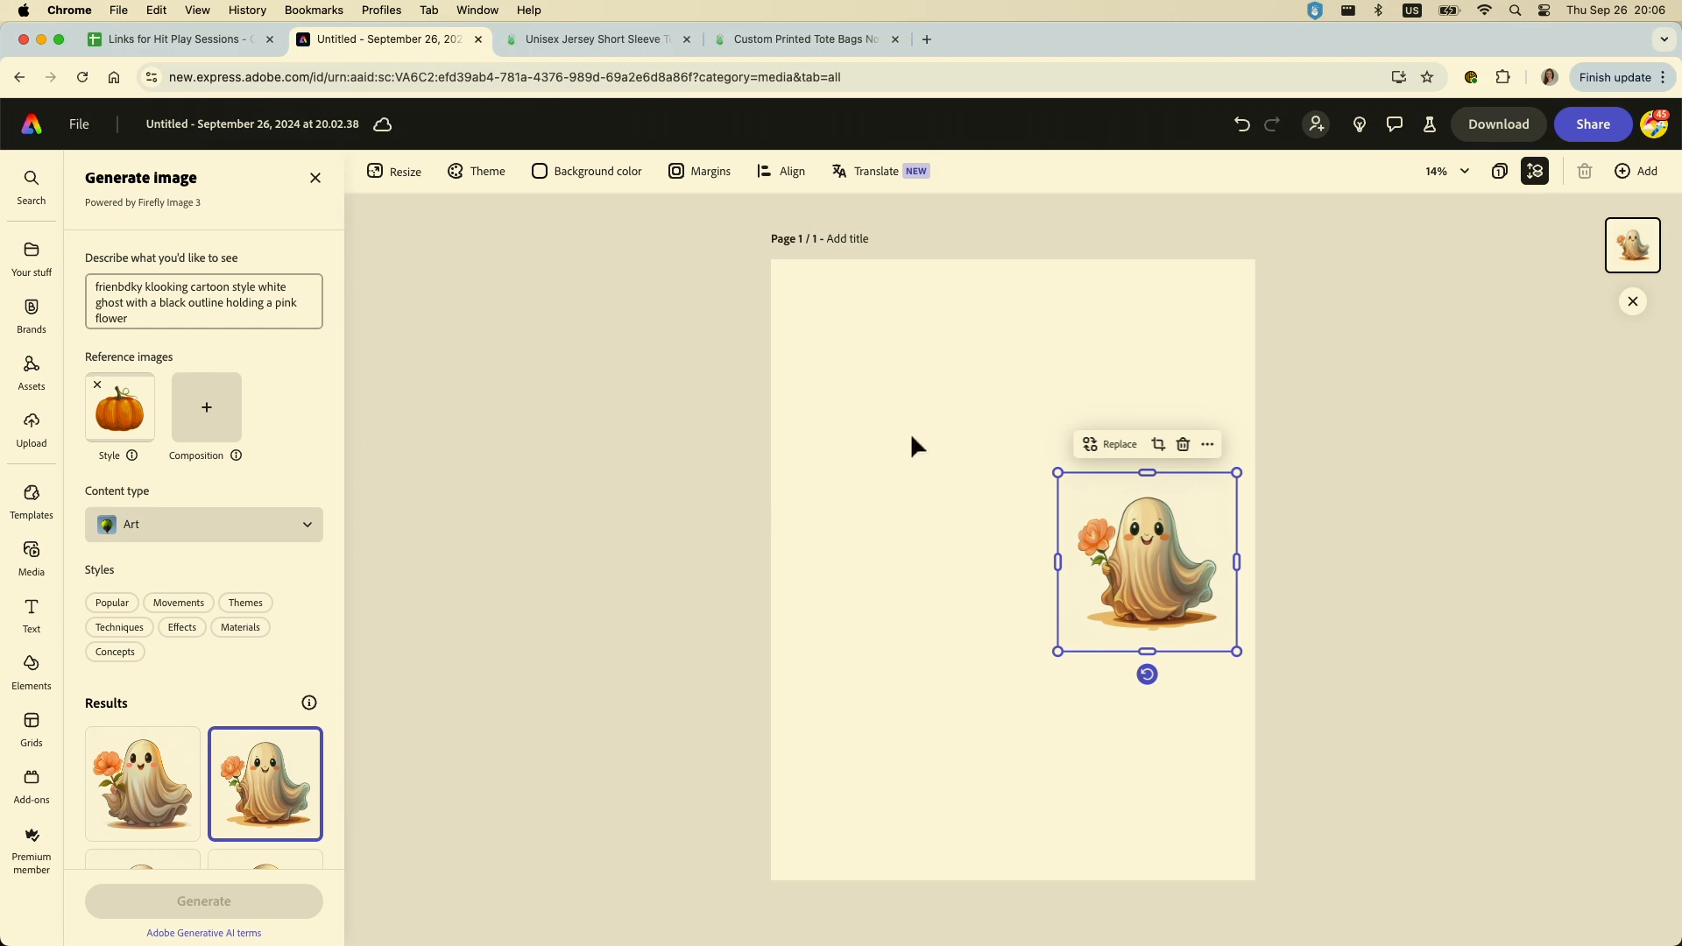
click(953, 439)
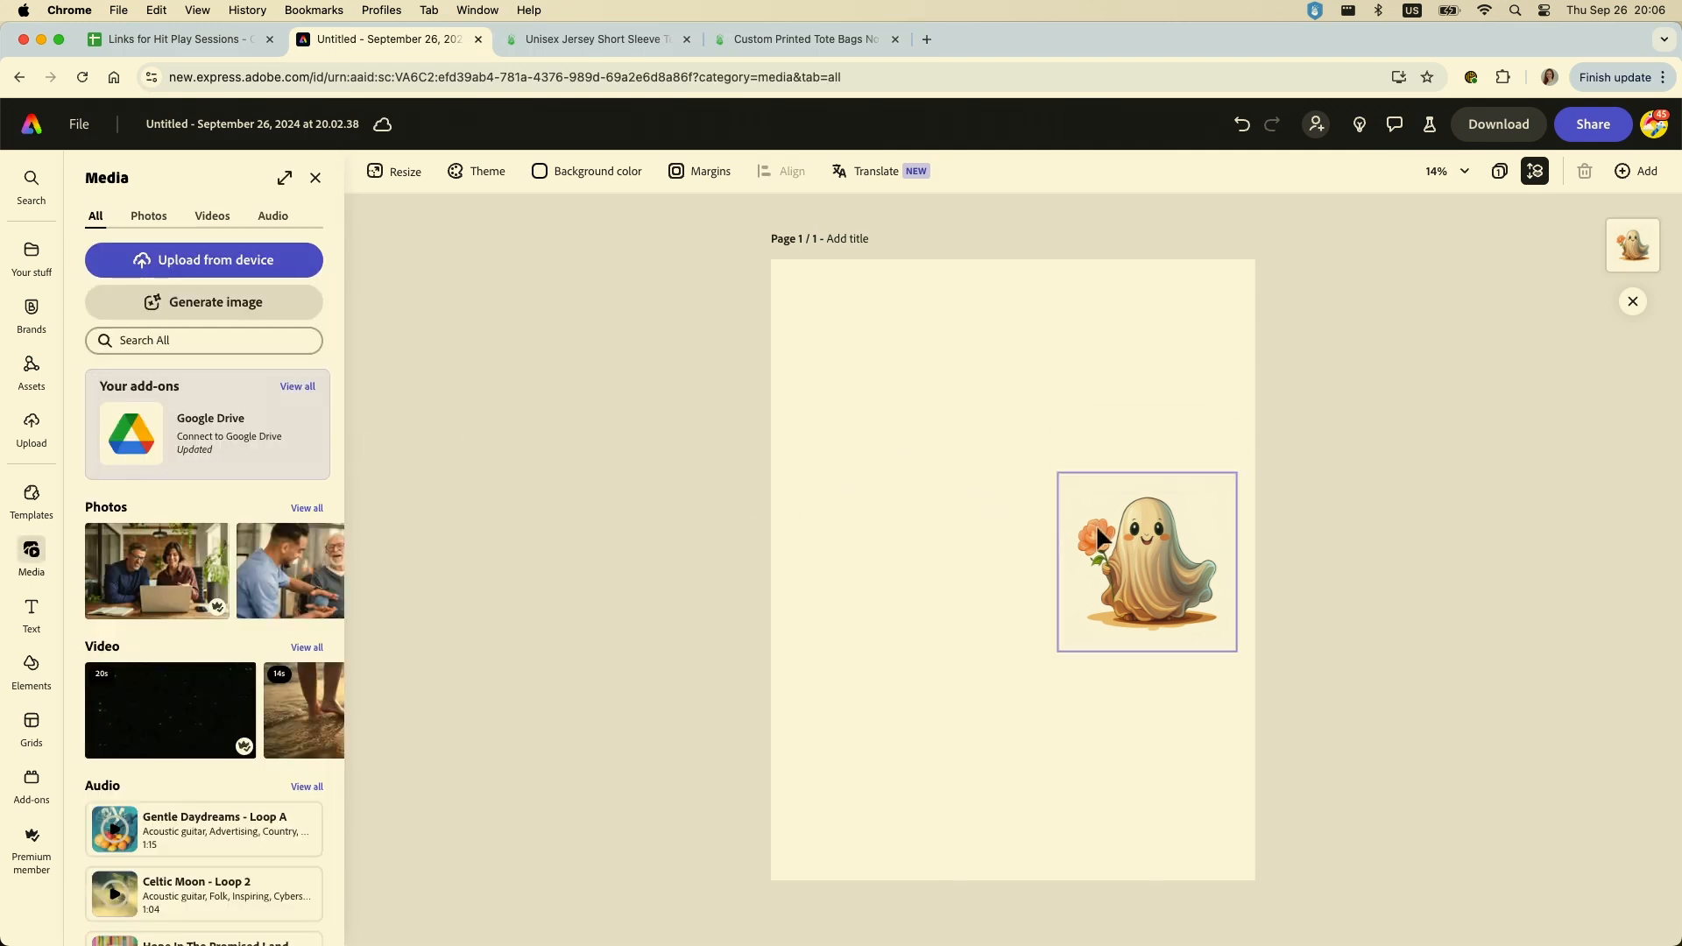
click(1125, 538)
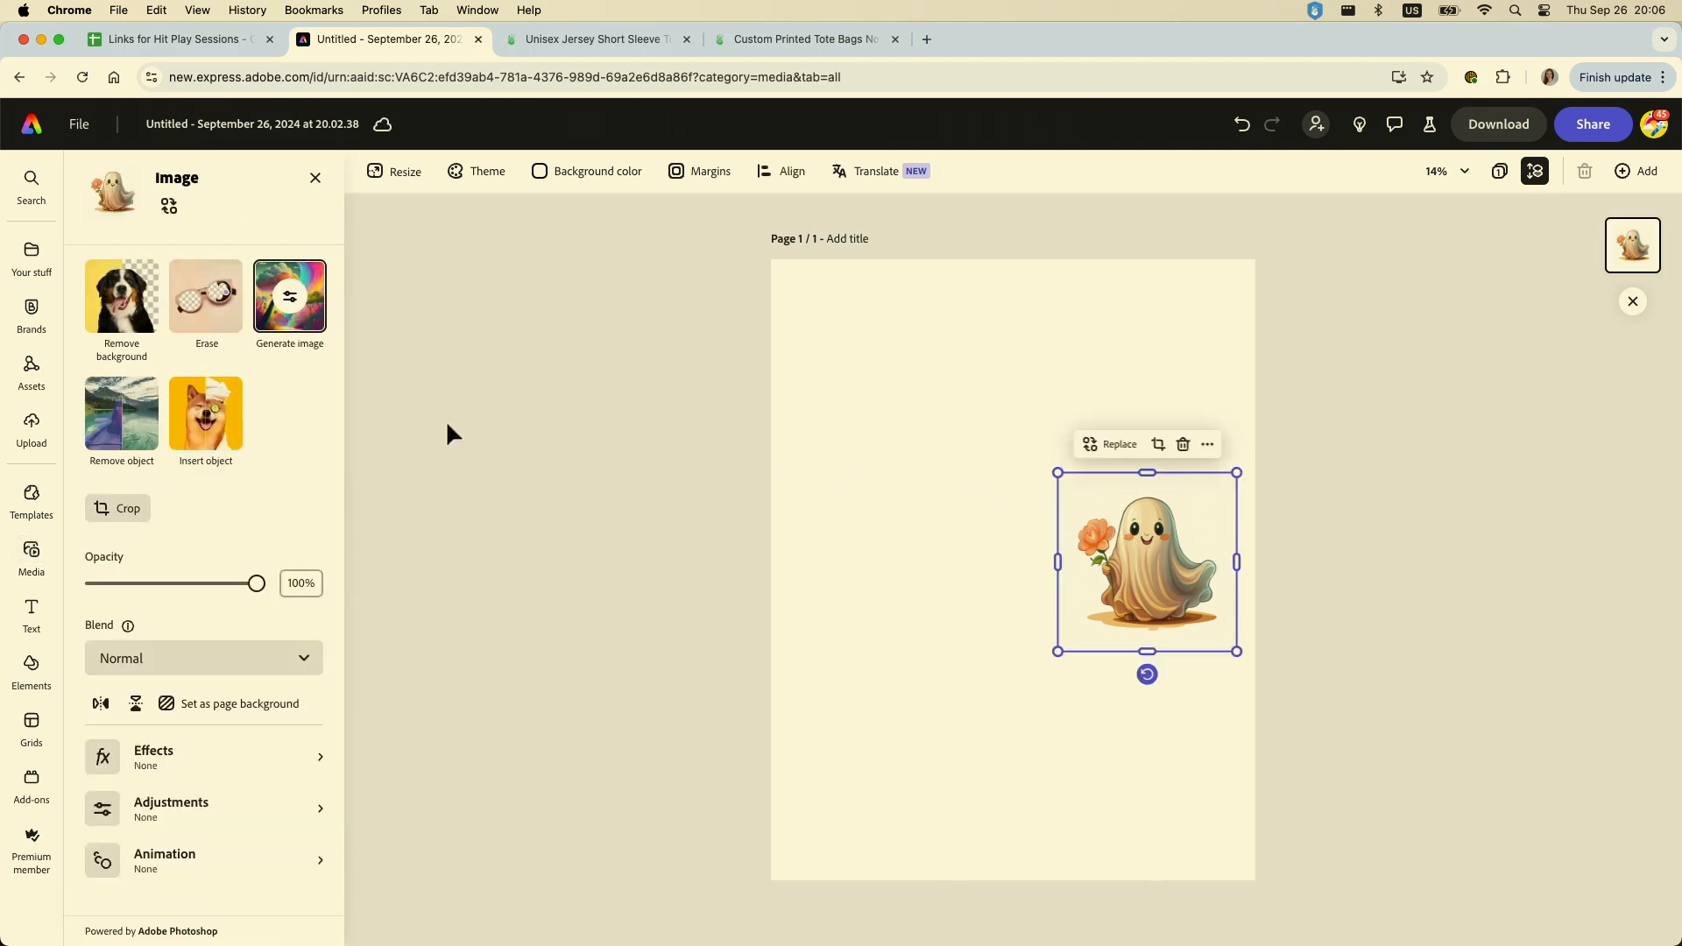
click(124, 308)
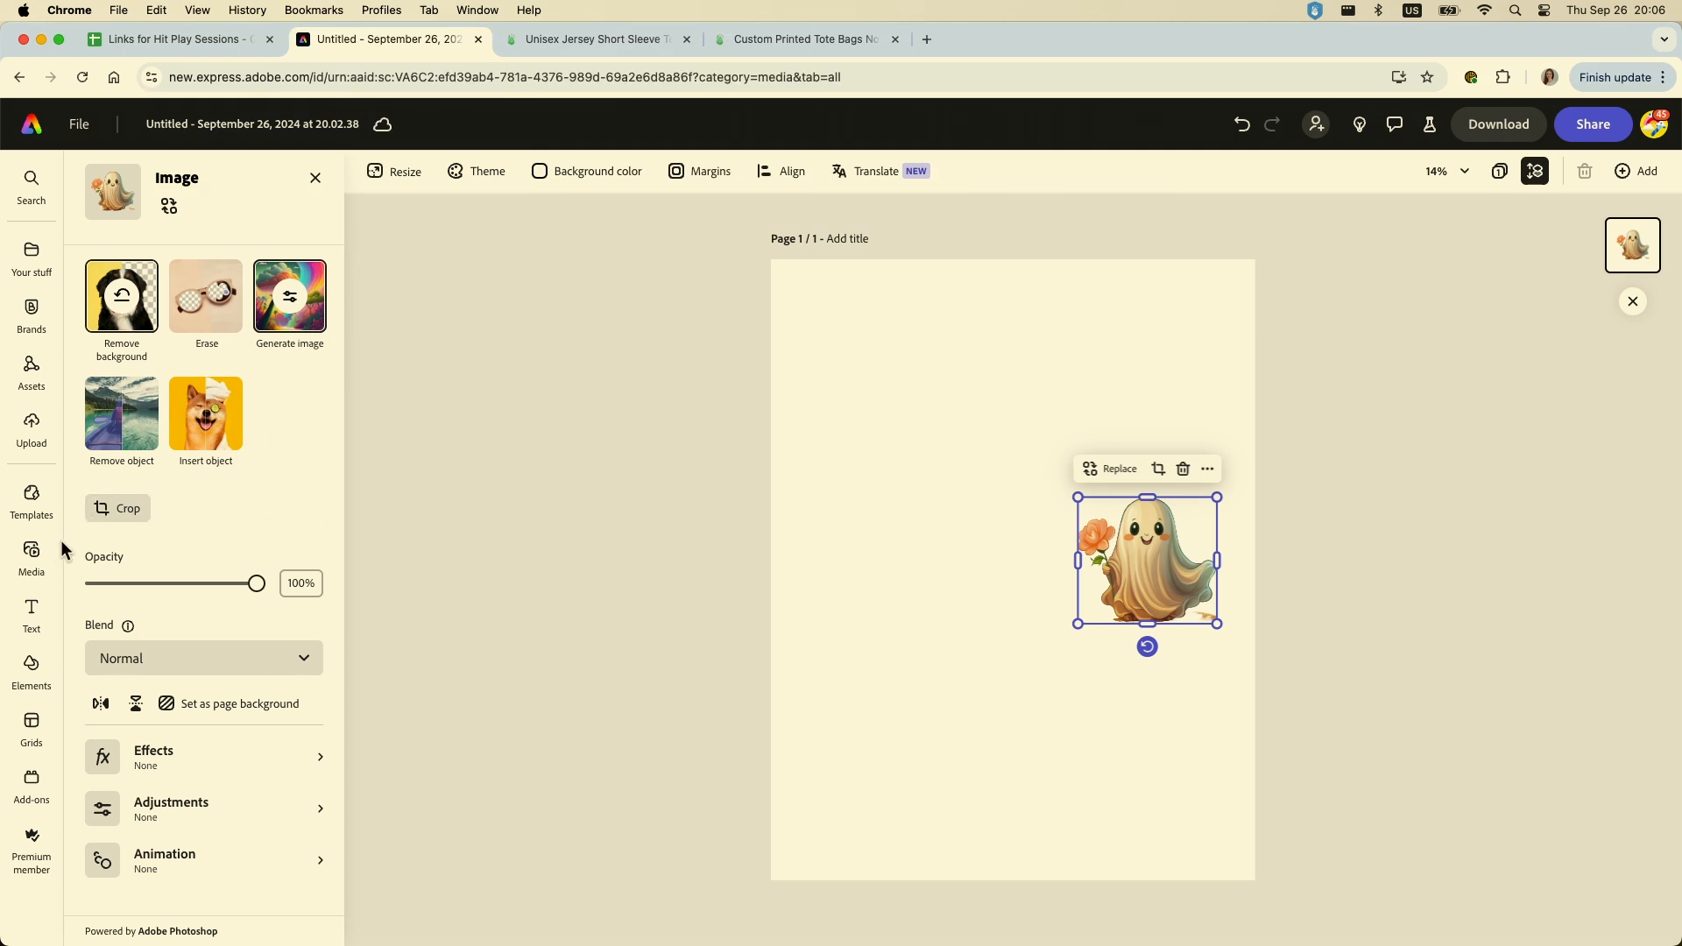
Start another square (1:1) image generation and load "Screenshot 2024-09-25 at 09.29.50" from the Desktop as its style reference
click(35, 560)
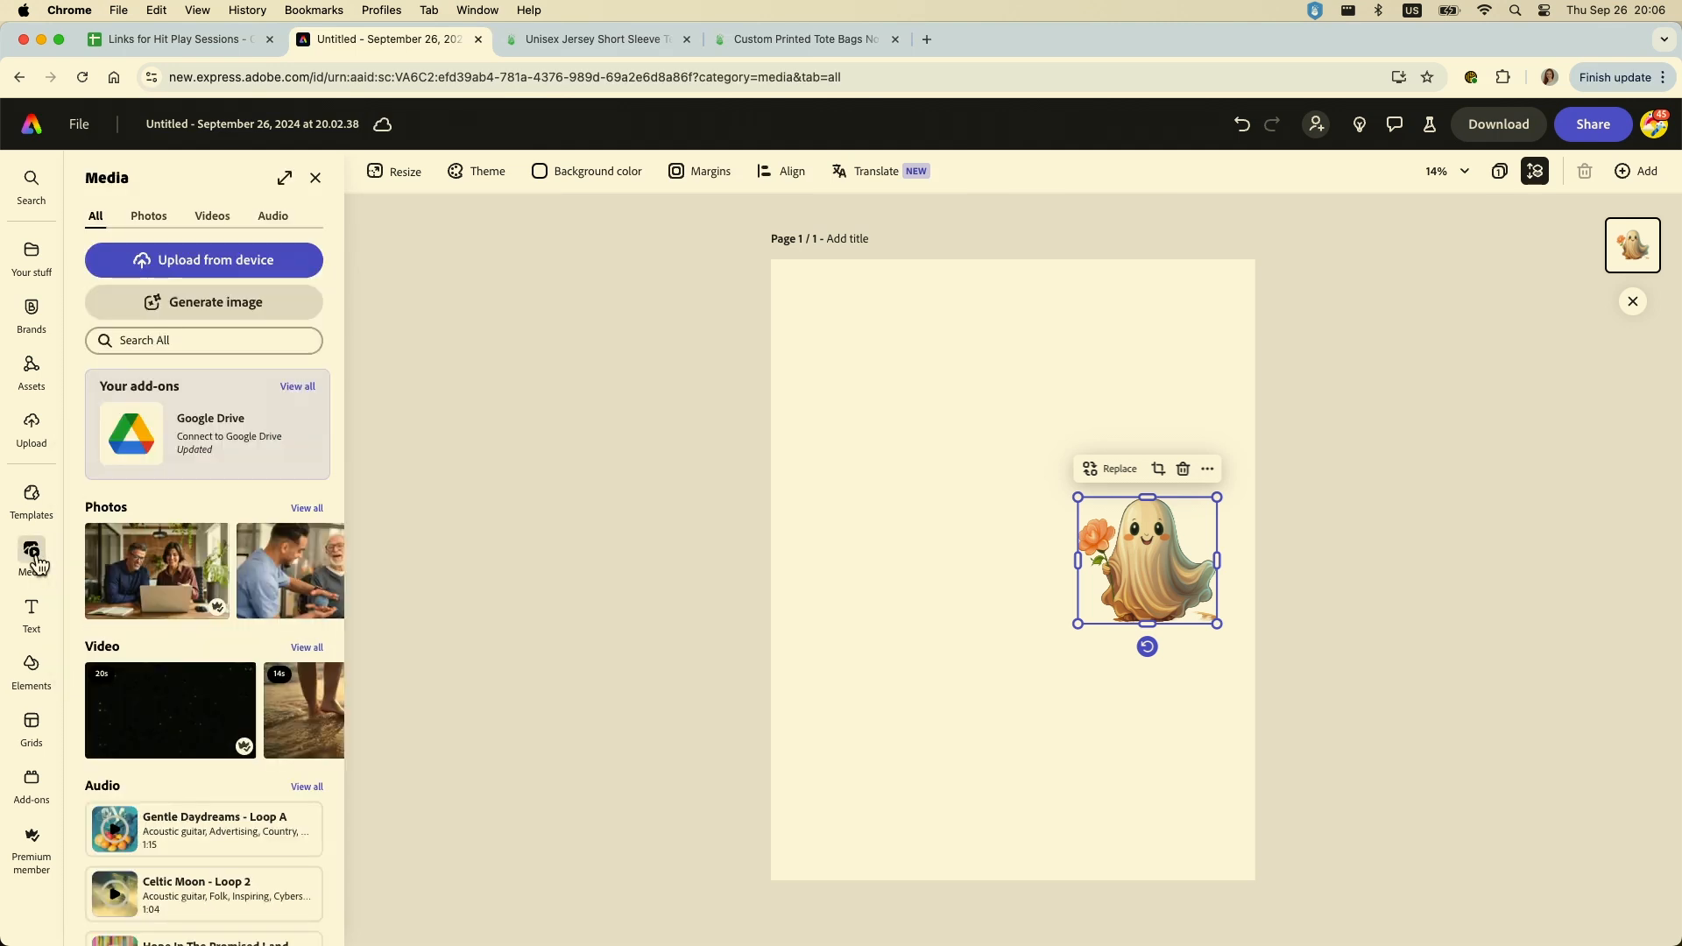
click(224, 309)
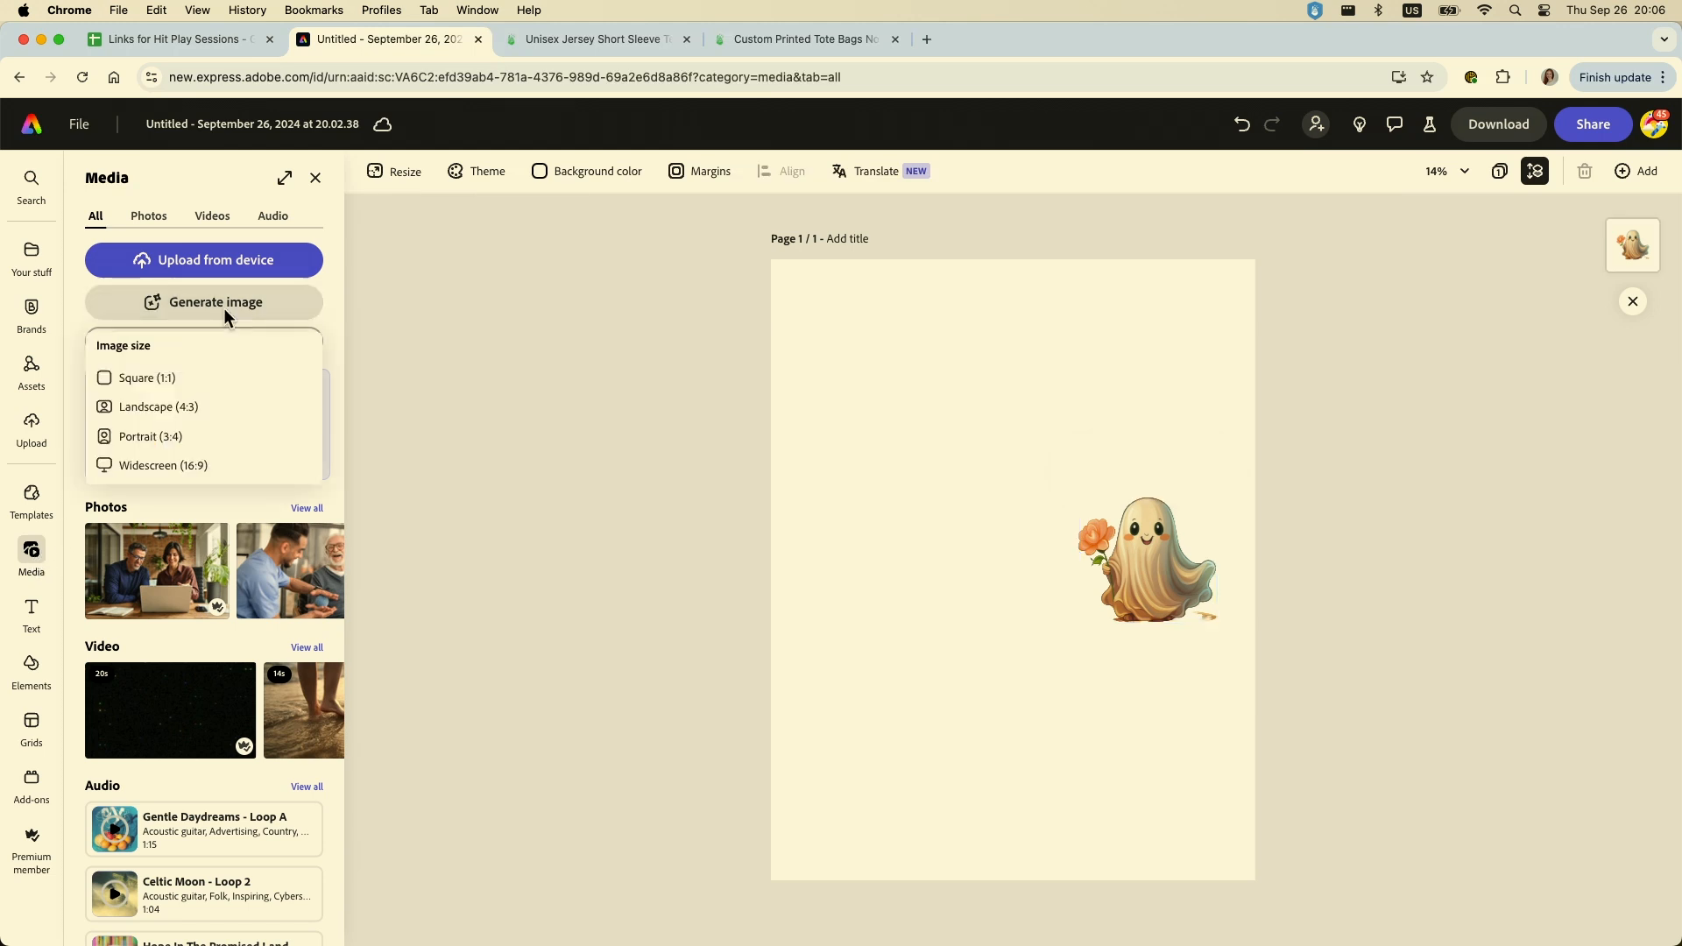
click(151, 379)
click(117, 407)
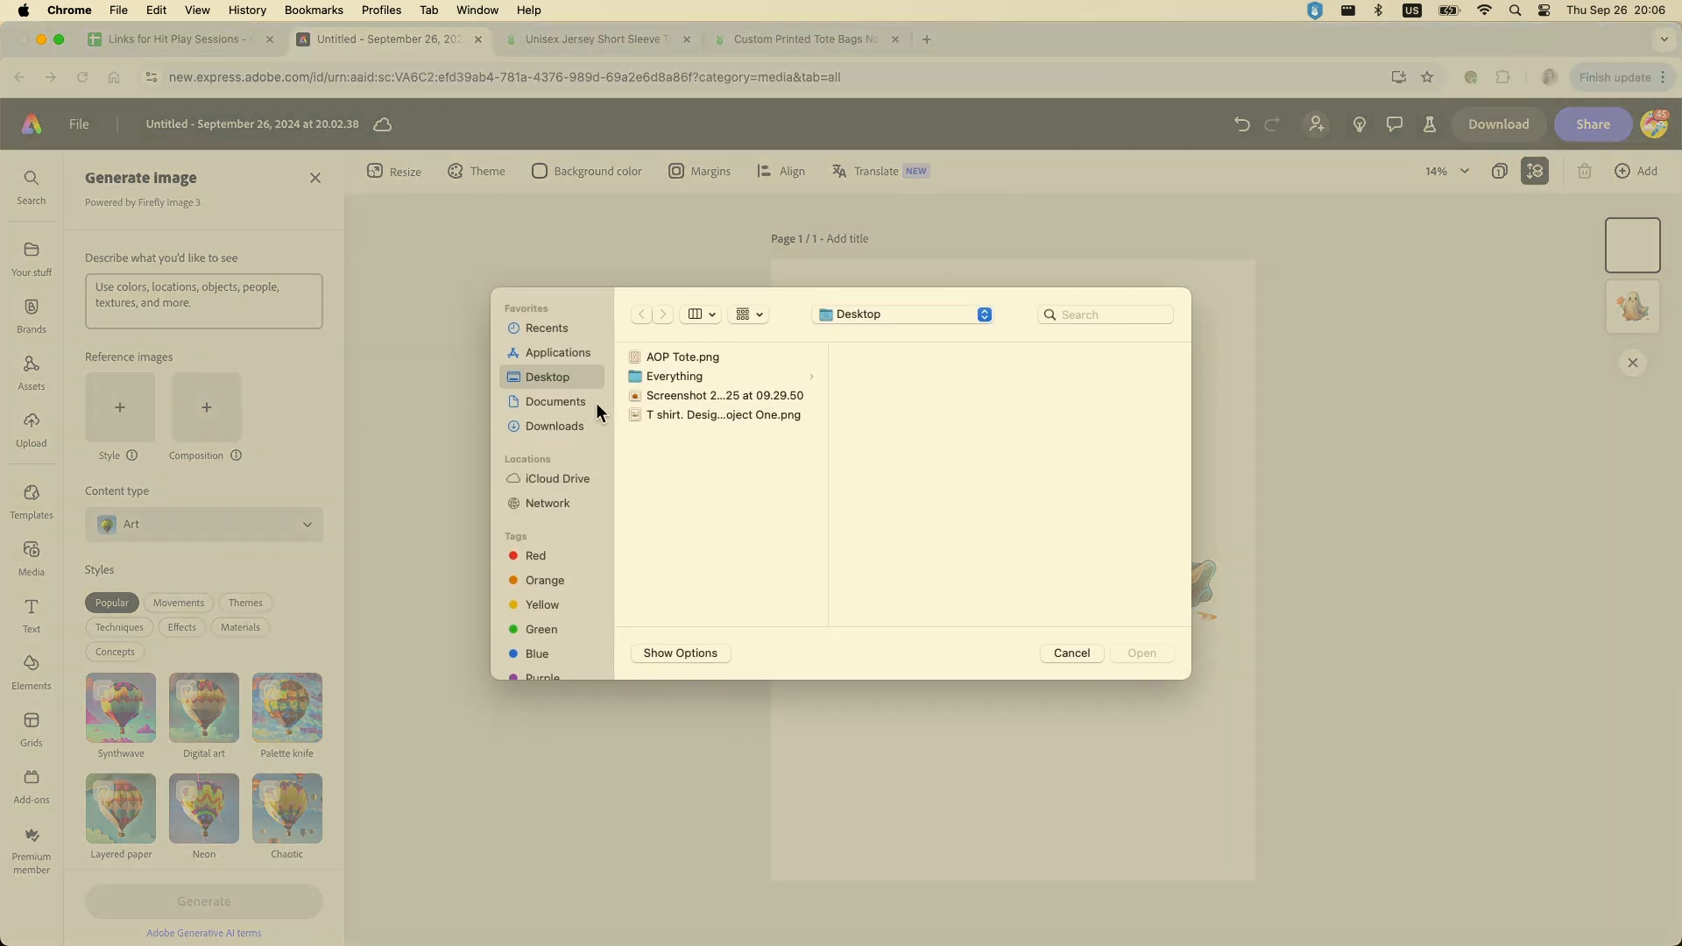
click(650, 397)
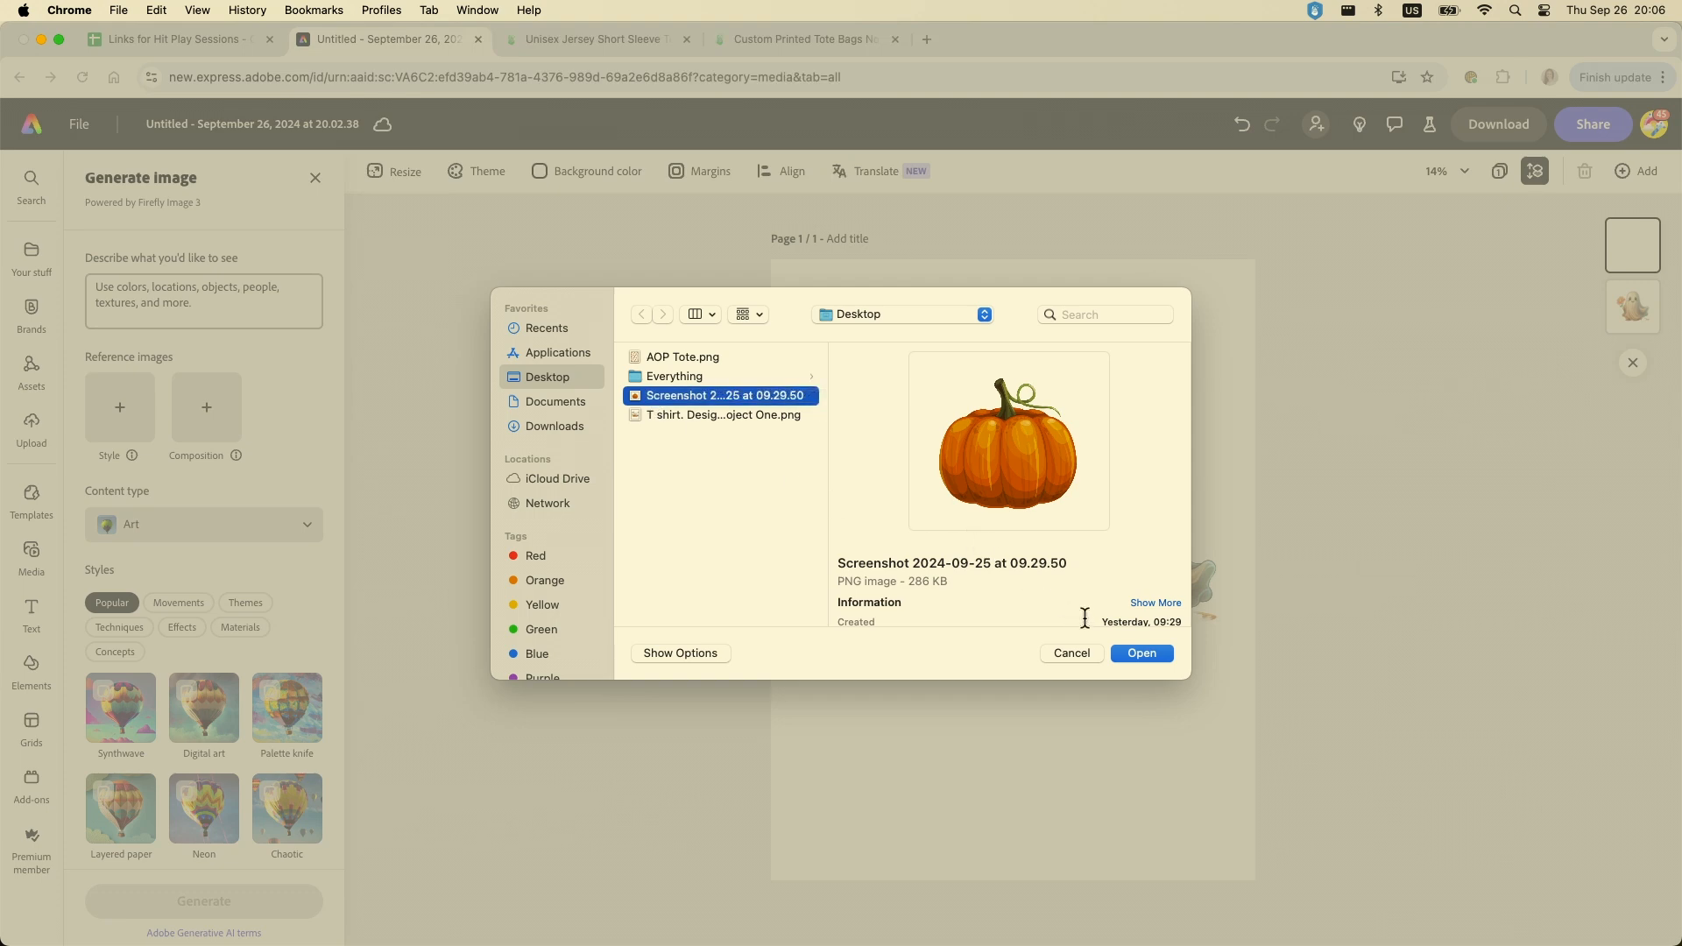
click(1136, 652)
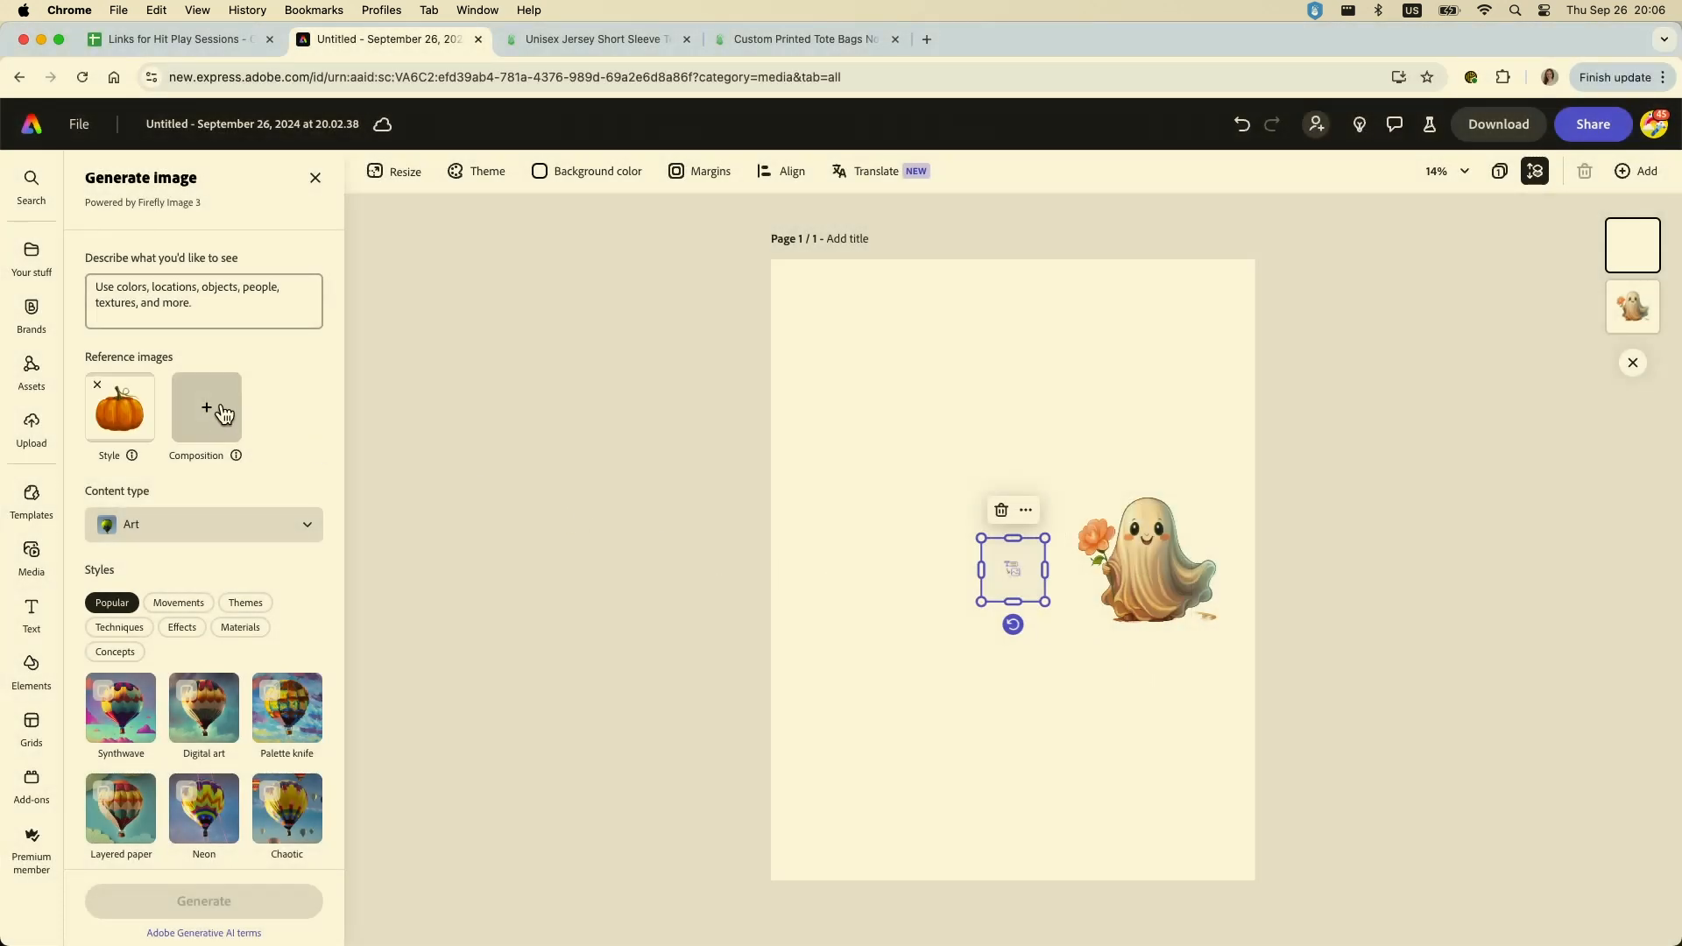
Generate the new image from the prompt "friendly looking cartoon style jack o lentern"
click(215, 304)
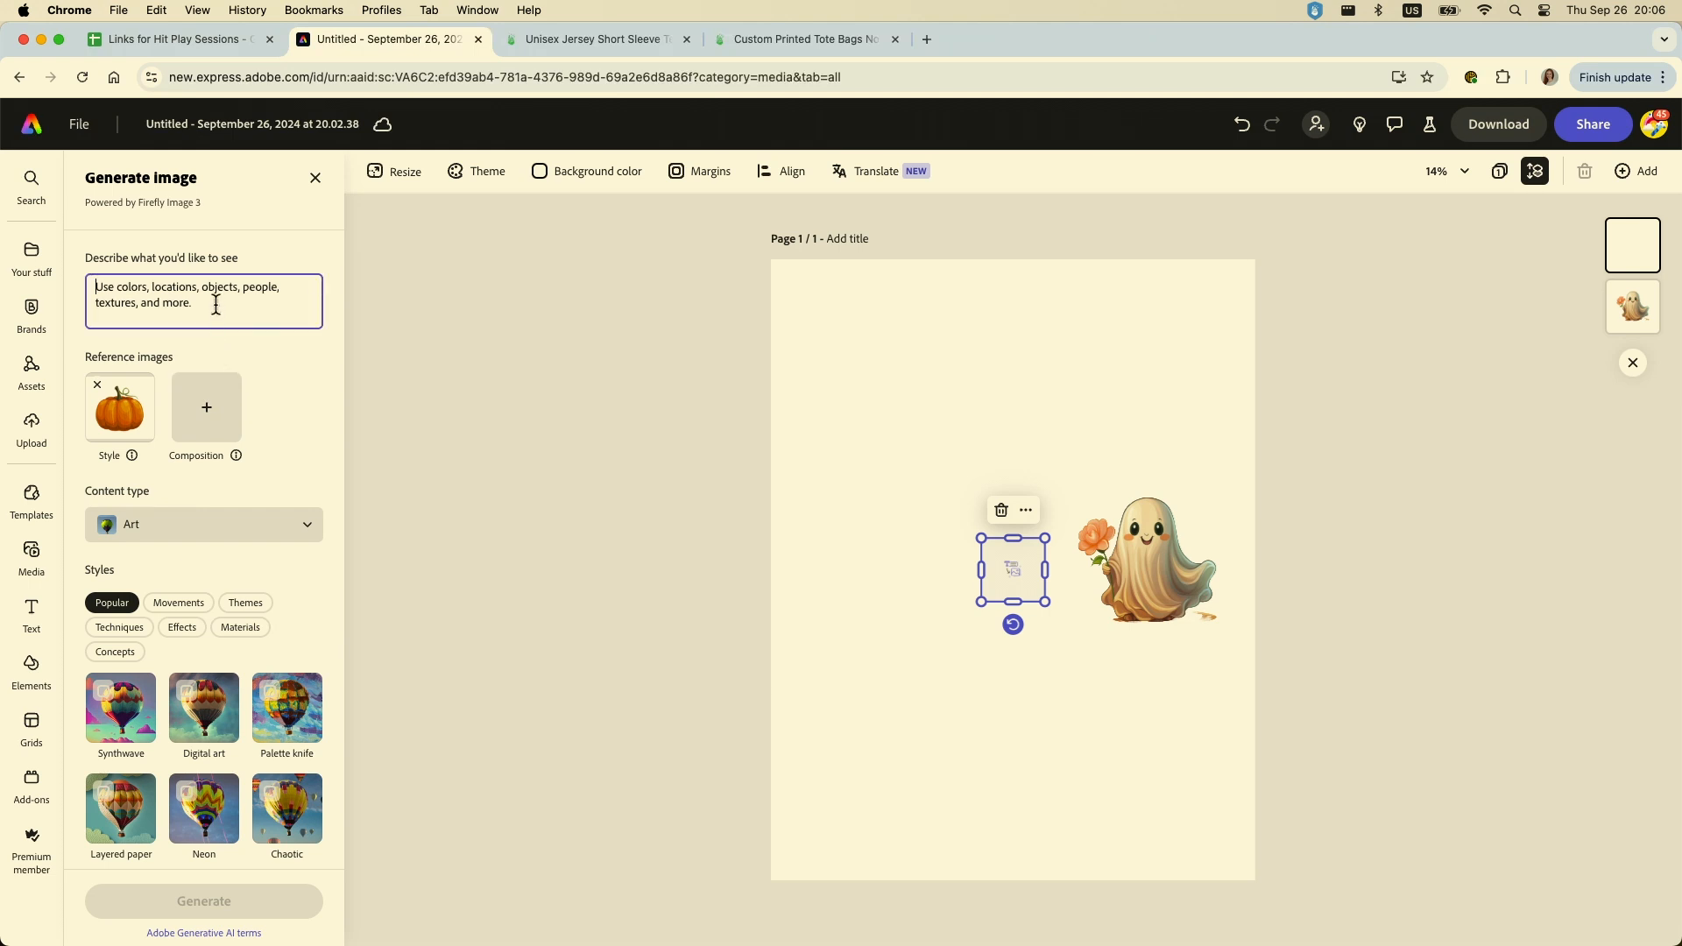
text(friendly looking cartoon style jack o l)
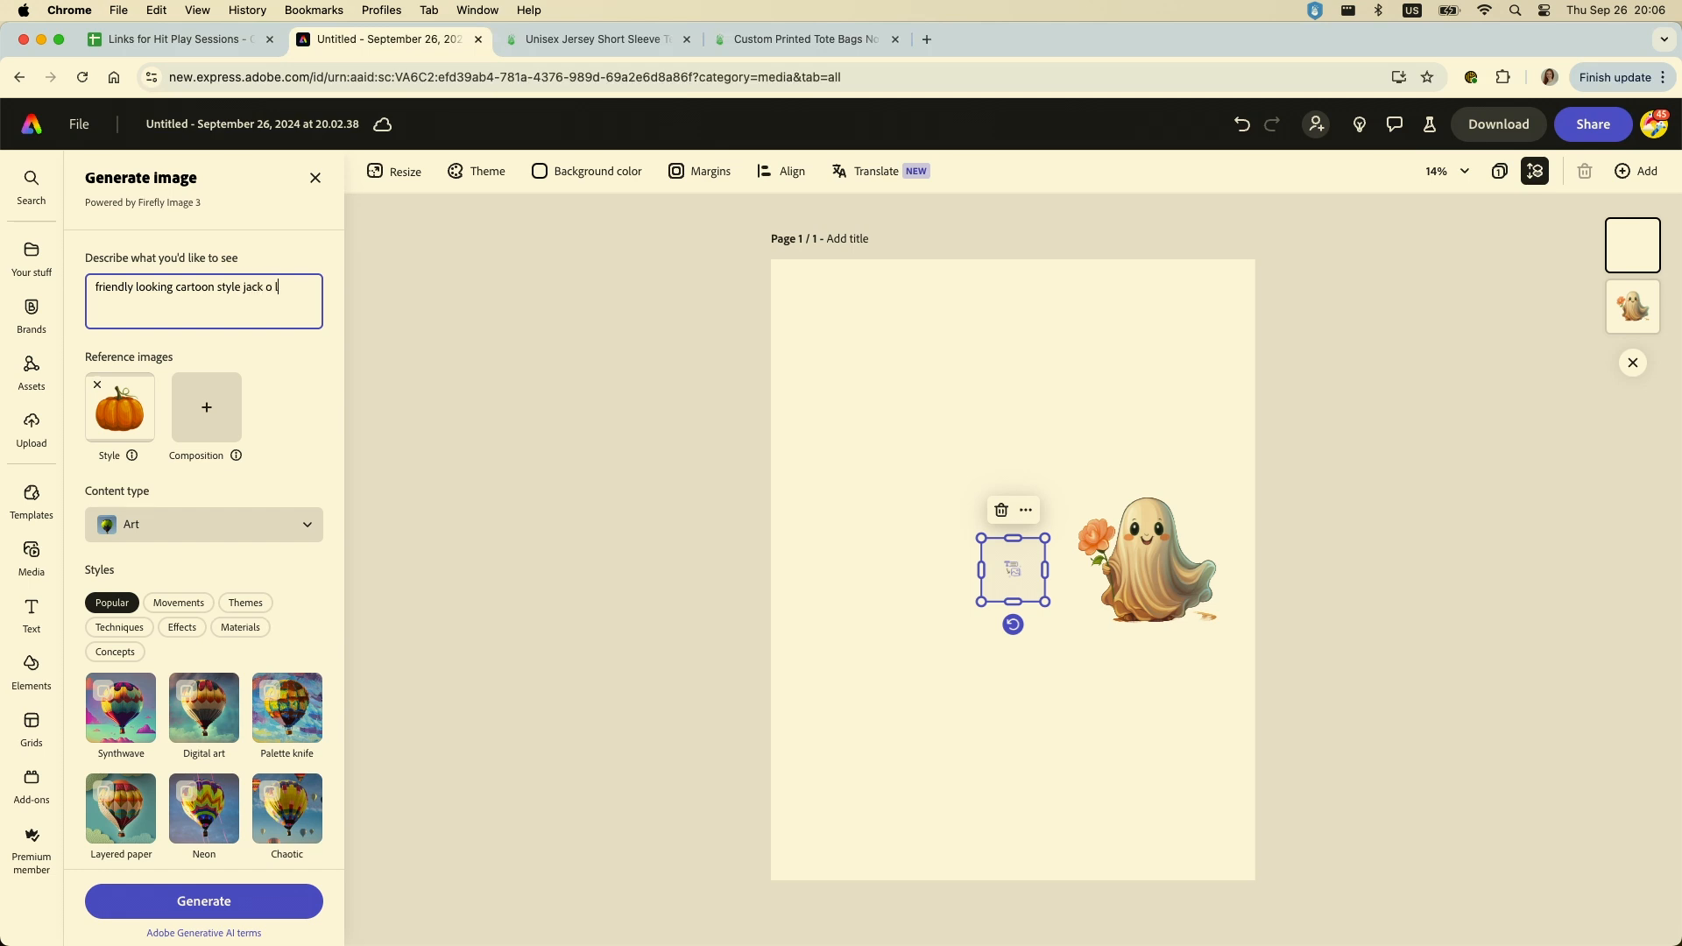
text(entern)
click(204, 903)
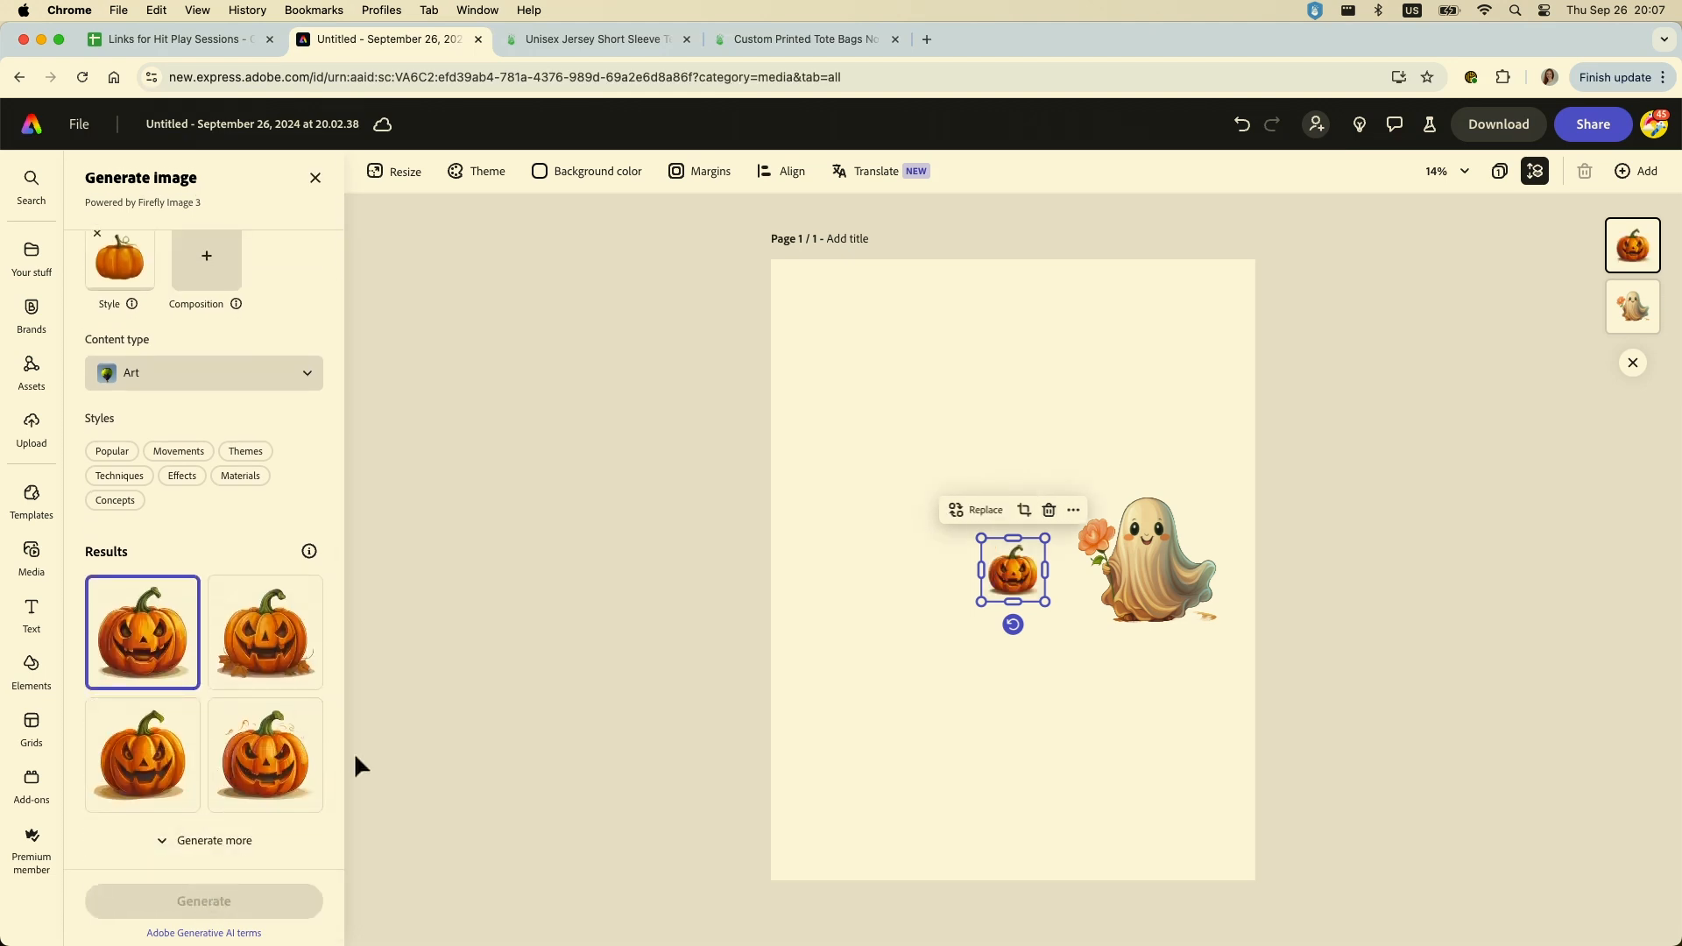
Enlarge the first generated jack-o'-lantern beside the ghost and remove its background
click(892, 661)
click(1015, 573)
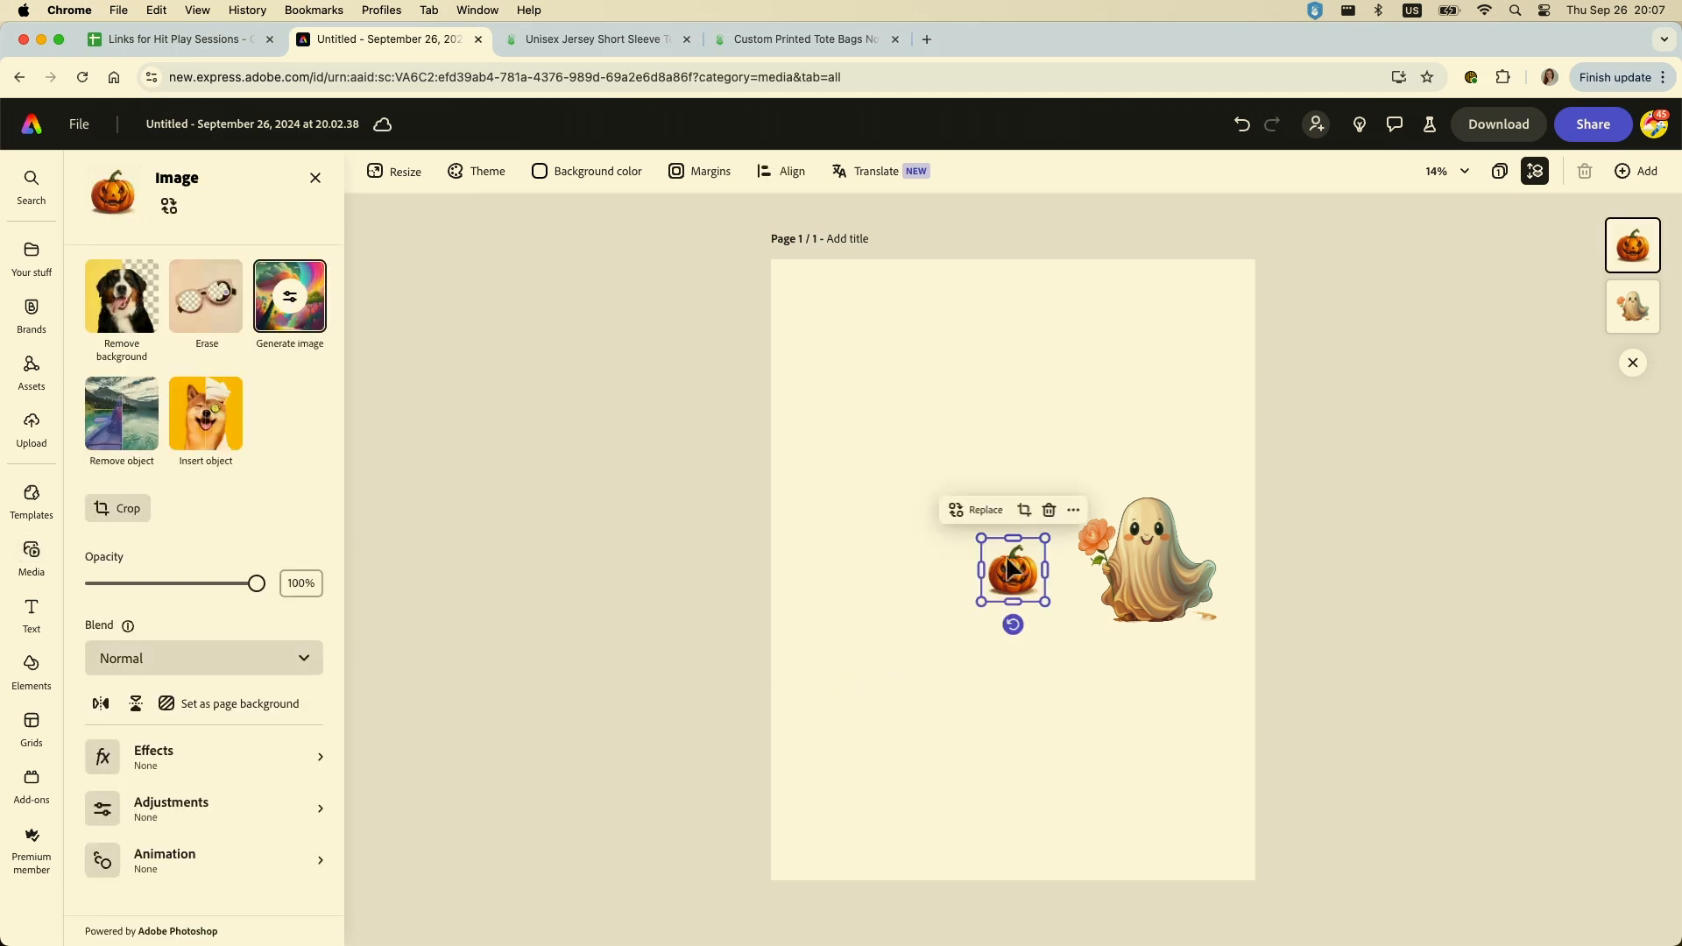
drag(983, 538, 919, 515)
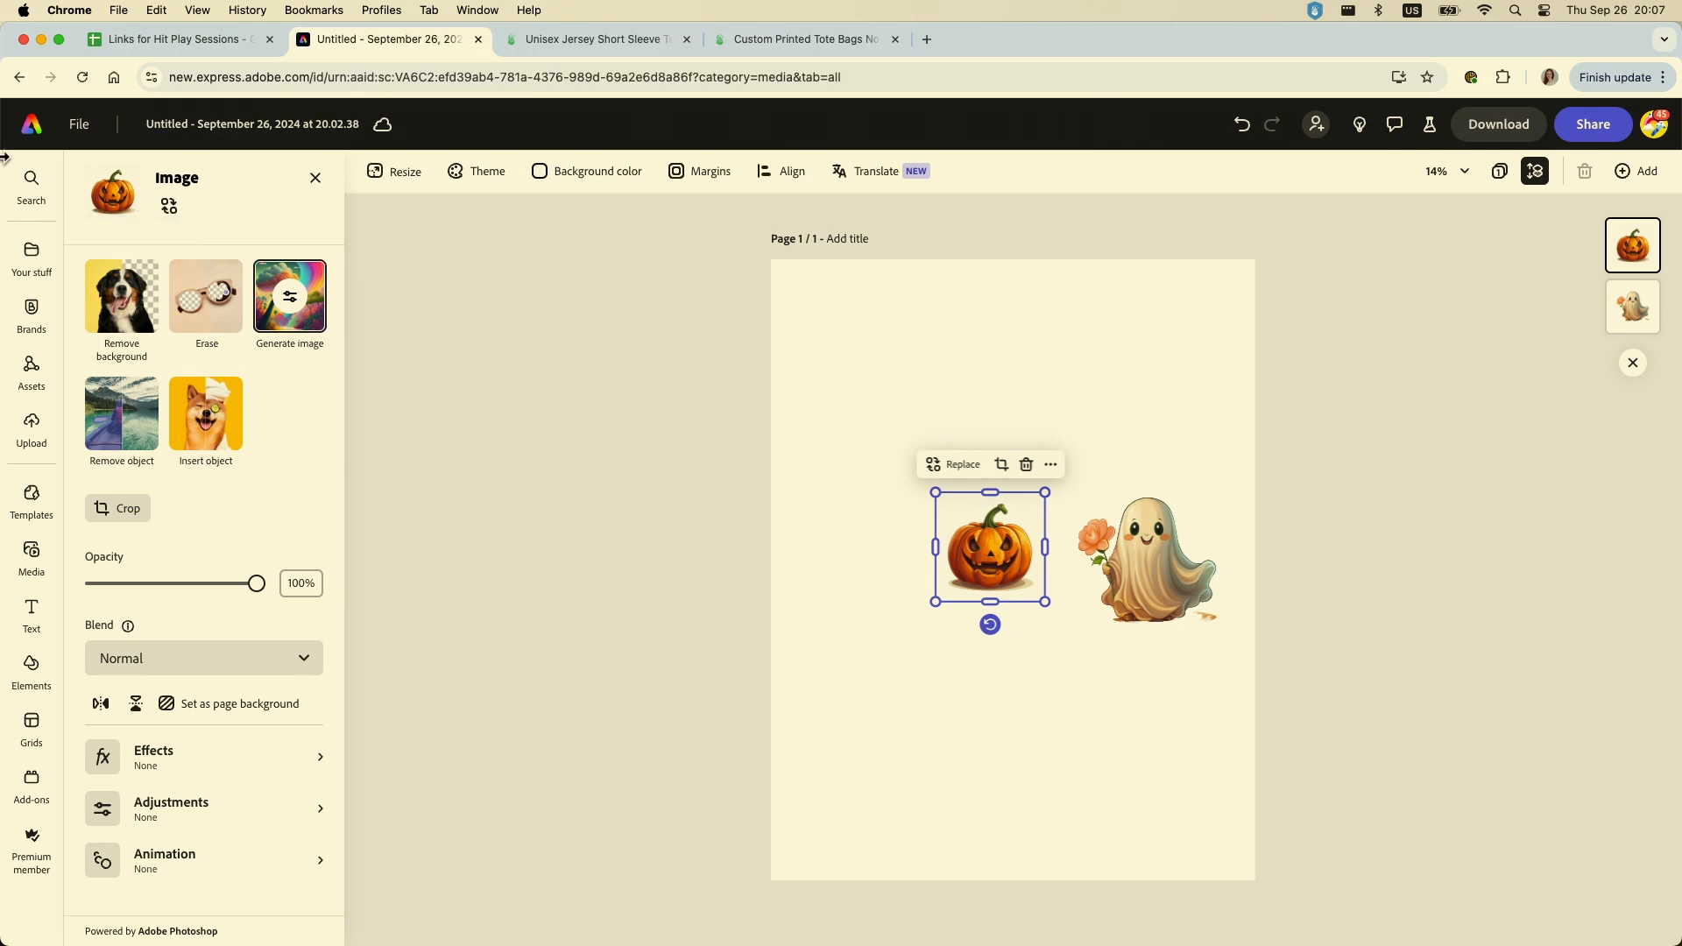
click(143, 299)
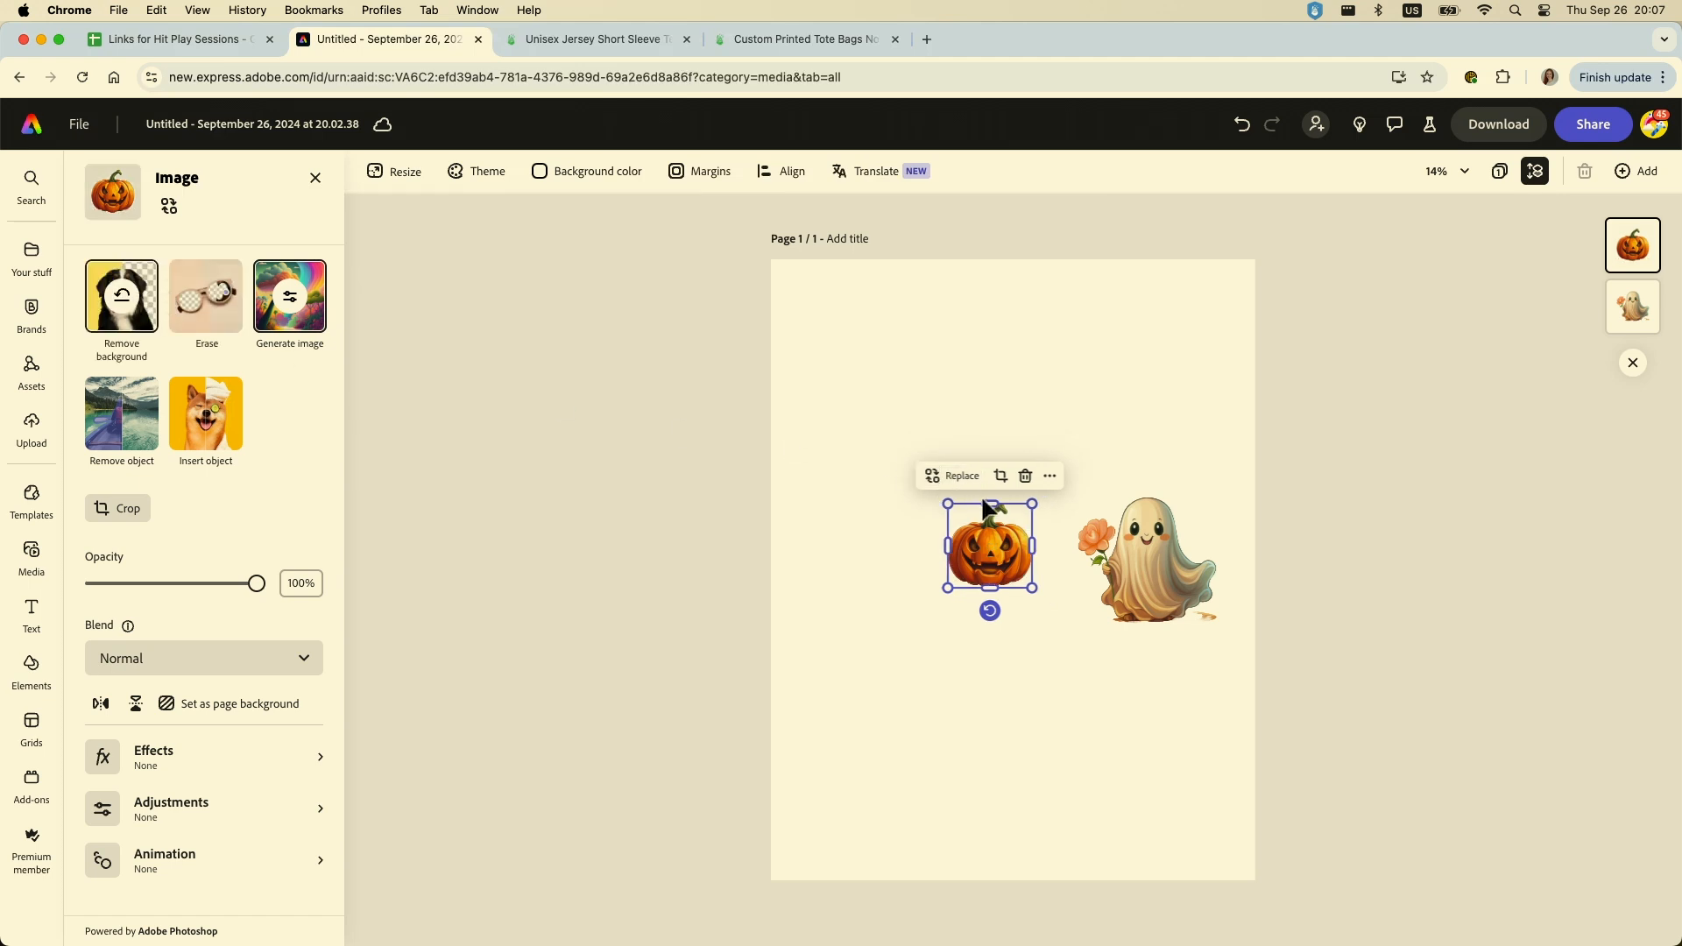
Arrange the ghost and the jack-o'-lantern side by side right of the page centre, with the pumpkin overlapping the front of the ghost
drag(1139, 539, 910, 525)
drag(1026, 555, 1170, 568)
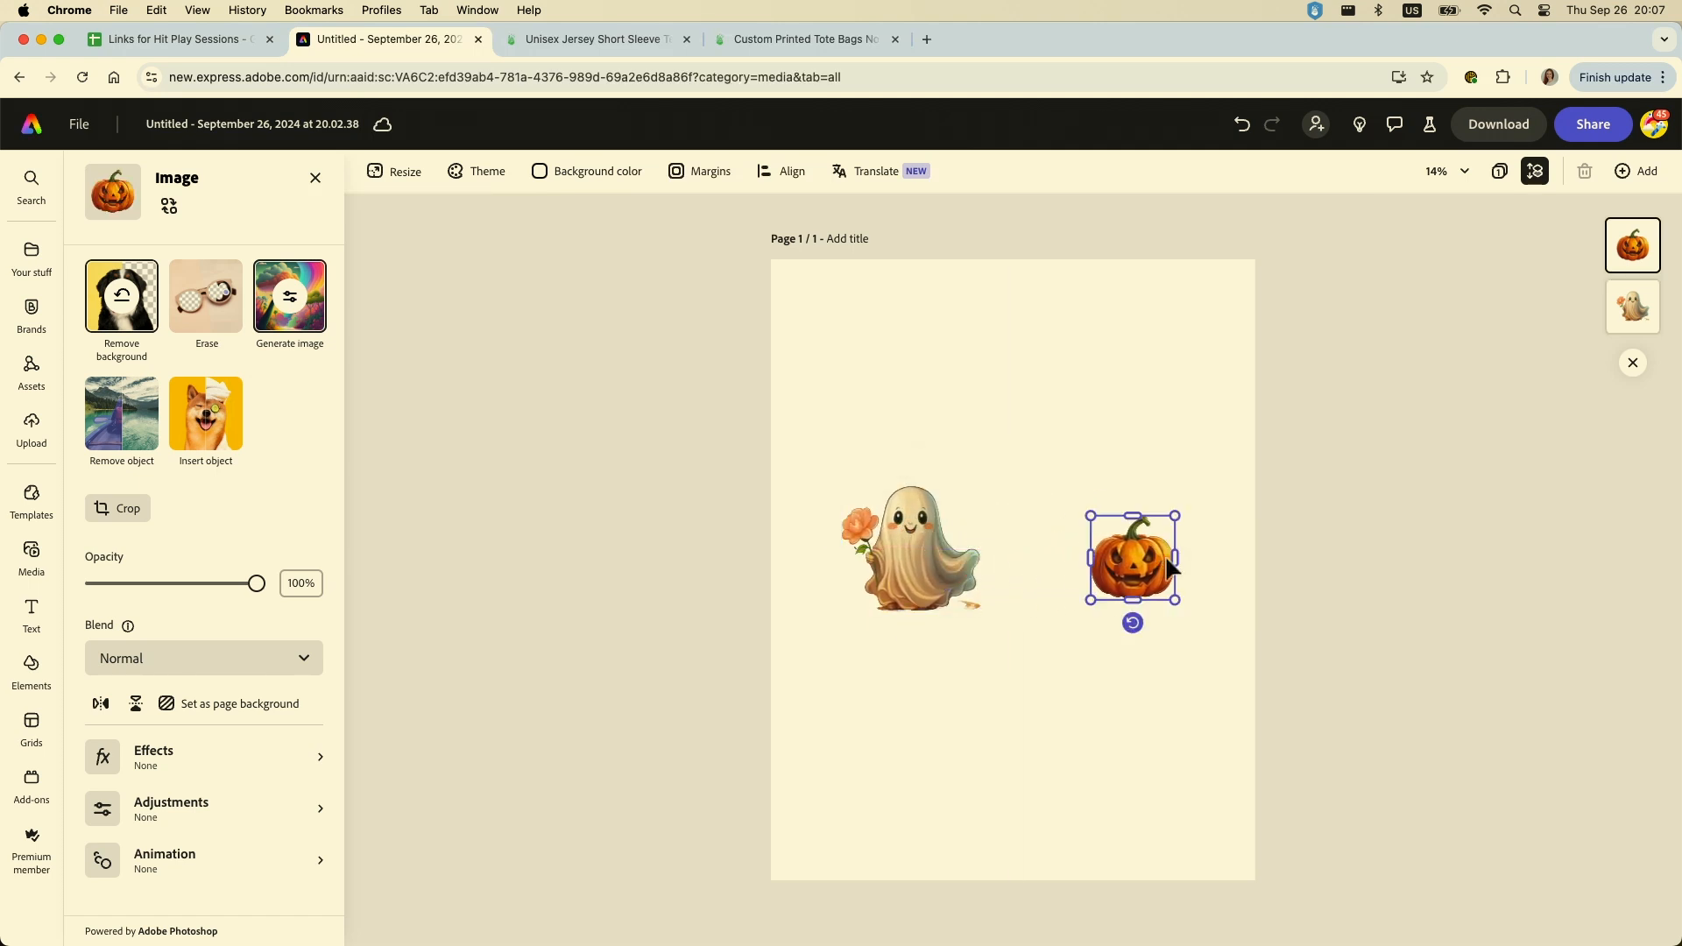
drag(875, 553, 1050, 551)
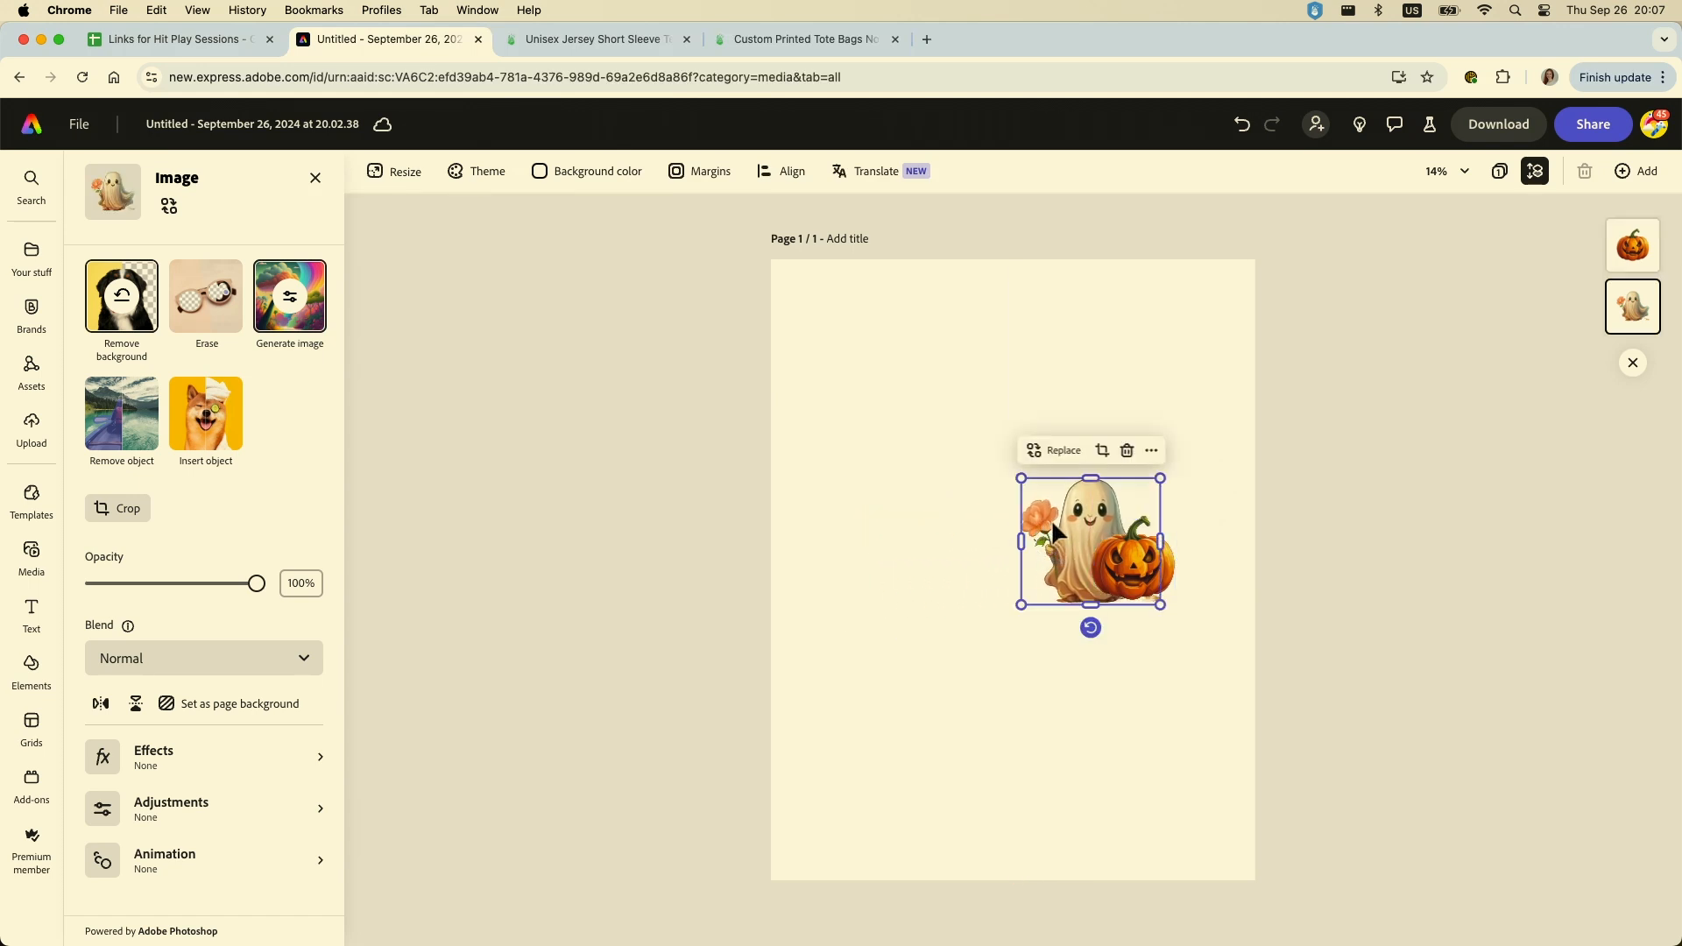
drag(1060, 520, 1032, 517)
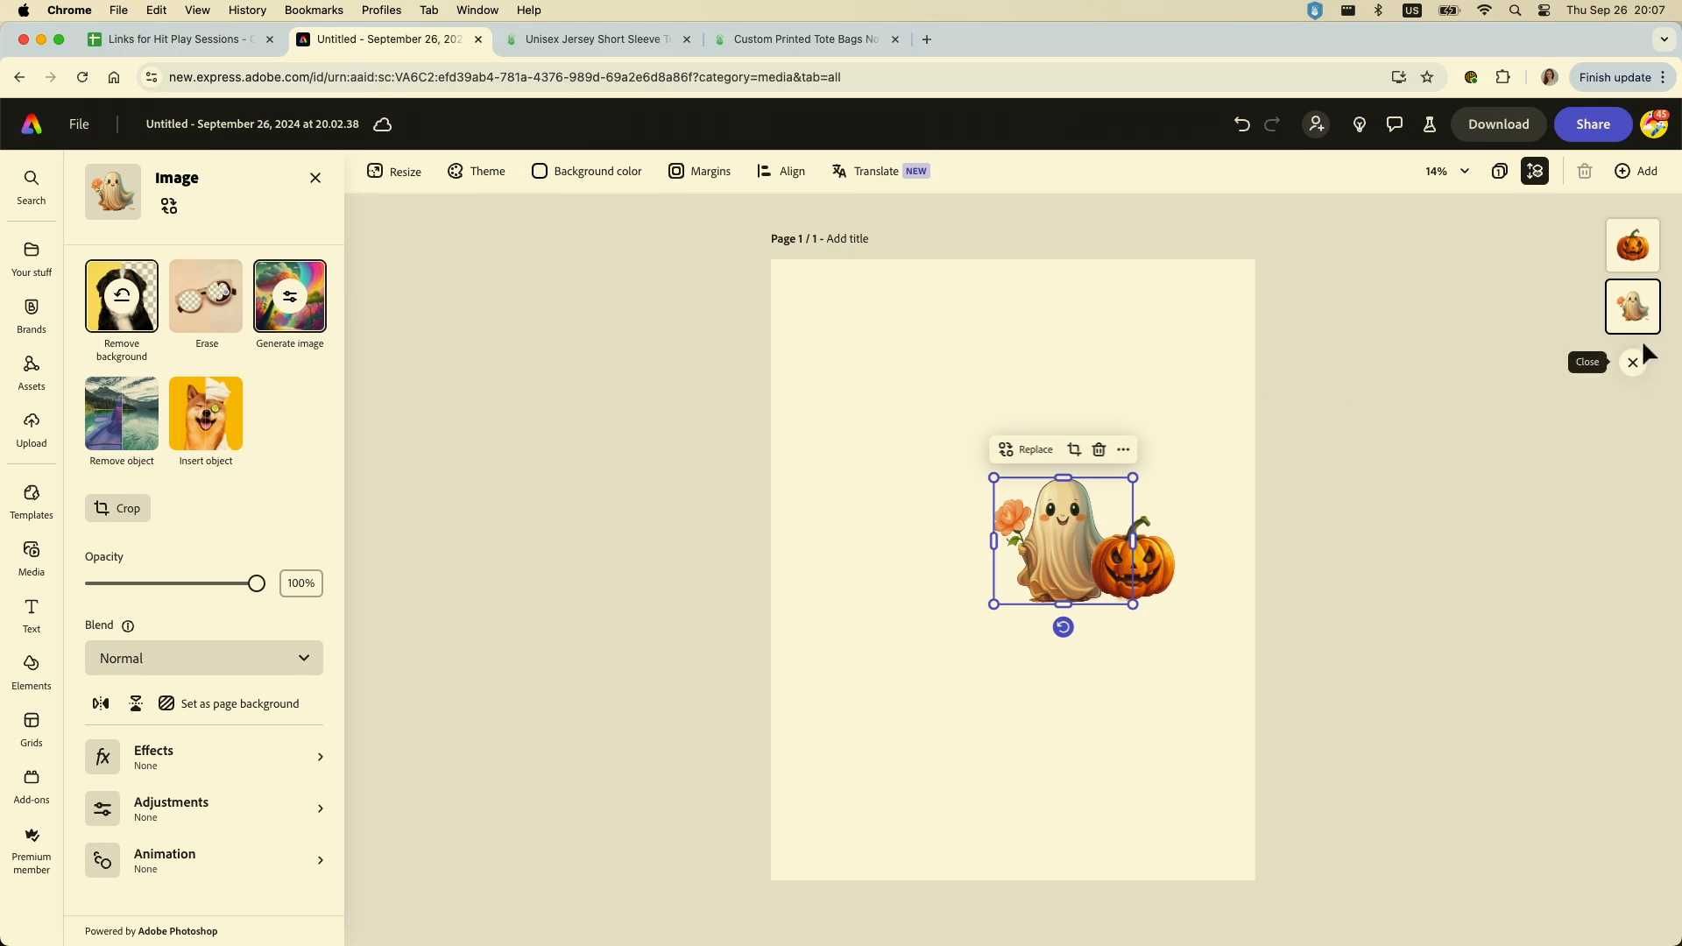
drag(1641, 324, 1637, 244)
click(1045, 321)
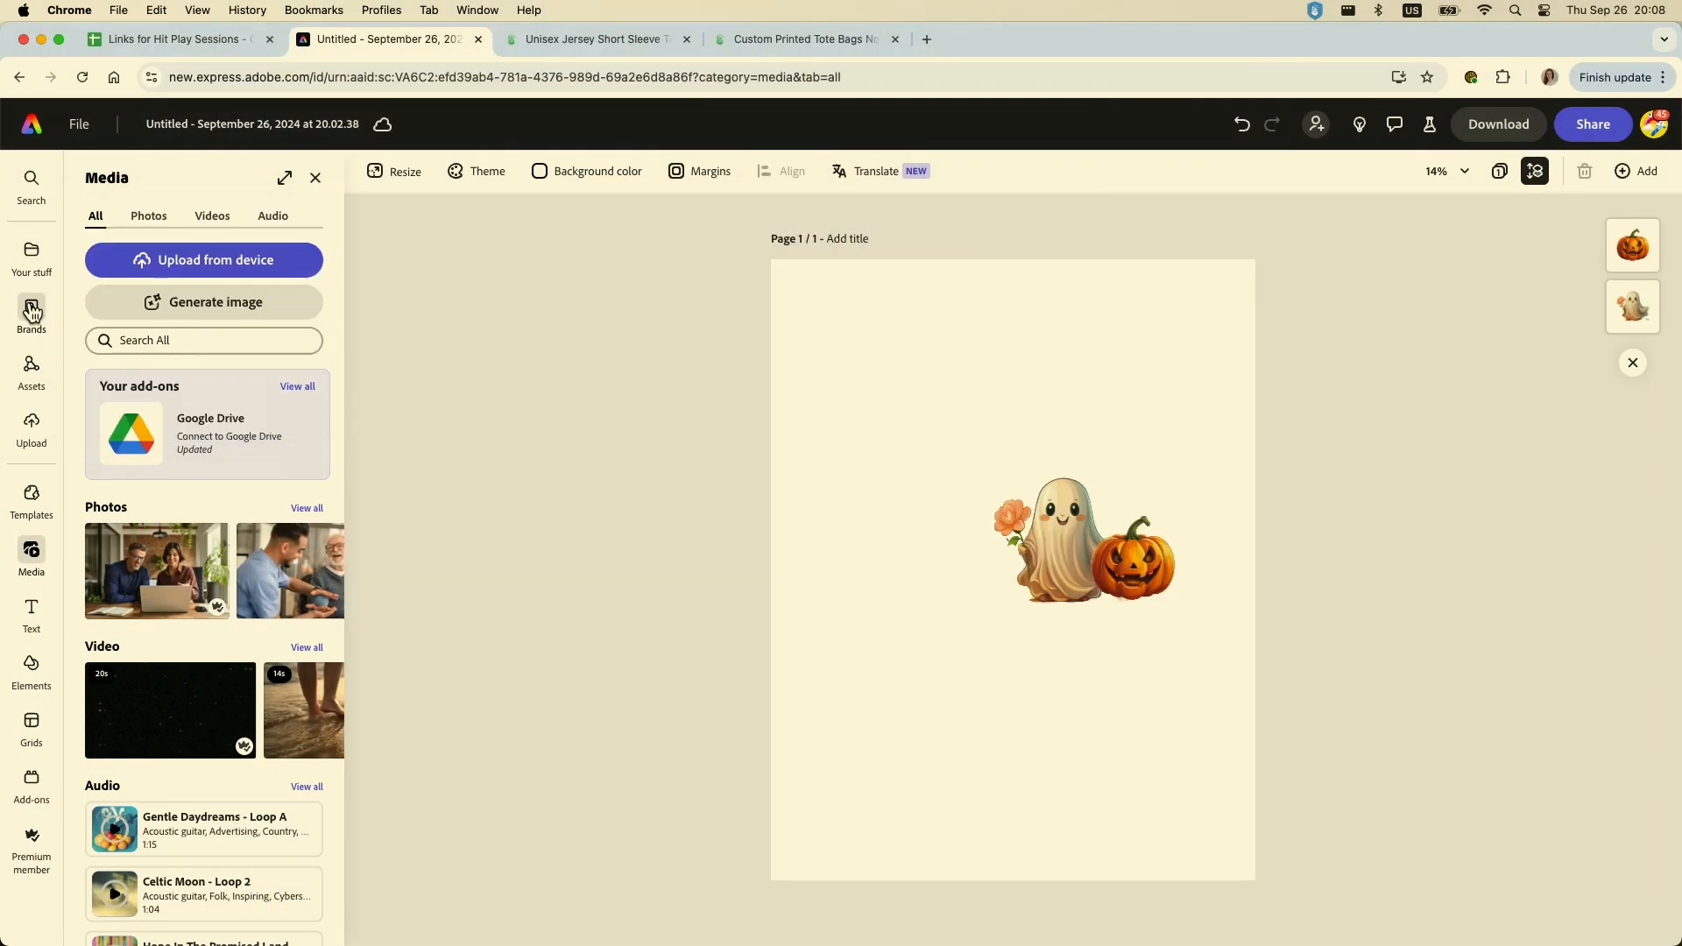
Place the skeleton and the cat-in-a-pumpkin assets from the Halloween Brand on the page
click(31, 309)
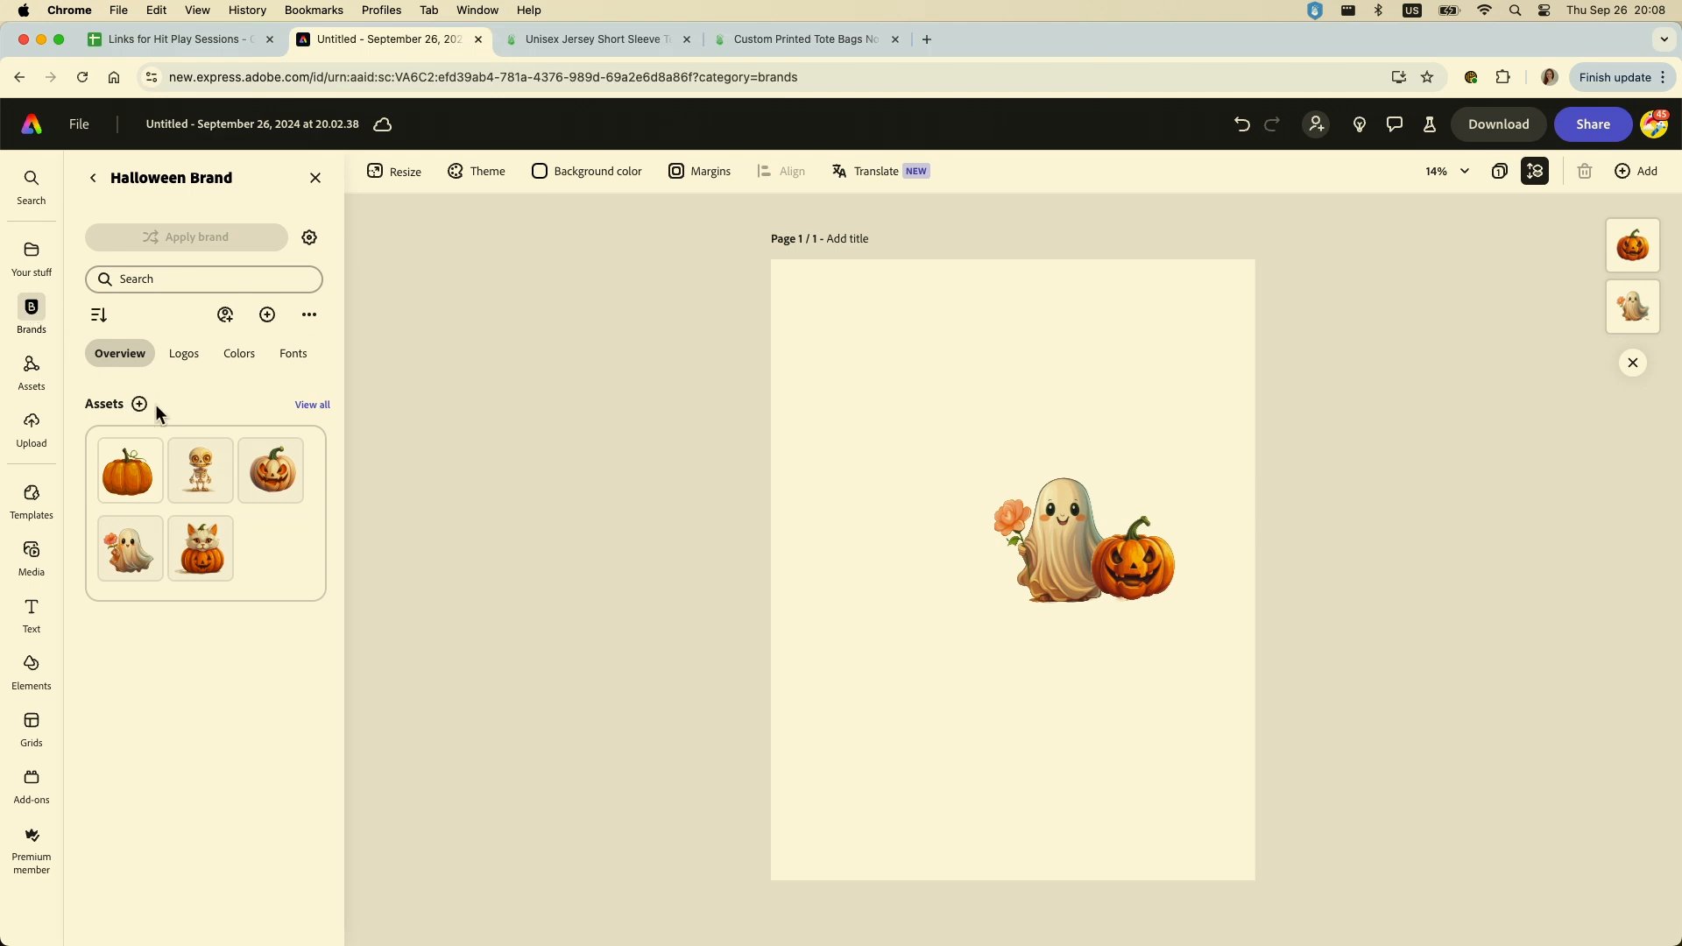
click(213, 460)
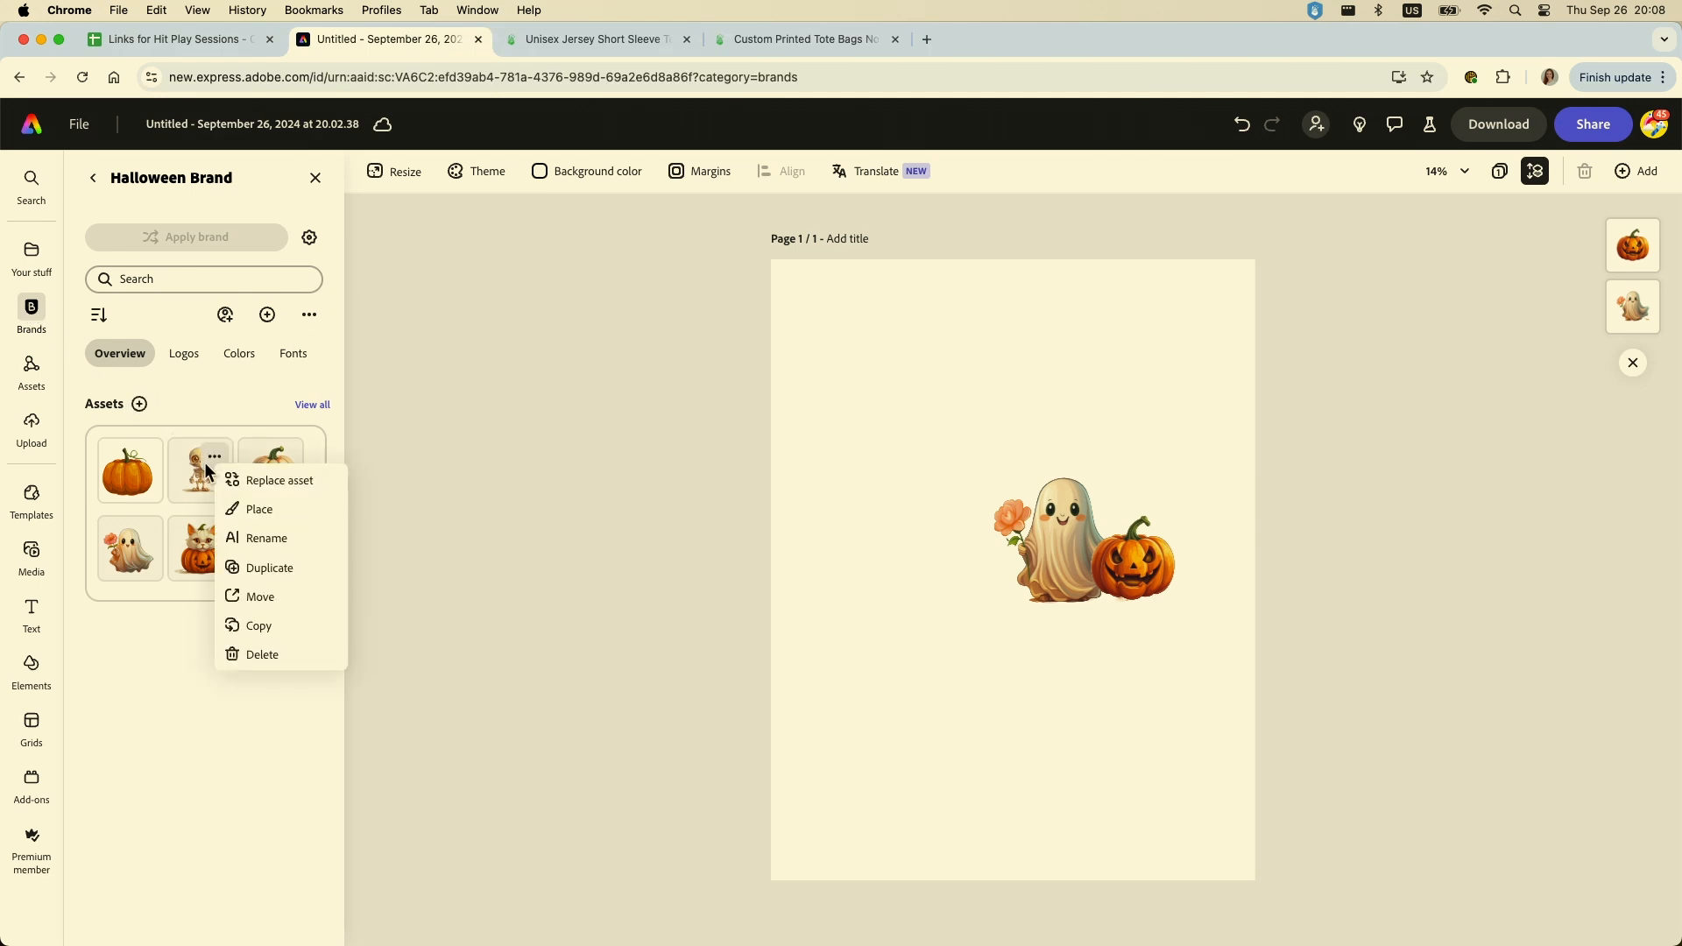
click(187, 476)
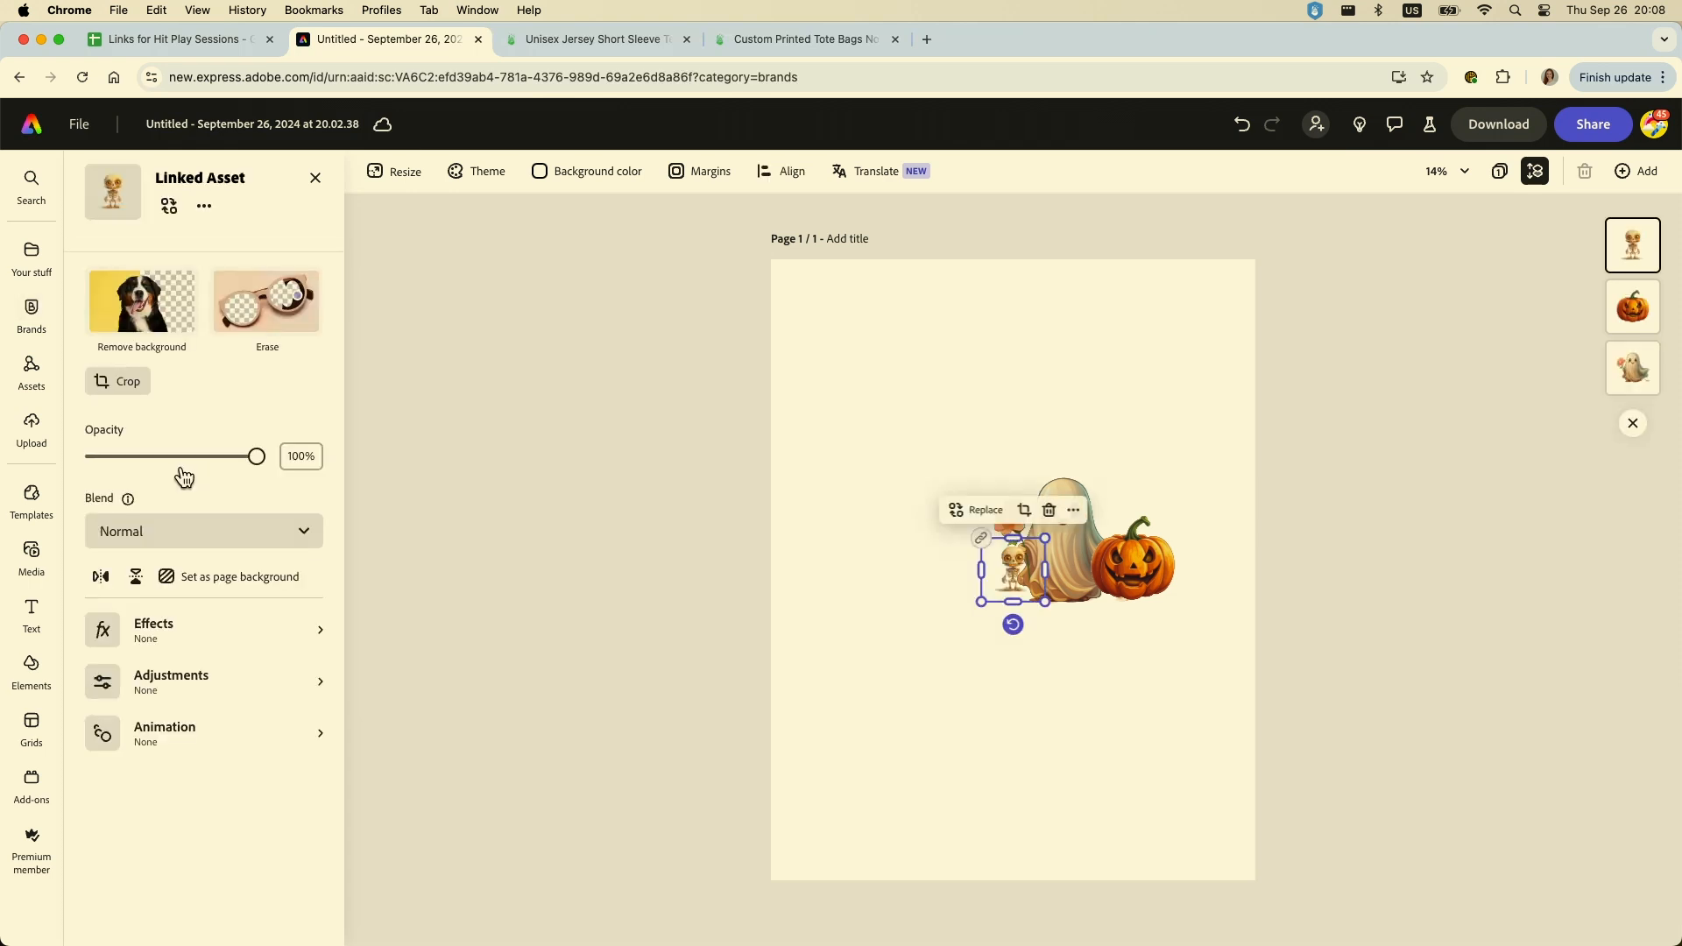
click(21, 326)
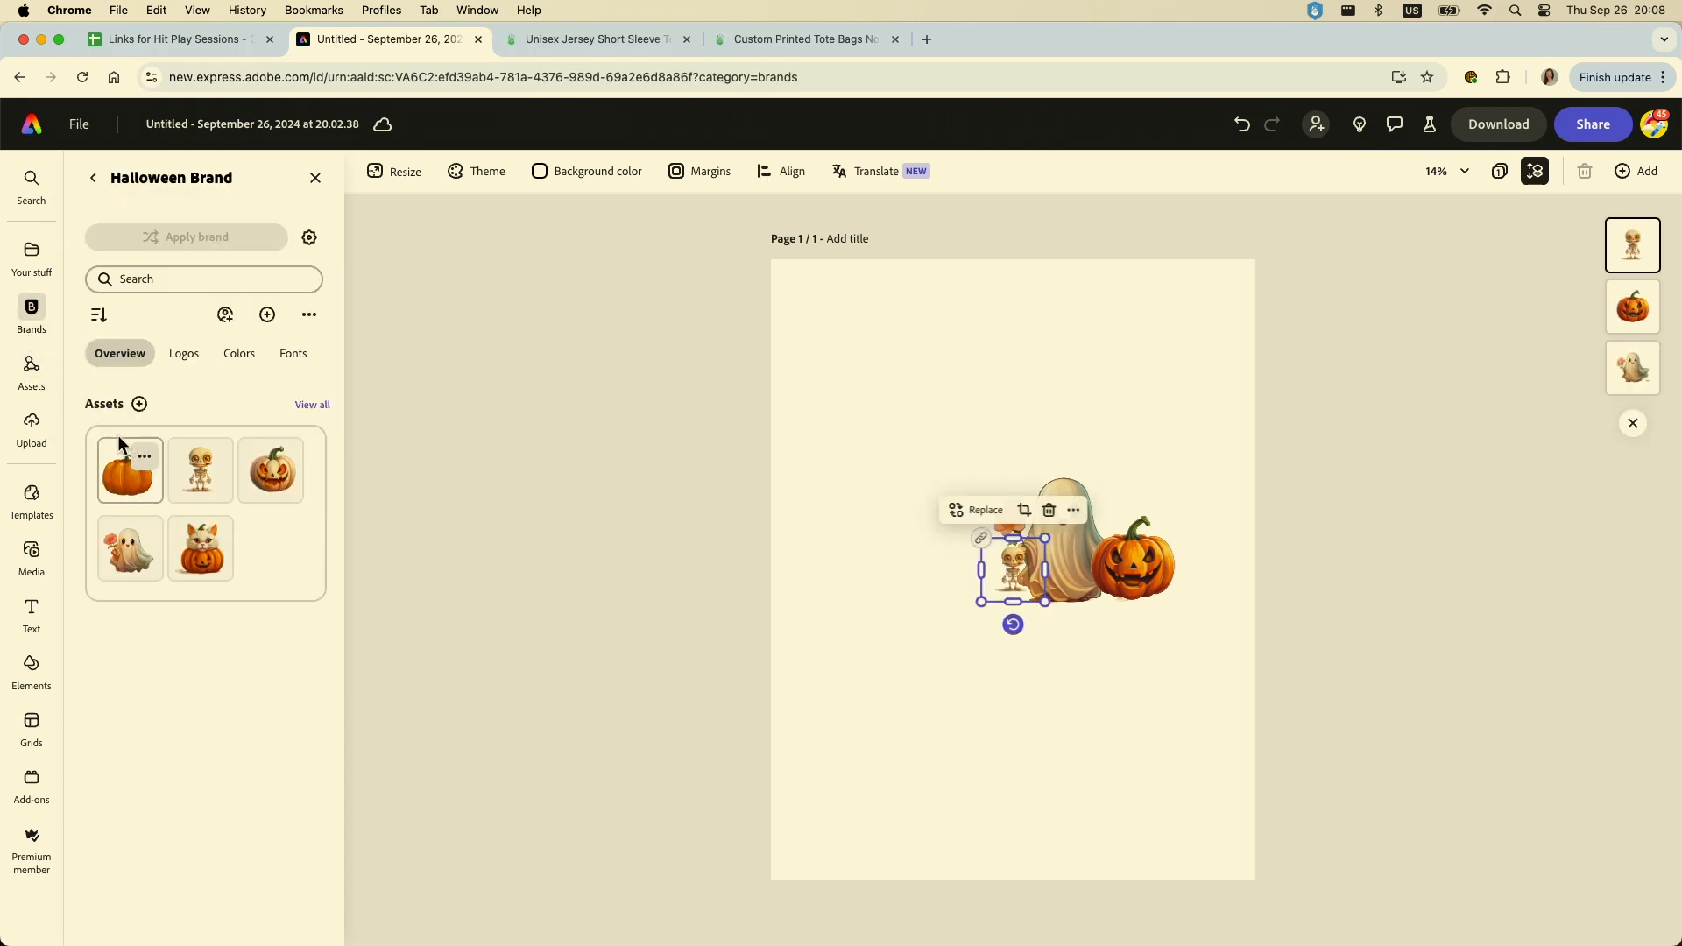
click(203, 563)
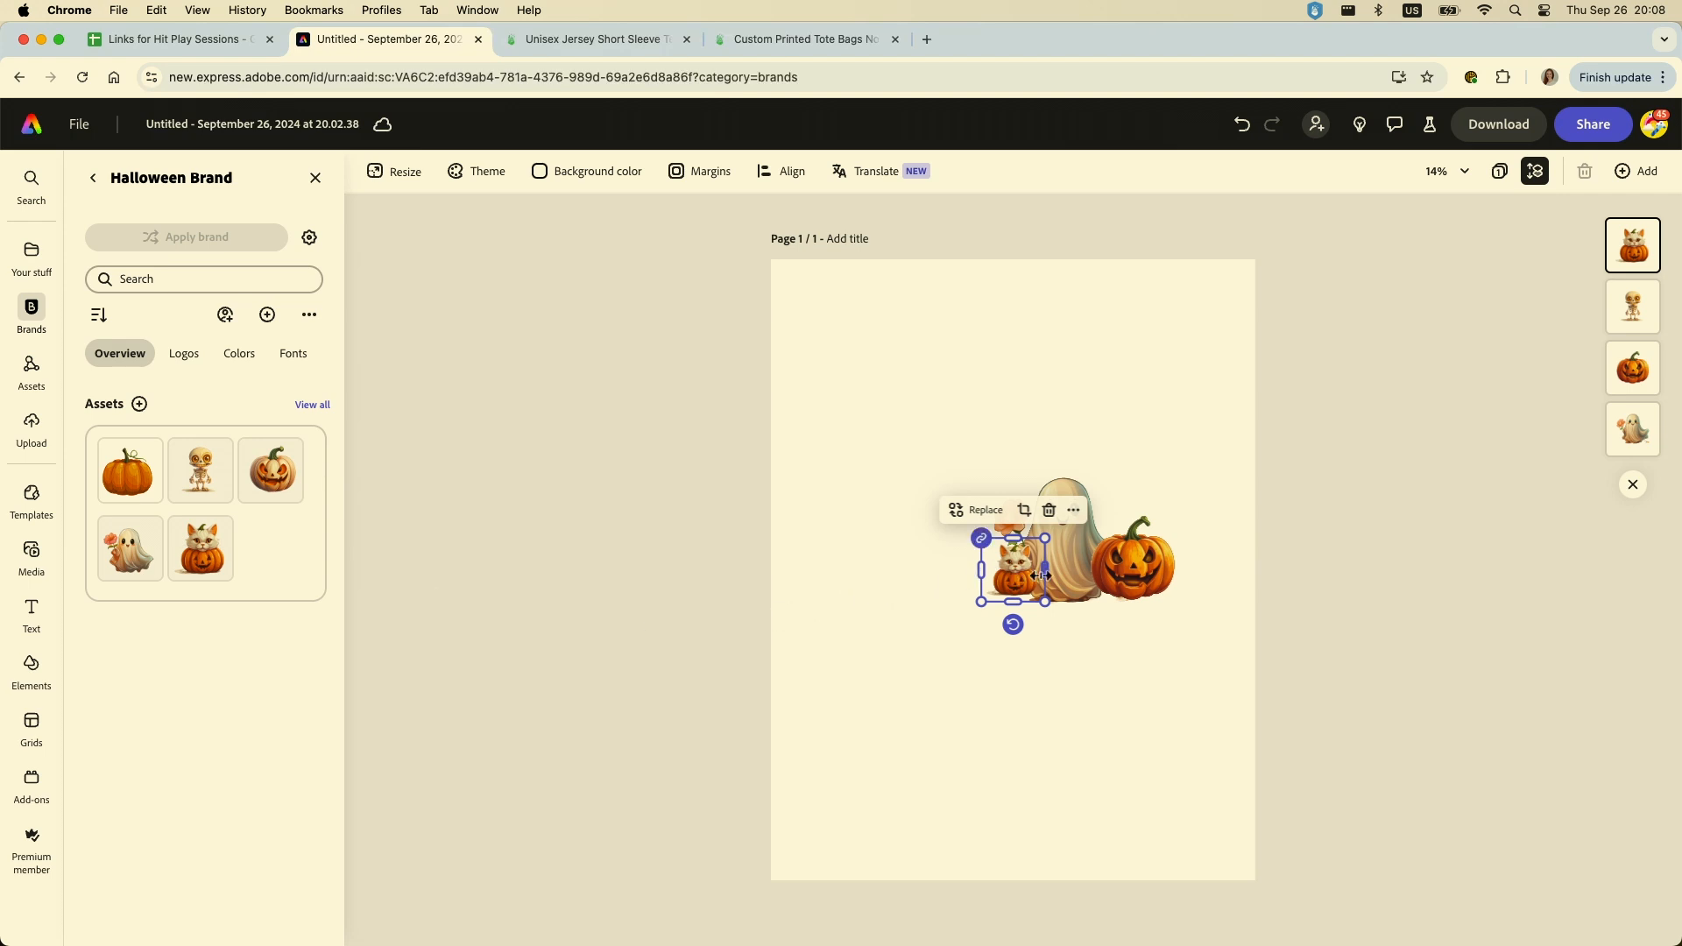
Enlarge the cat-in-a-pumpkin and the skeleton and line them up left of the ghost, with the skeleton at the outer end
drag(1030, 588, 1004, 497)
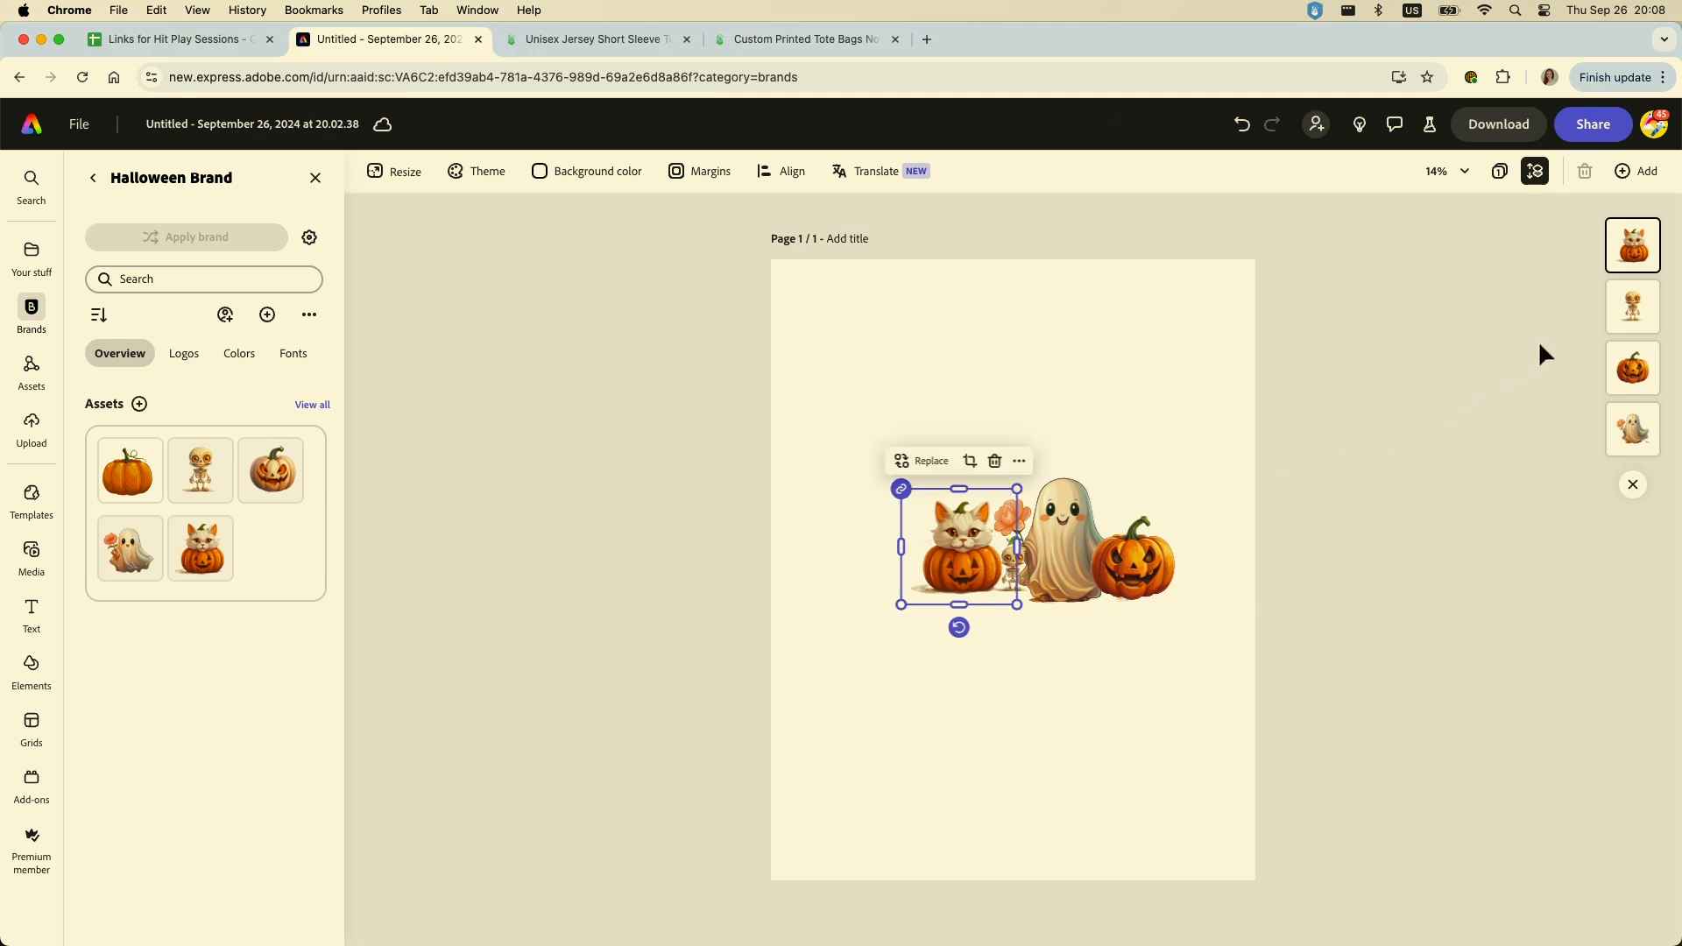
click(1642, 305)
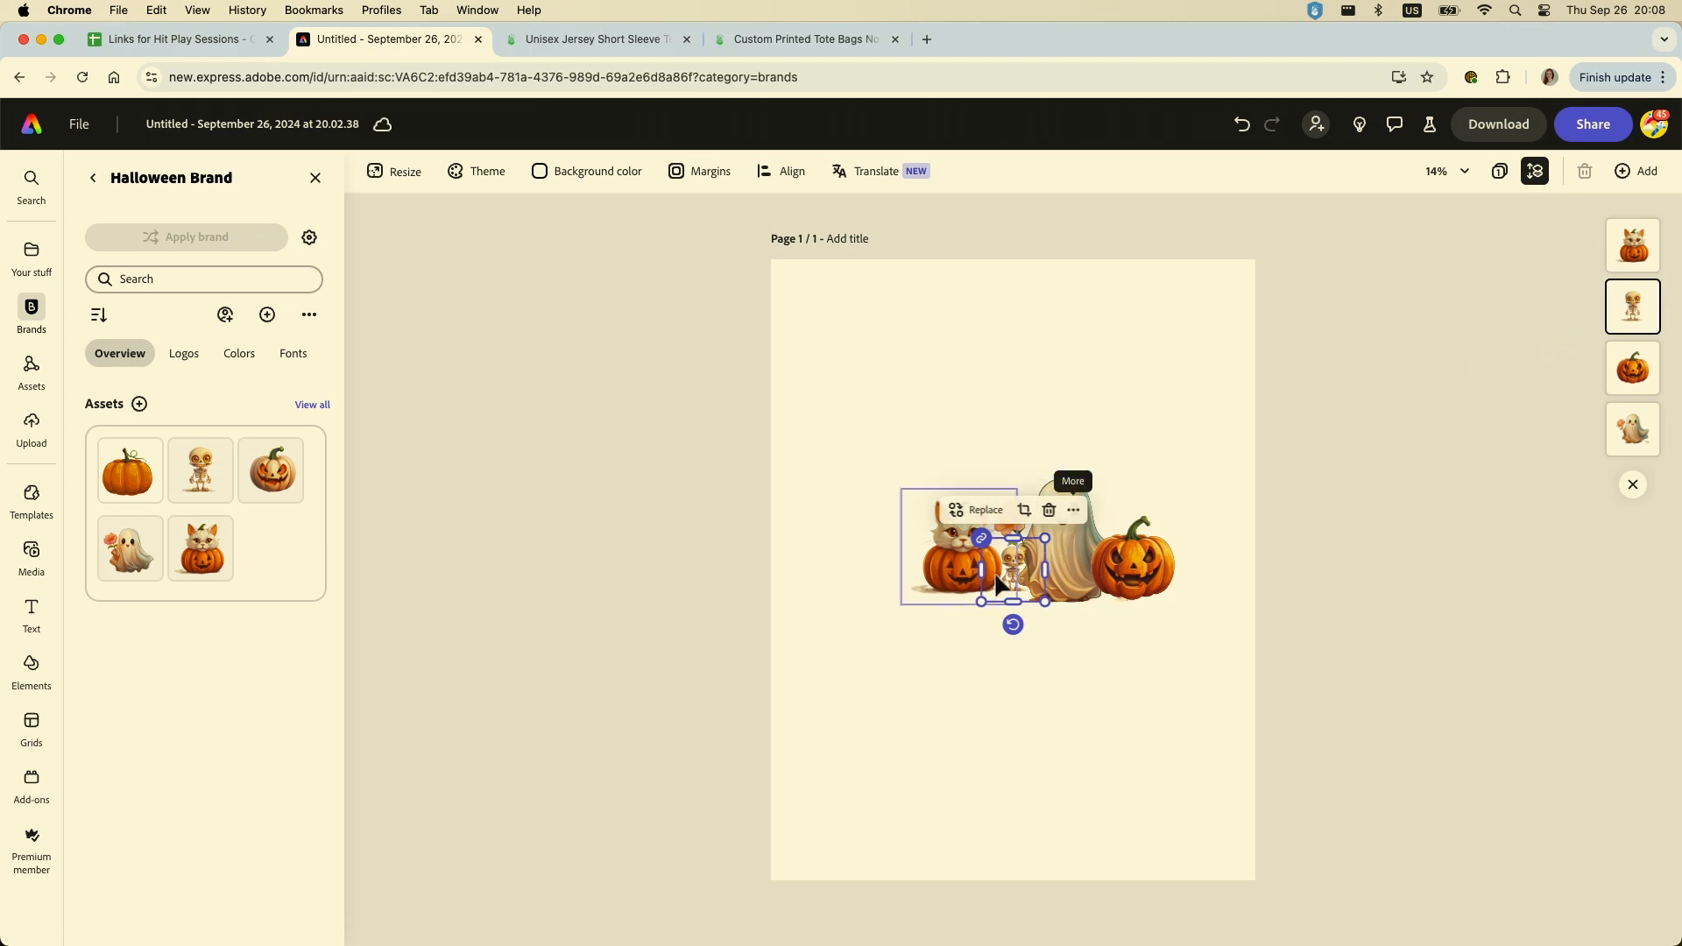
drag(981, 603, 937, 647)
drag(1011, 608, 991, 577)
click(894, 579)
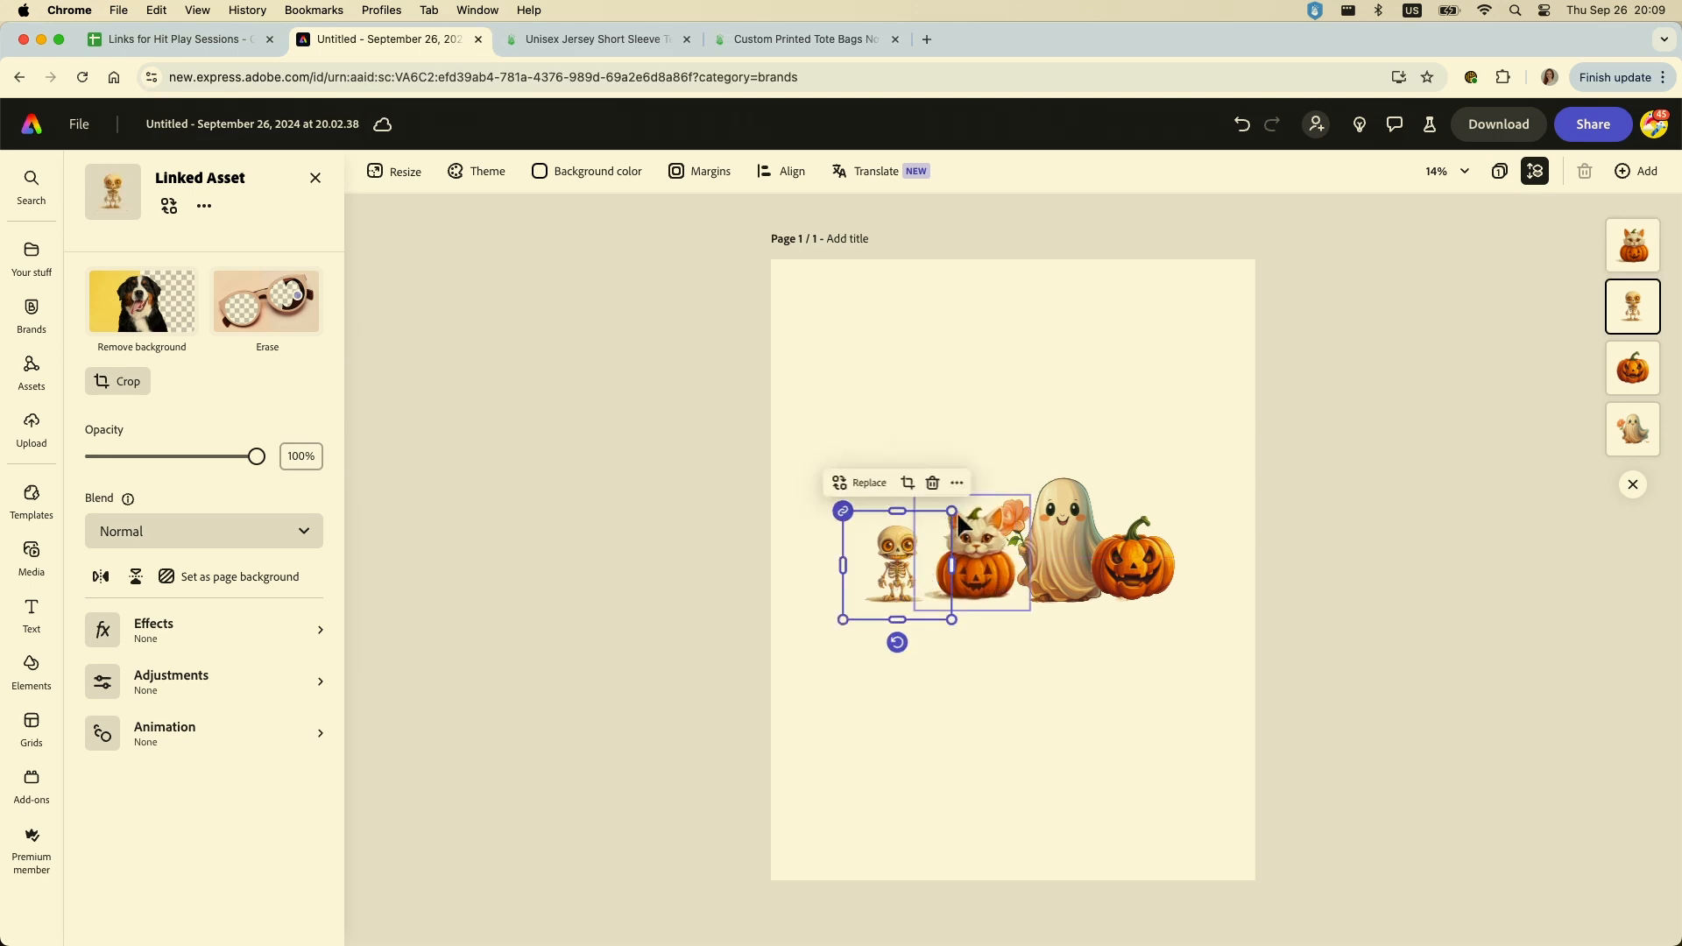
drag(953, 512, 994, 473)
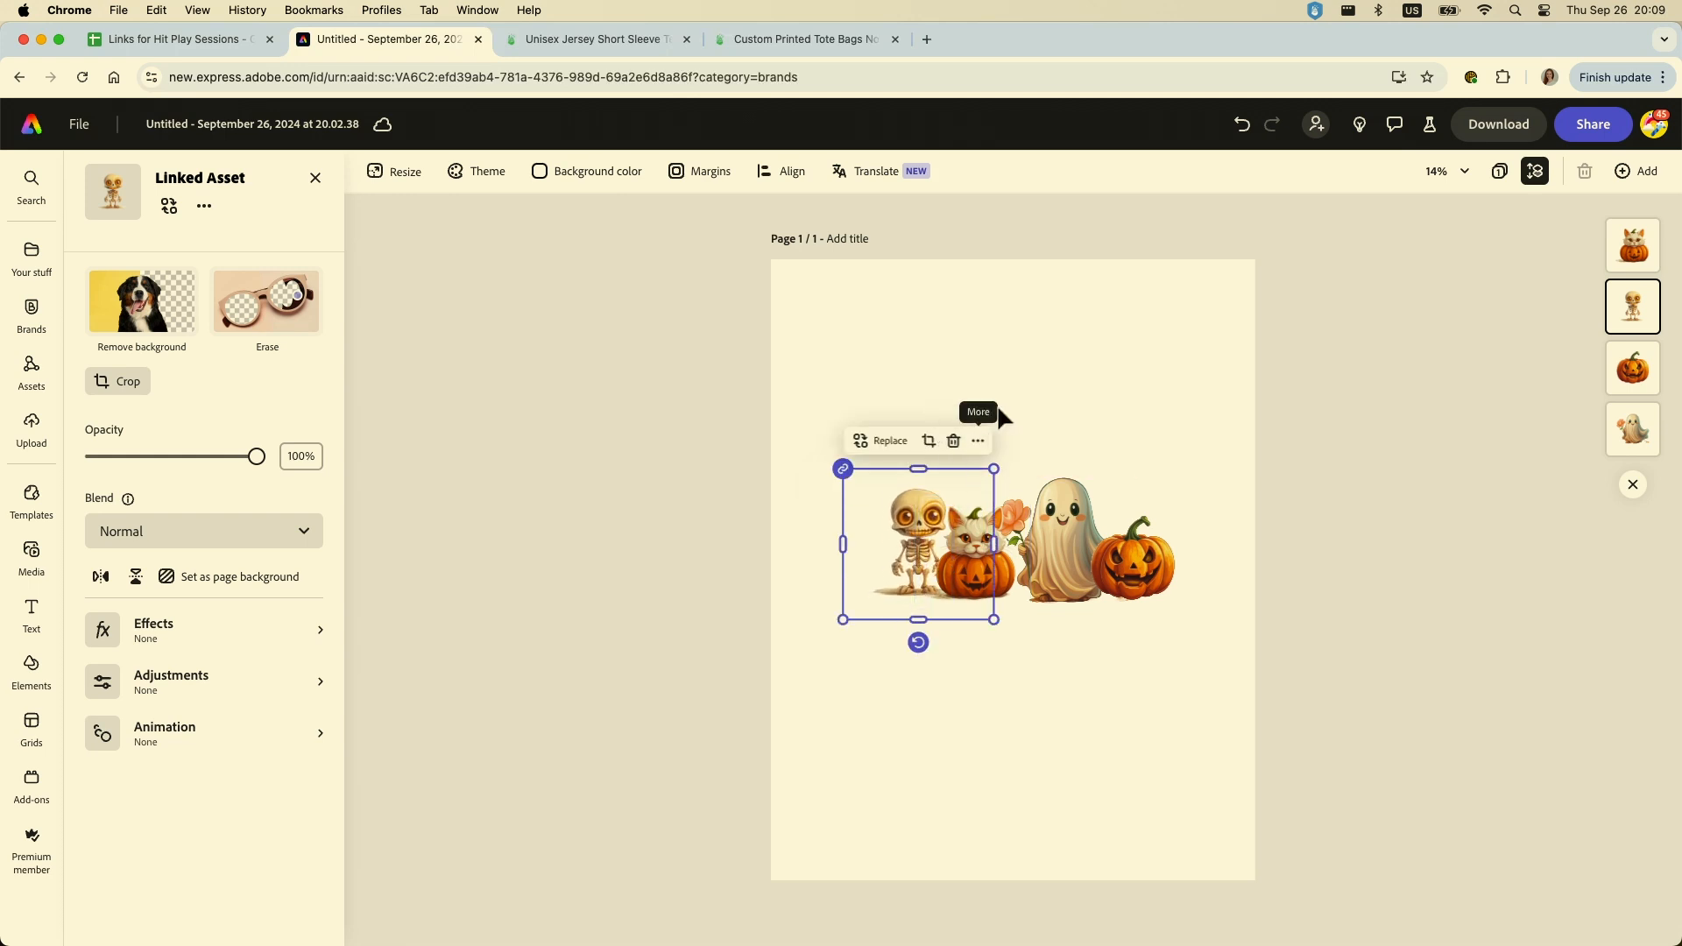
click(1053, 410)
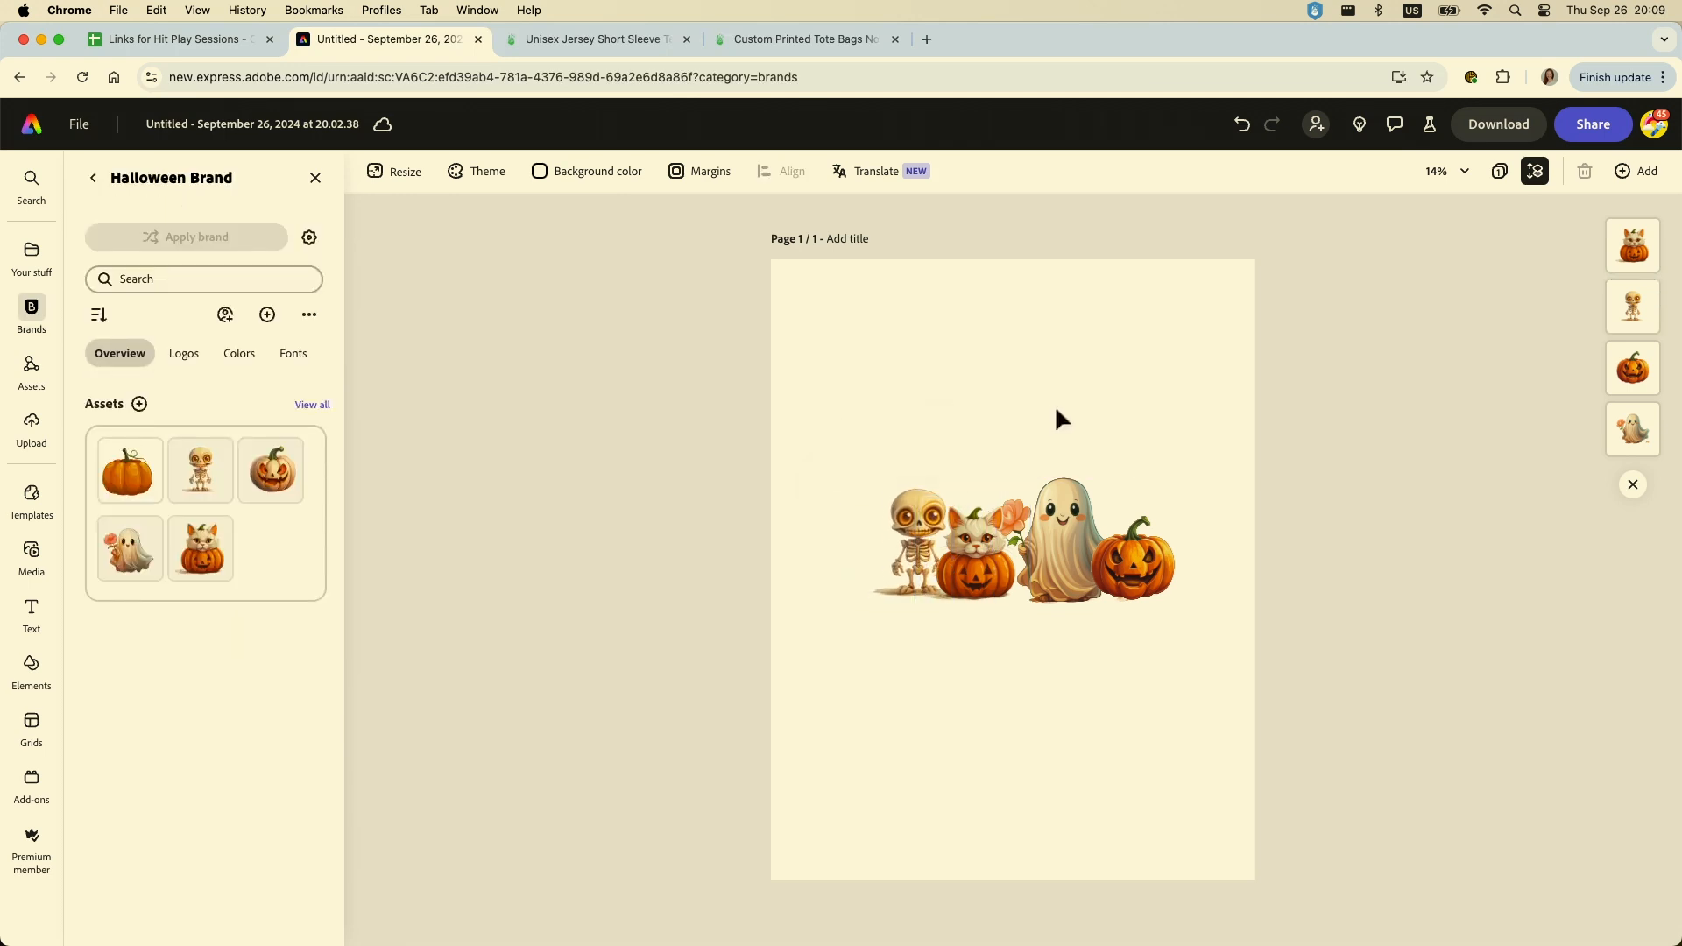
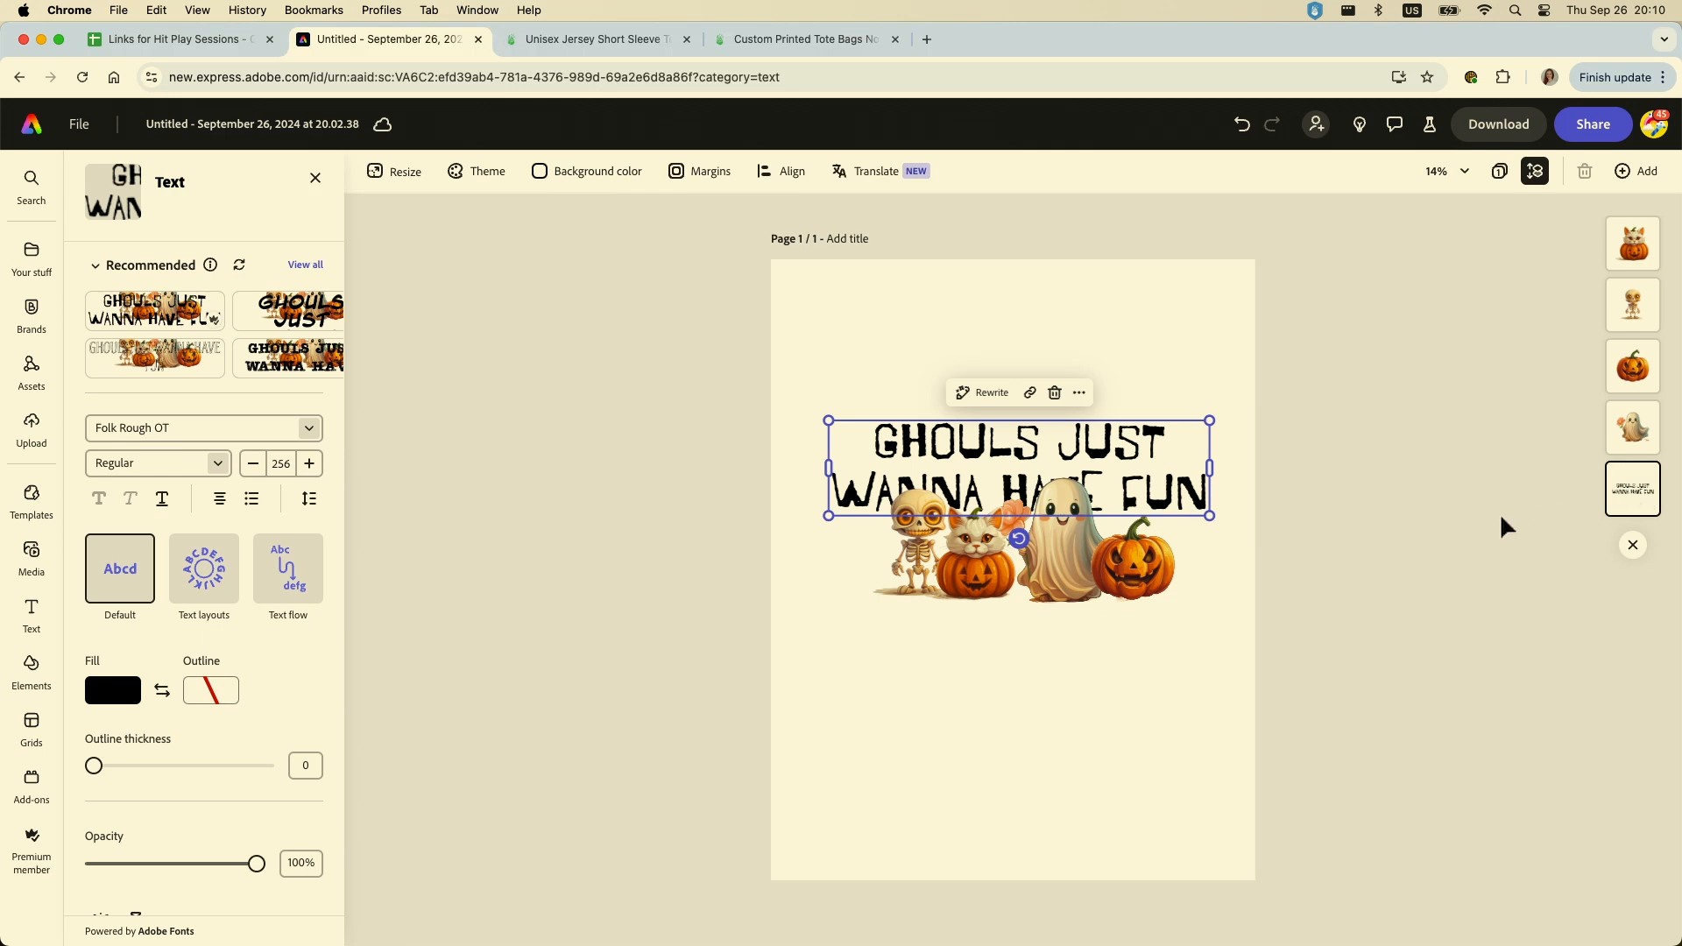
Search the icon elements for "bat" and place the black pair of bats and the single spread-winged bat on the page
click(1025, 700)
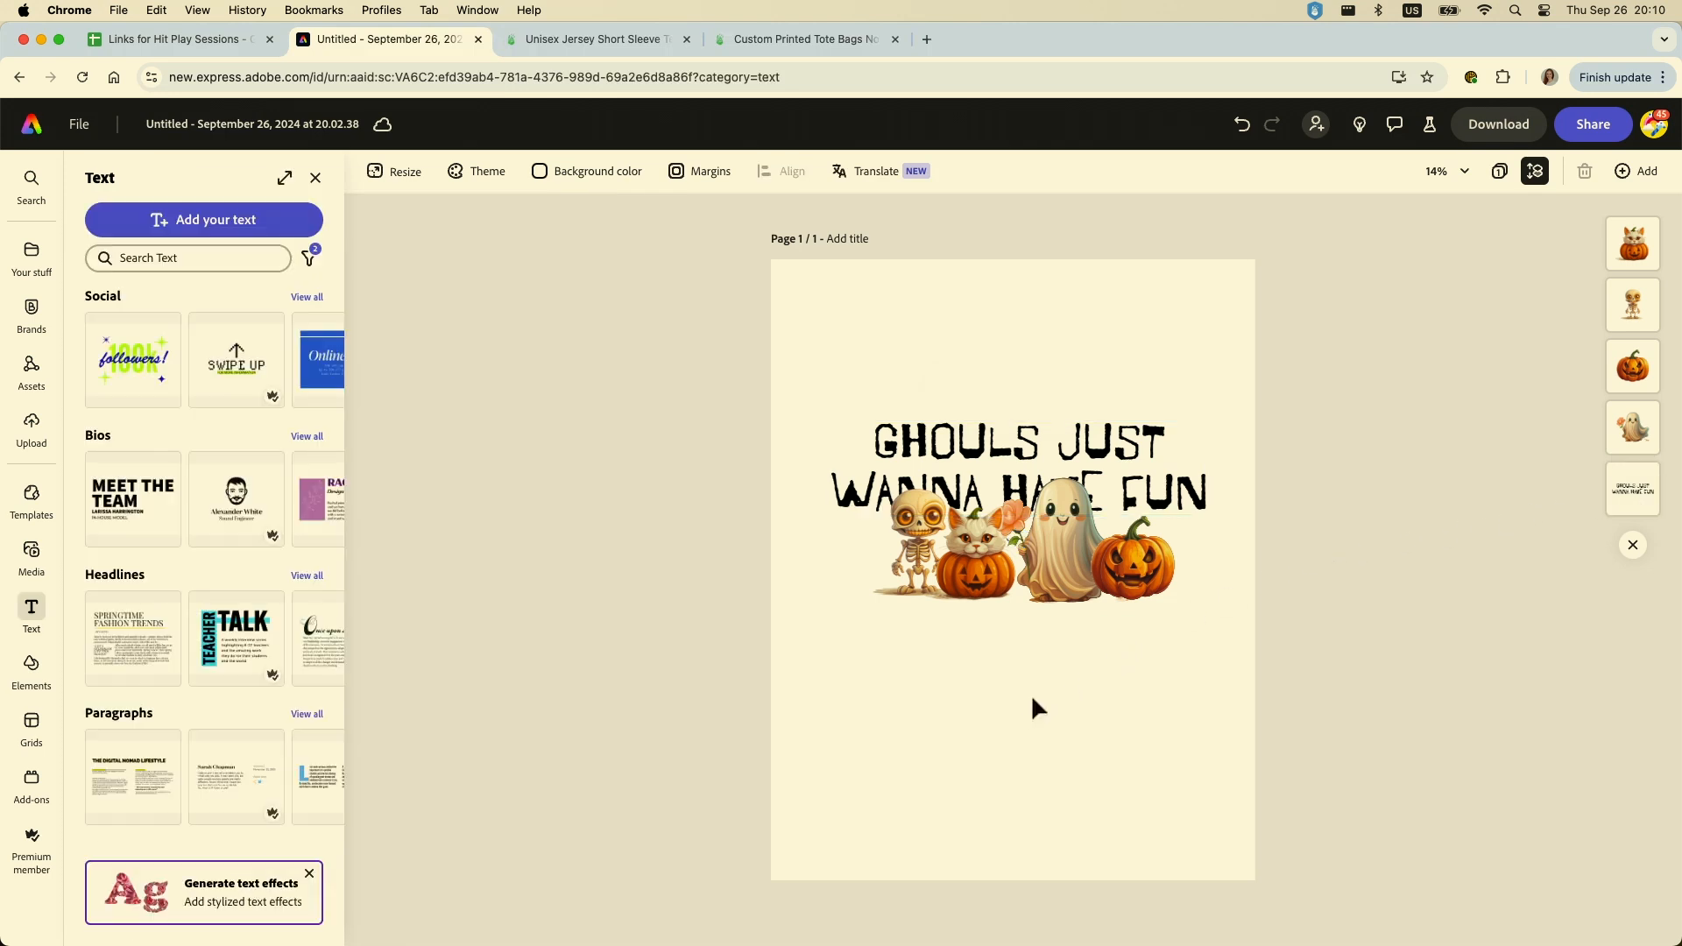
click(31, 676)
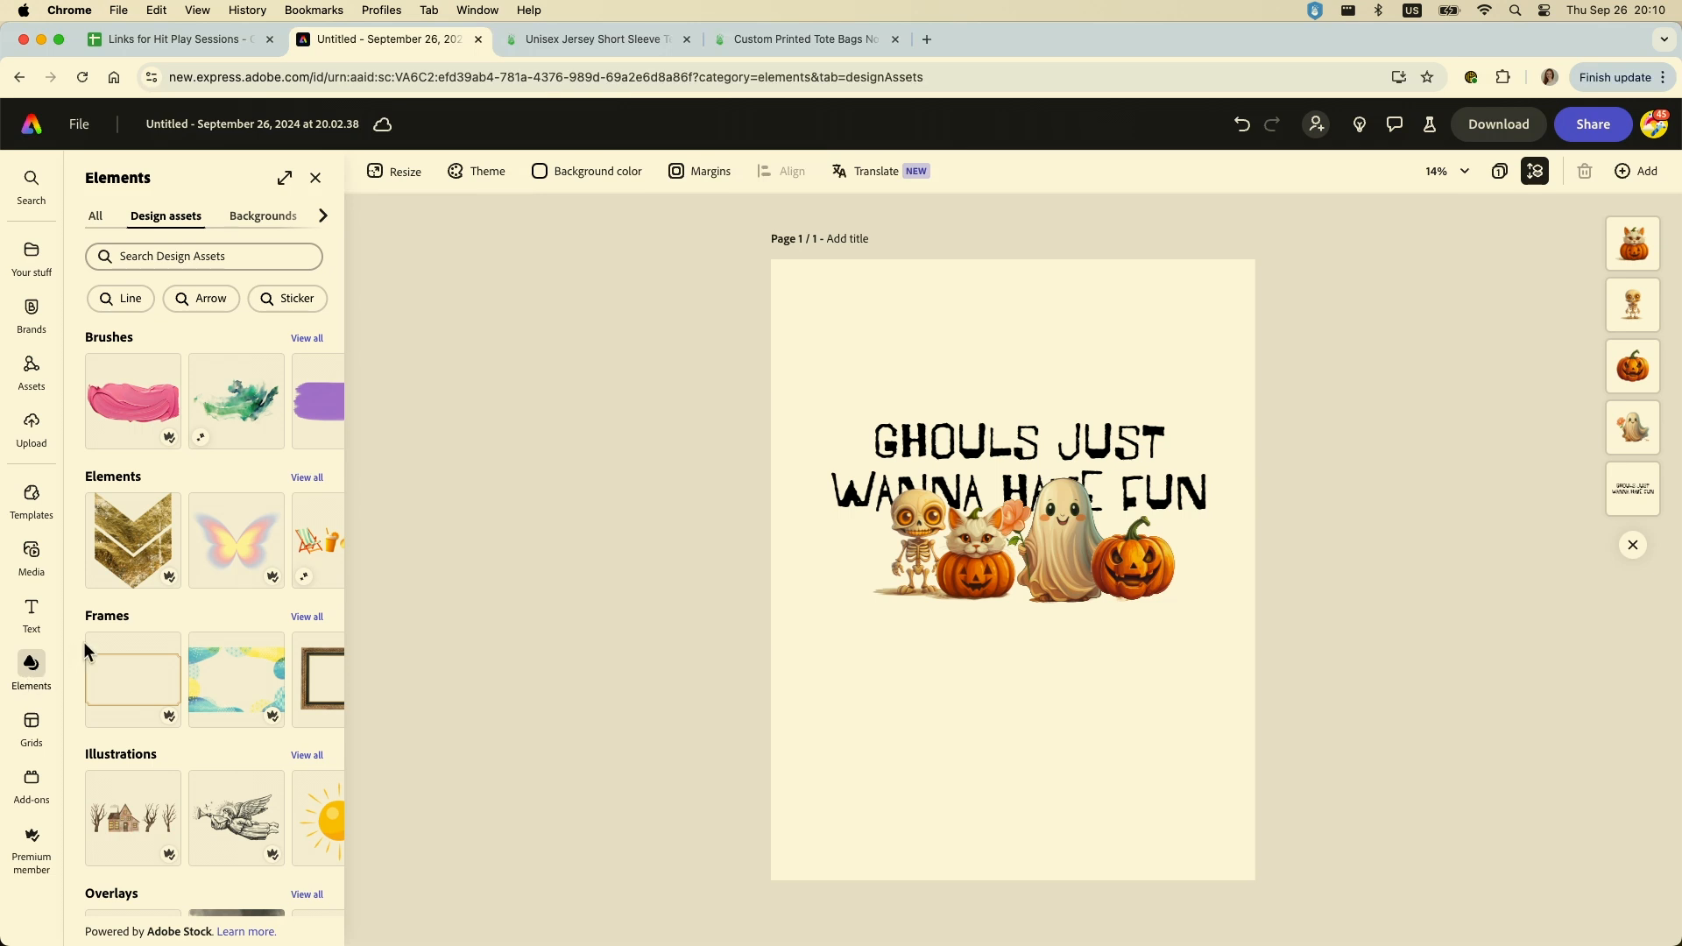
click(187, 258)
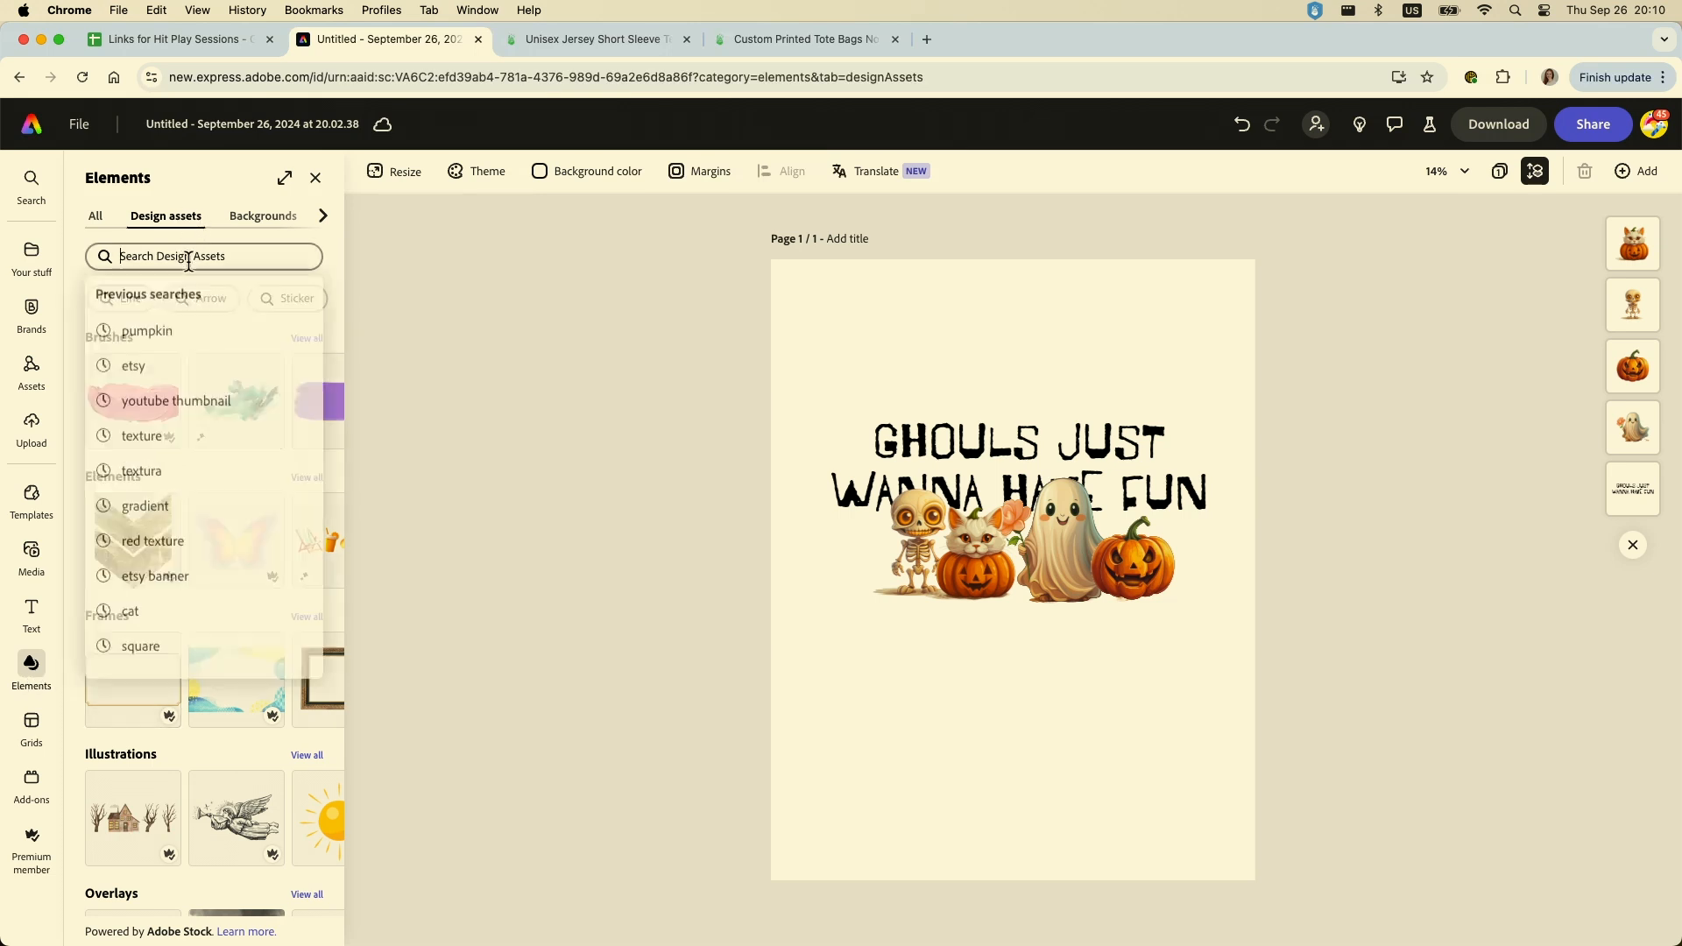
text(bat)
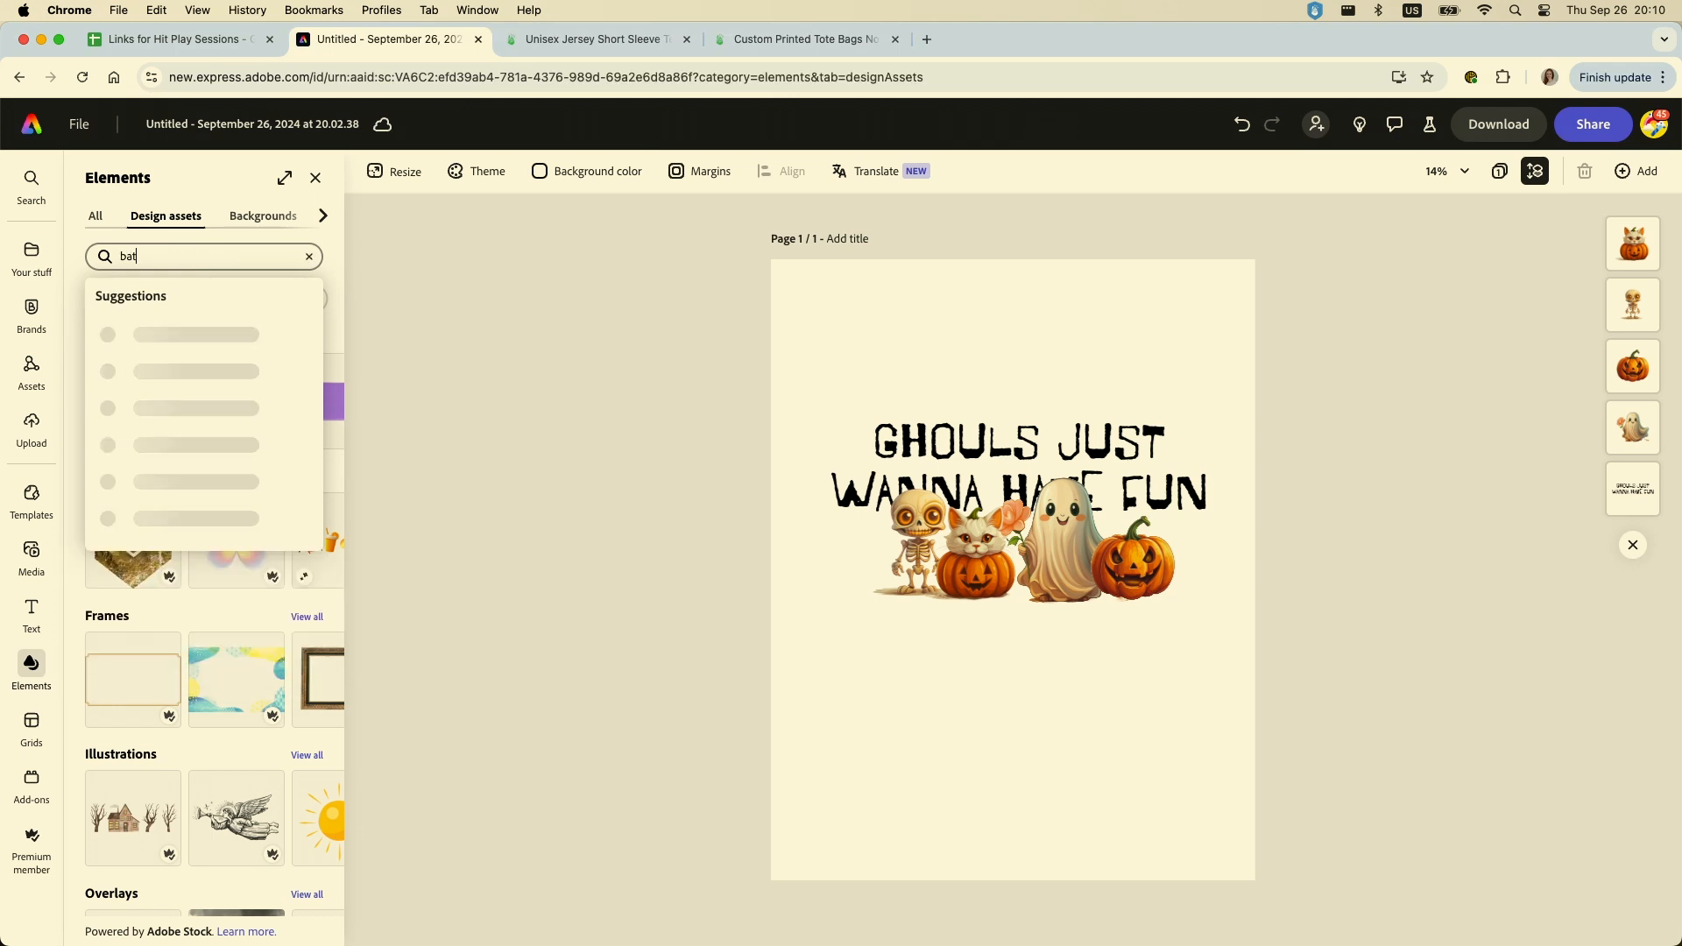
key(Return)
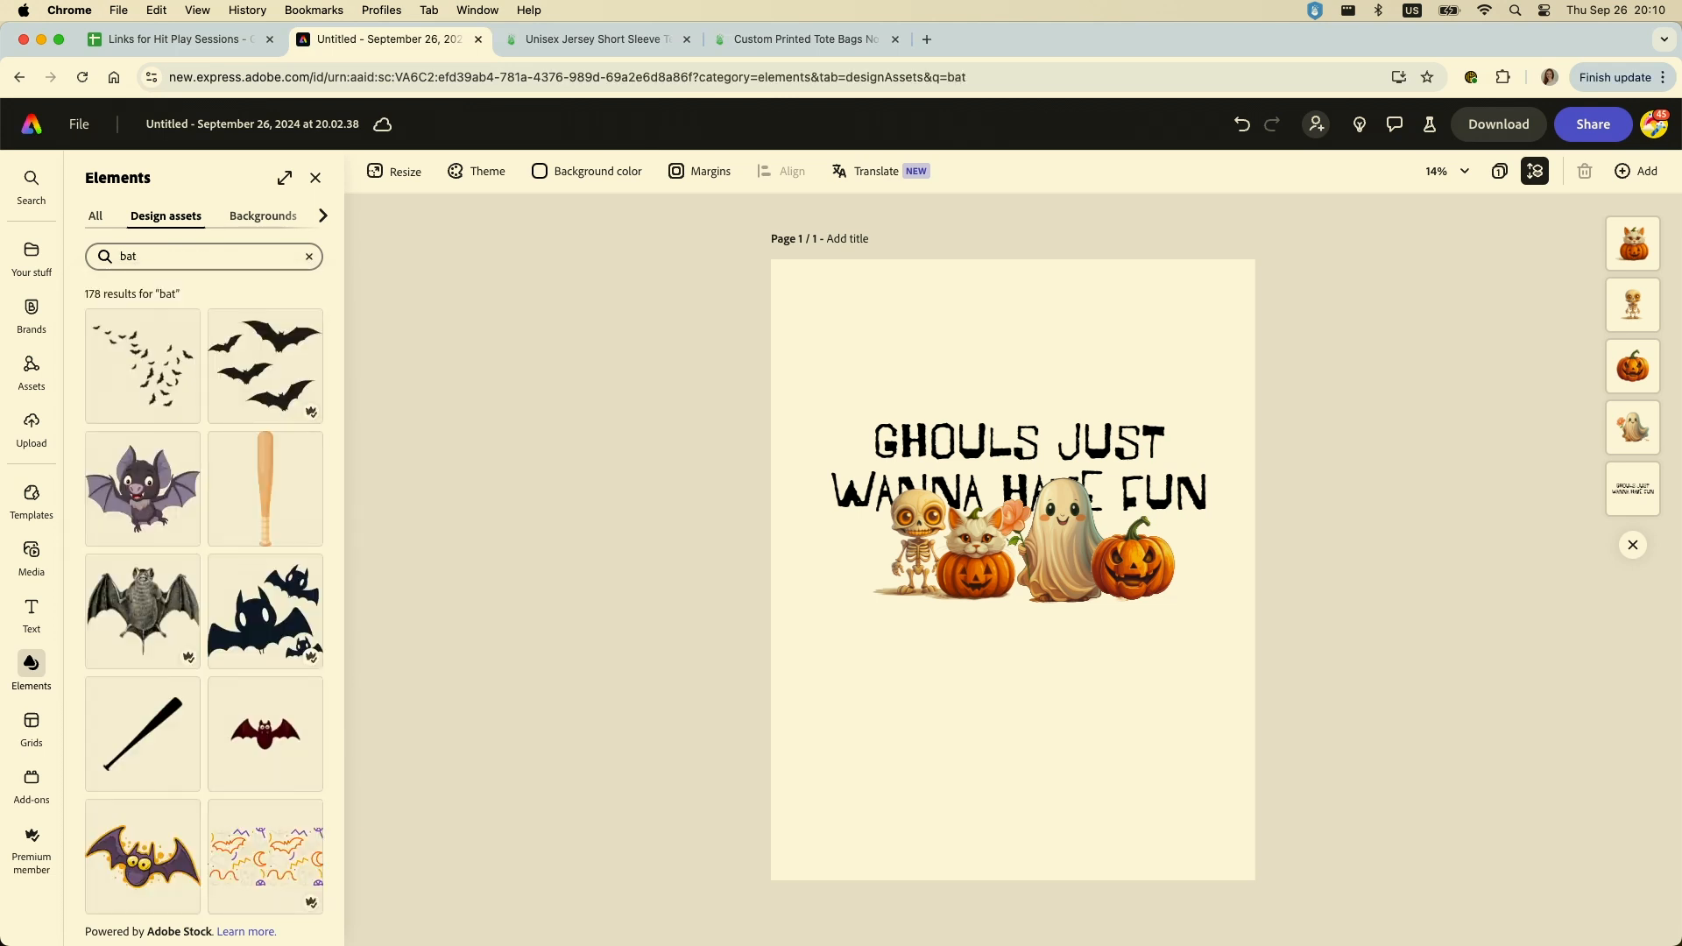
click(323, 217)
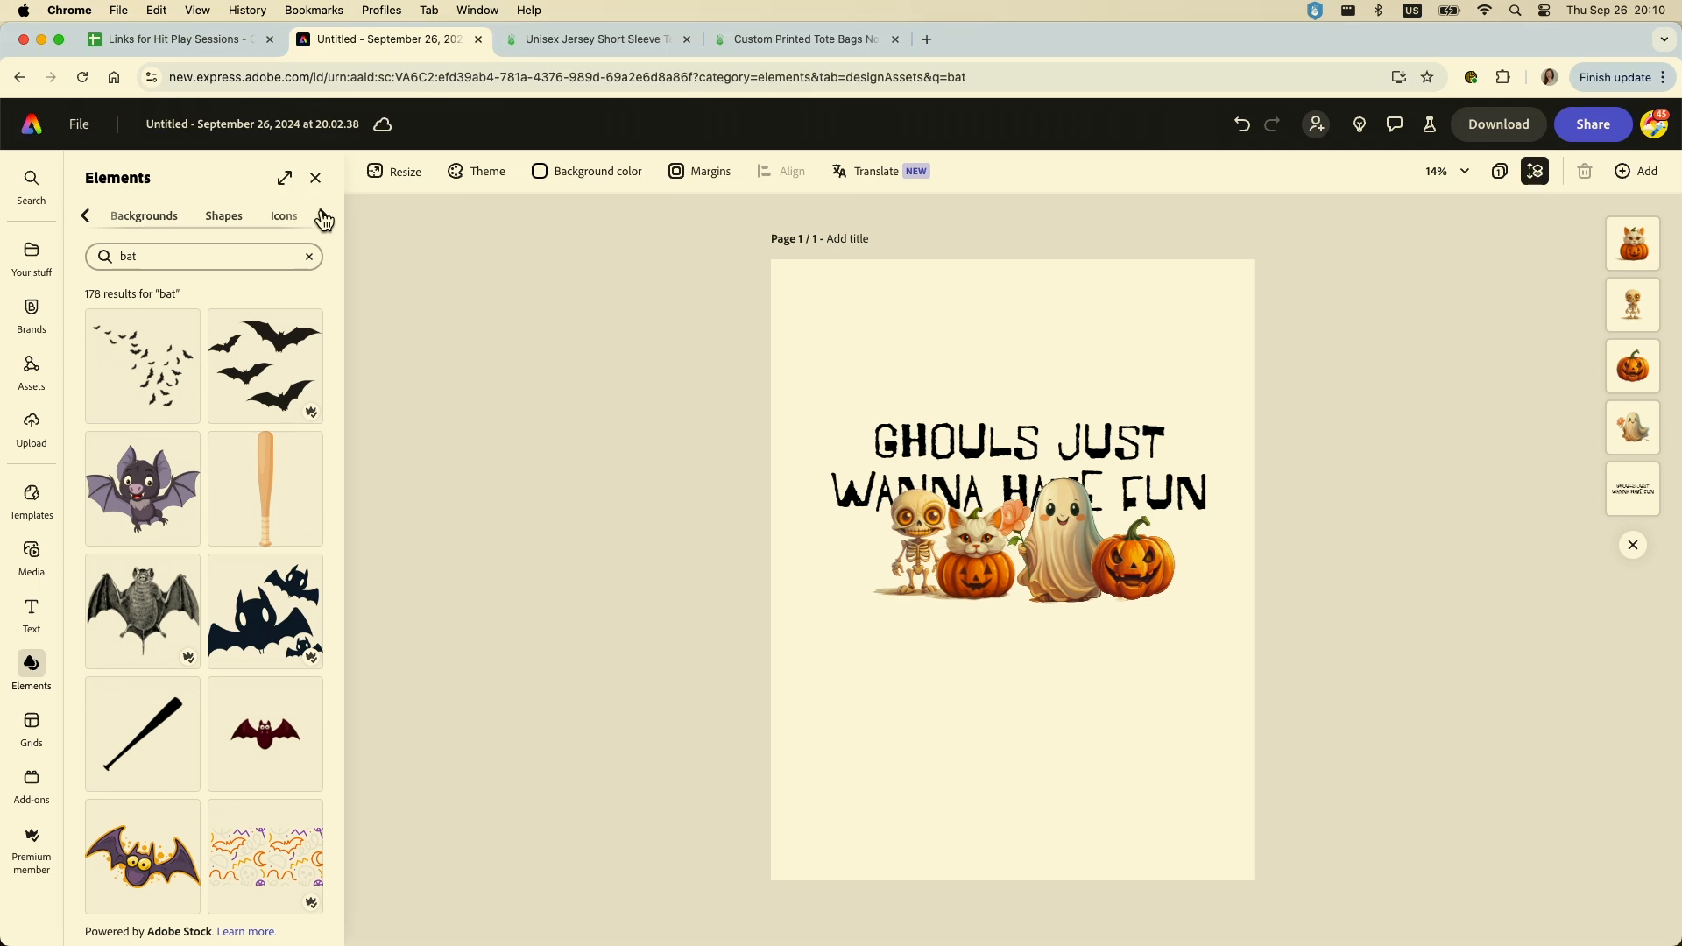
click(281, 224)
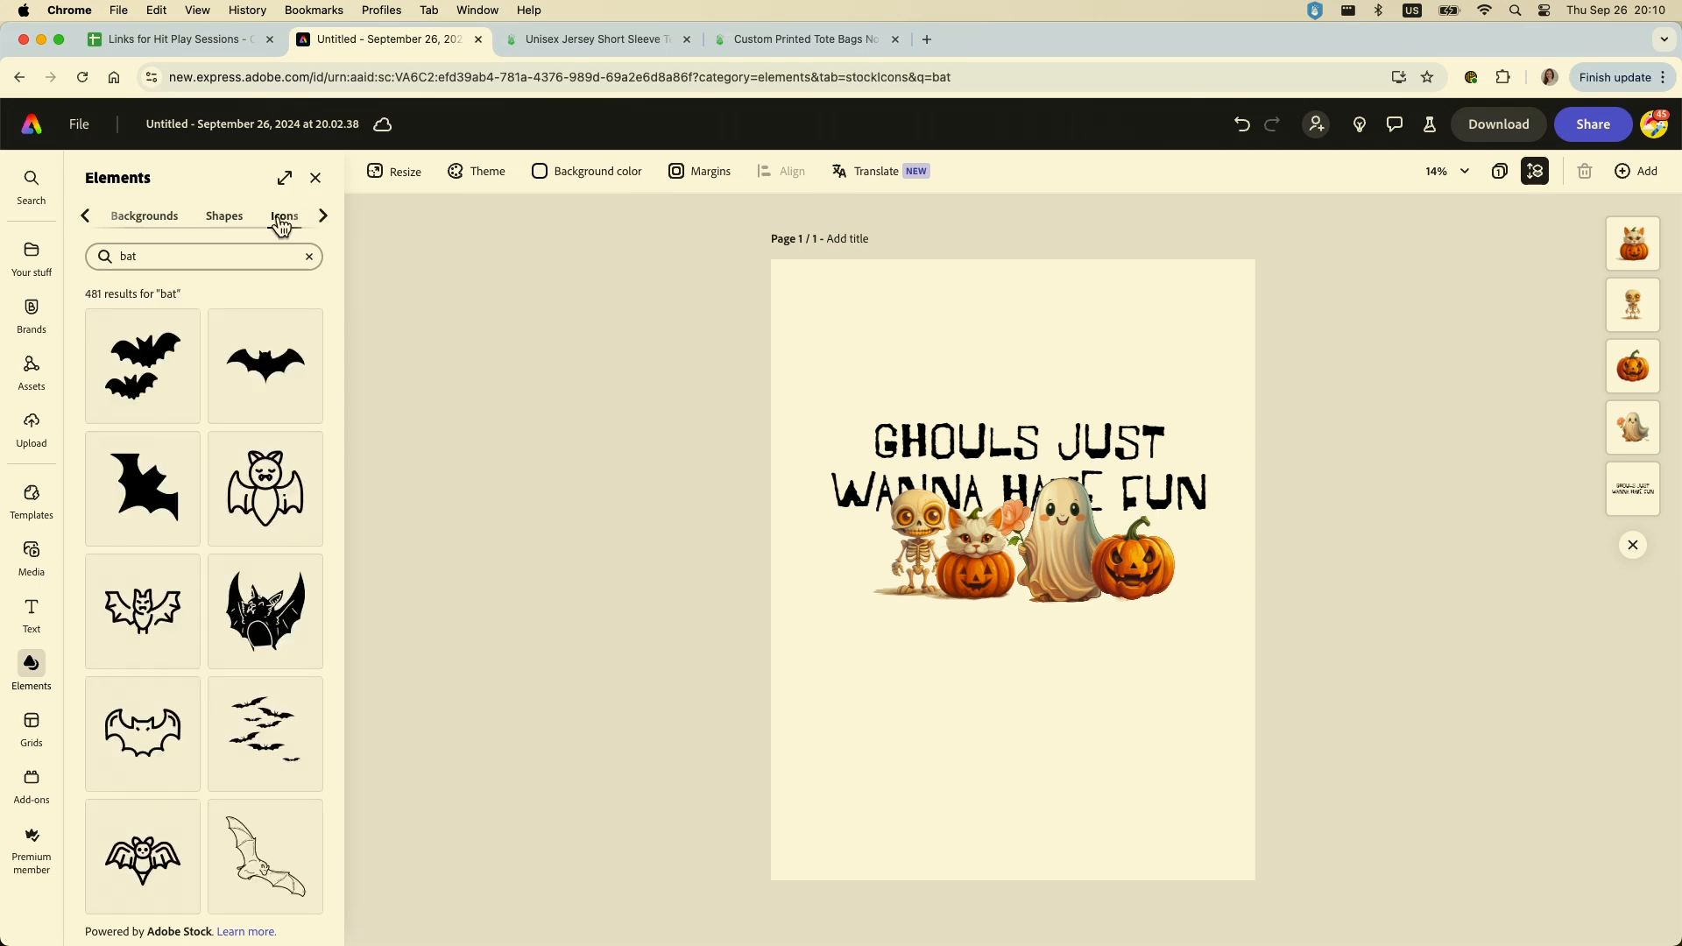
click(167, 386)
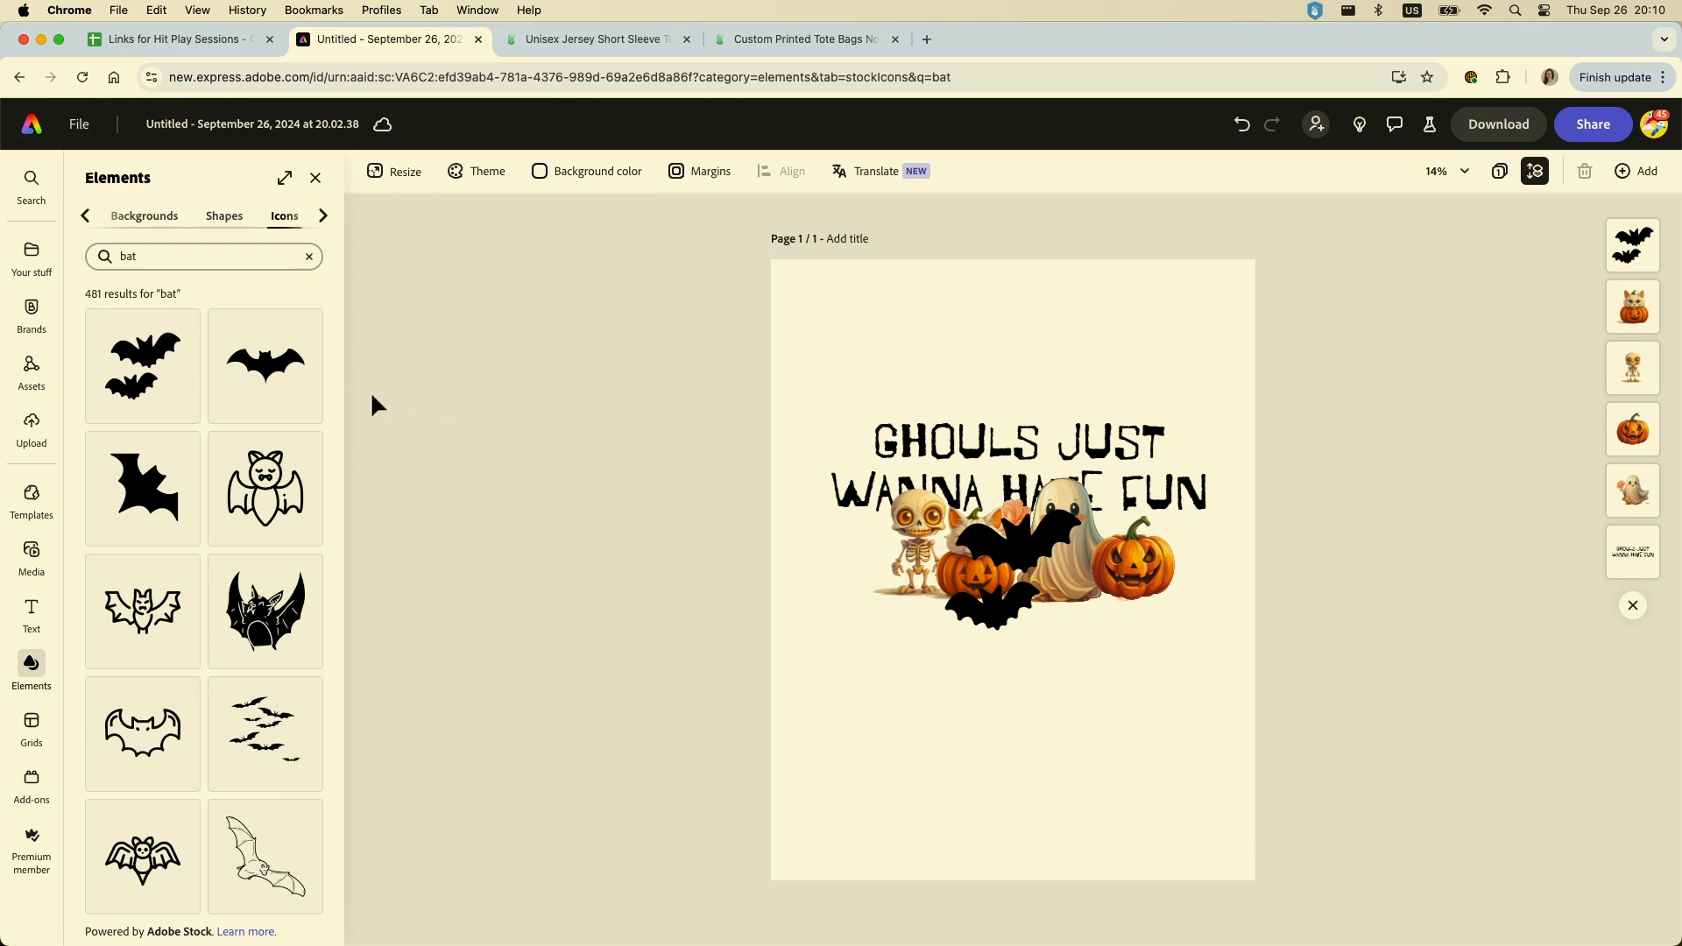
click(300, 397)
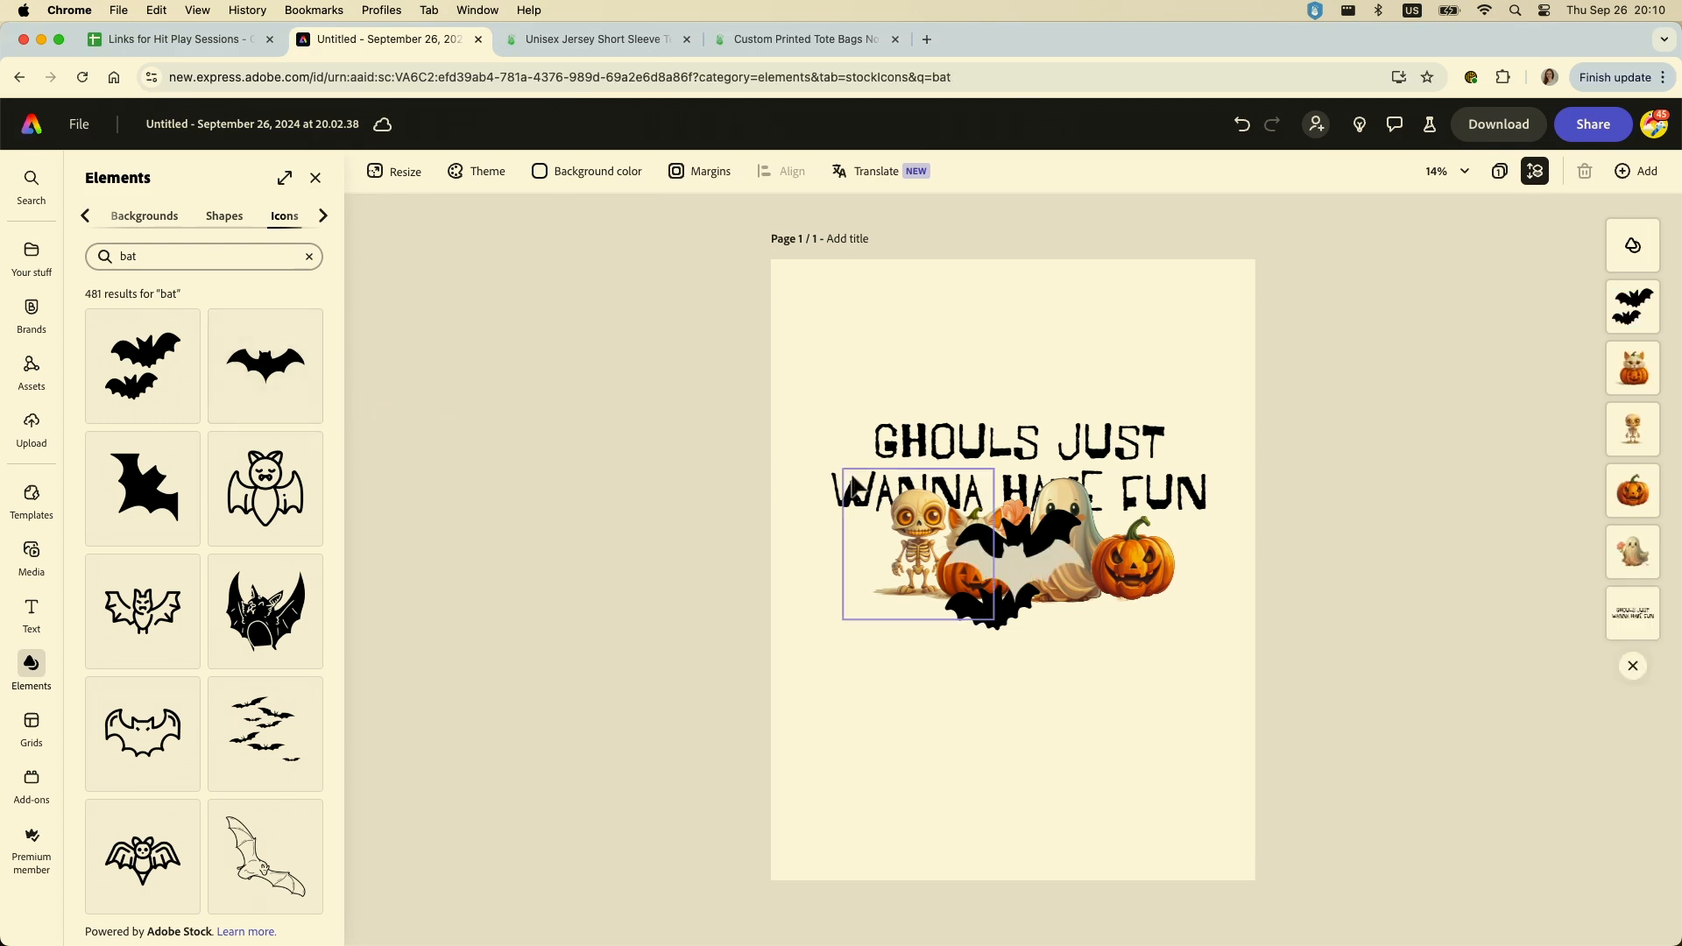
Move the single bat icon slightly off the bat pair and fill it with black
drag(1048, 583, 1081, 602)
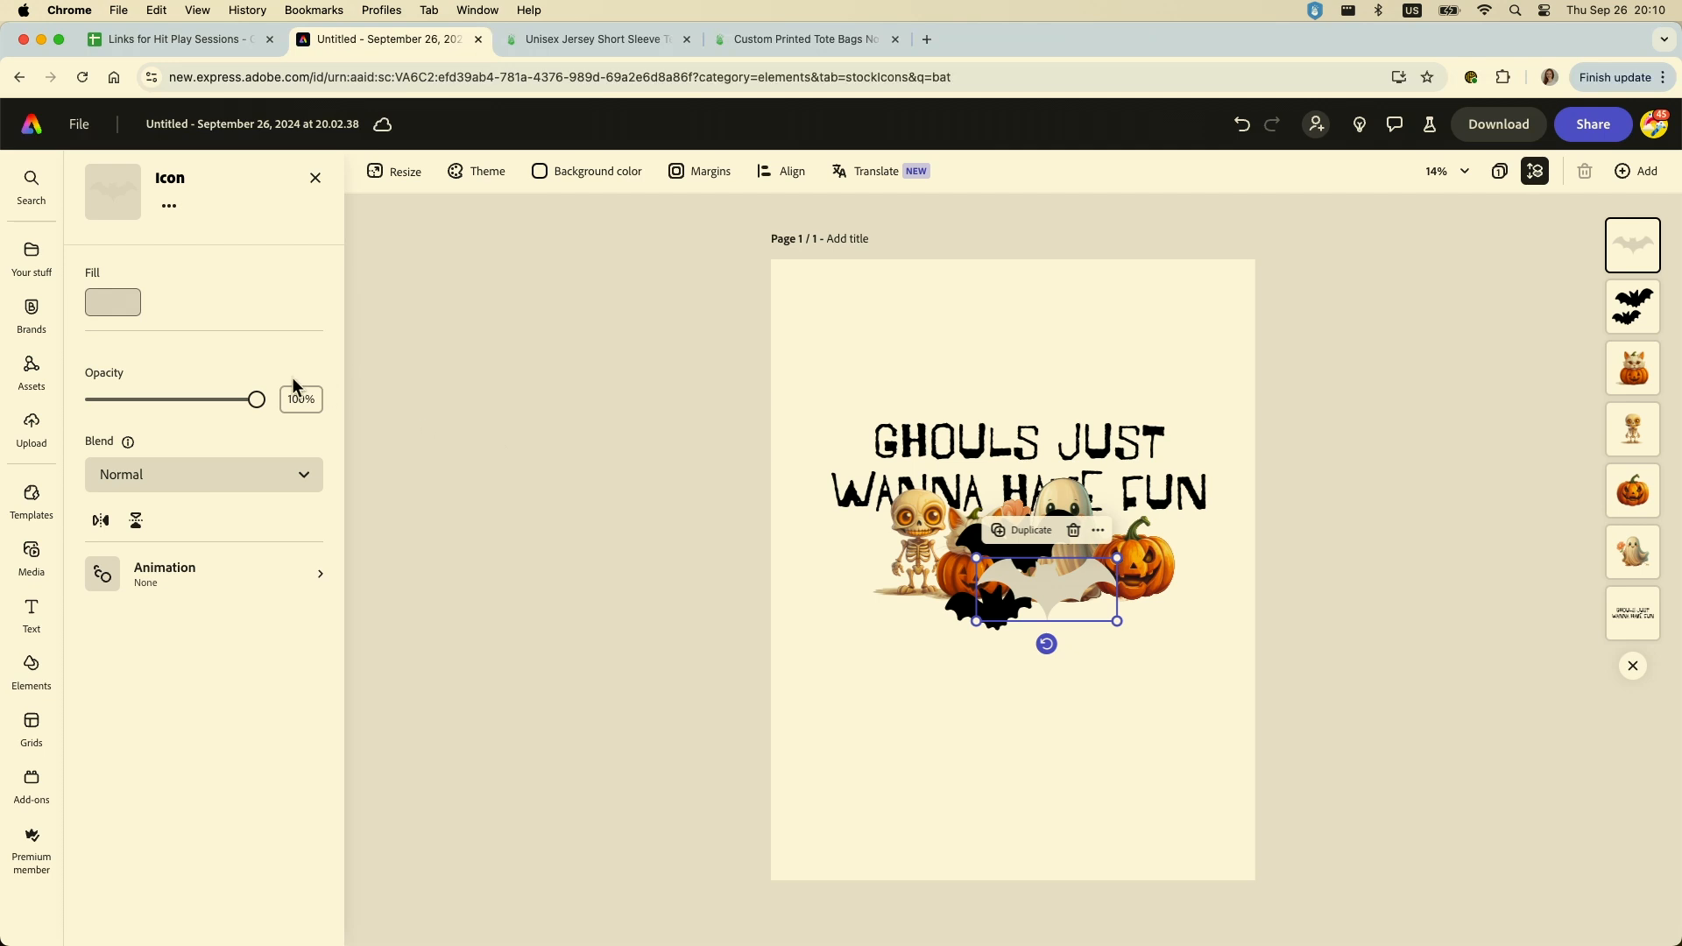
click(116, 306)
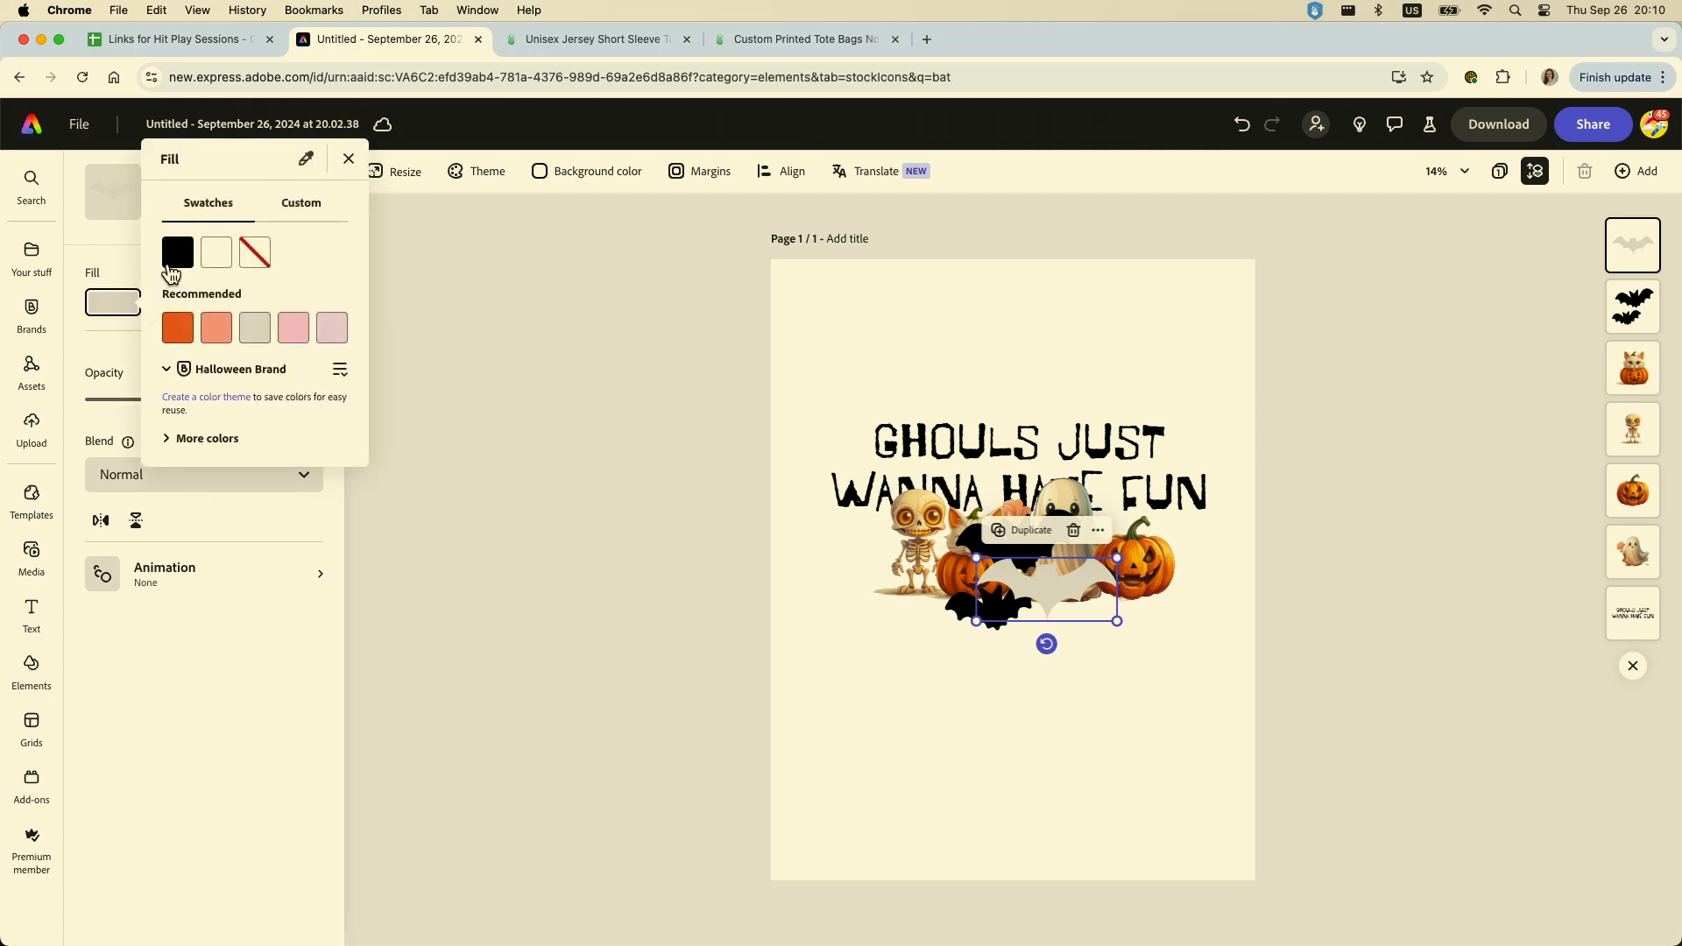
click(178, 252)
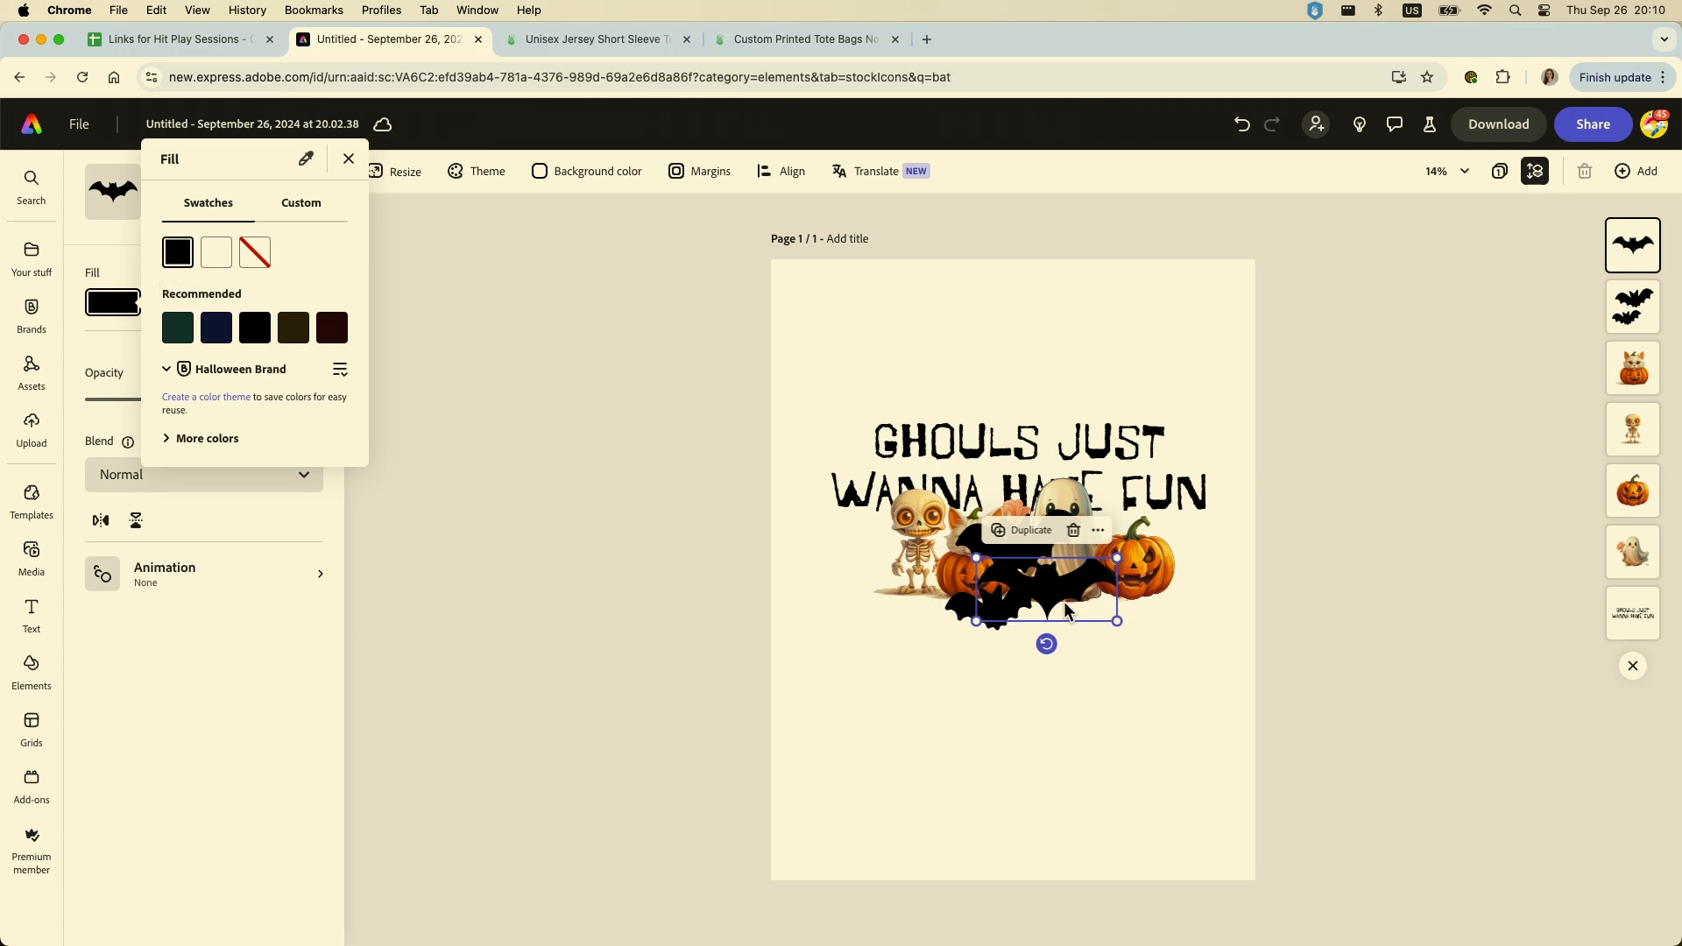
click(1048, 678)
click(1031, 691)
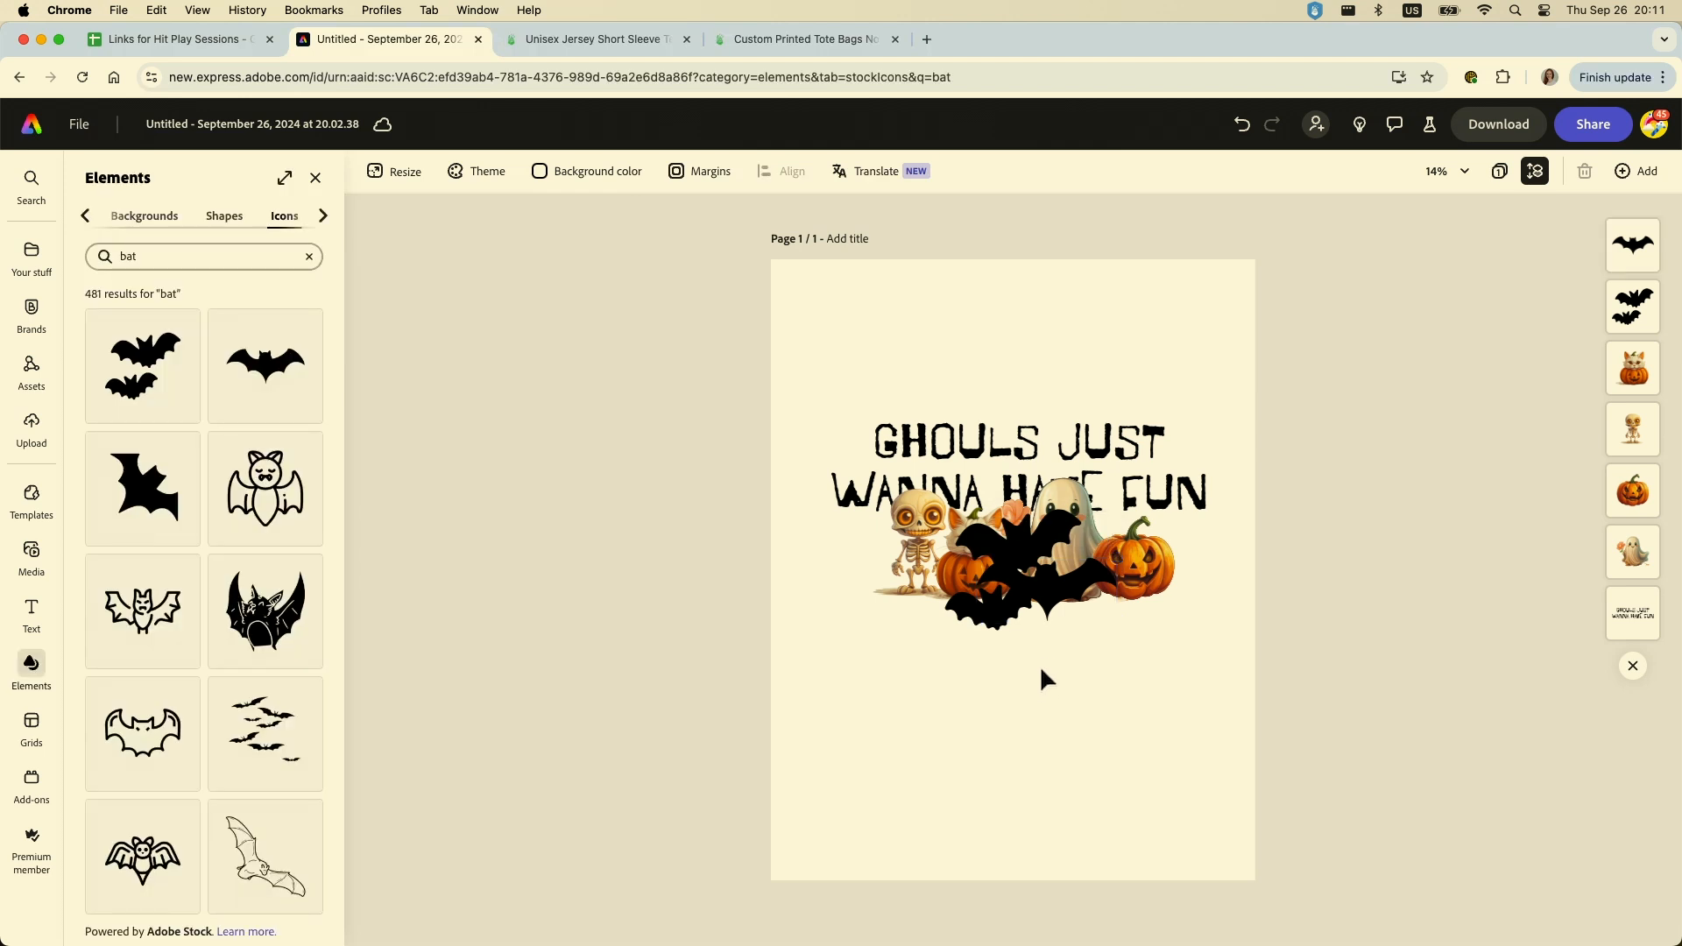
Shrink and tilt both bat icons, placing the single bat at the headline's upper right and the pair at its upper left
click(1074, 604)
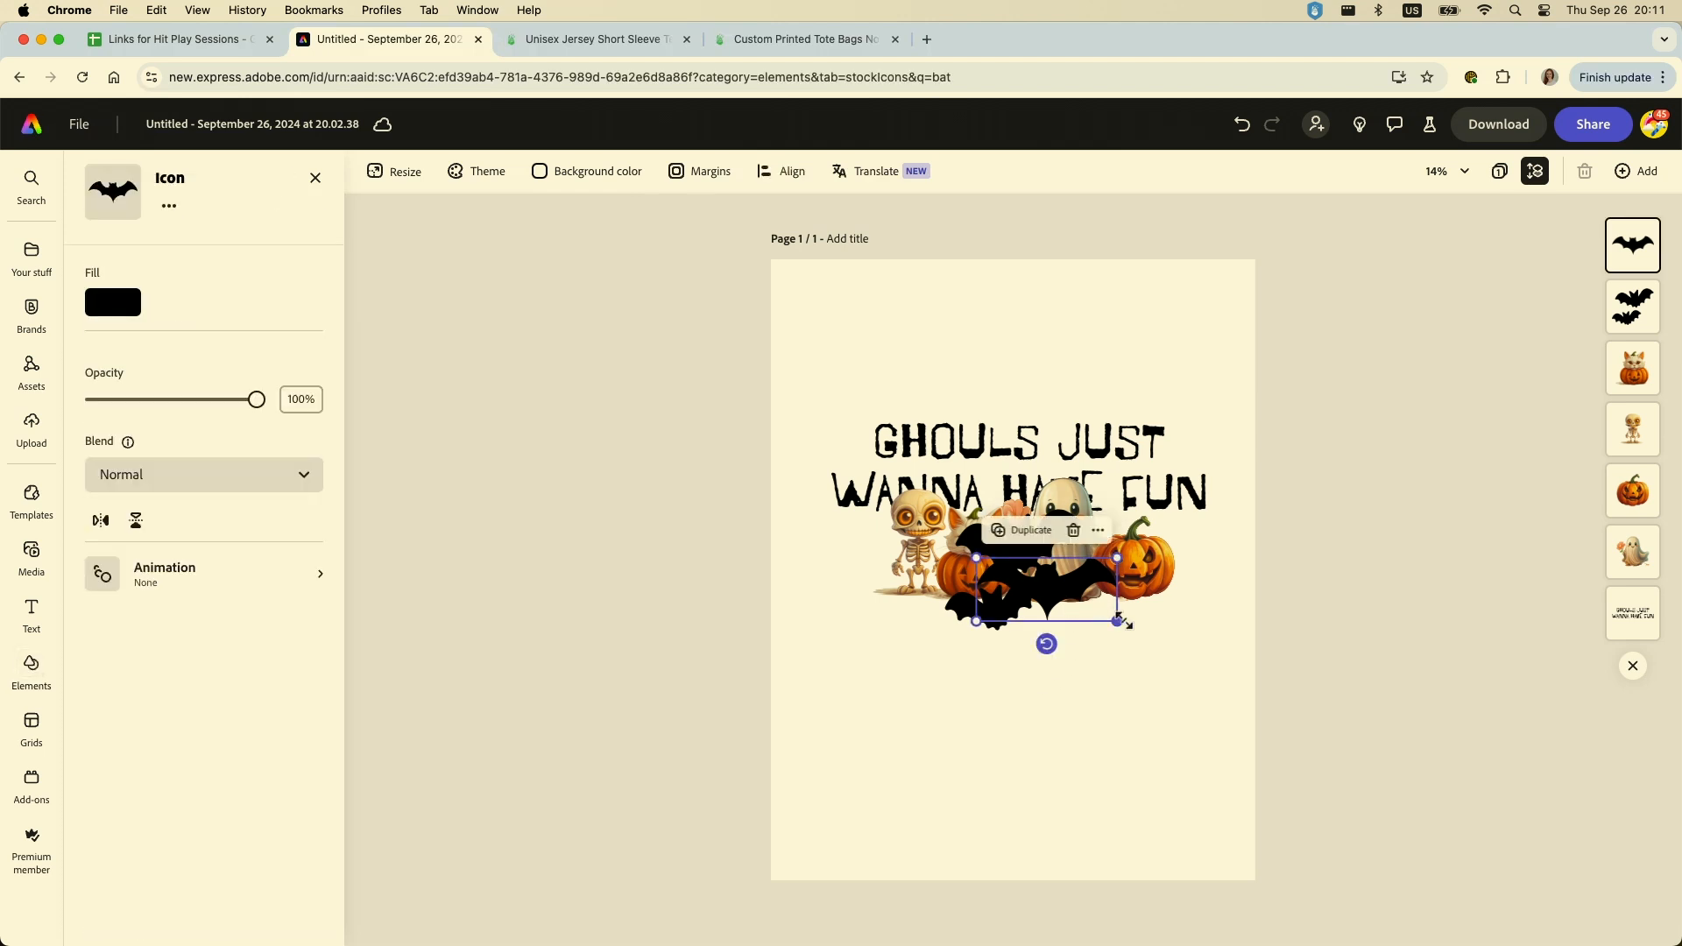
drag(1118, 622, 1209, 454)
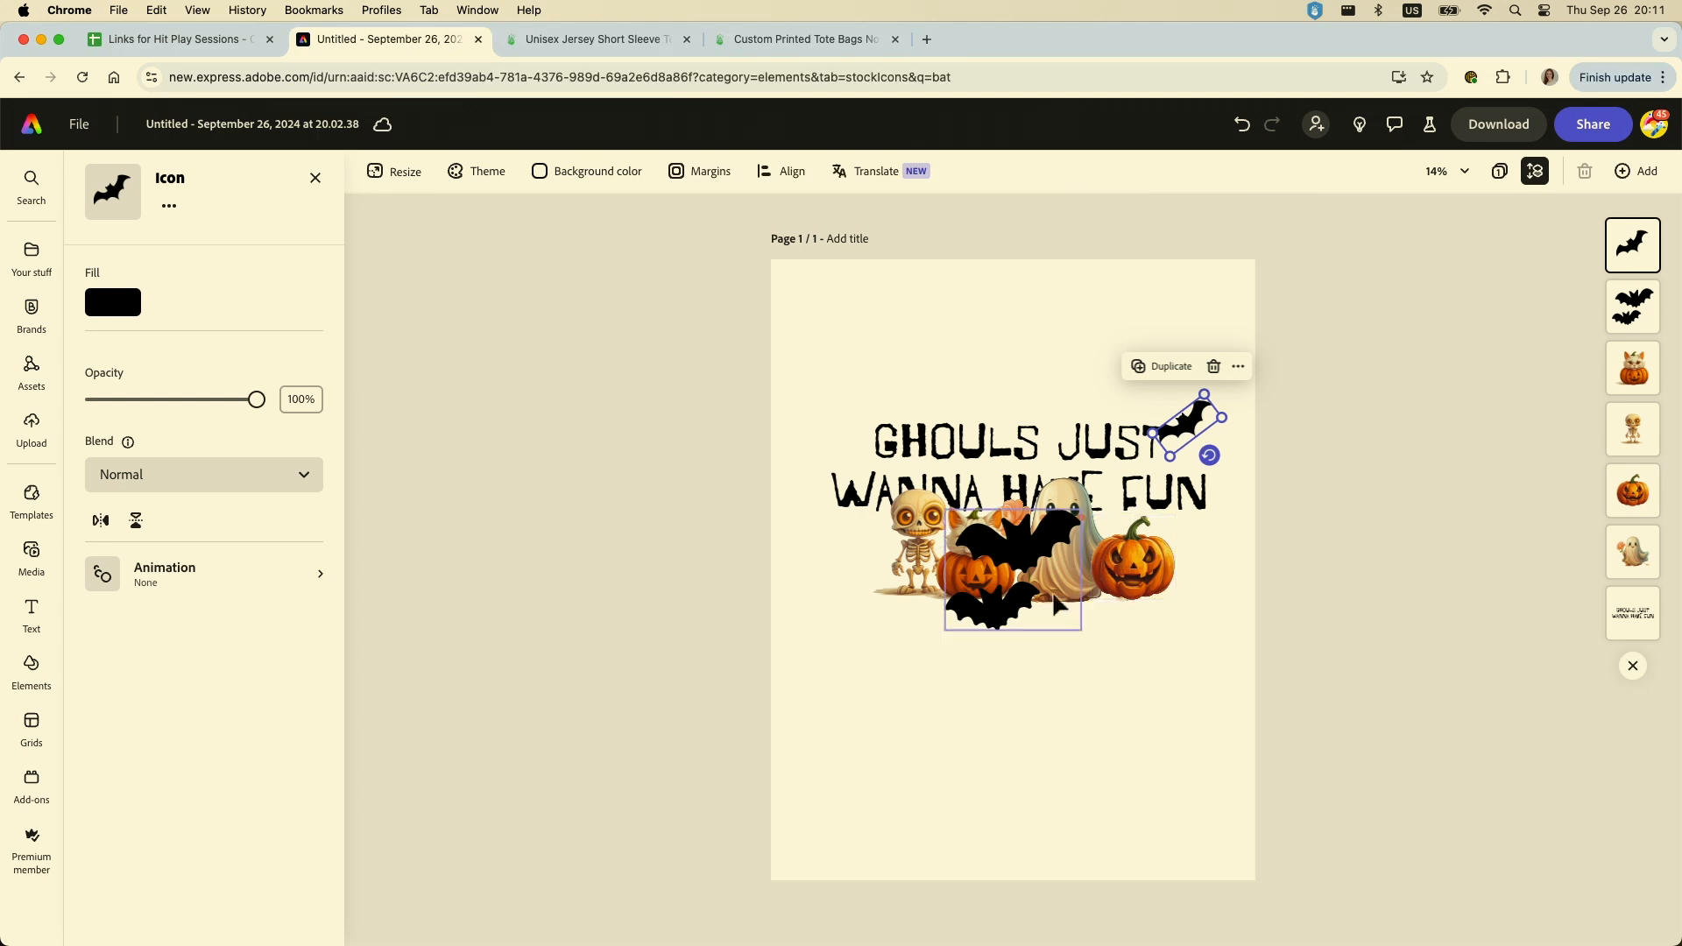
click(1013, 604)
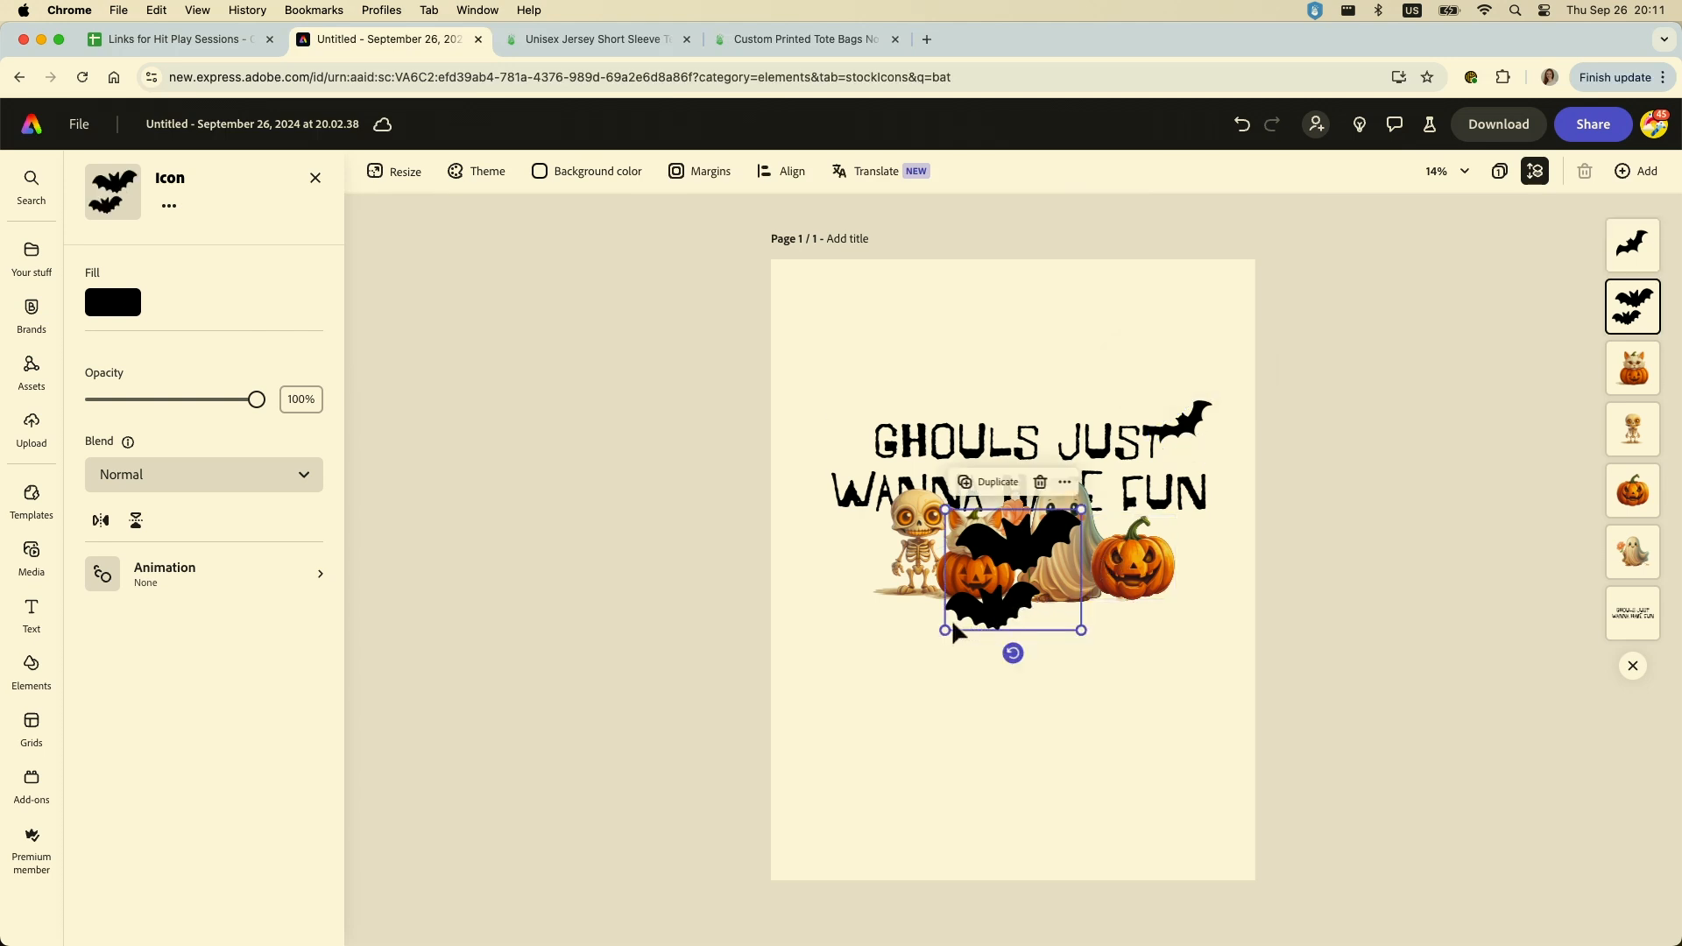
drag(944, 629, 821, 423)
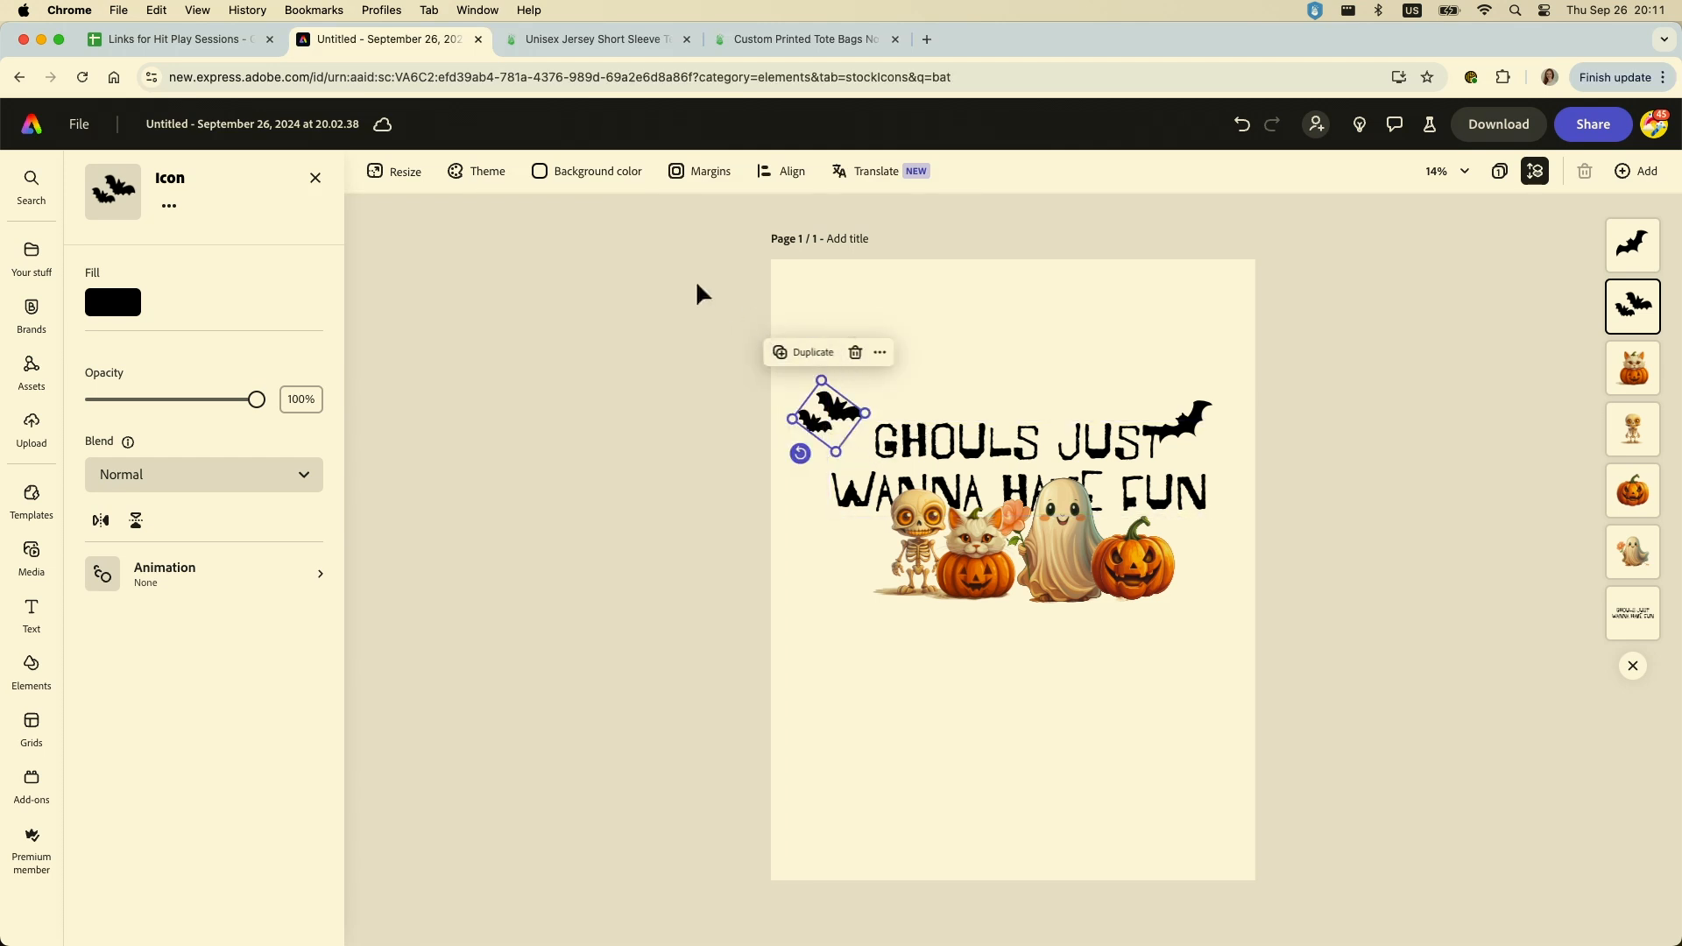
Remove the page's background color so the design is transparent
click(596, 172)
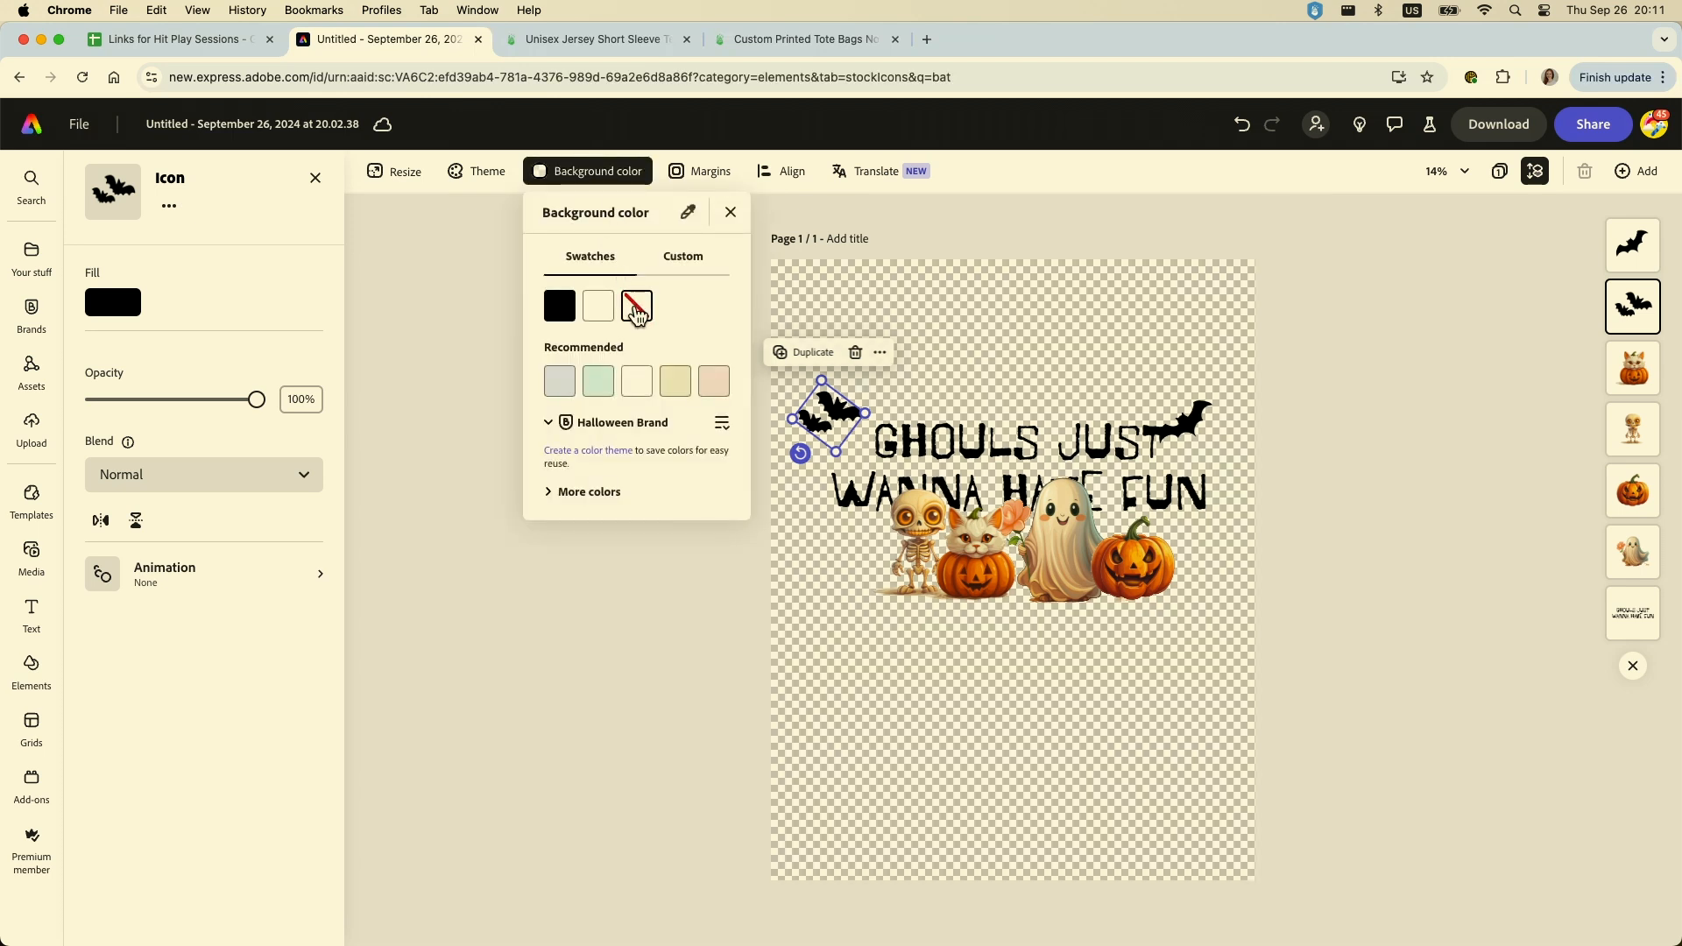
click(637, 308)
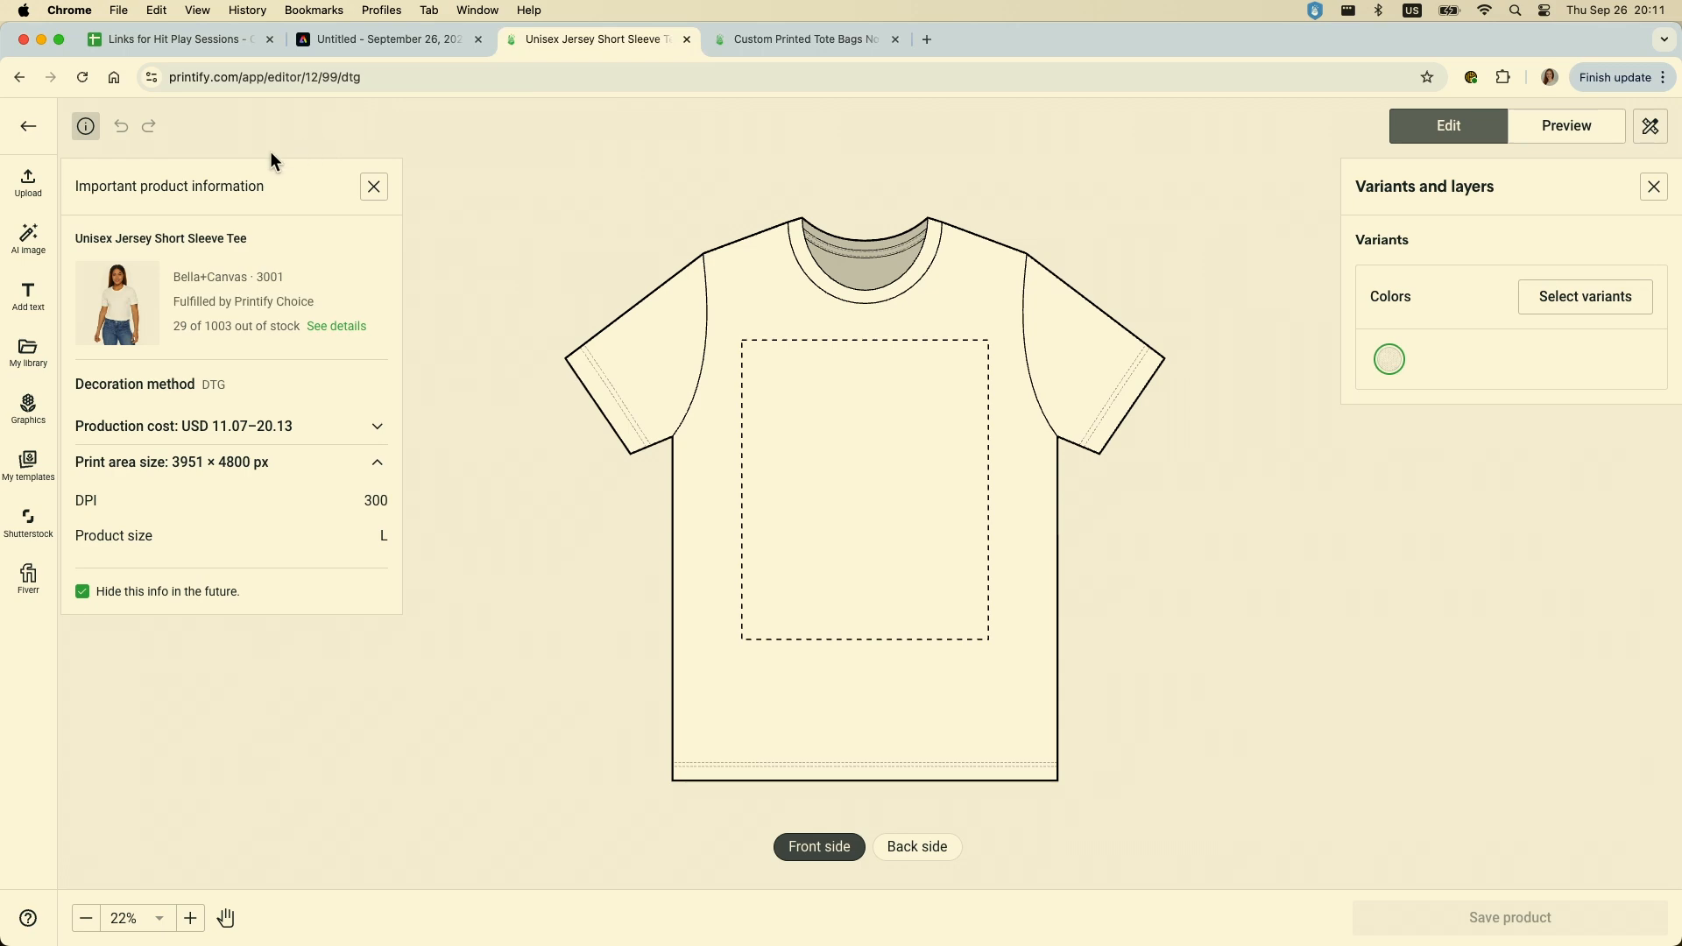
In Printify, upload "T shirt. Design Project One.png" from the Desktop onto the front of the Unisex Jersey Short Sleeve Tee
click(32, 192)
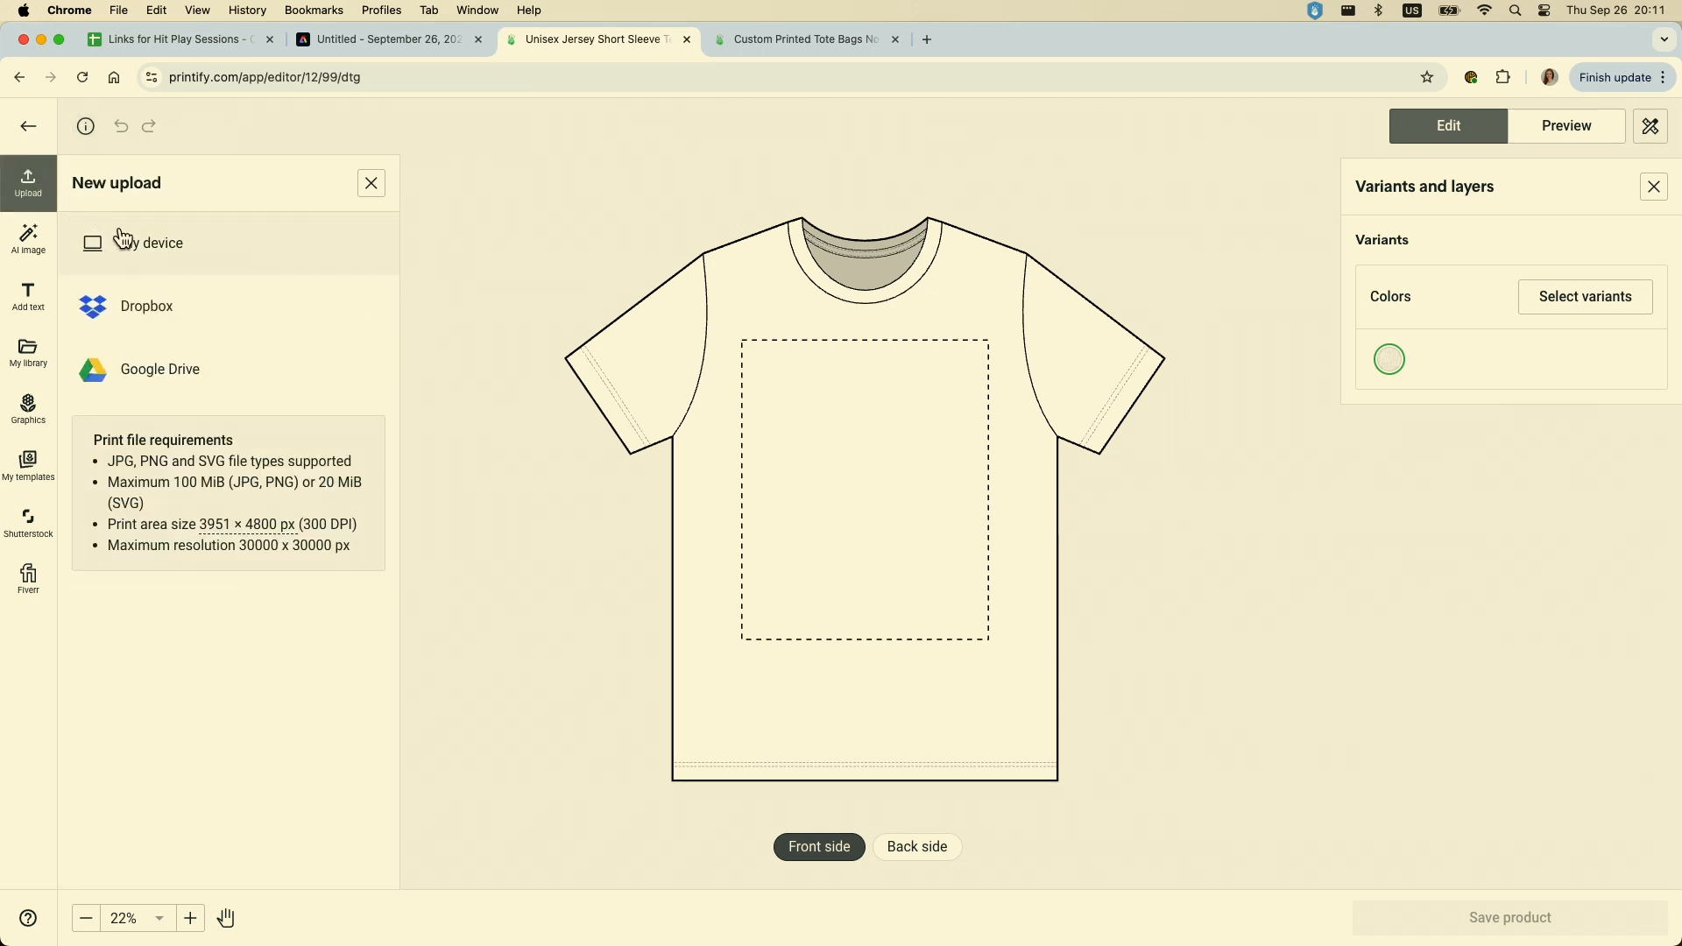
click(145, 255)
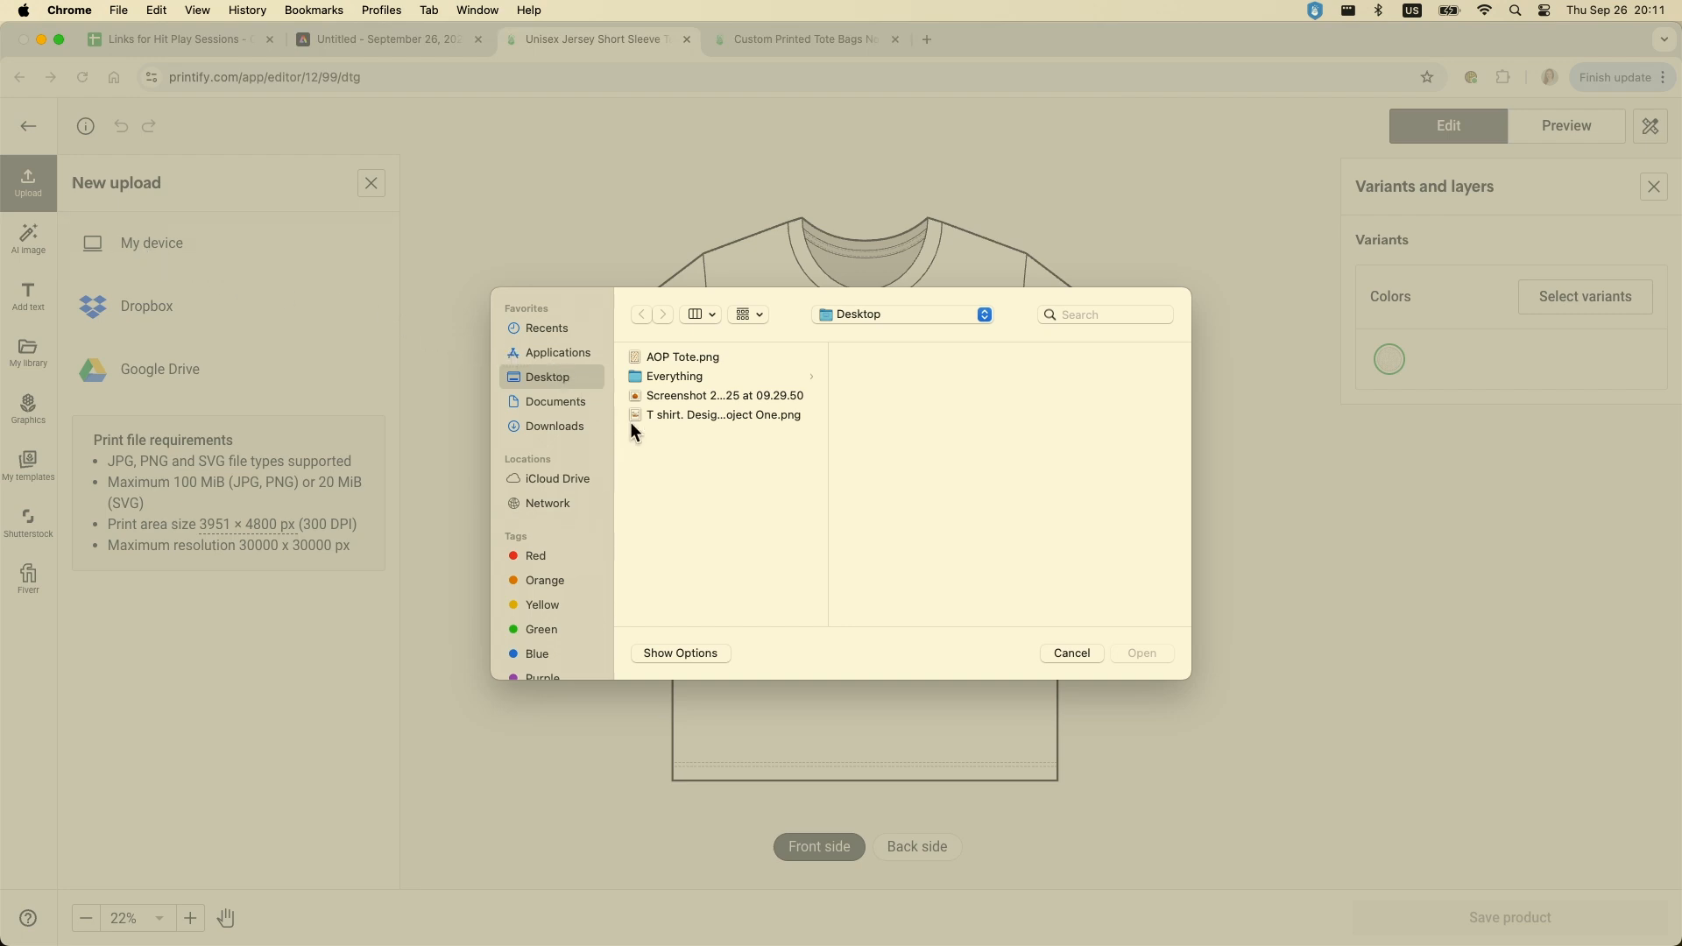
click(682, 414)
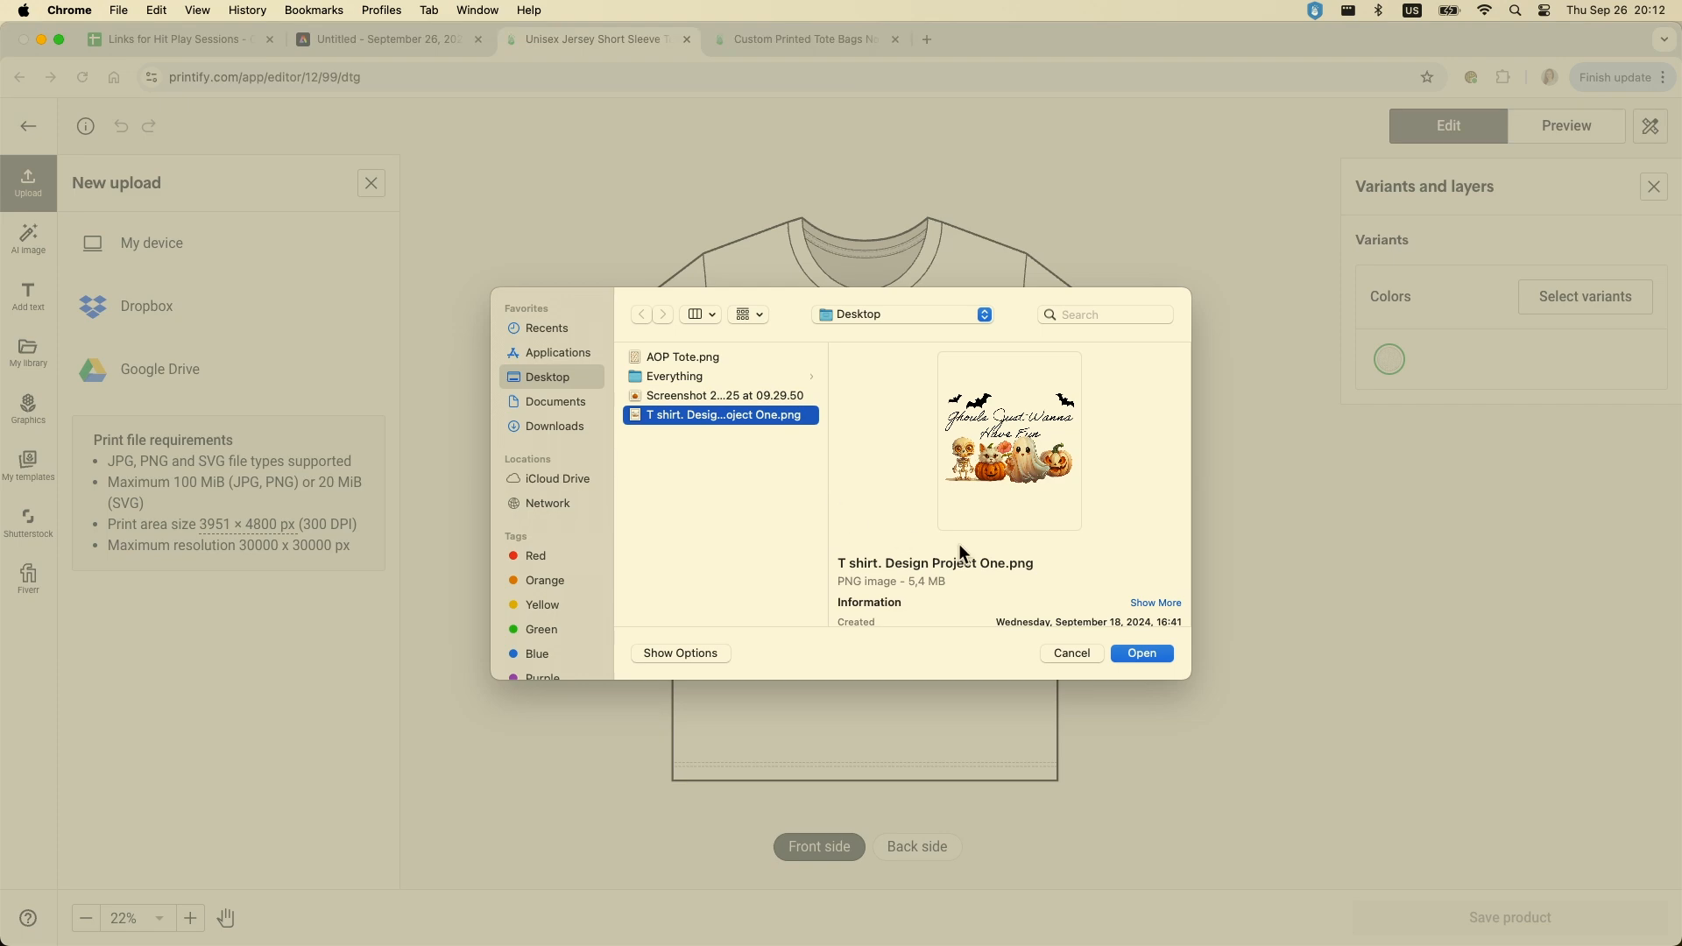
click(1138, 655)
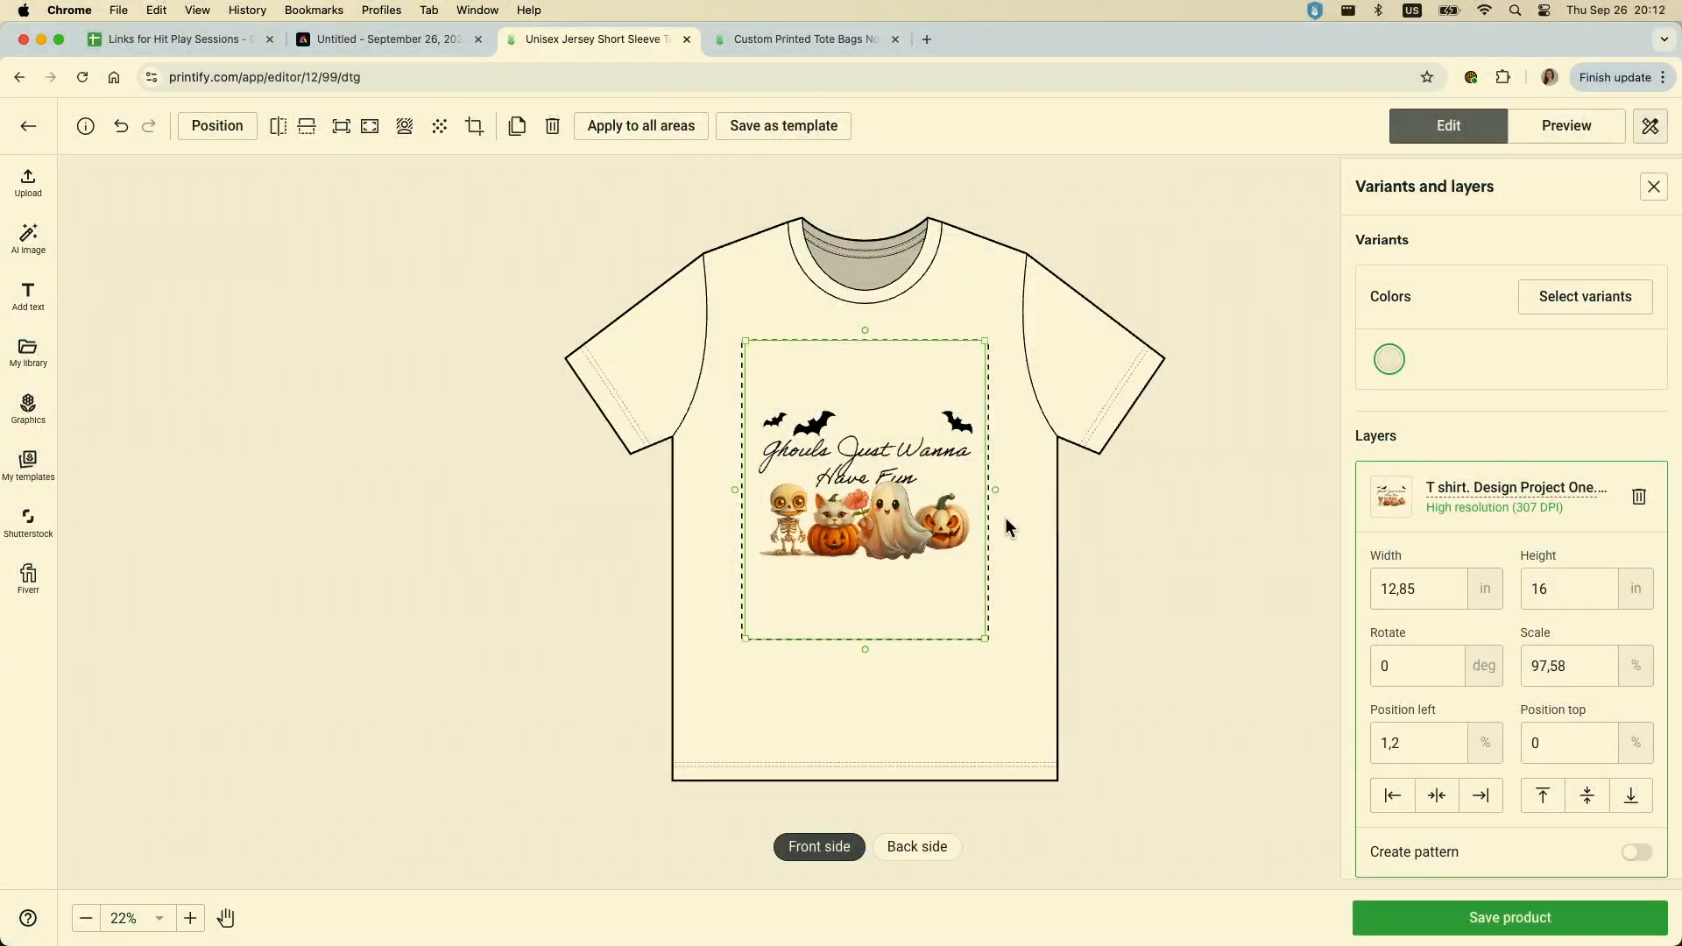
Scale the shirt design down to about 83%, centre it with its artwork at the top of the print area, and preview the mockup
drag(941, 537, 942, 476)
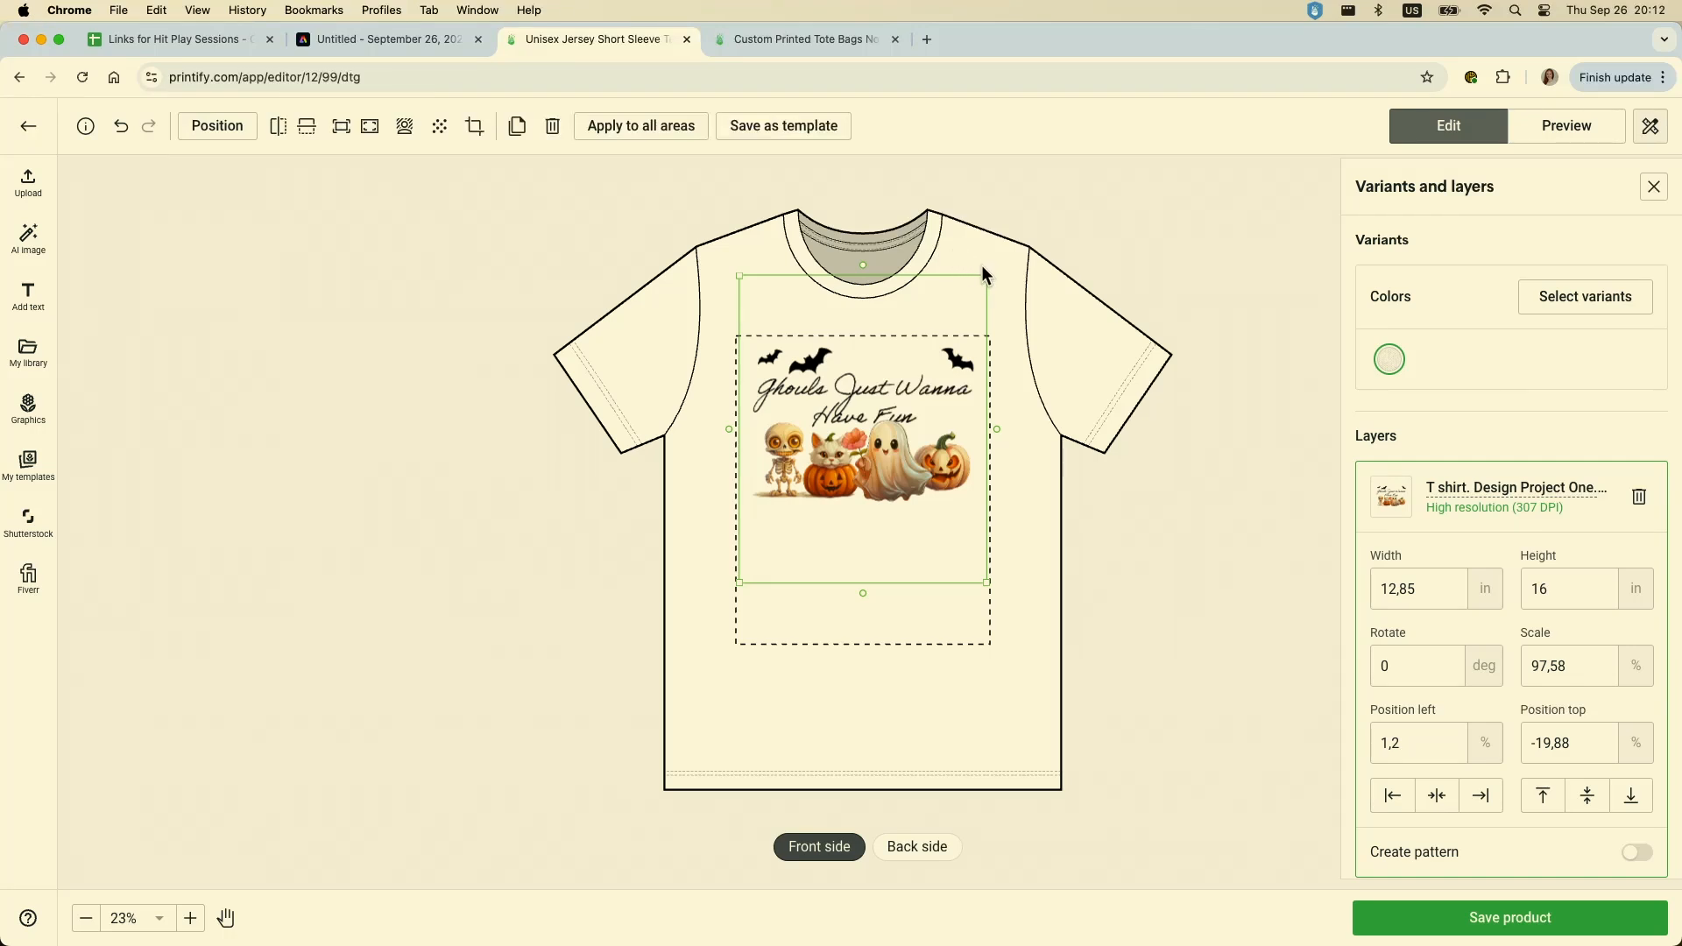
drag(987, 278, 943, 315)
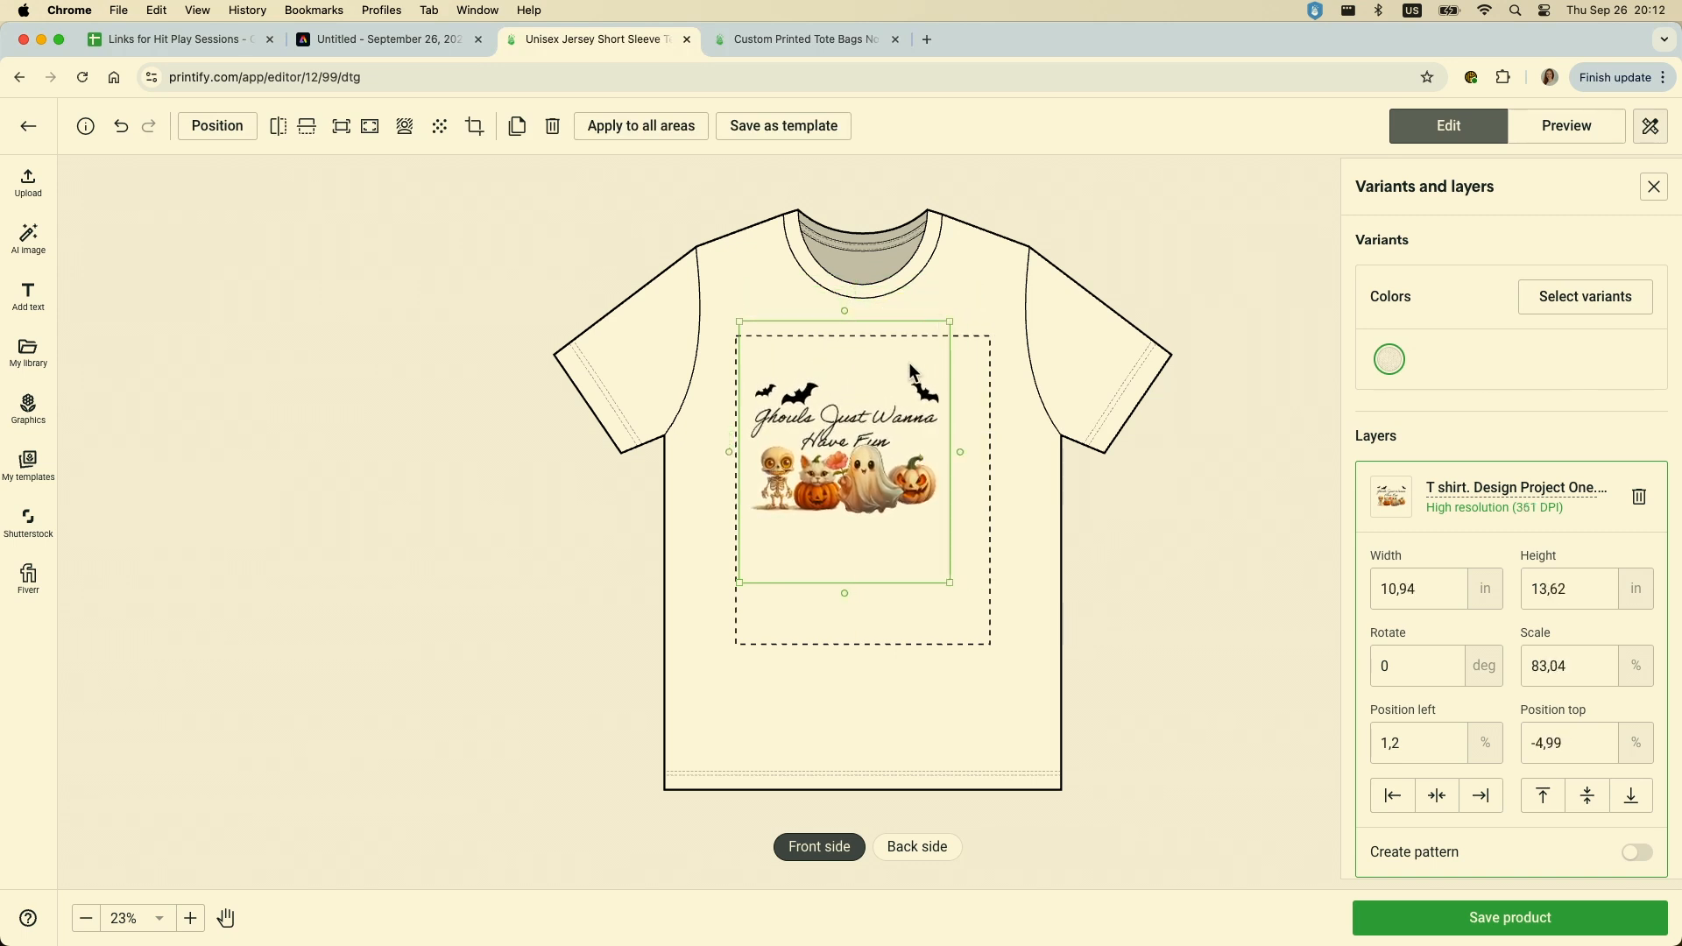
drag(884, 414, 905, 381)
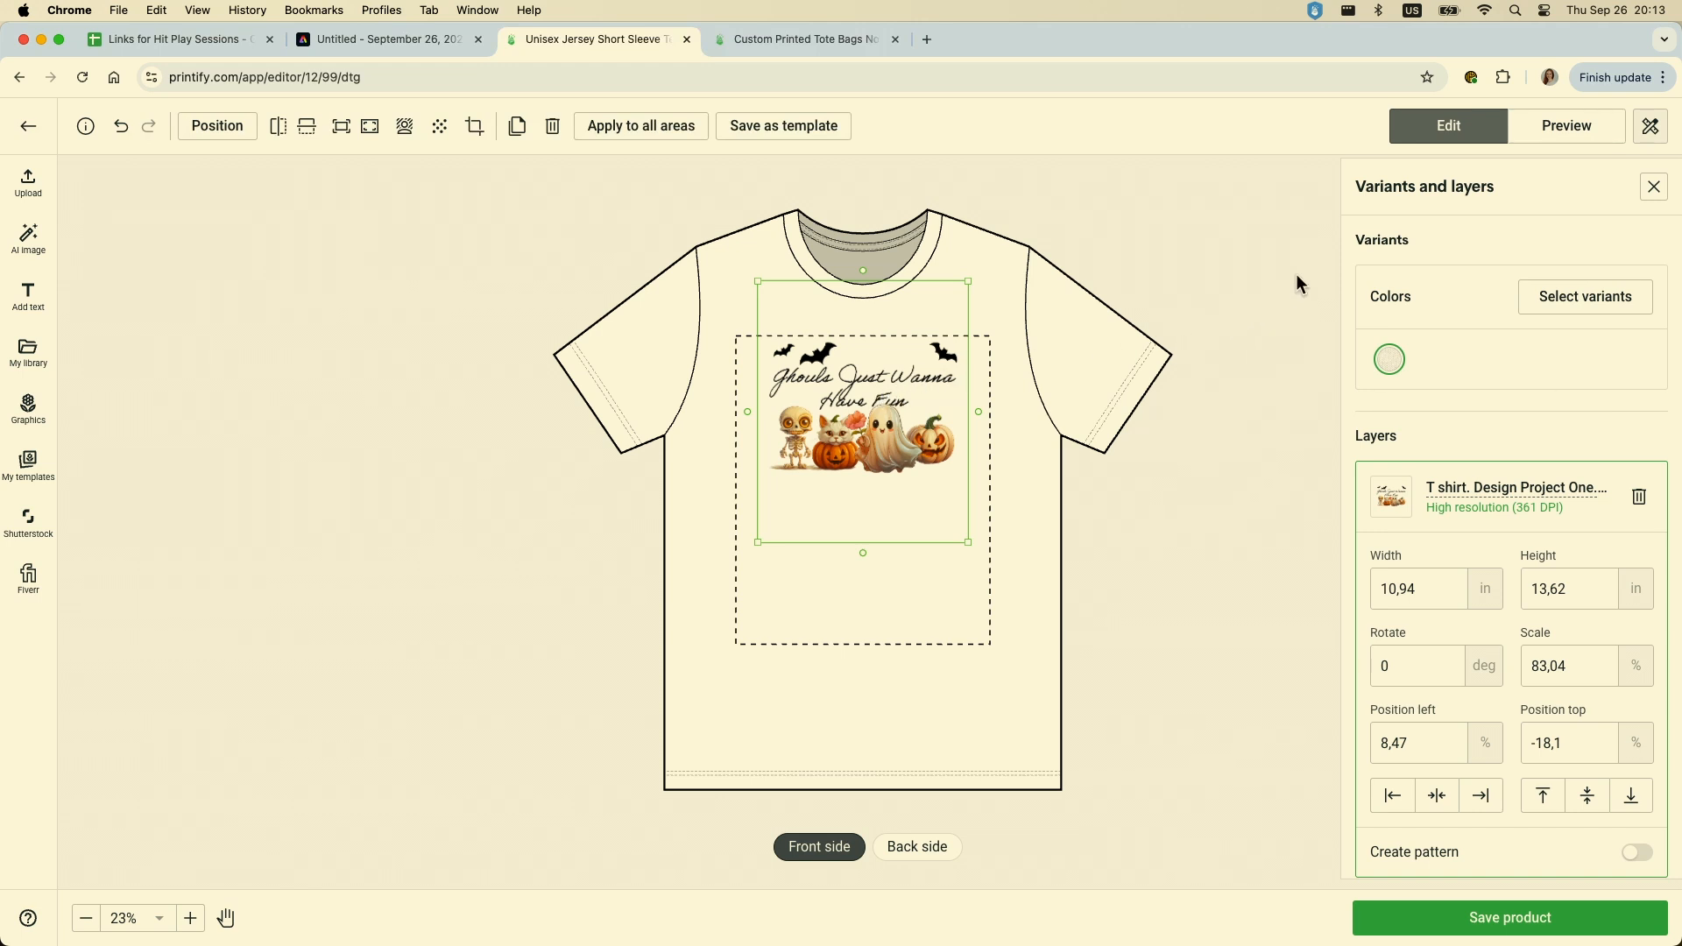
click(1564, 136)
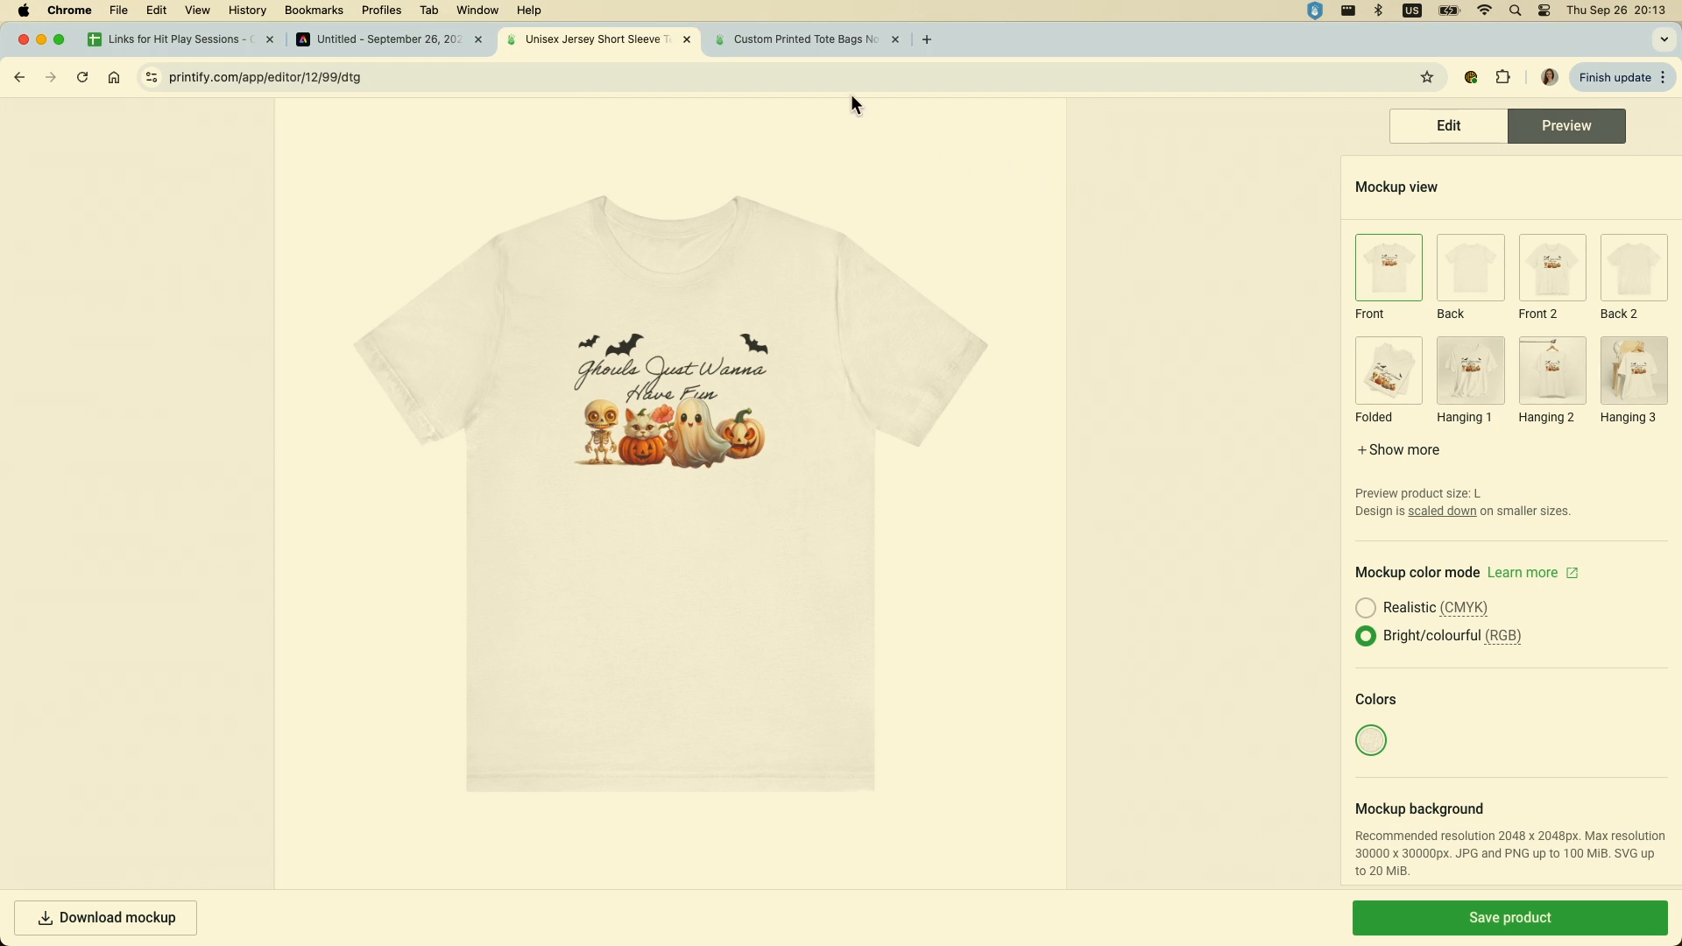
Start designing the Tote Bag (AOP) with MWW On Demand and show its product information, including the print area size
click(787, 42)
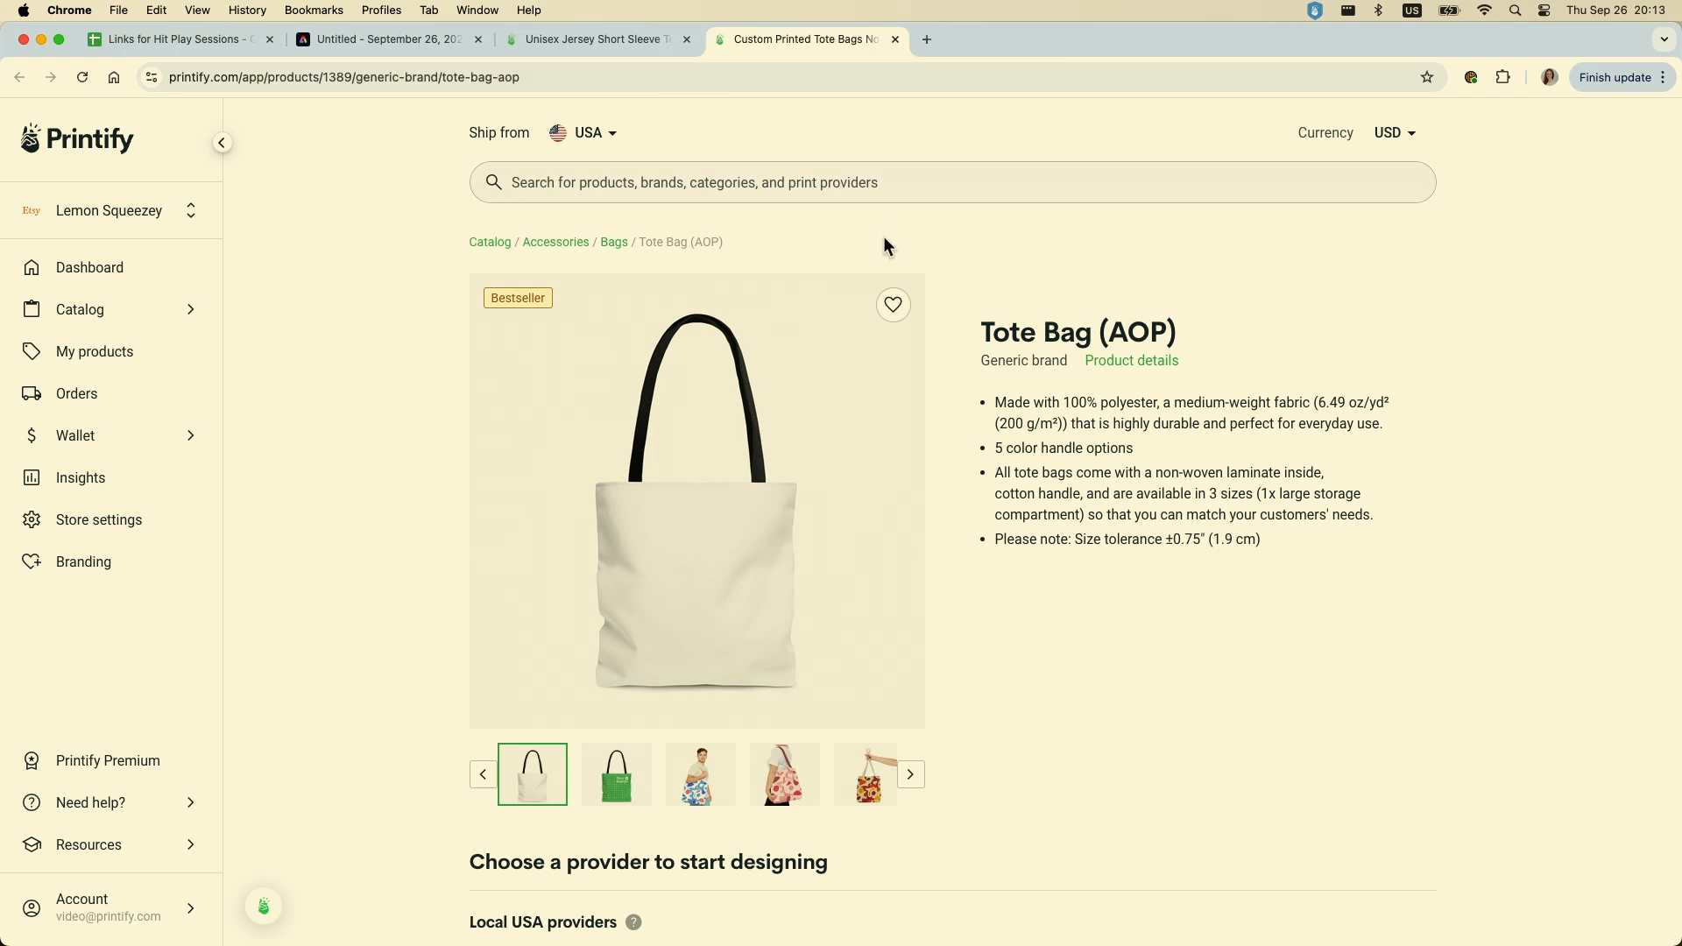
scroll(910, 319, down, 3)
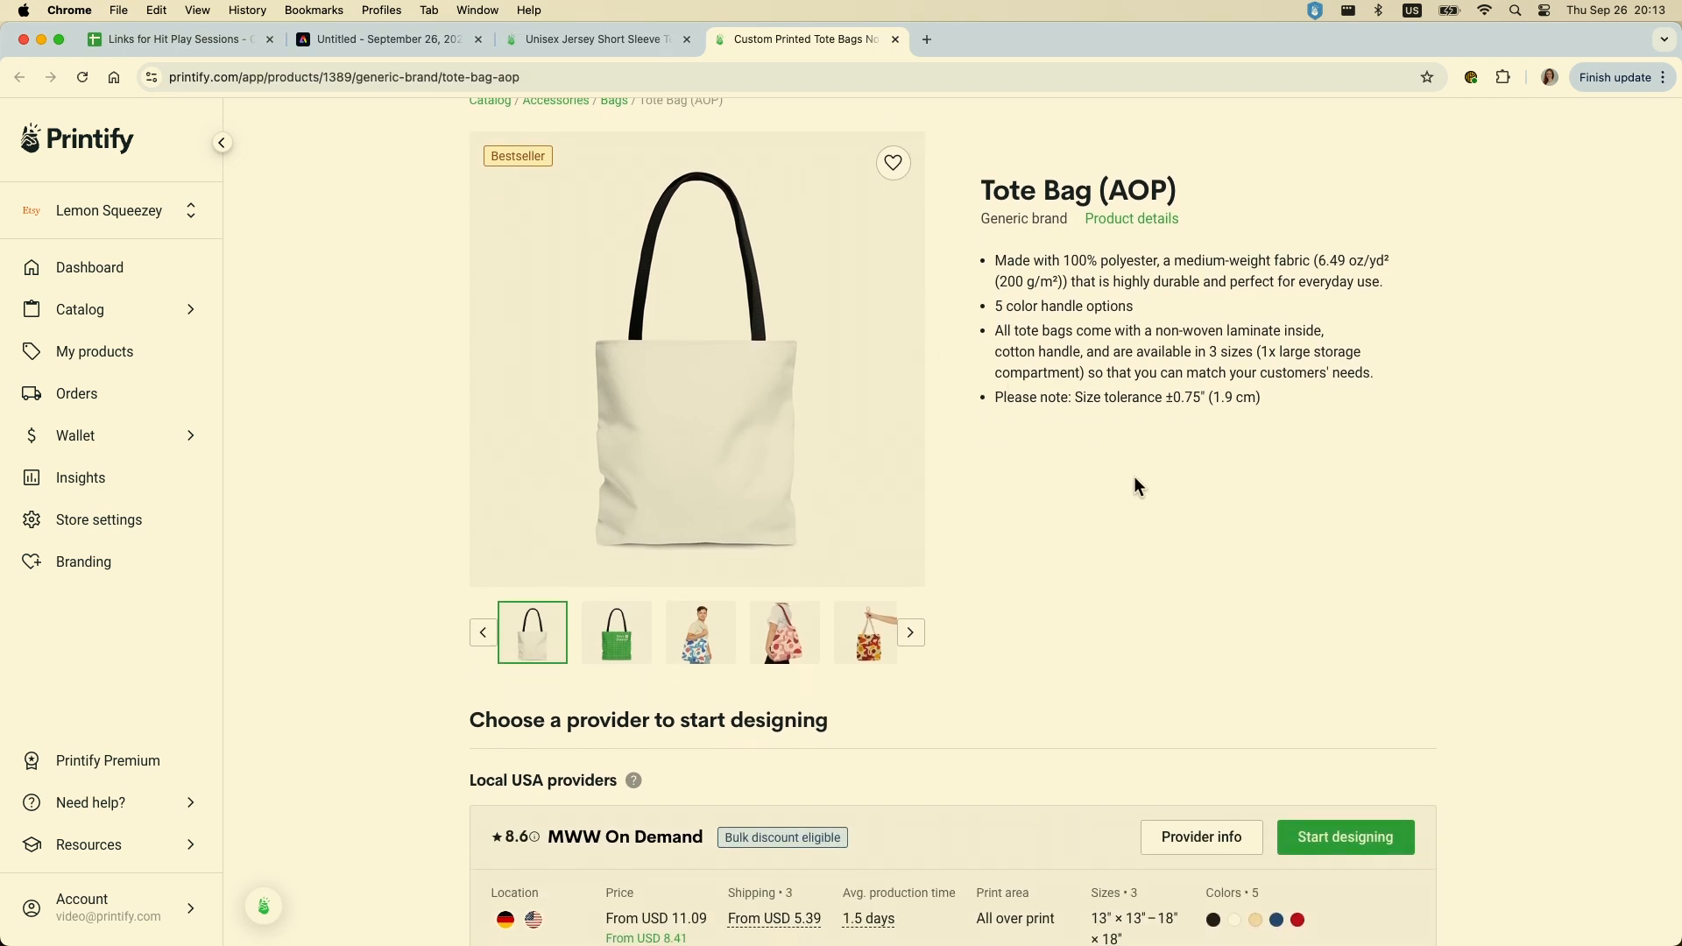
scroll(1279, 711, up, 1)
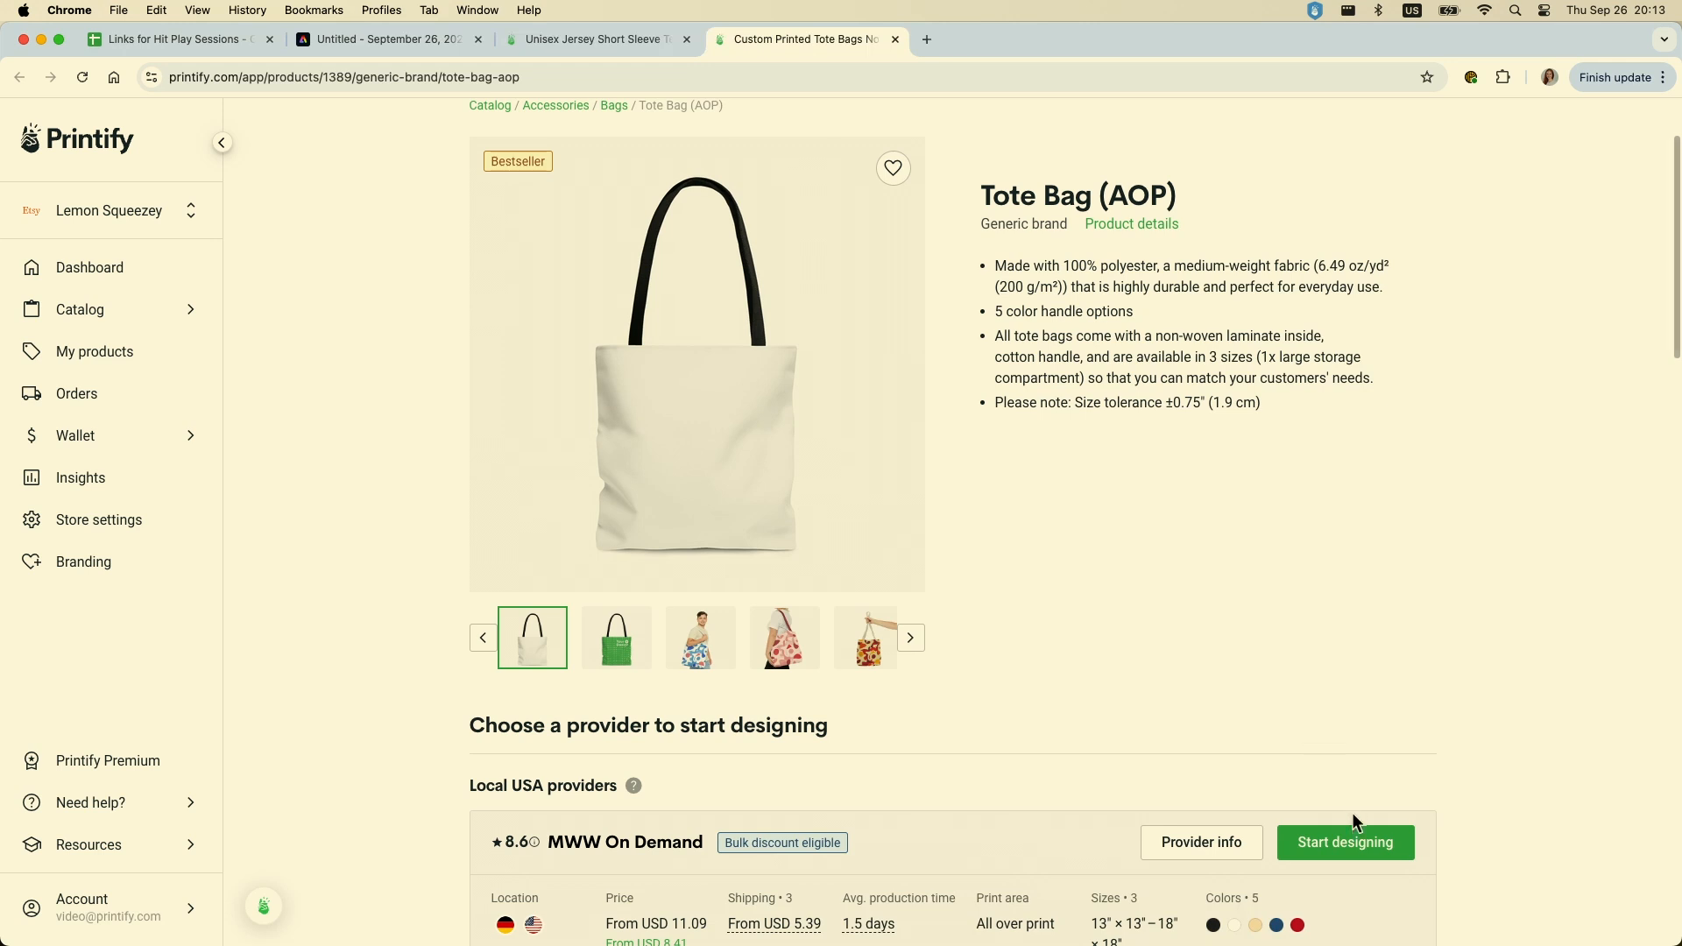
scroll(1340, 852, up, 1)
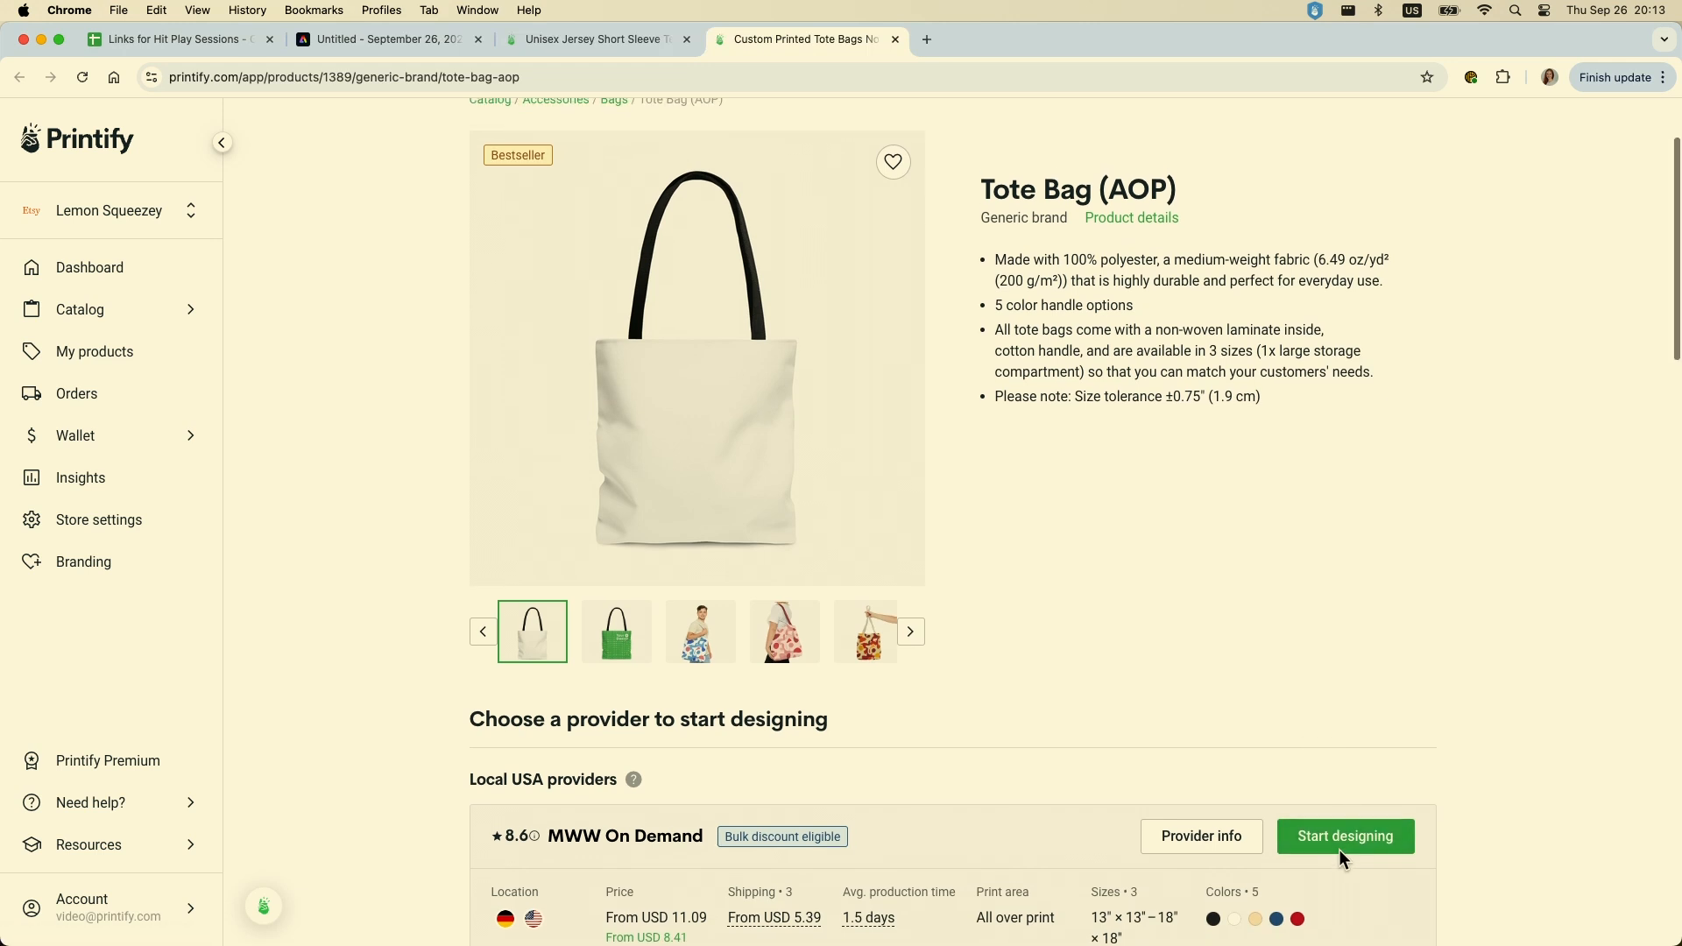
click(1341, 854)
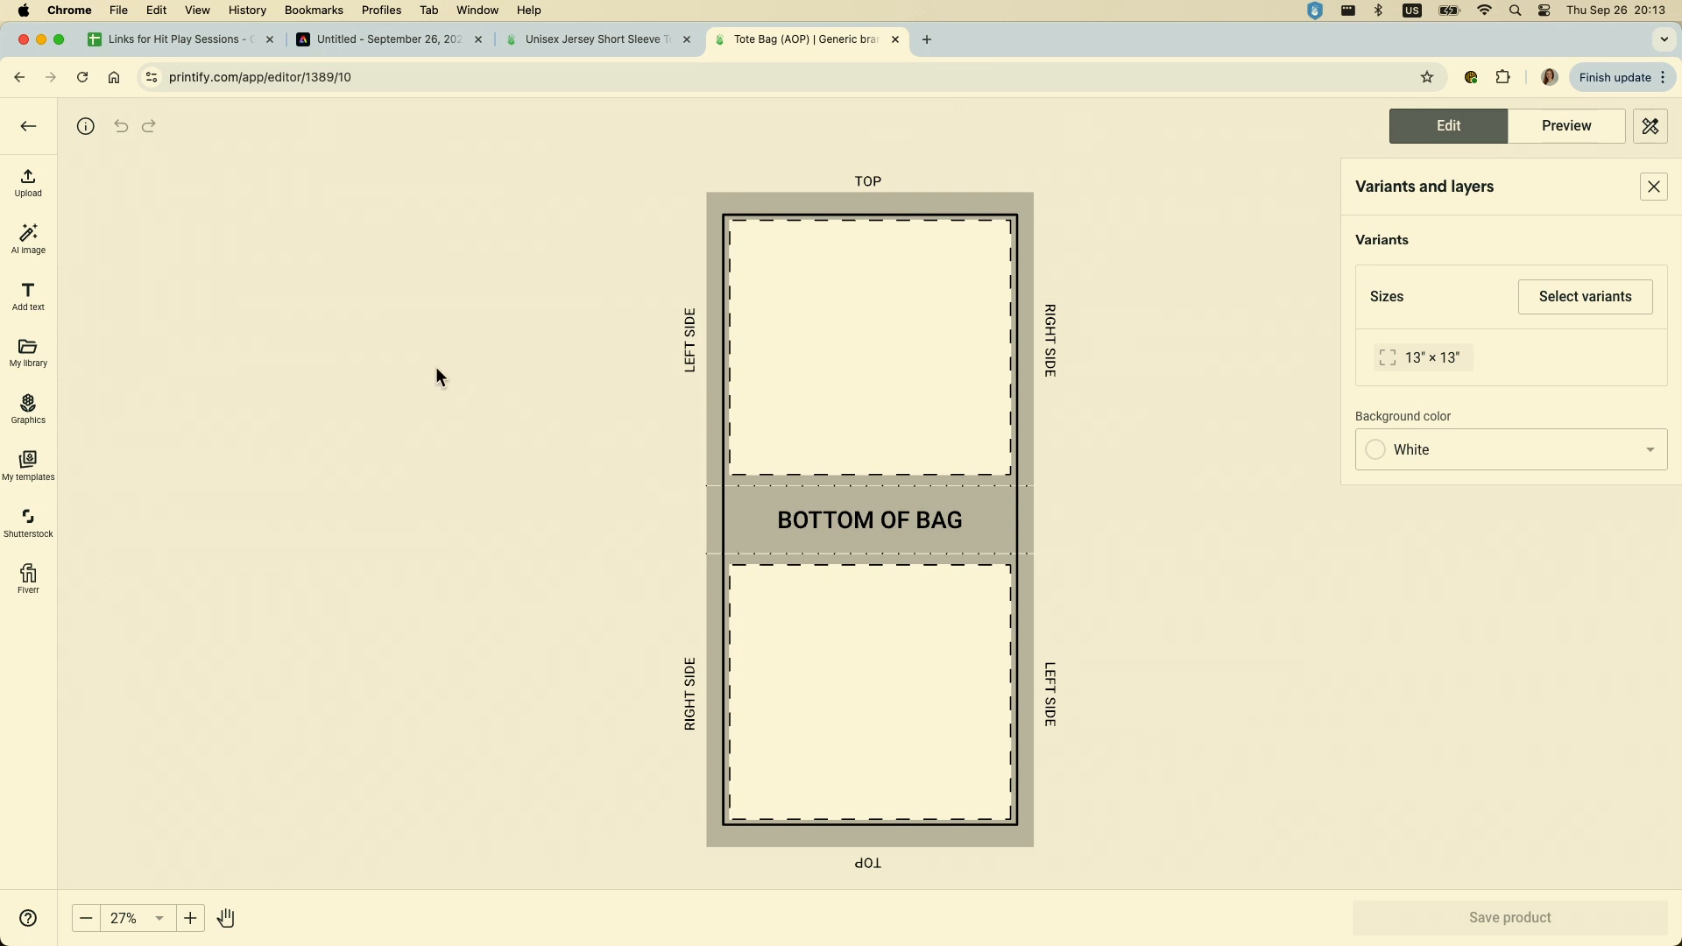
click(86, 128)
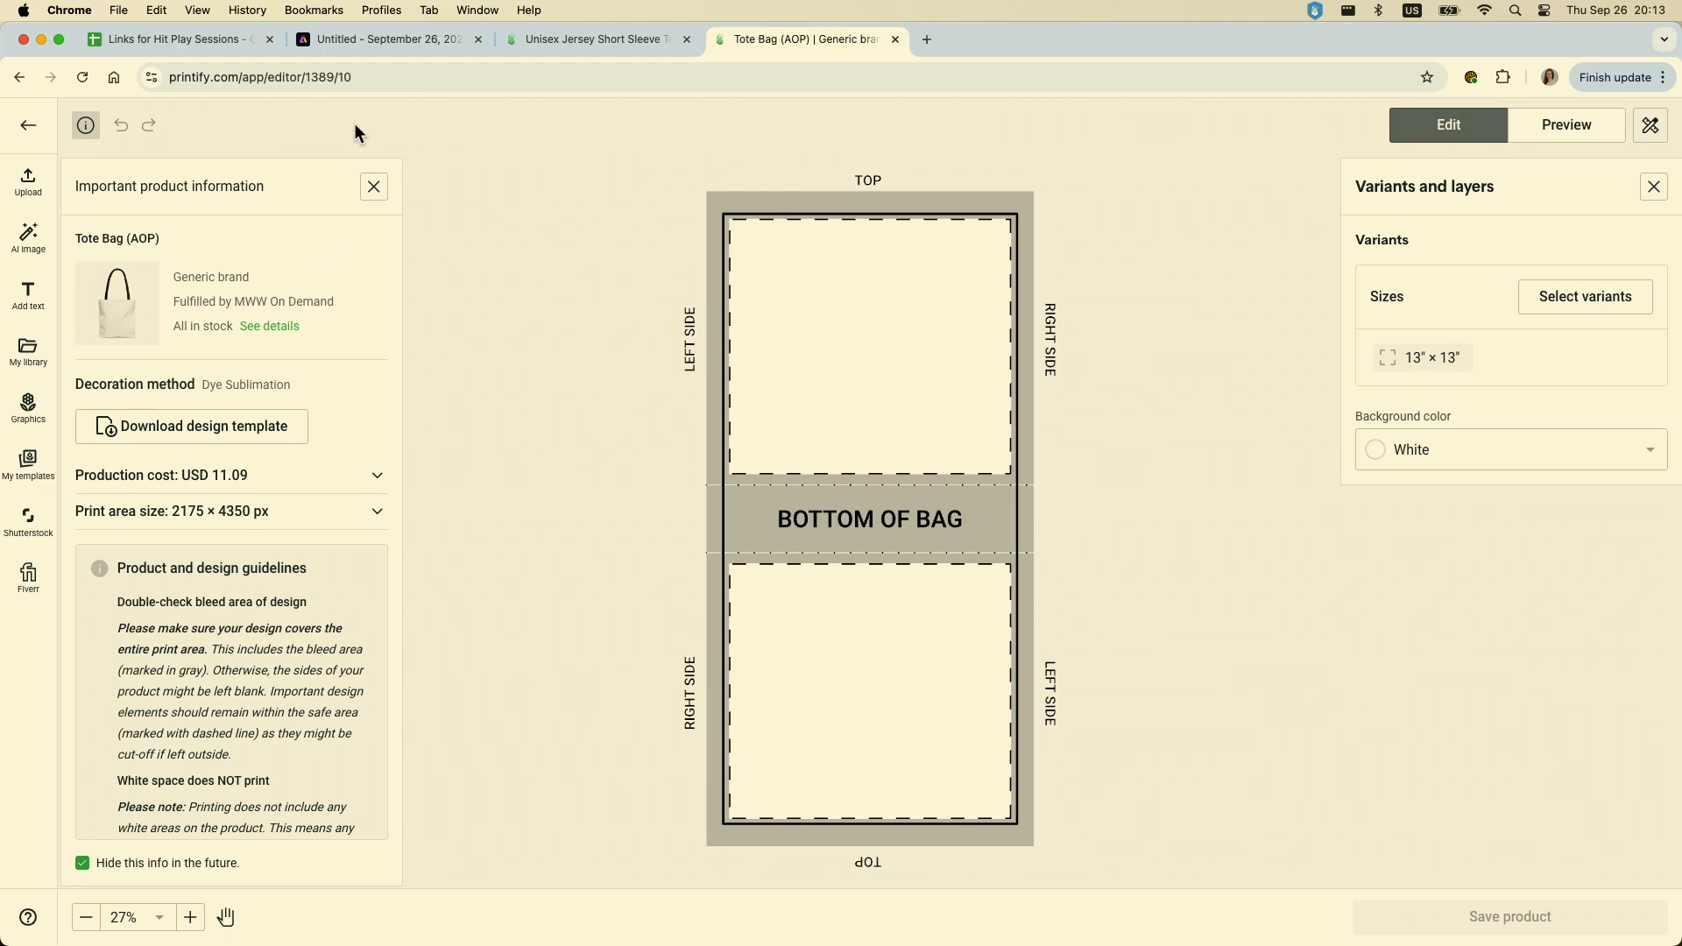
Switch to Adobe Express and create a new custom-size file 2175 px wide and 4350 px high
click(402, 46)
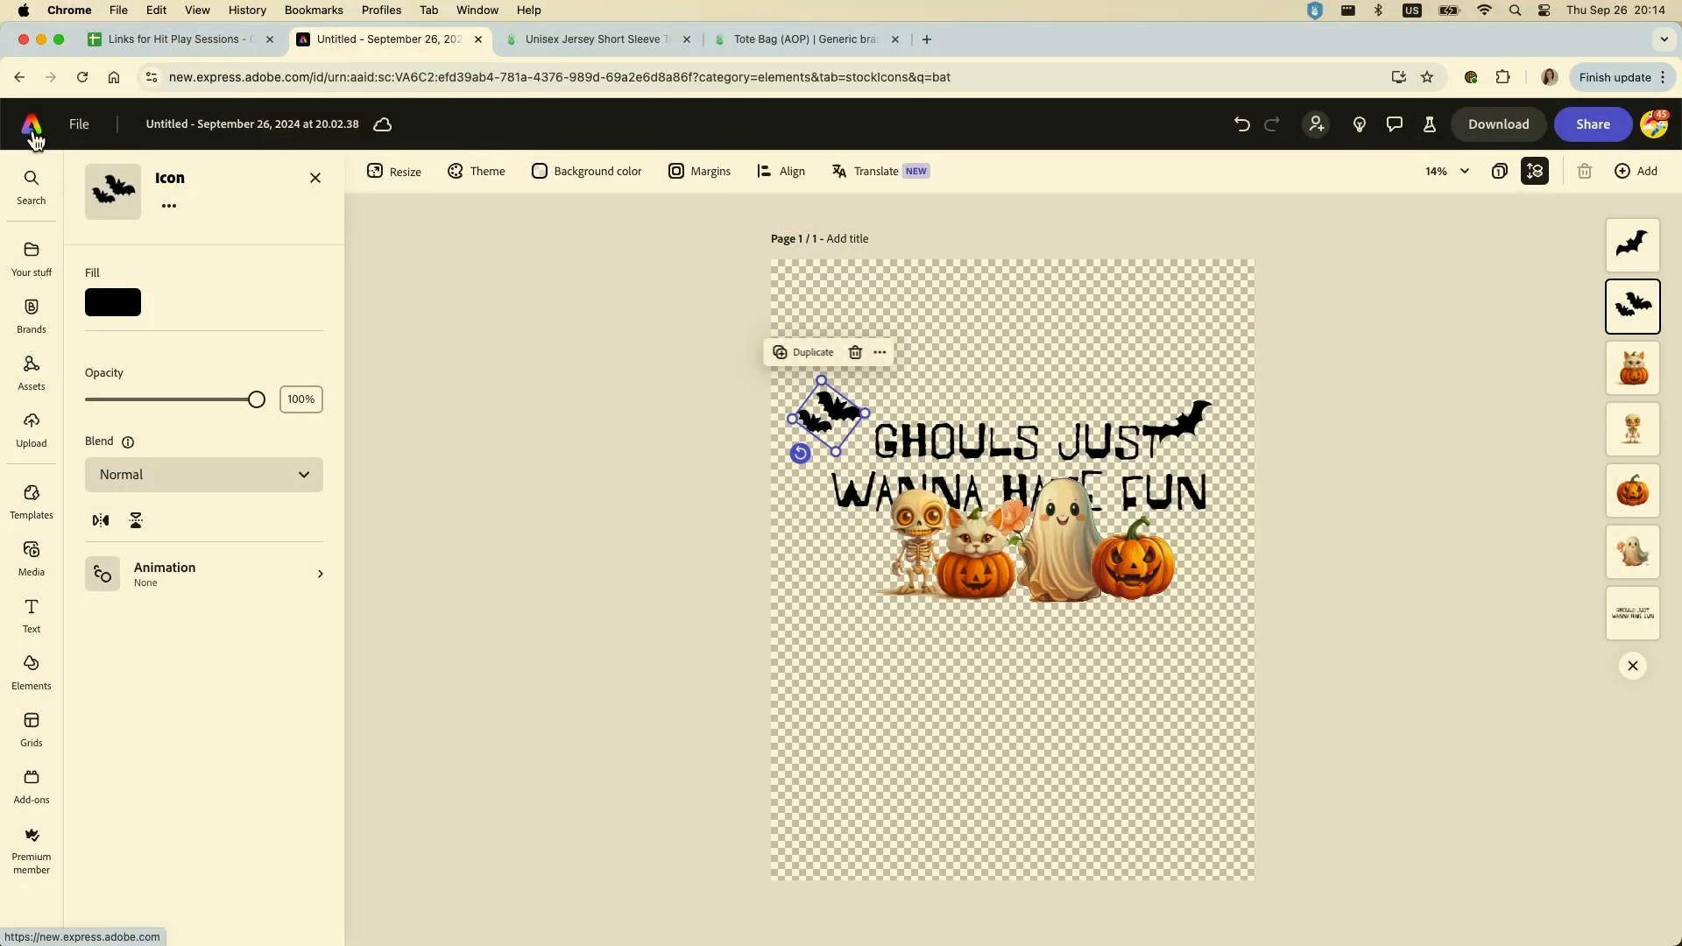
click(33, 127)
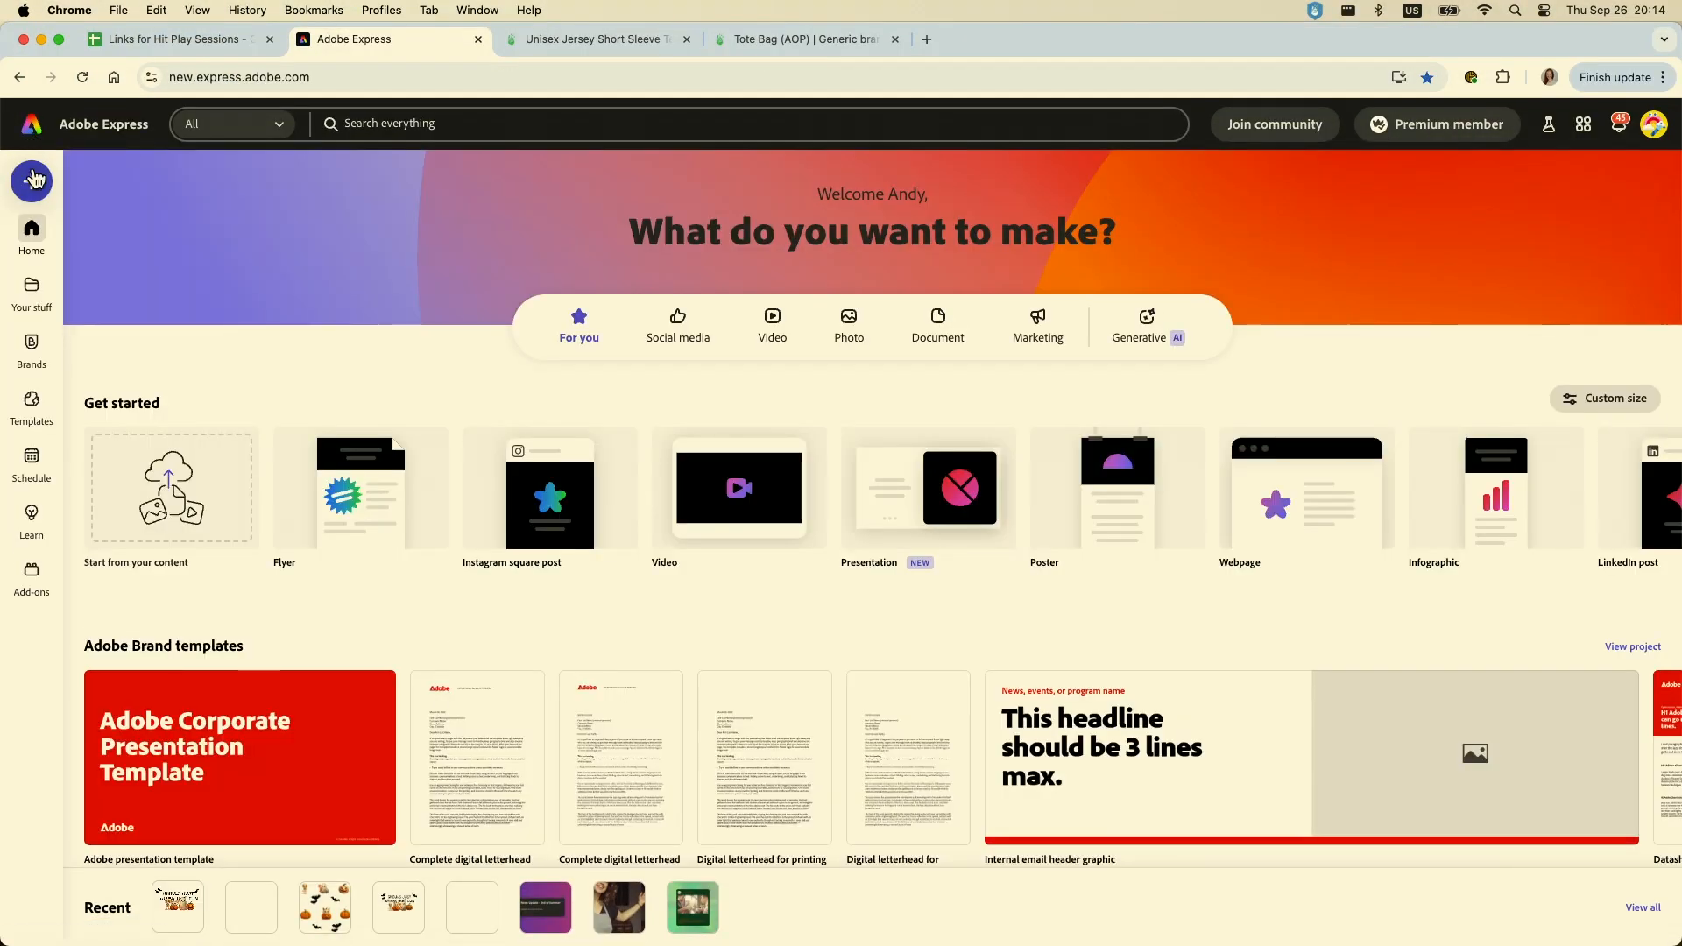
click(33, 180)
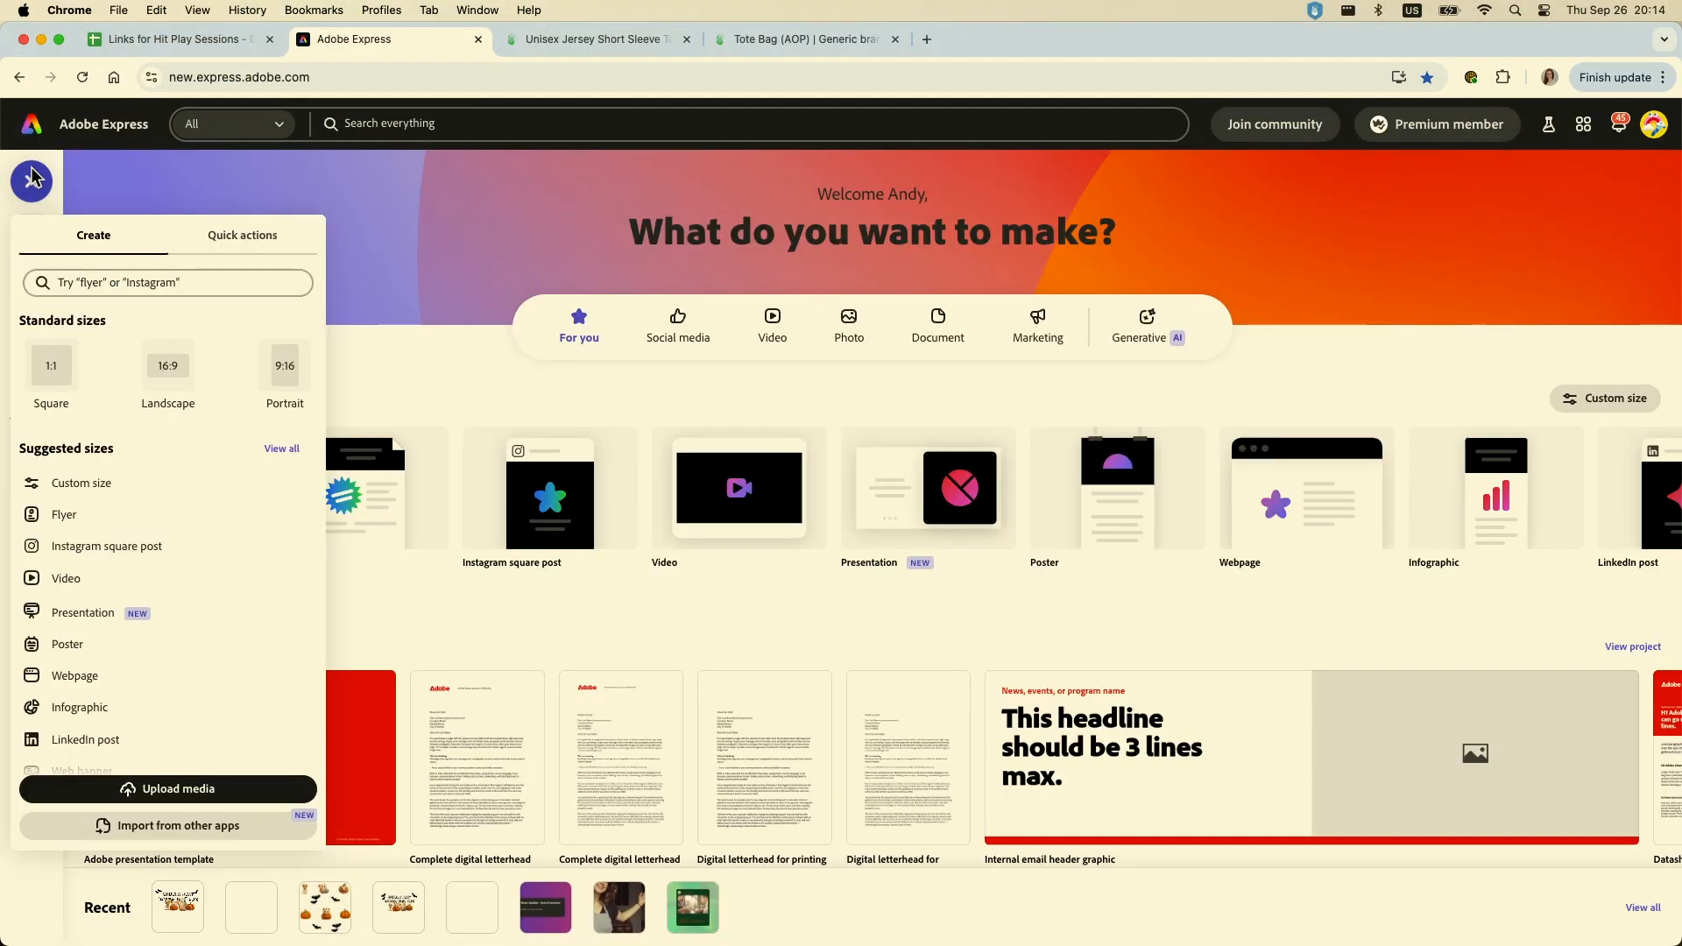
click(101, 484)
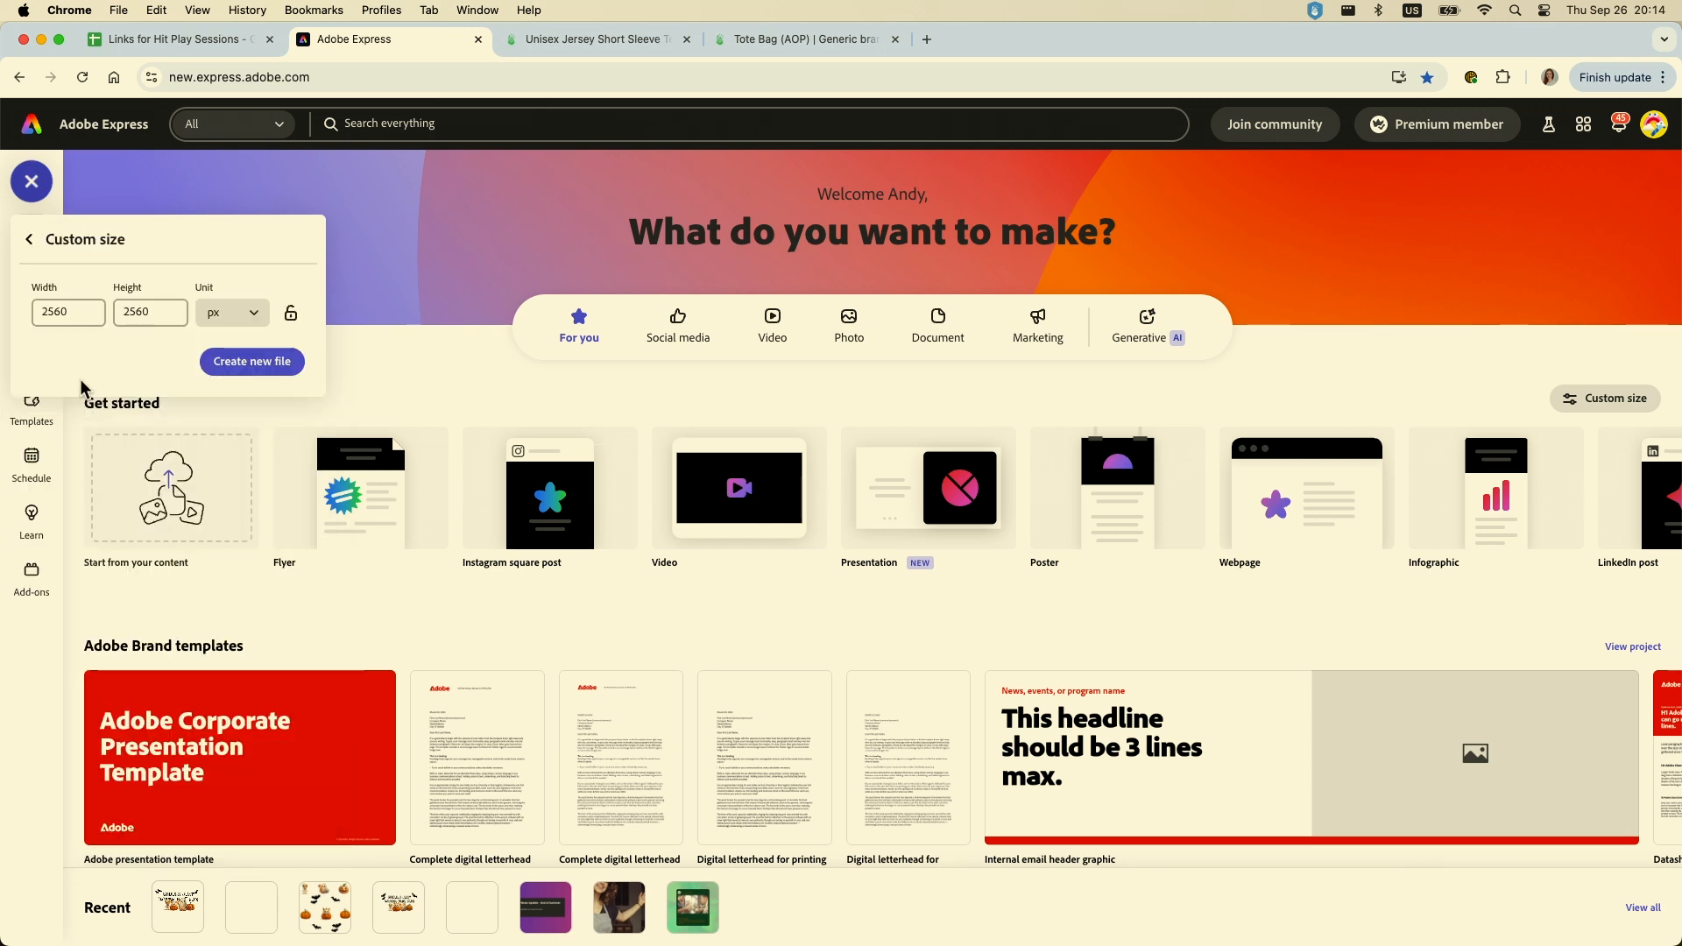
click(85, 311)
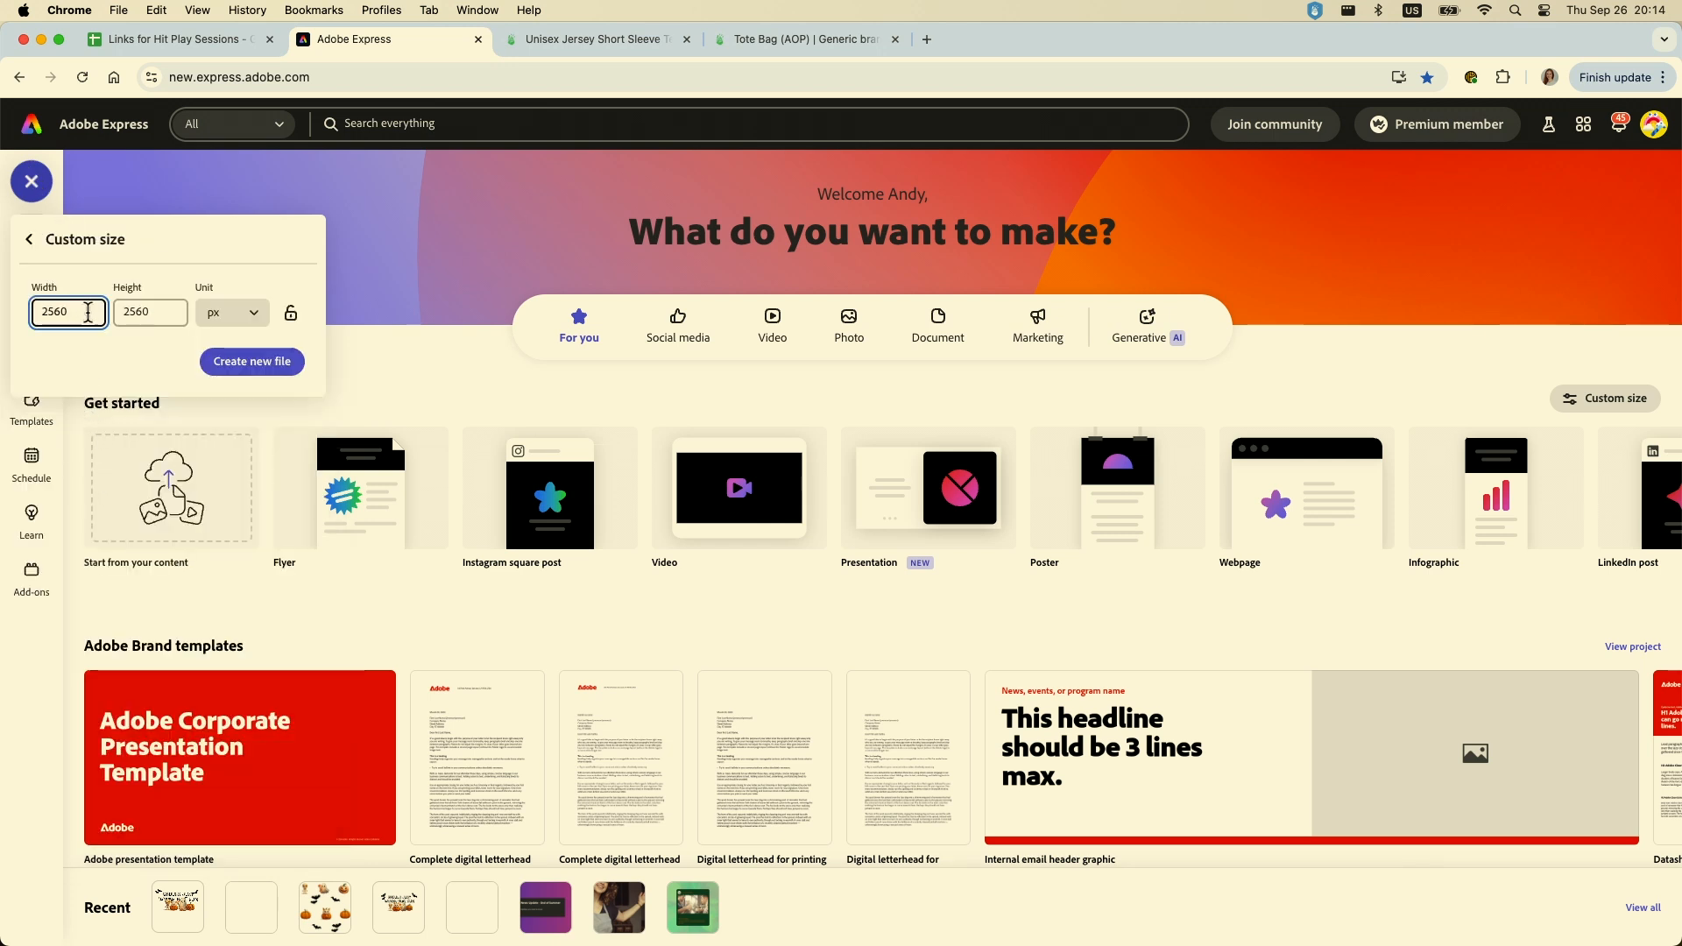
key(BackSpace)
key(BackSpace)
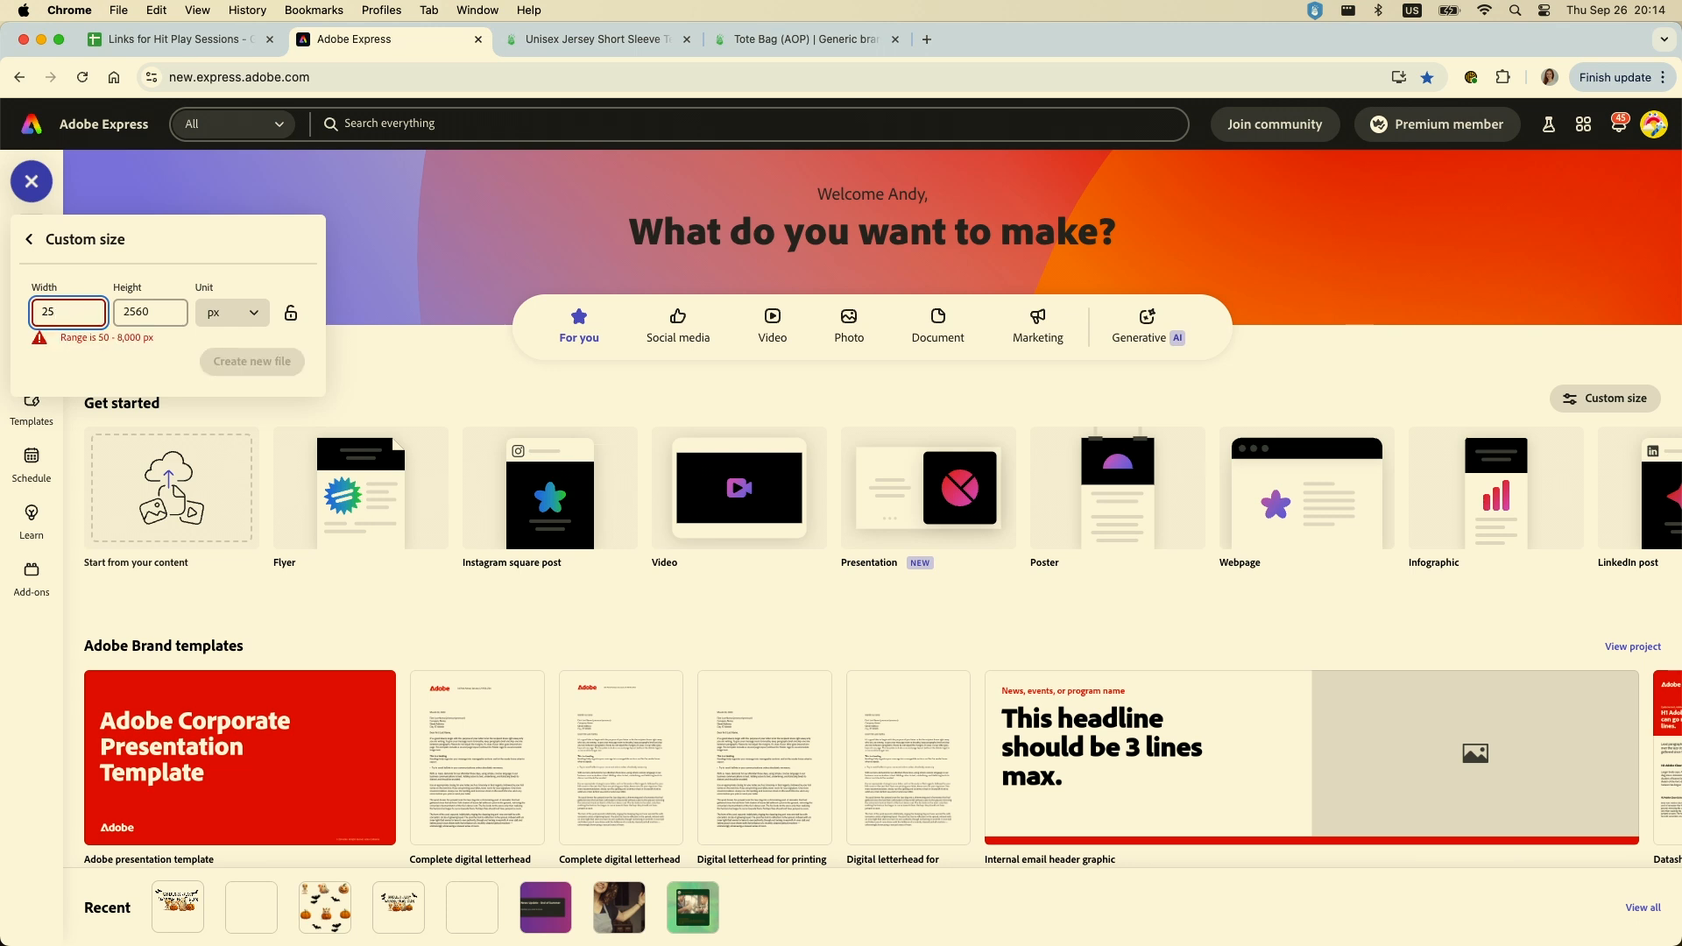
text(175)
key(Tab)
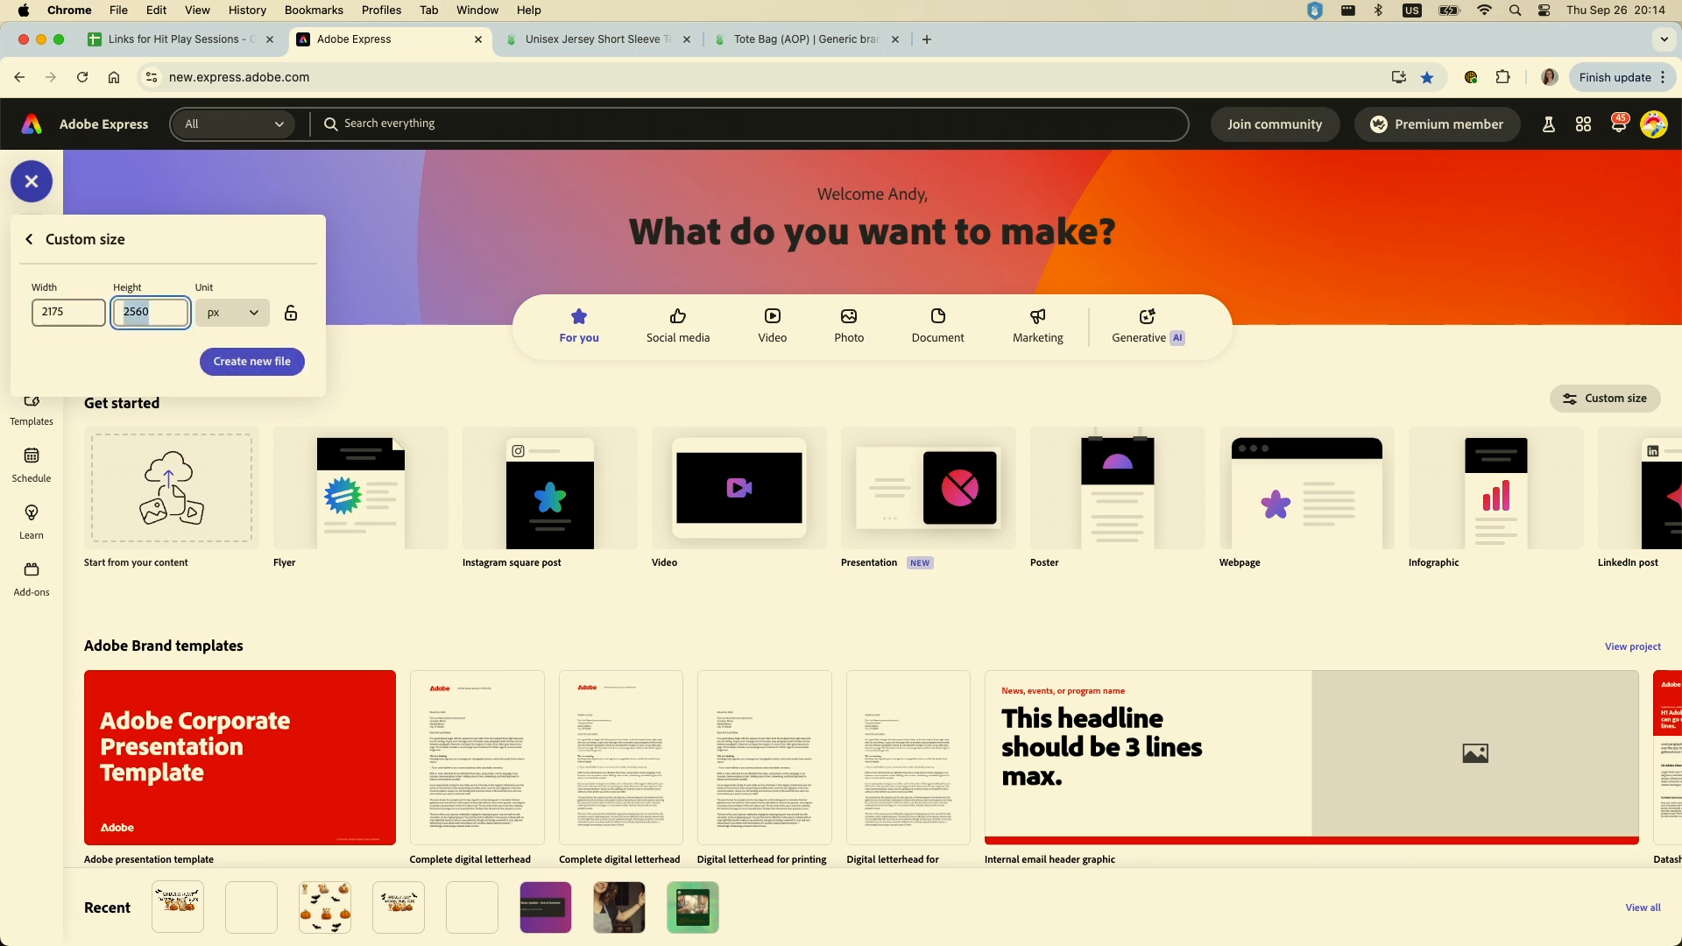
text(4350)
scroll(89, 323, down, 1)
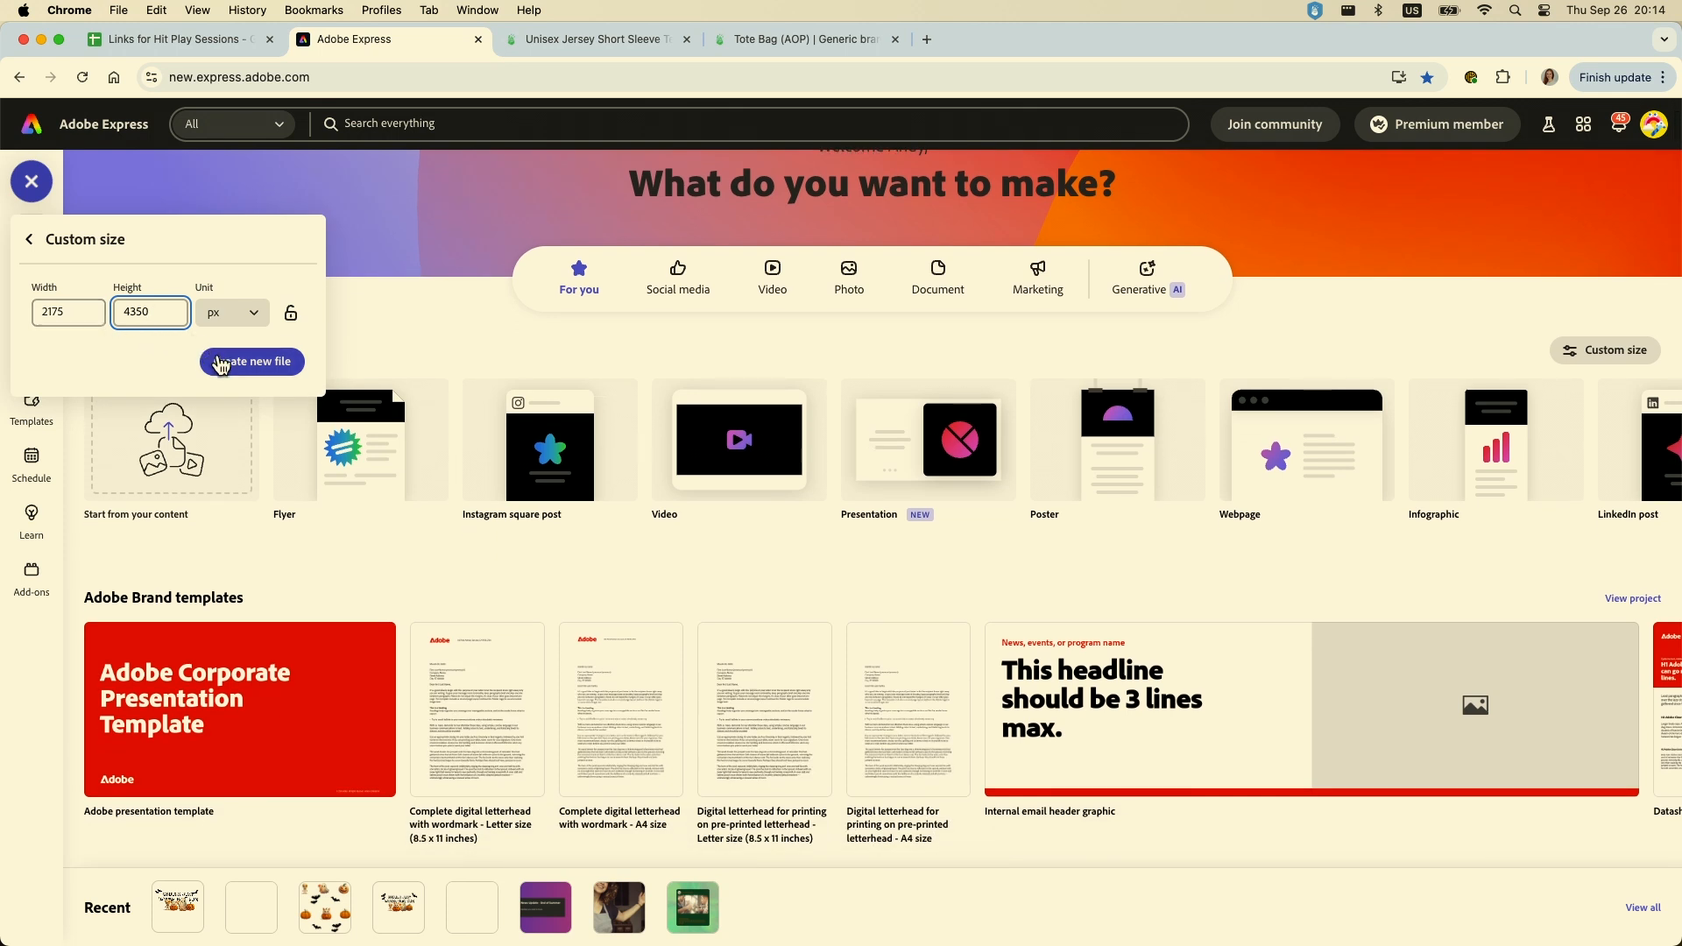
click(228, 362)
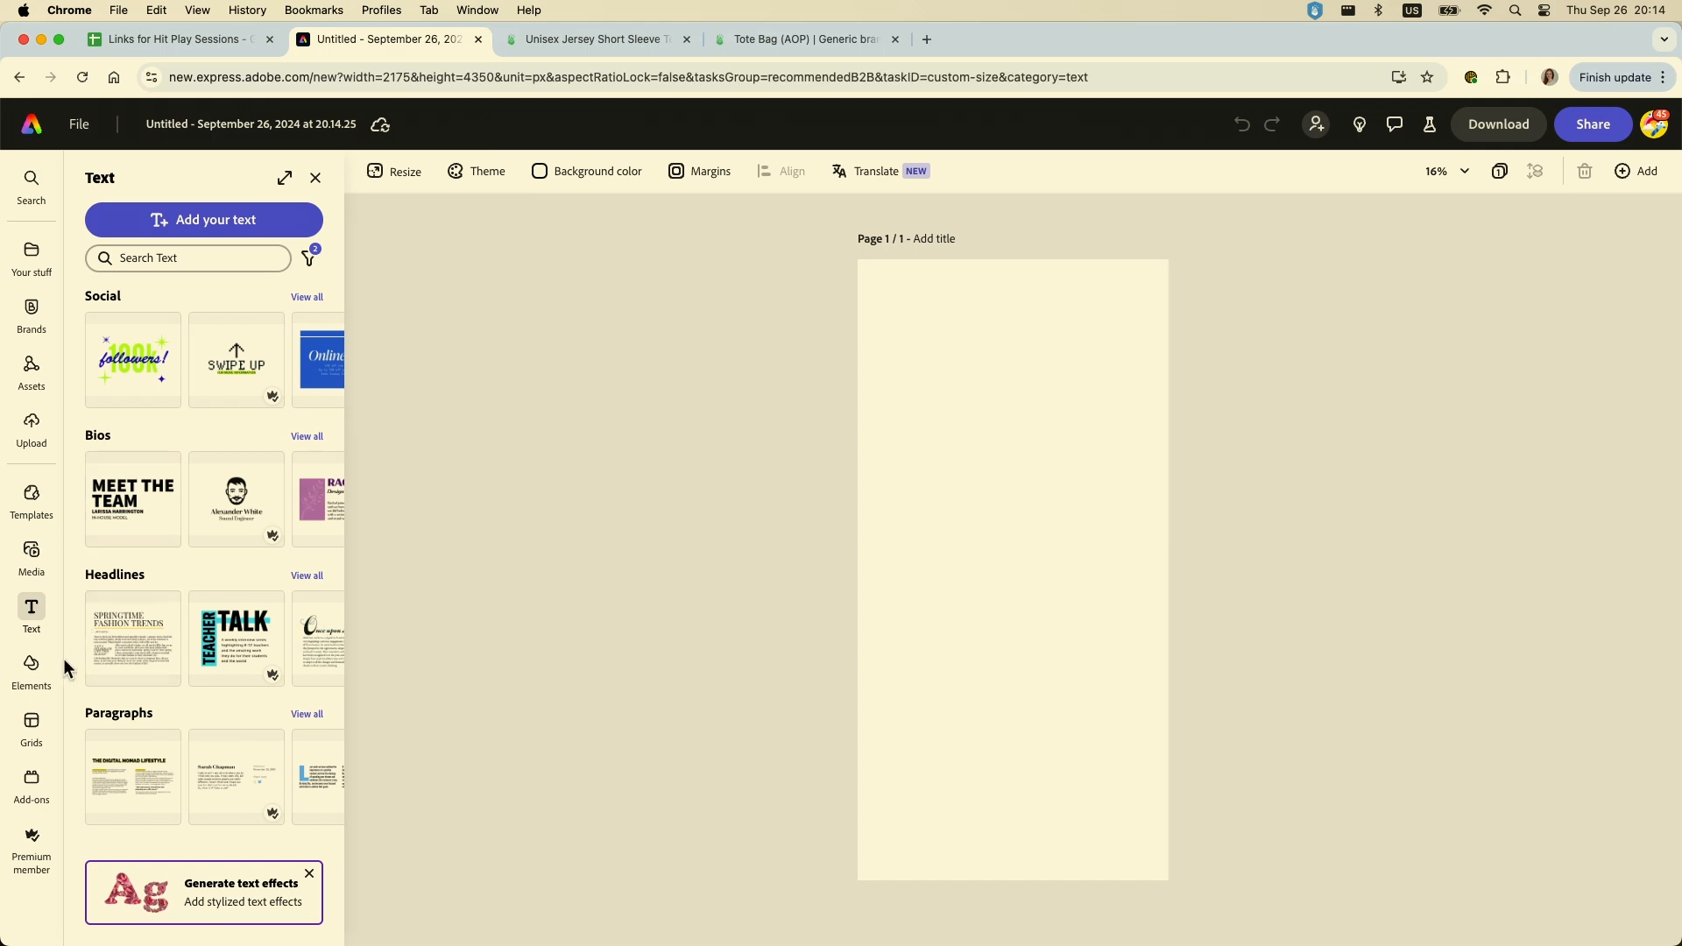
Browse all the pumpkin design assets in the Elements library for artwork suited to the tote bag pattern
click(31, 671)
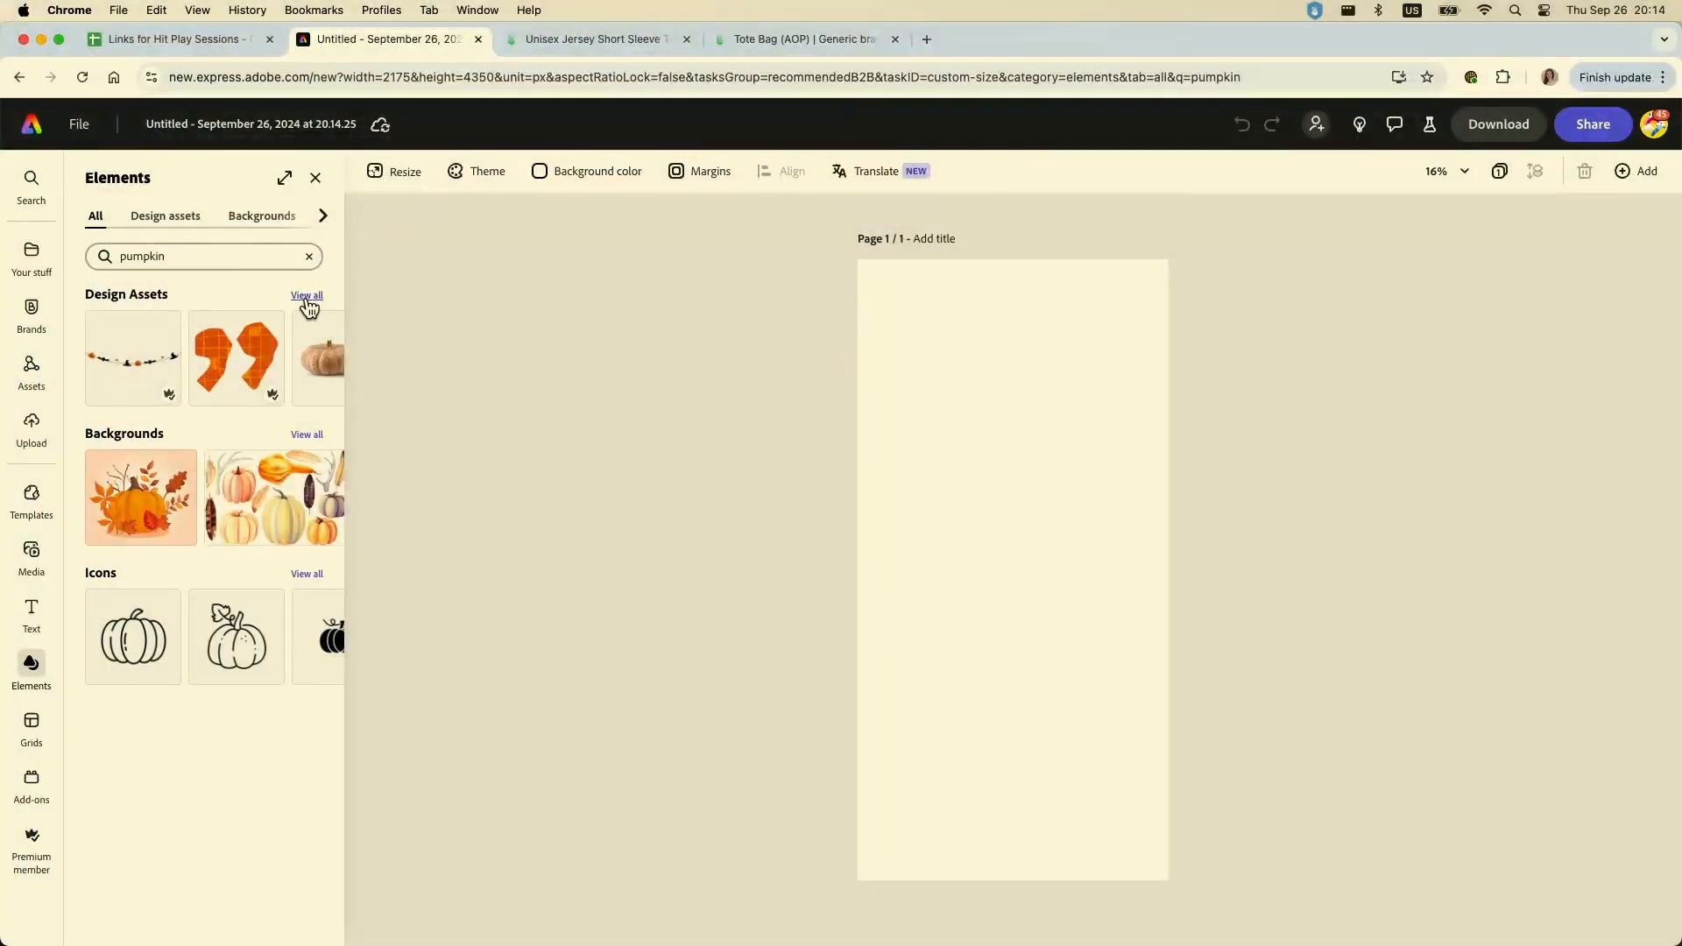
click(307, 295)
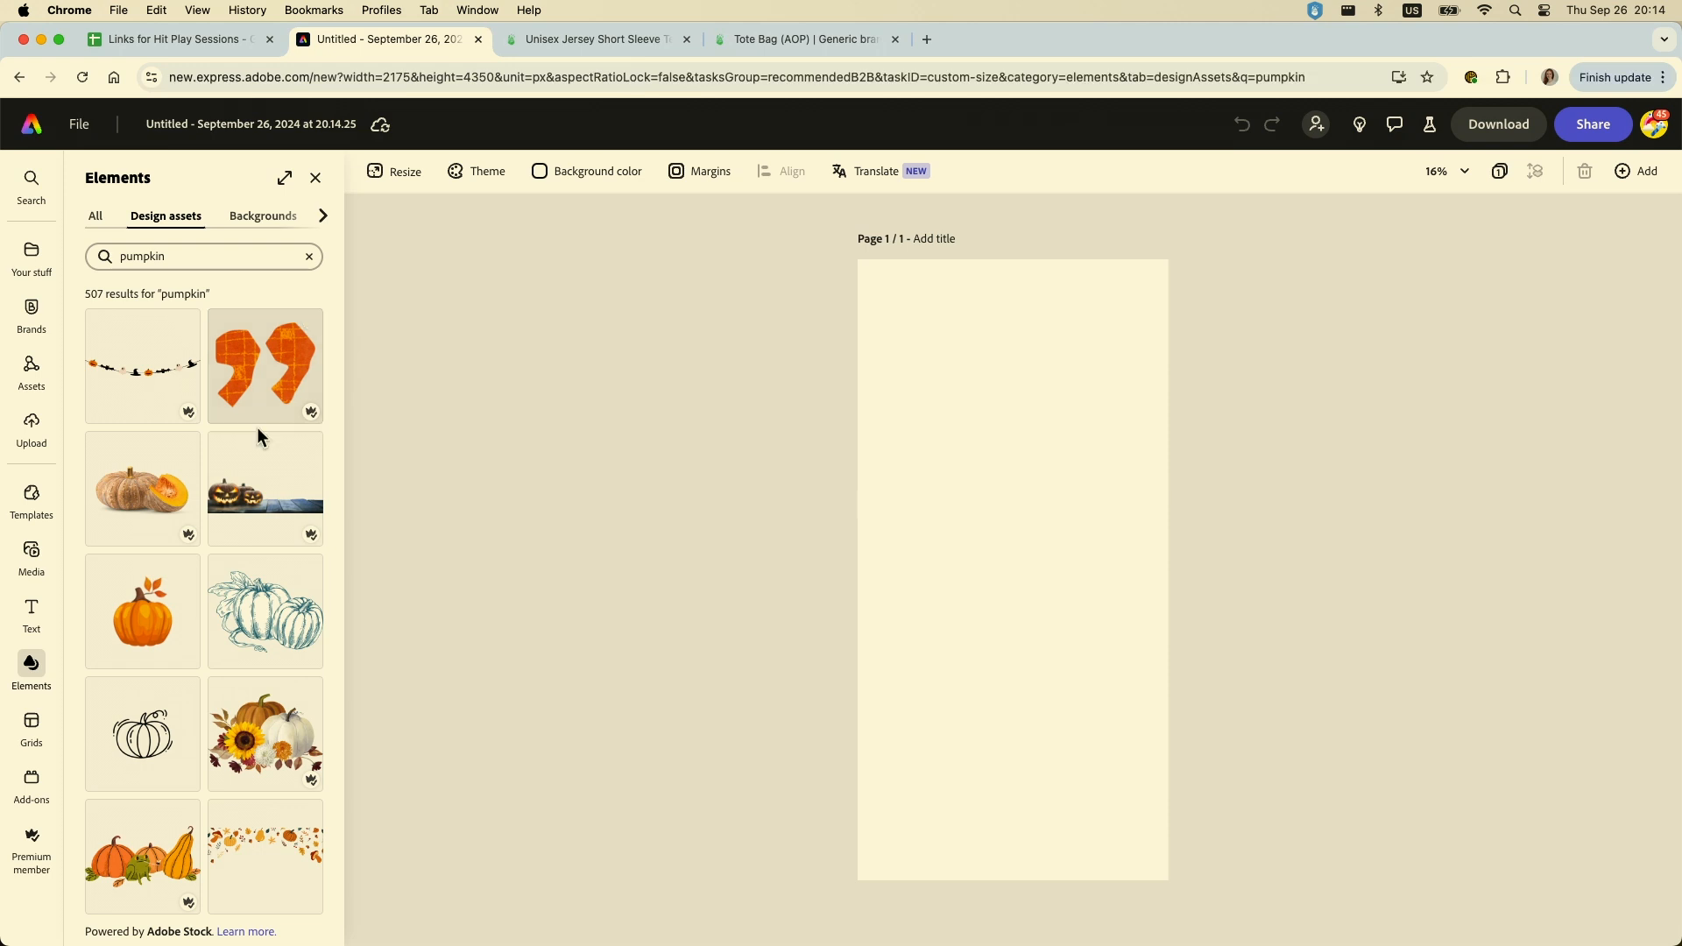
scroll(243, 497, down, 2)
scroll(243, 496, down, 10)
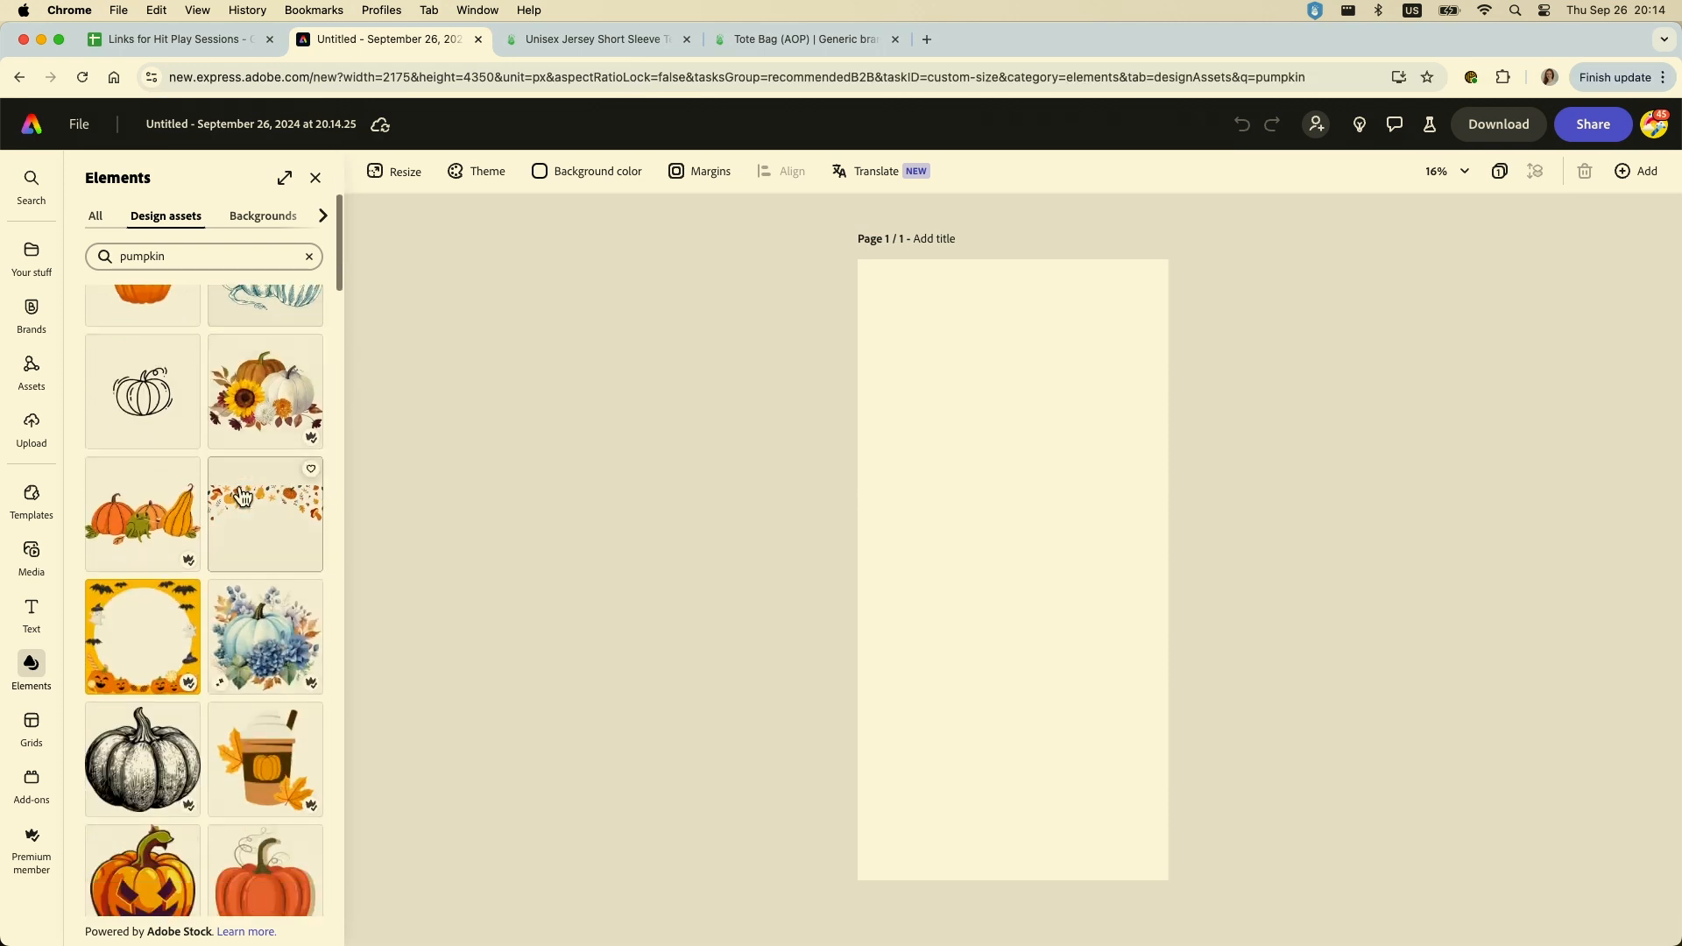
scroll(244, 497, down, 2)
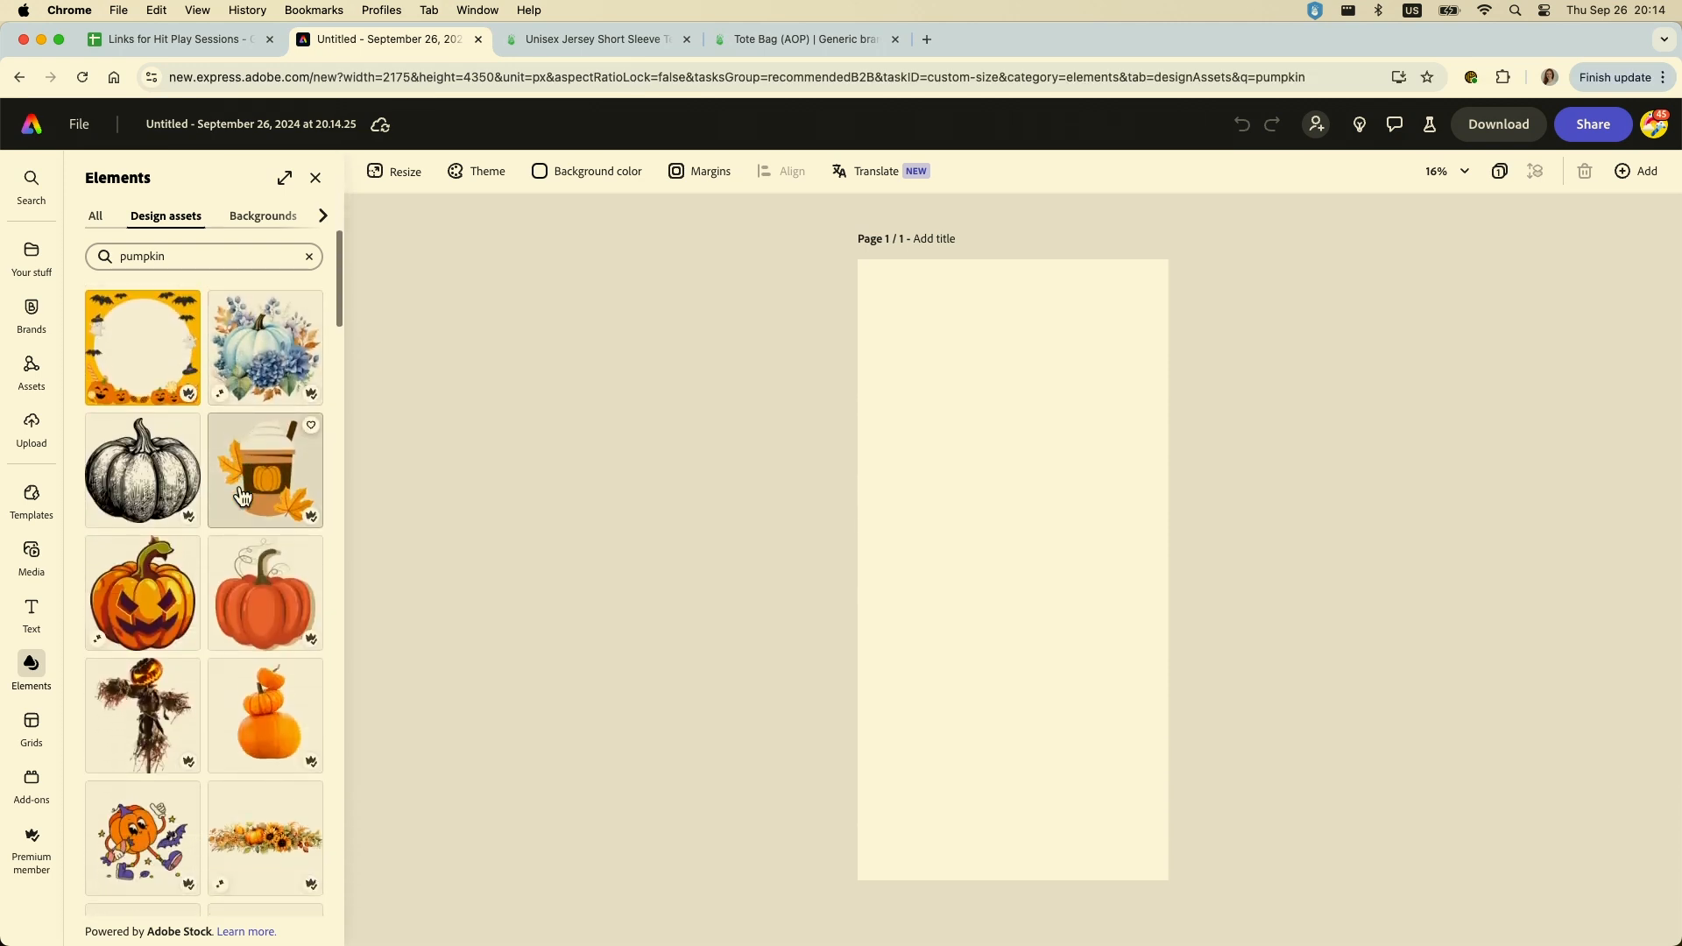
scroll(244, 497, down, 1)
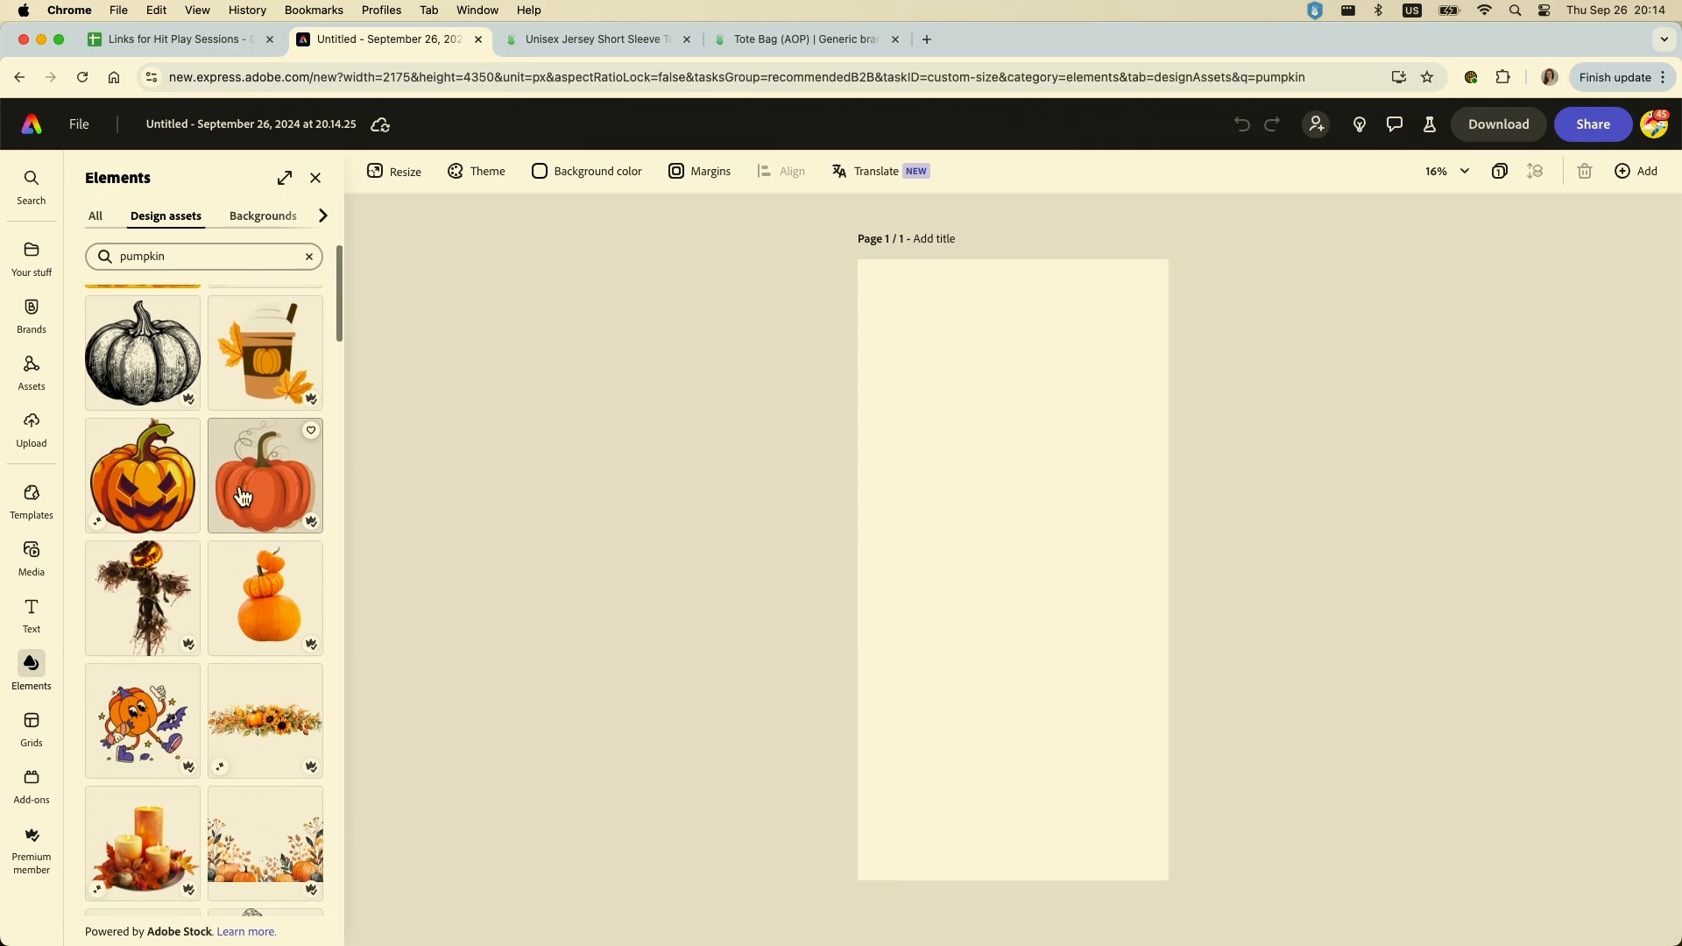
scroll(244, 497, down, 2)
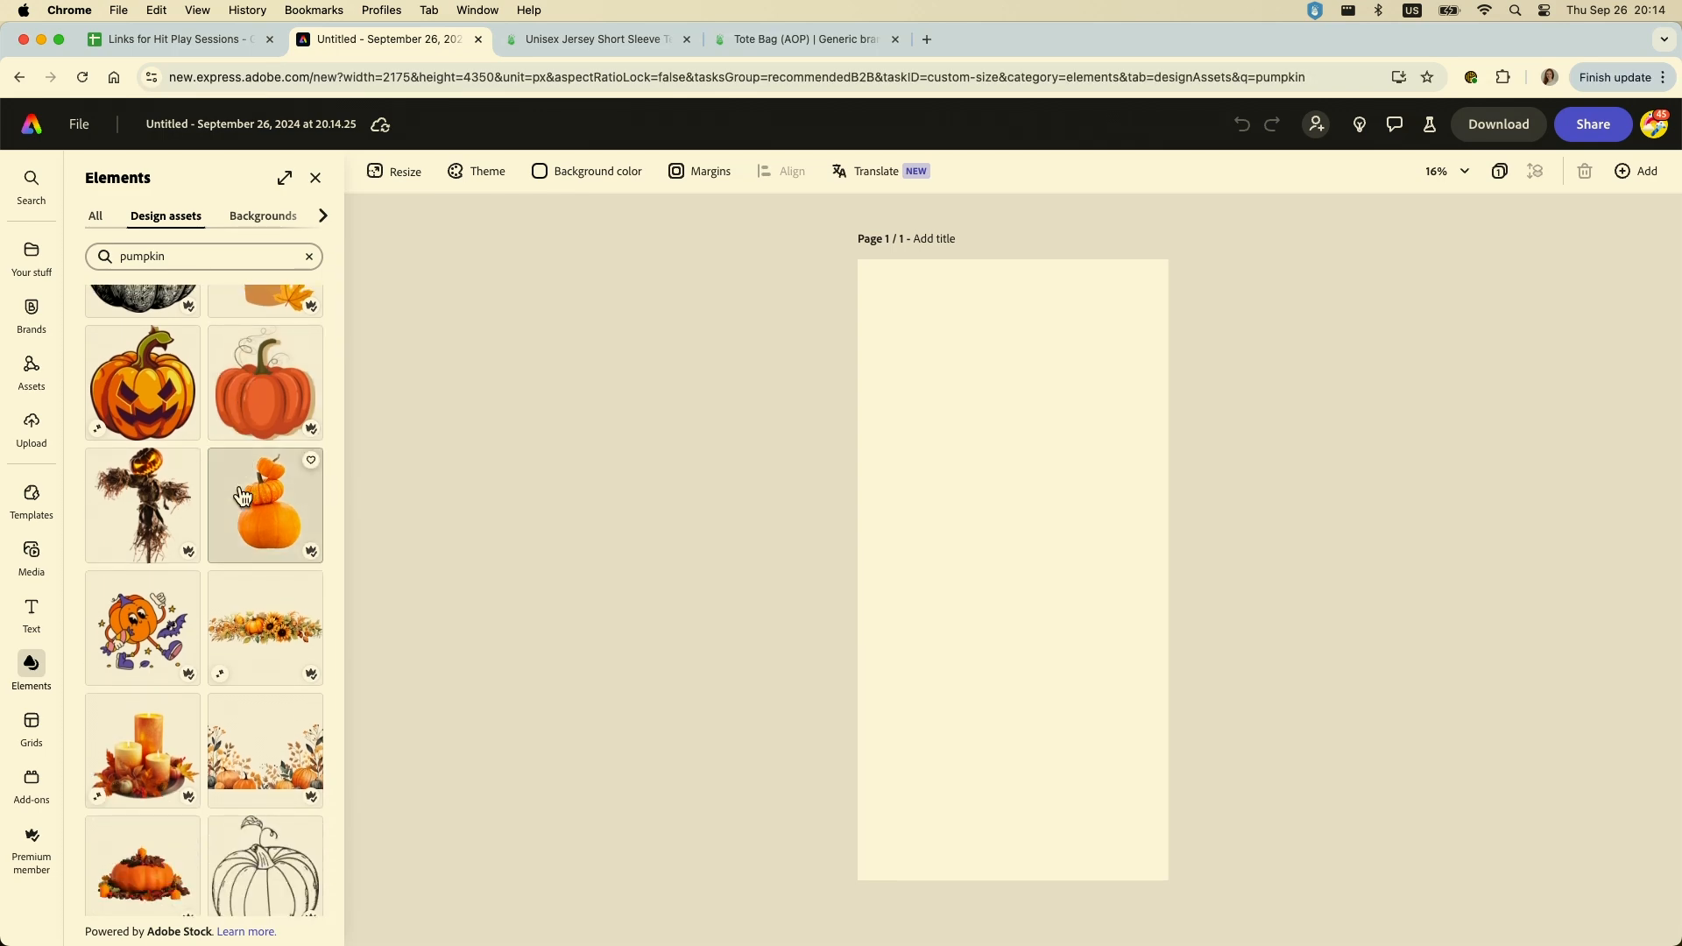
scroll(243, 497, down, 6)
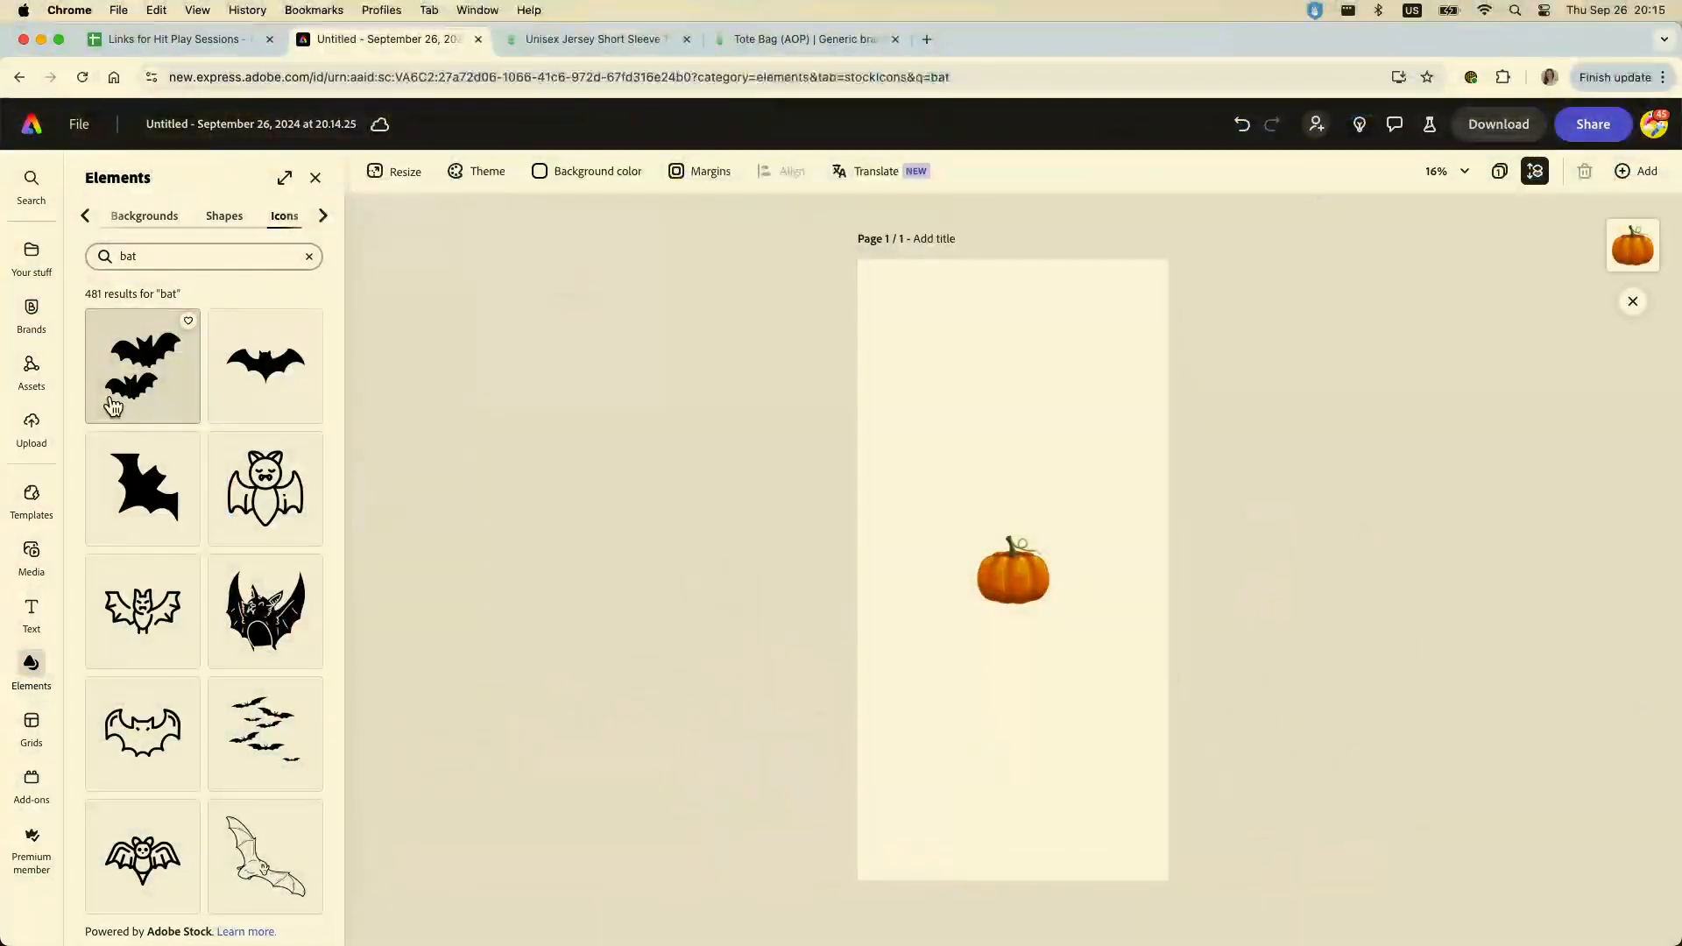
Add the bat-pair icon at the page's left edge, level with the pumpkin, and add the single spread-wing bat icon over the pumpkin
click(113, 401)
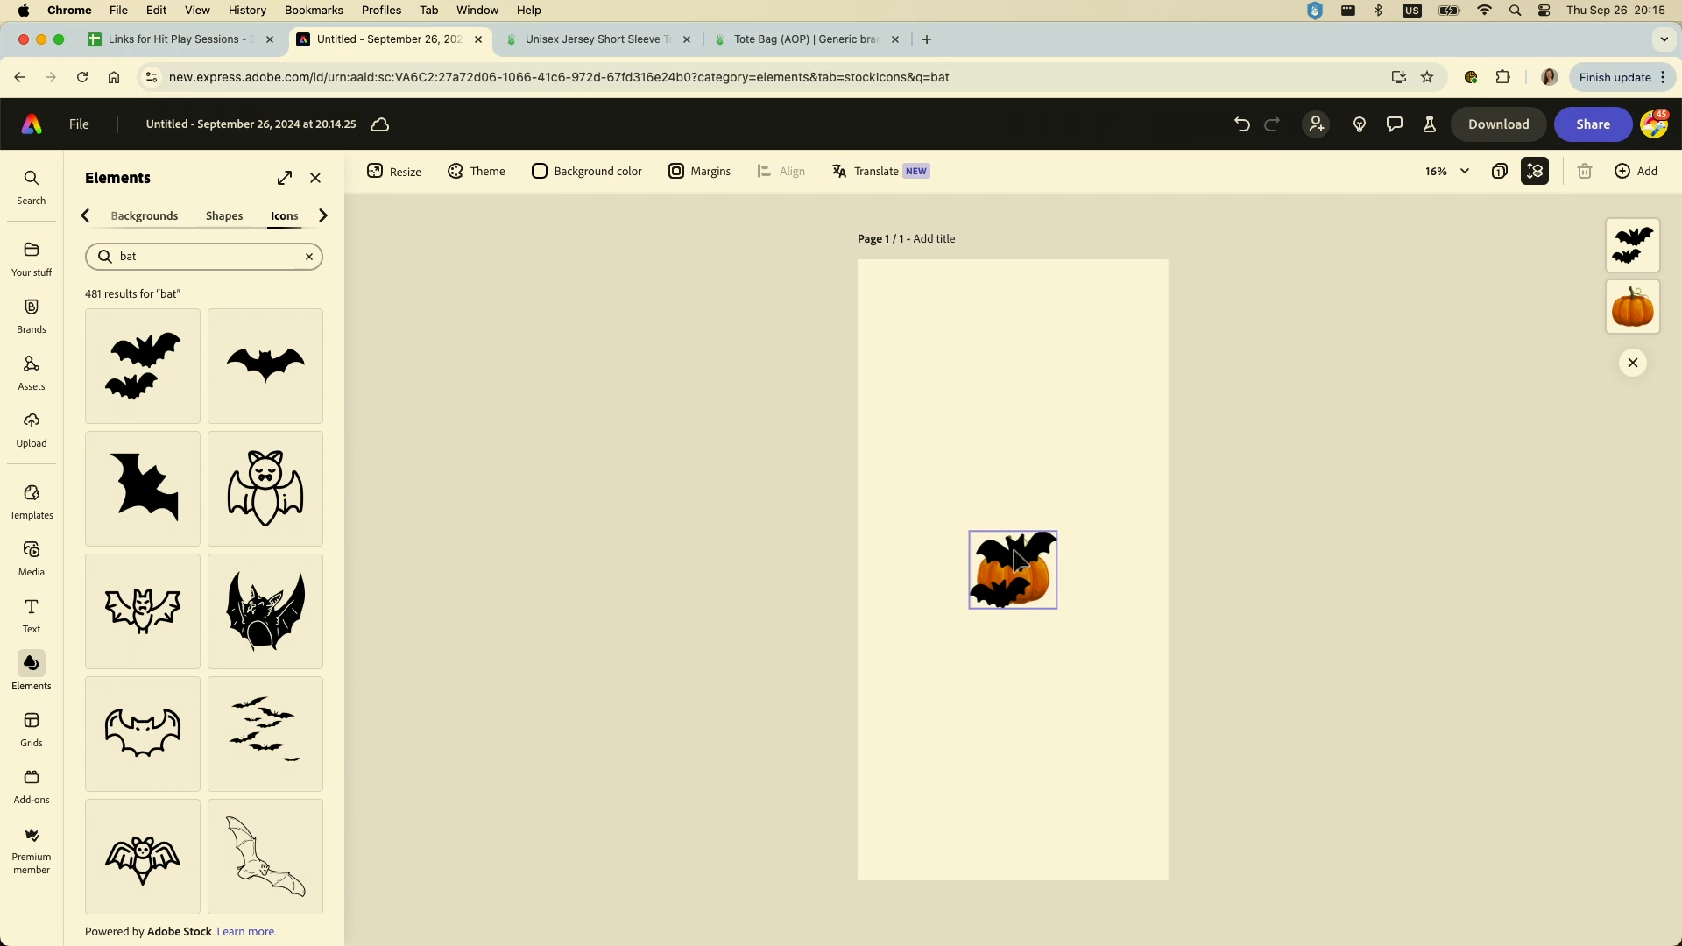
drag(1017, 560, 900, 537)
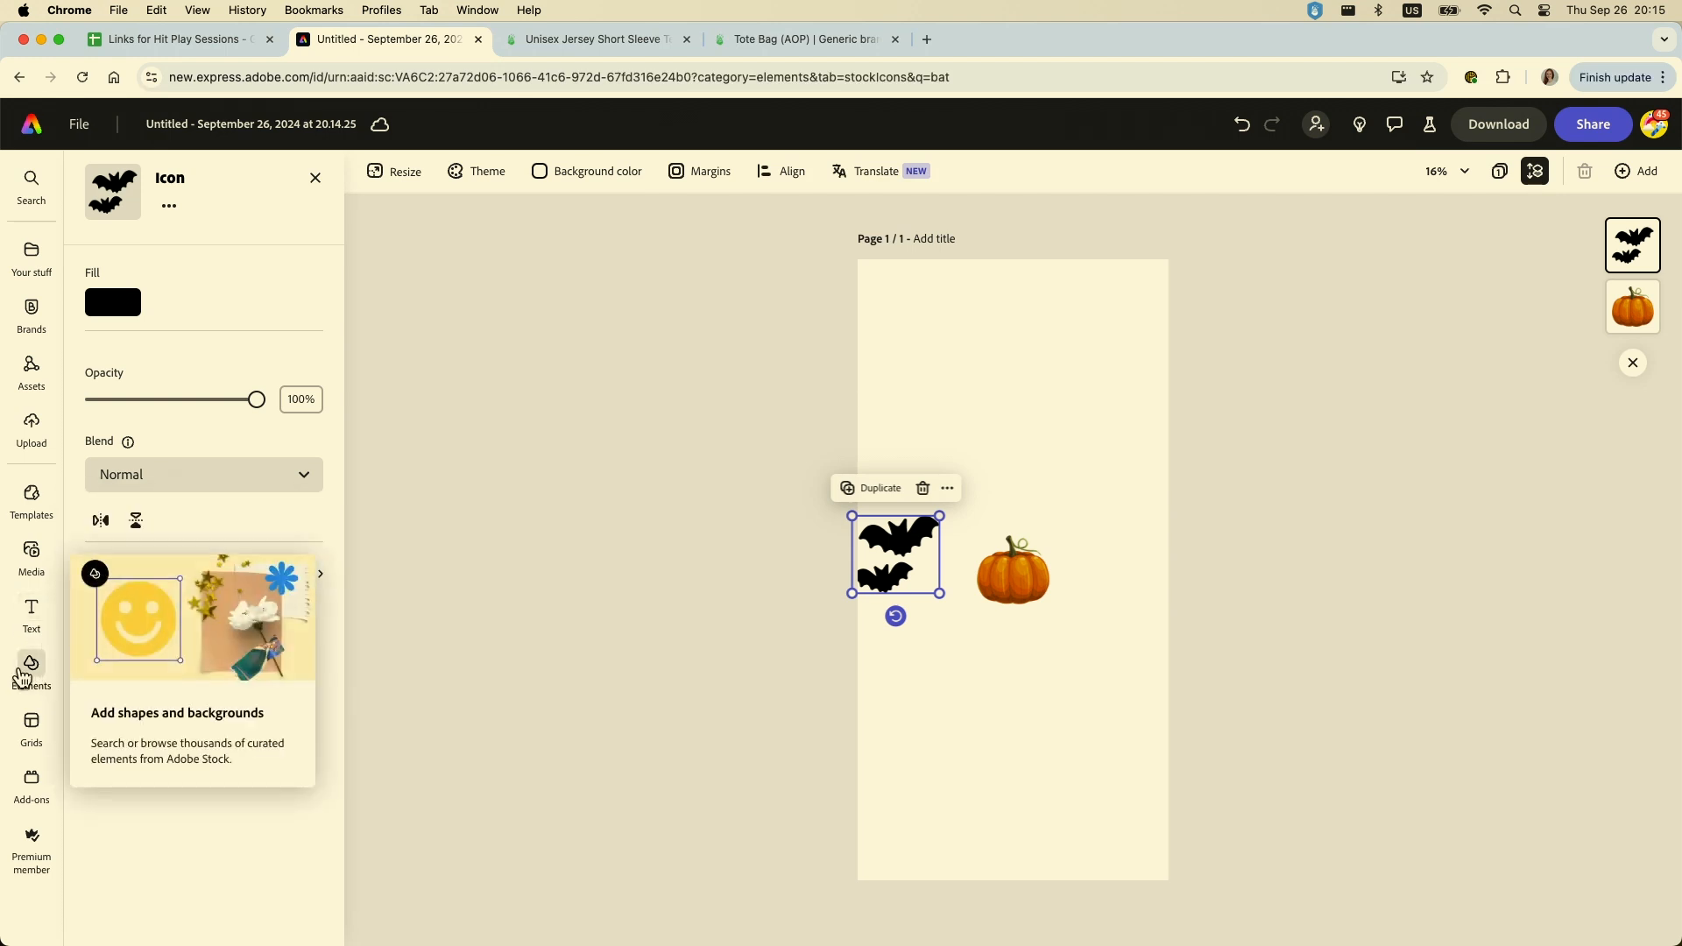
click(26, 673)
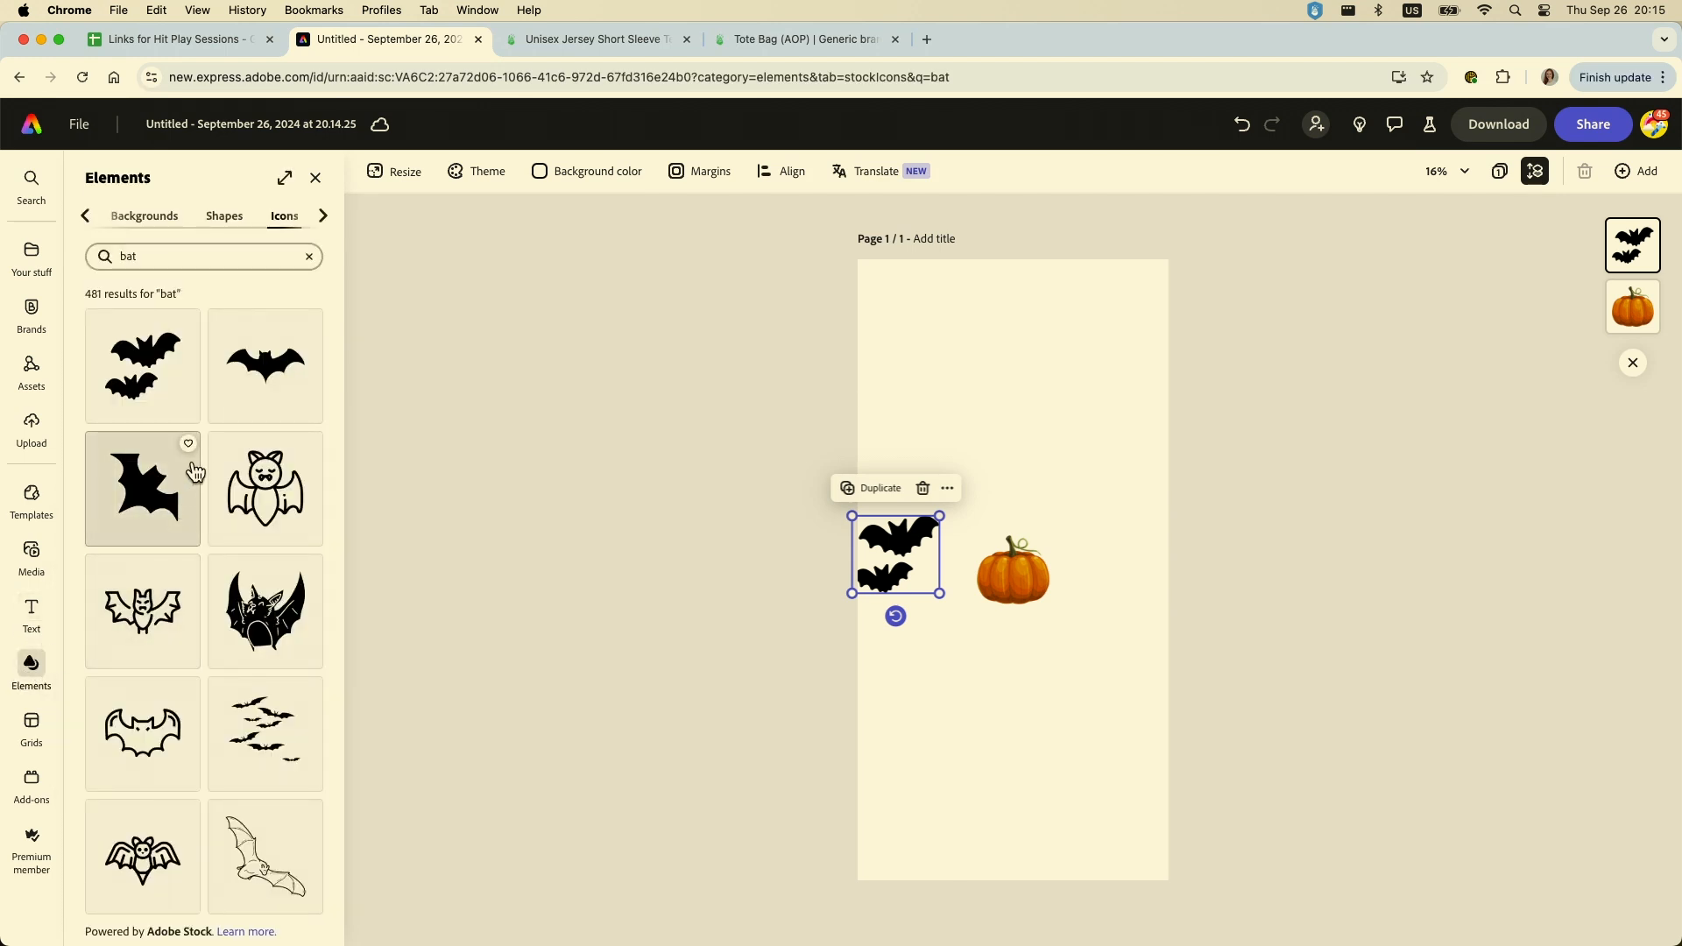
click(247, 402)
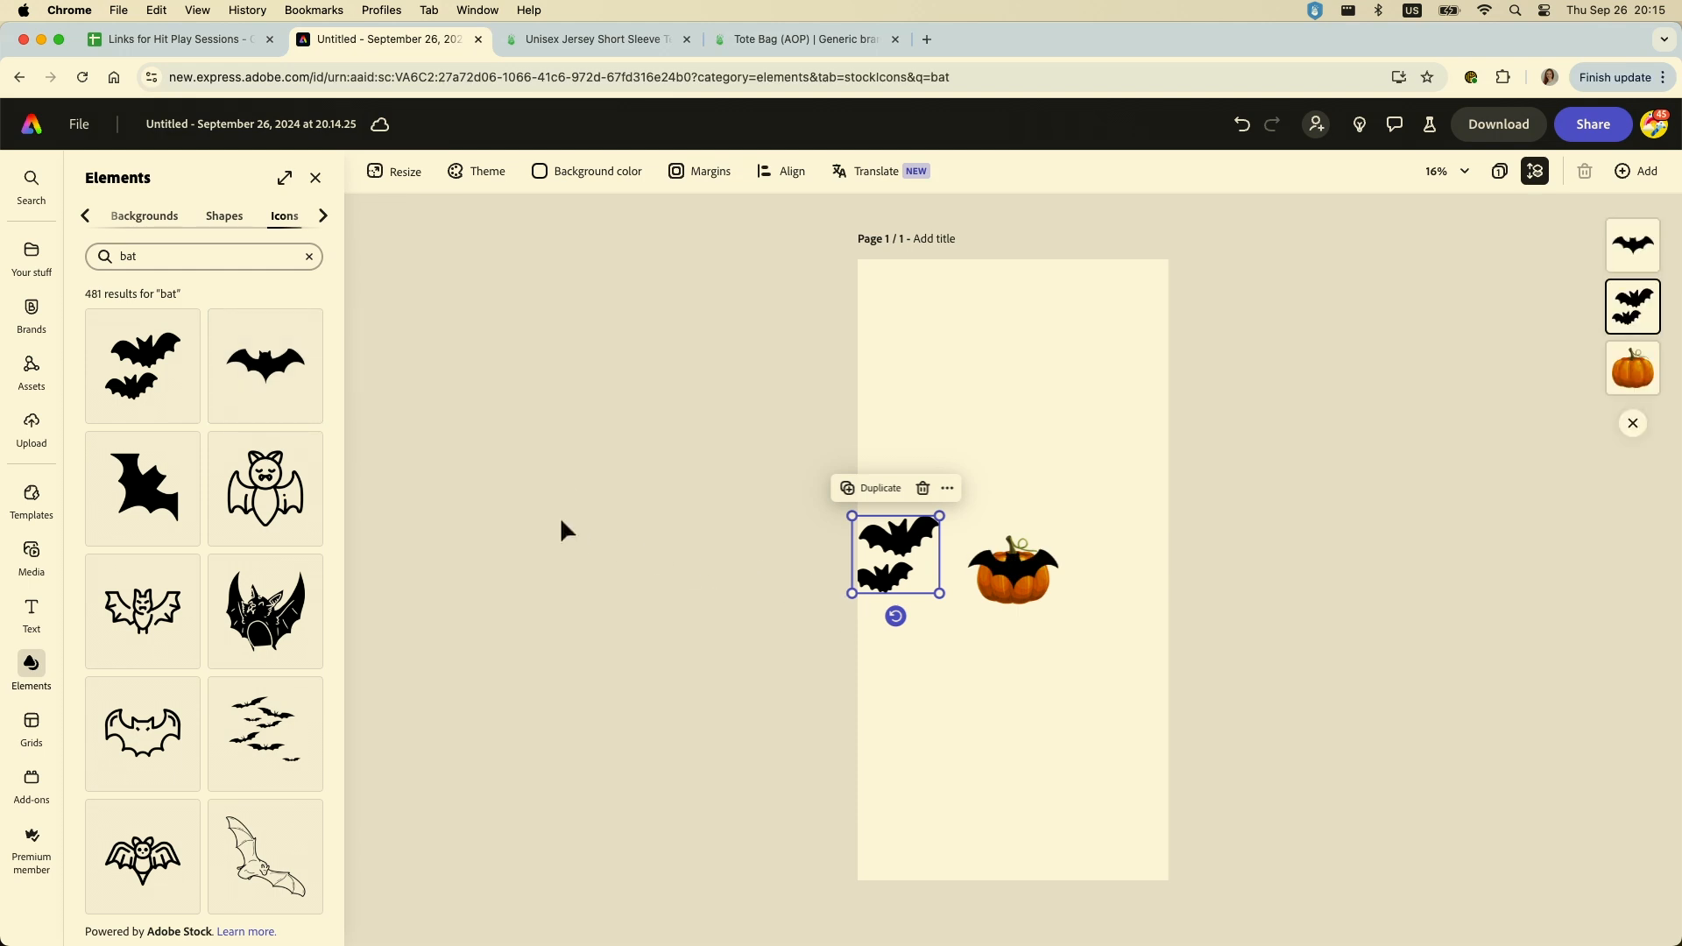
Add the skeleton, carved pumpkin, ghost and cat-in-pumpkin assets from the Halloween Brand to the page
click(26, 330)
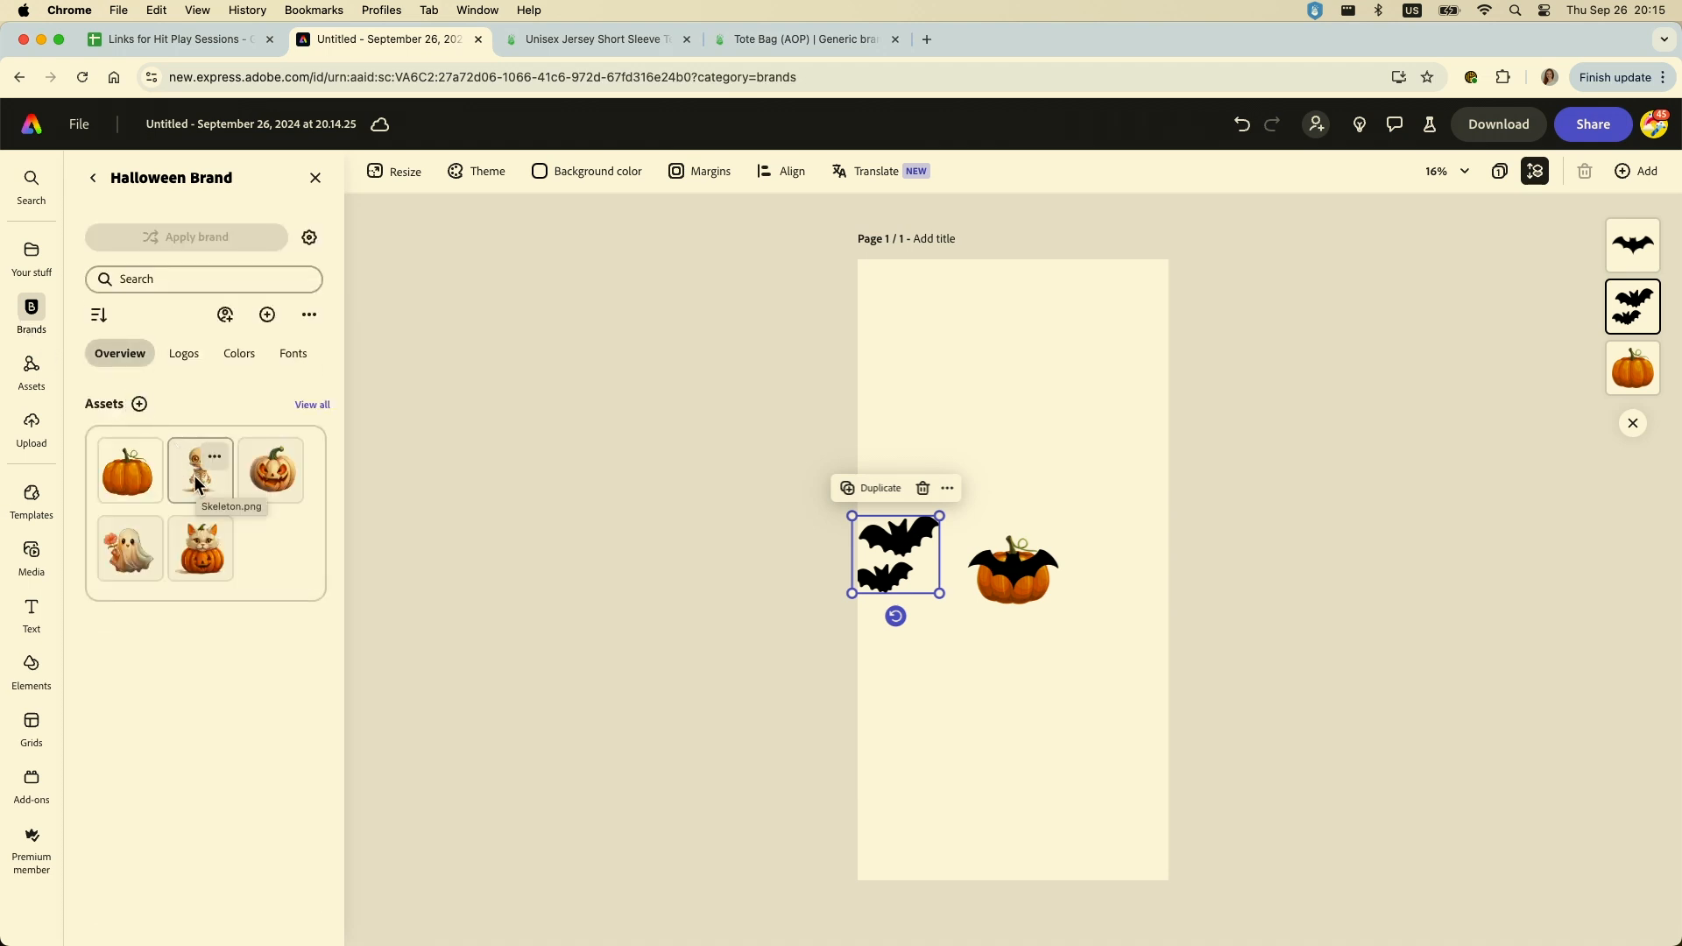
click(199, 483)
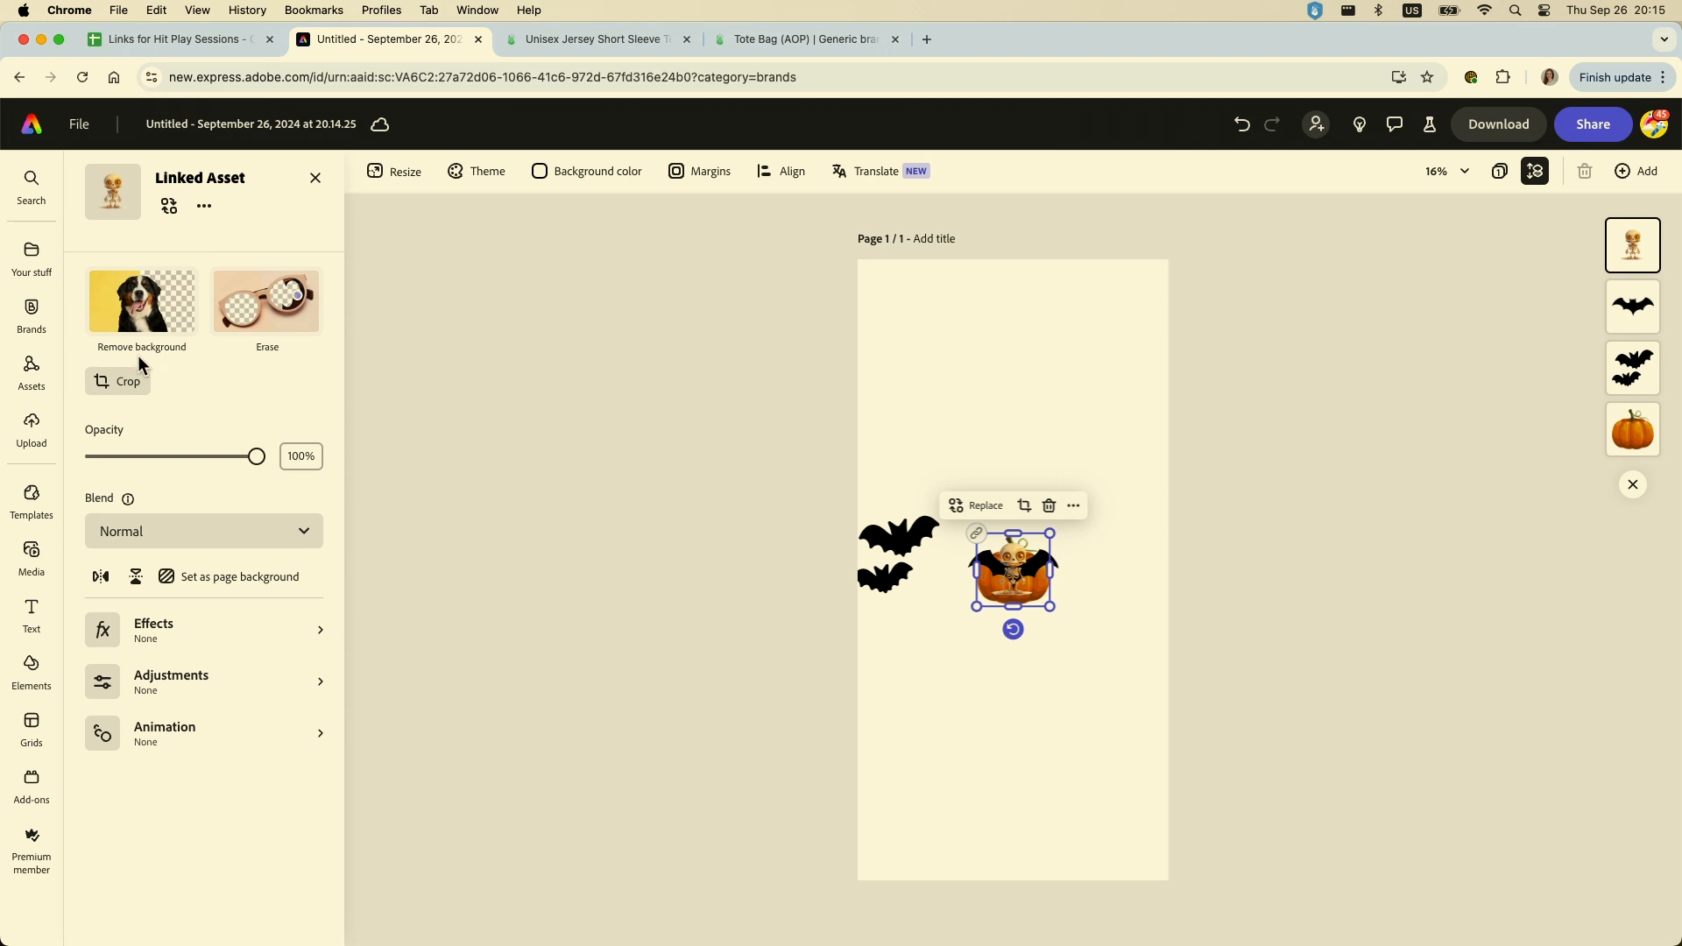
click(32, 314)
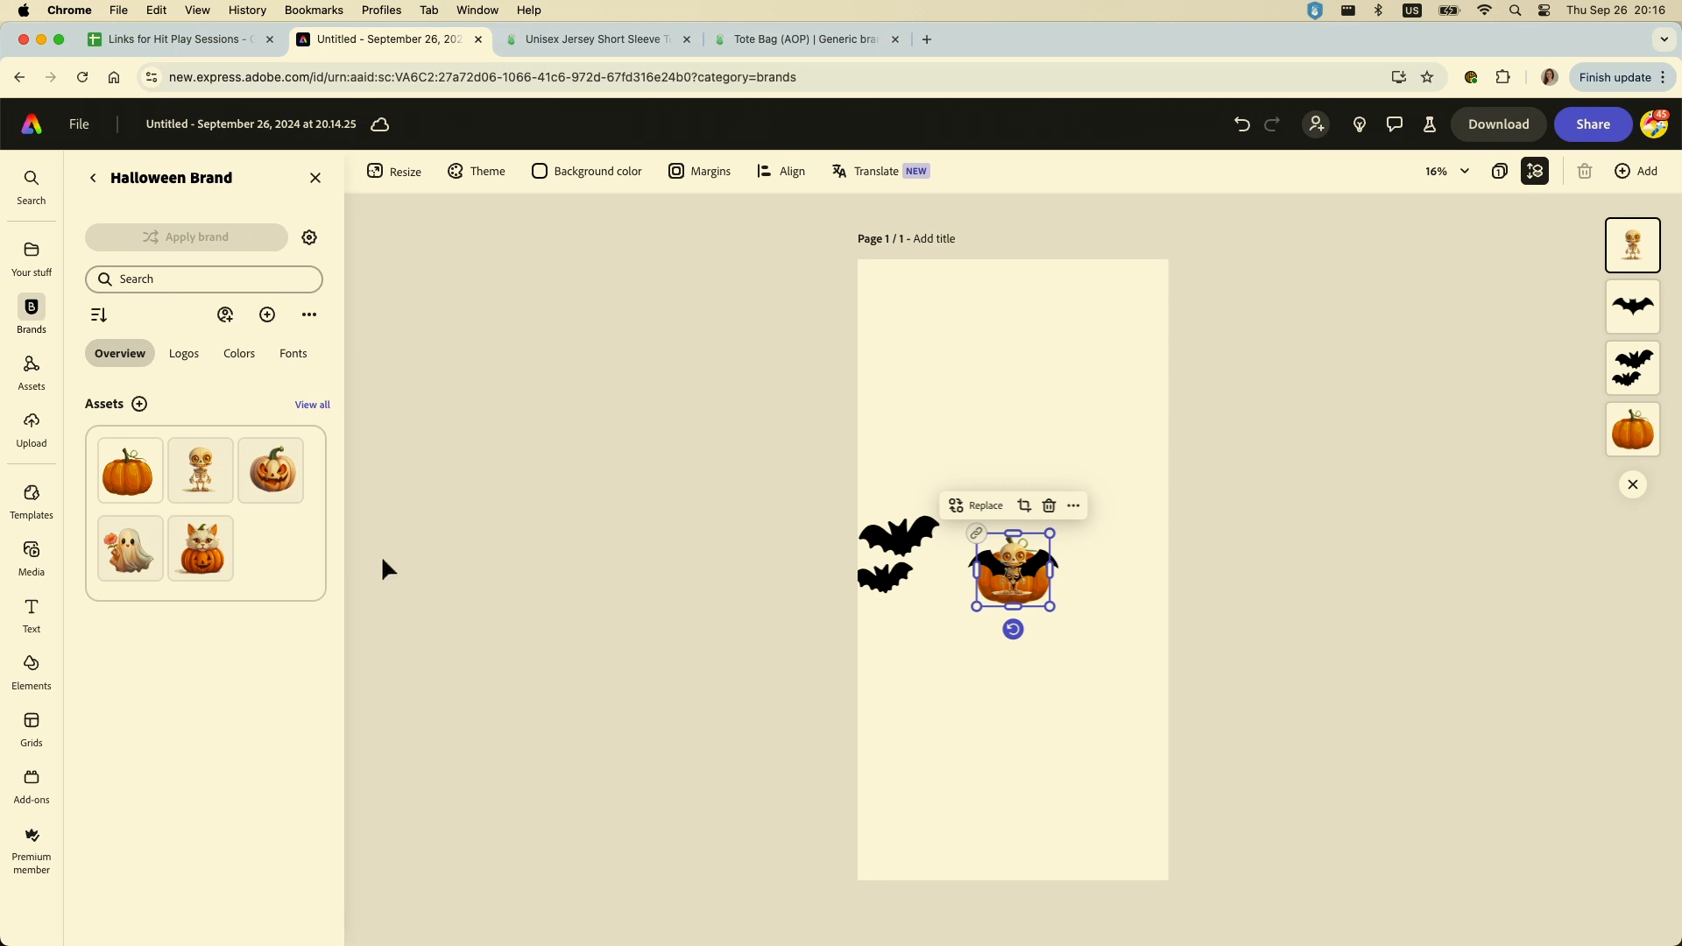
click(519, 720)
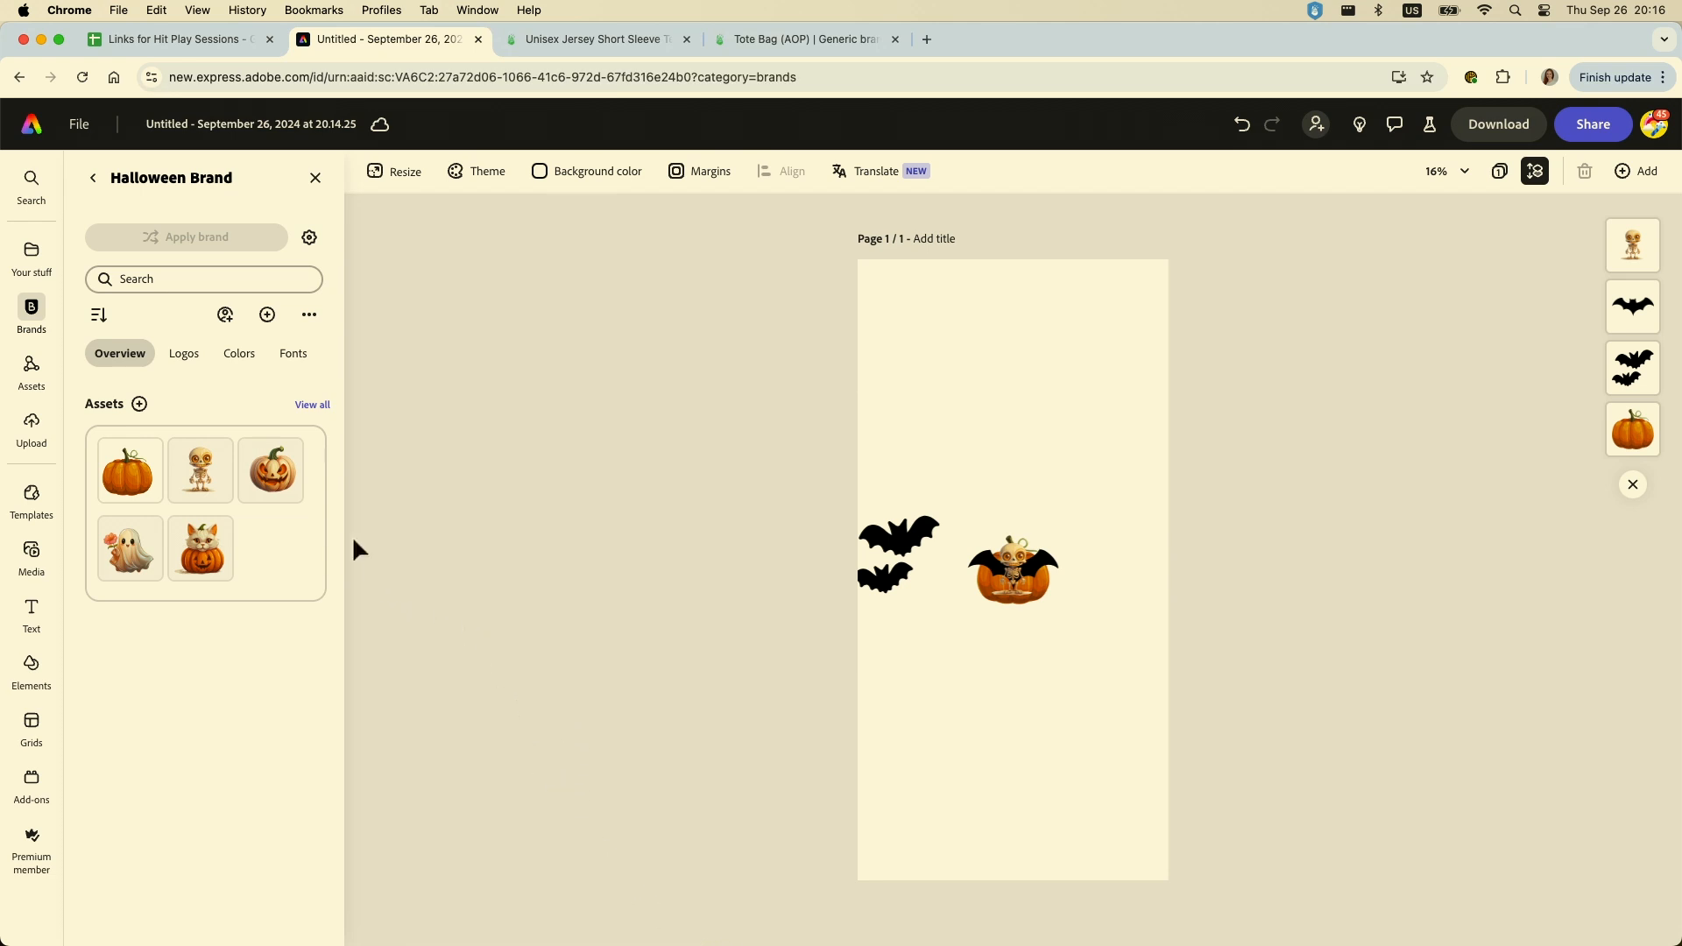
click(259, 476)
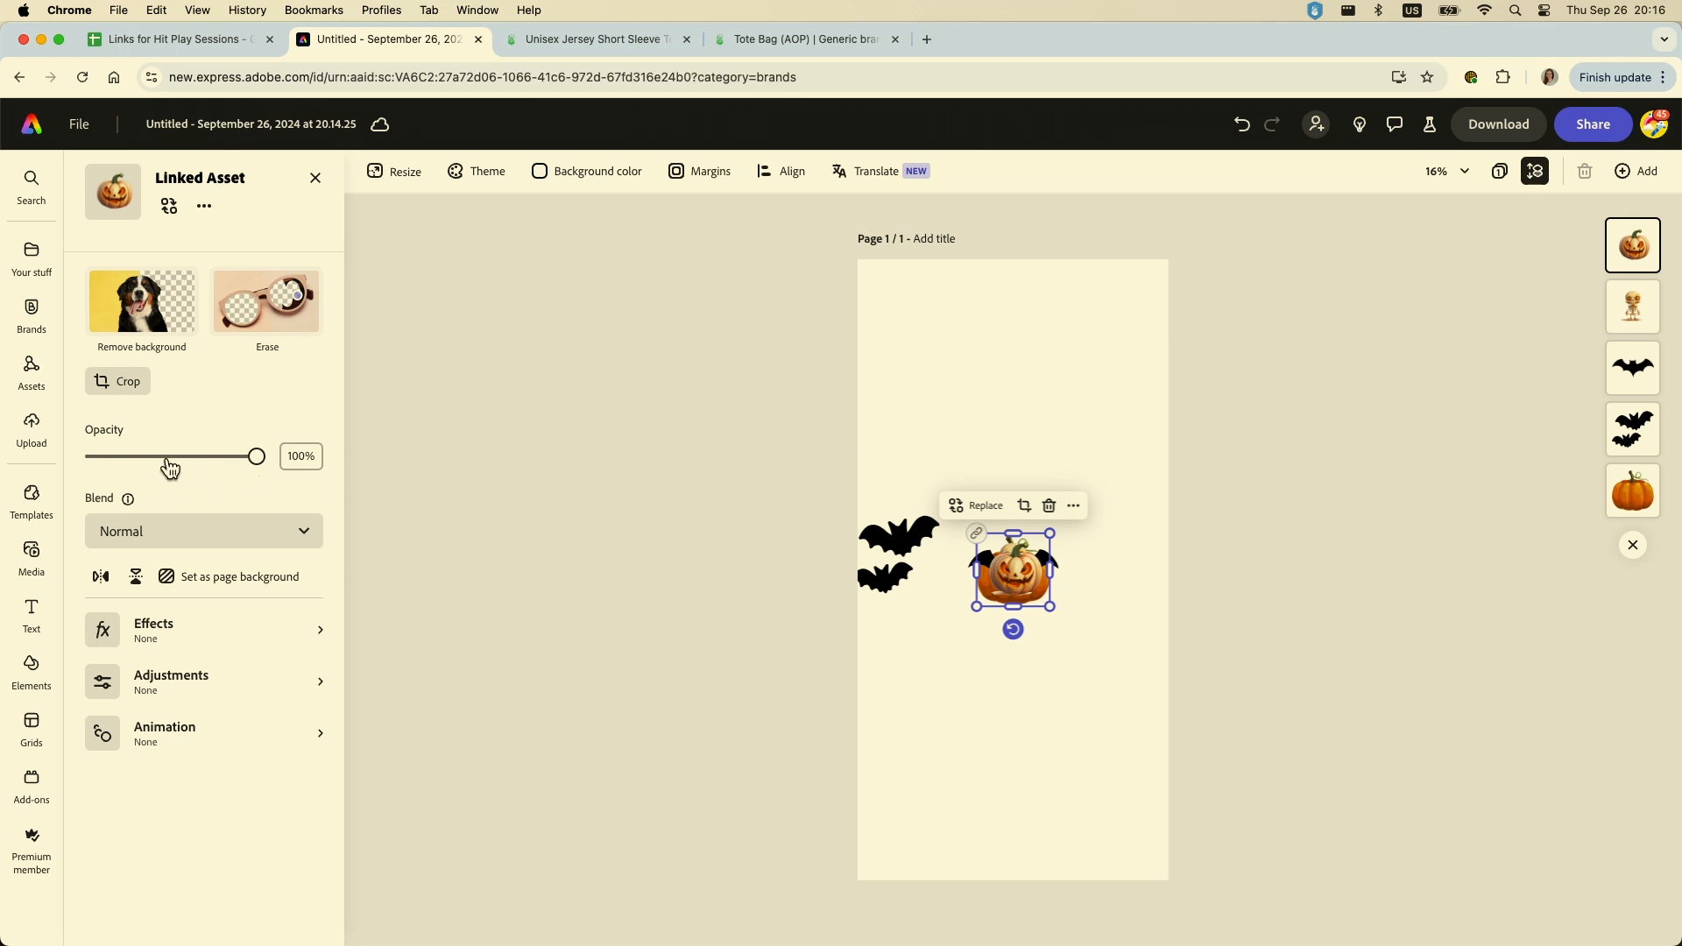
click(23, 331)
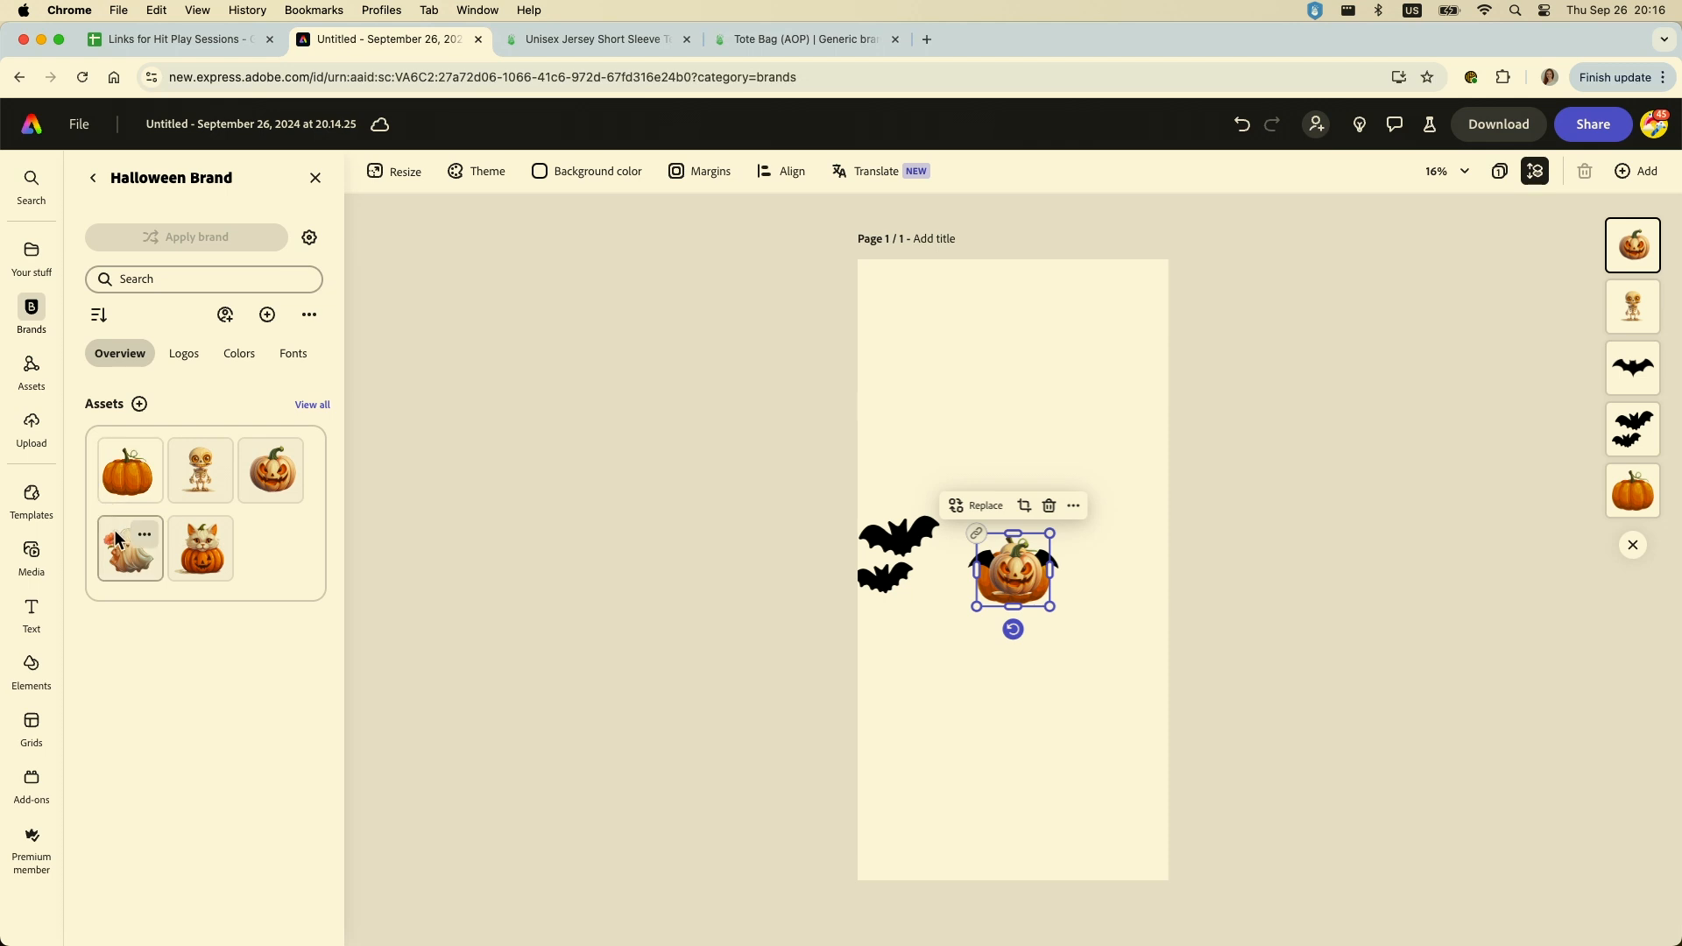
click(125, 558)
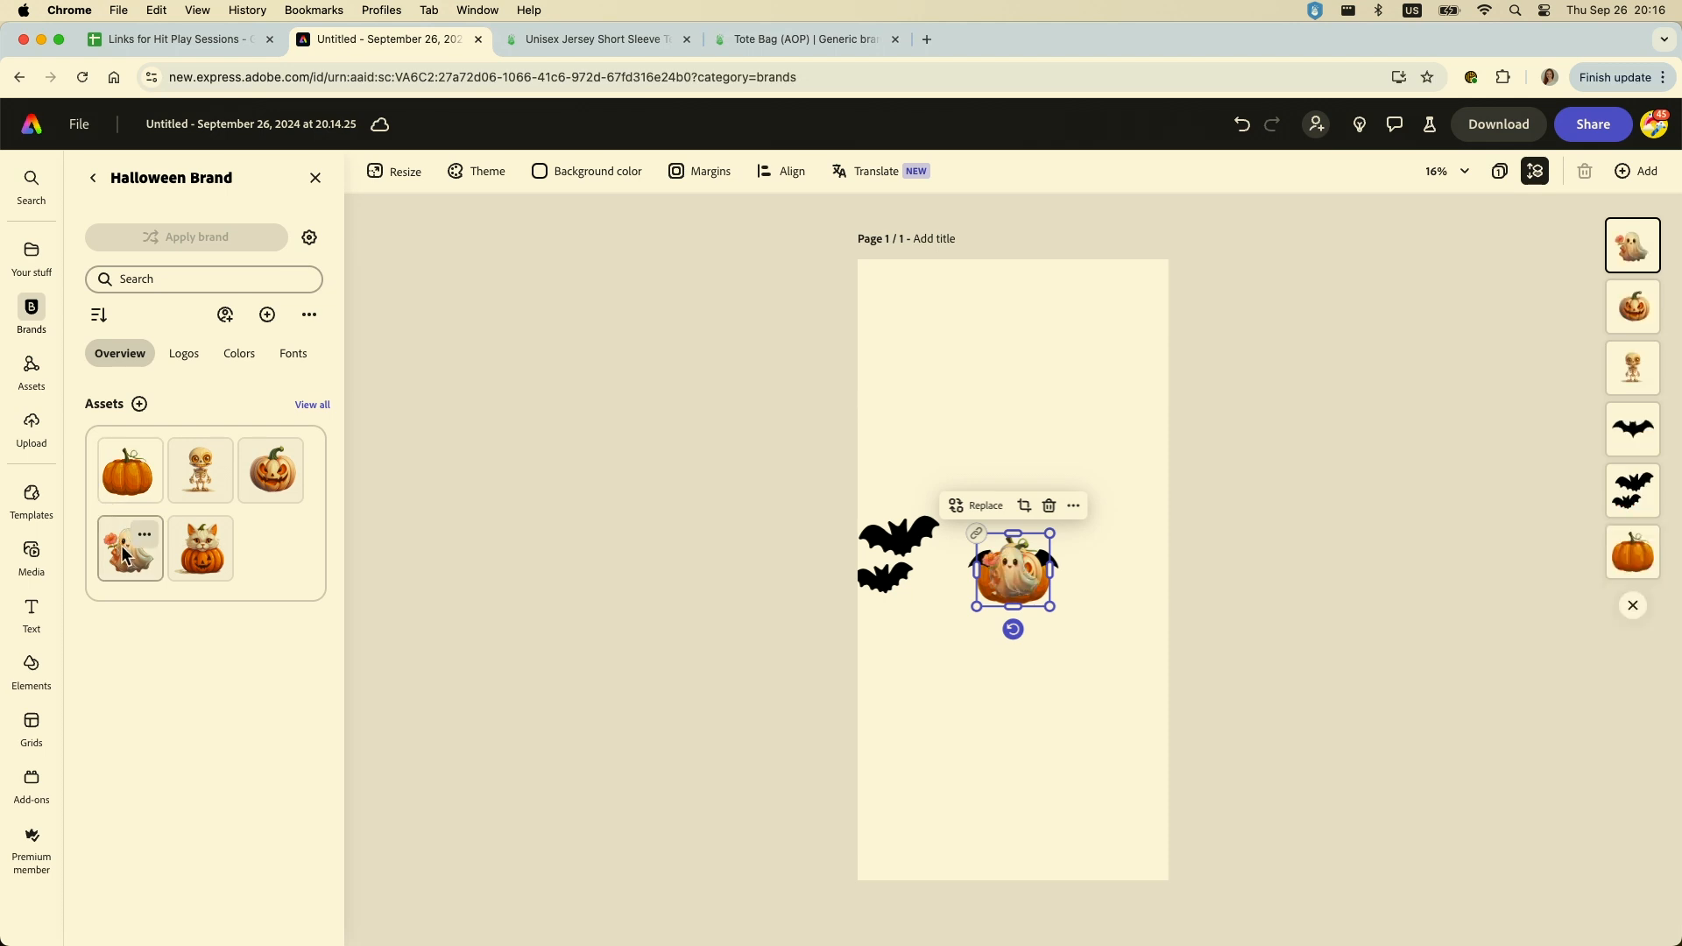
click(38, 322)
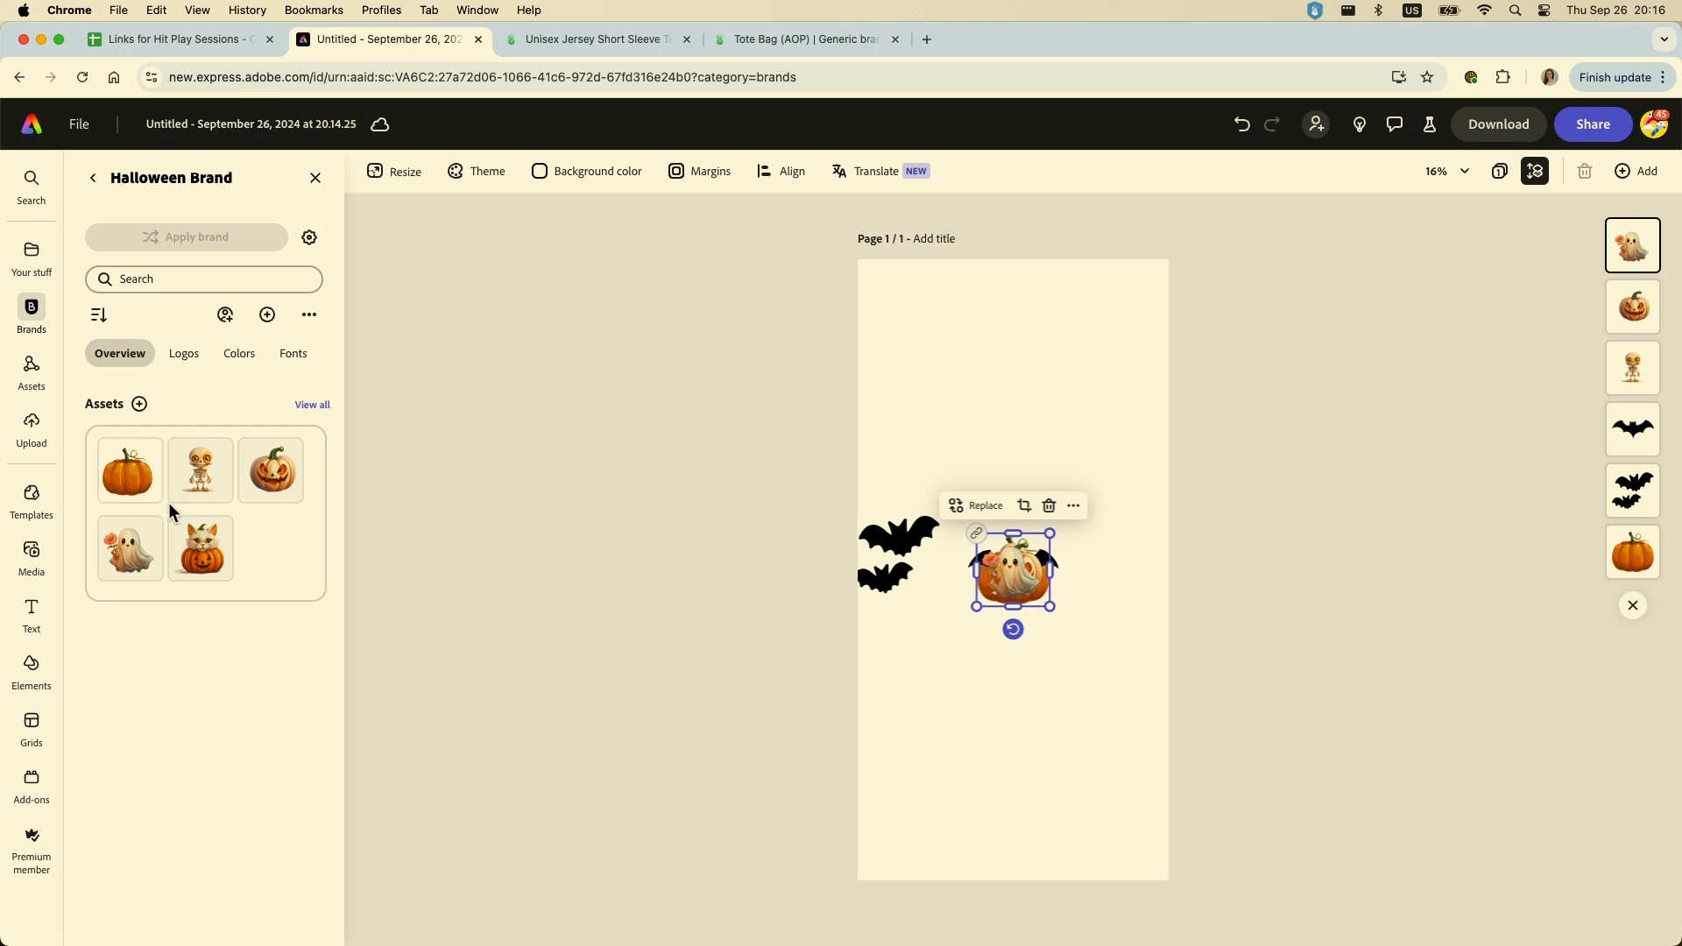
click(196, 567)
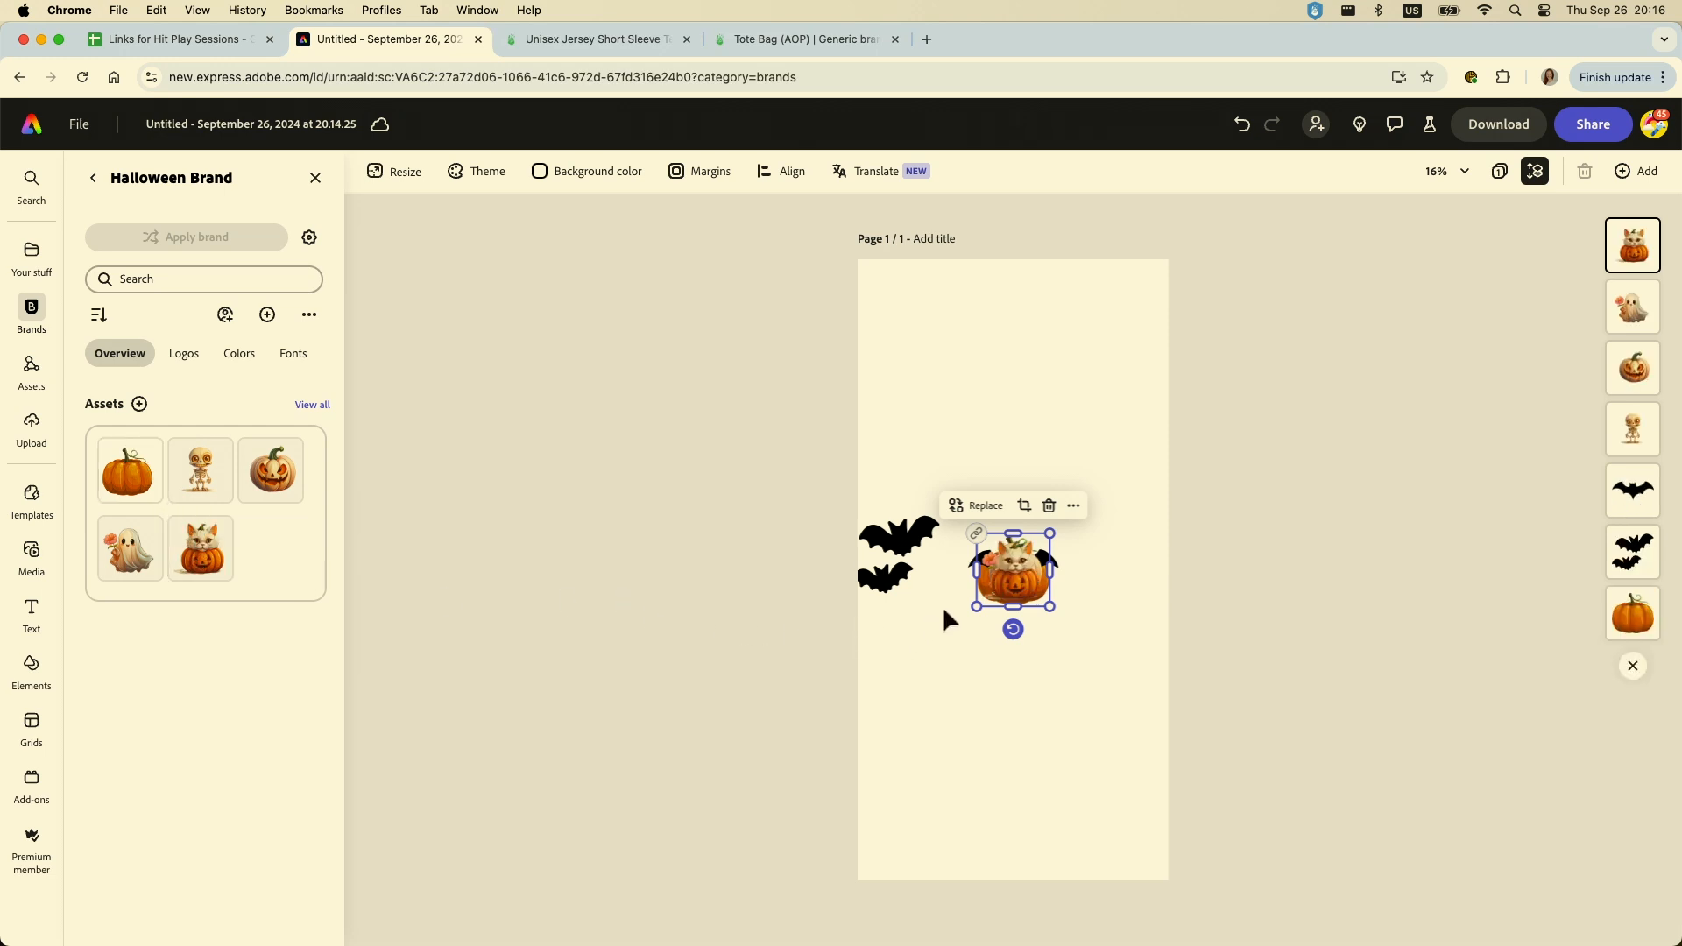
Spread the stacked cat-in-pumpkin, ghost, carved pumpkin and skeleton across the page's lower half, and move the single bat above and right of the plain pumpkin
drag(1014, 565, 913, 681)
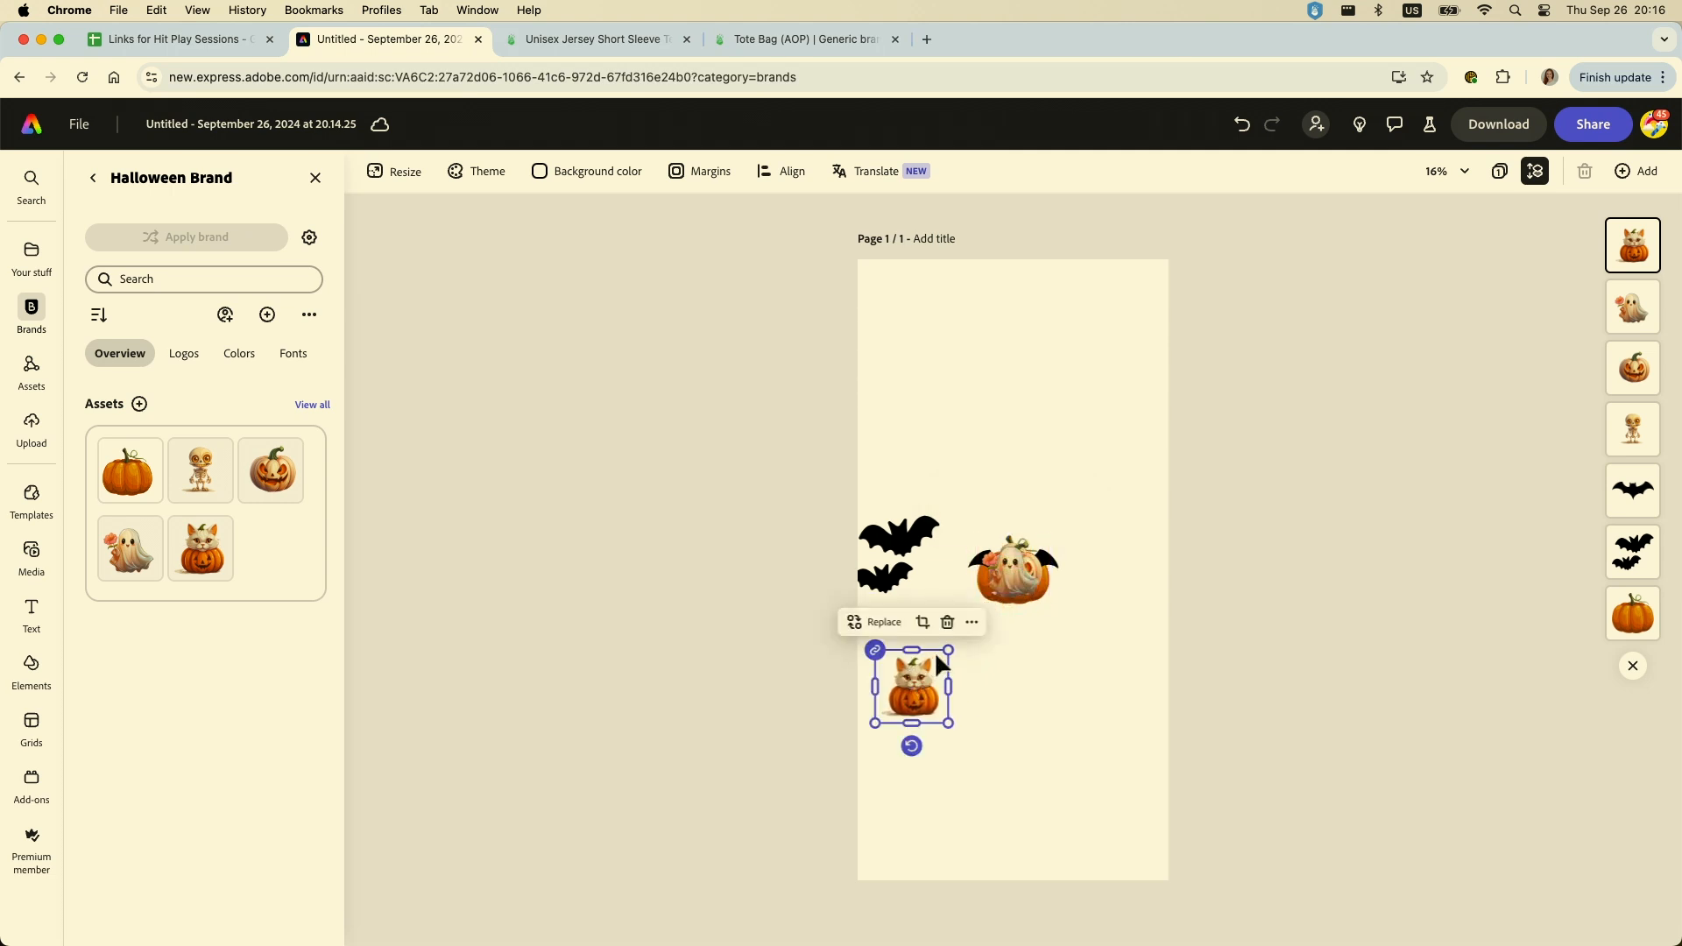
drag(1015, 573, 1007, 721)
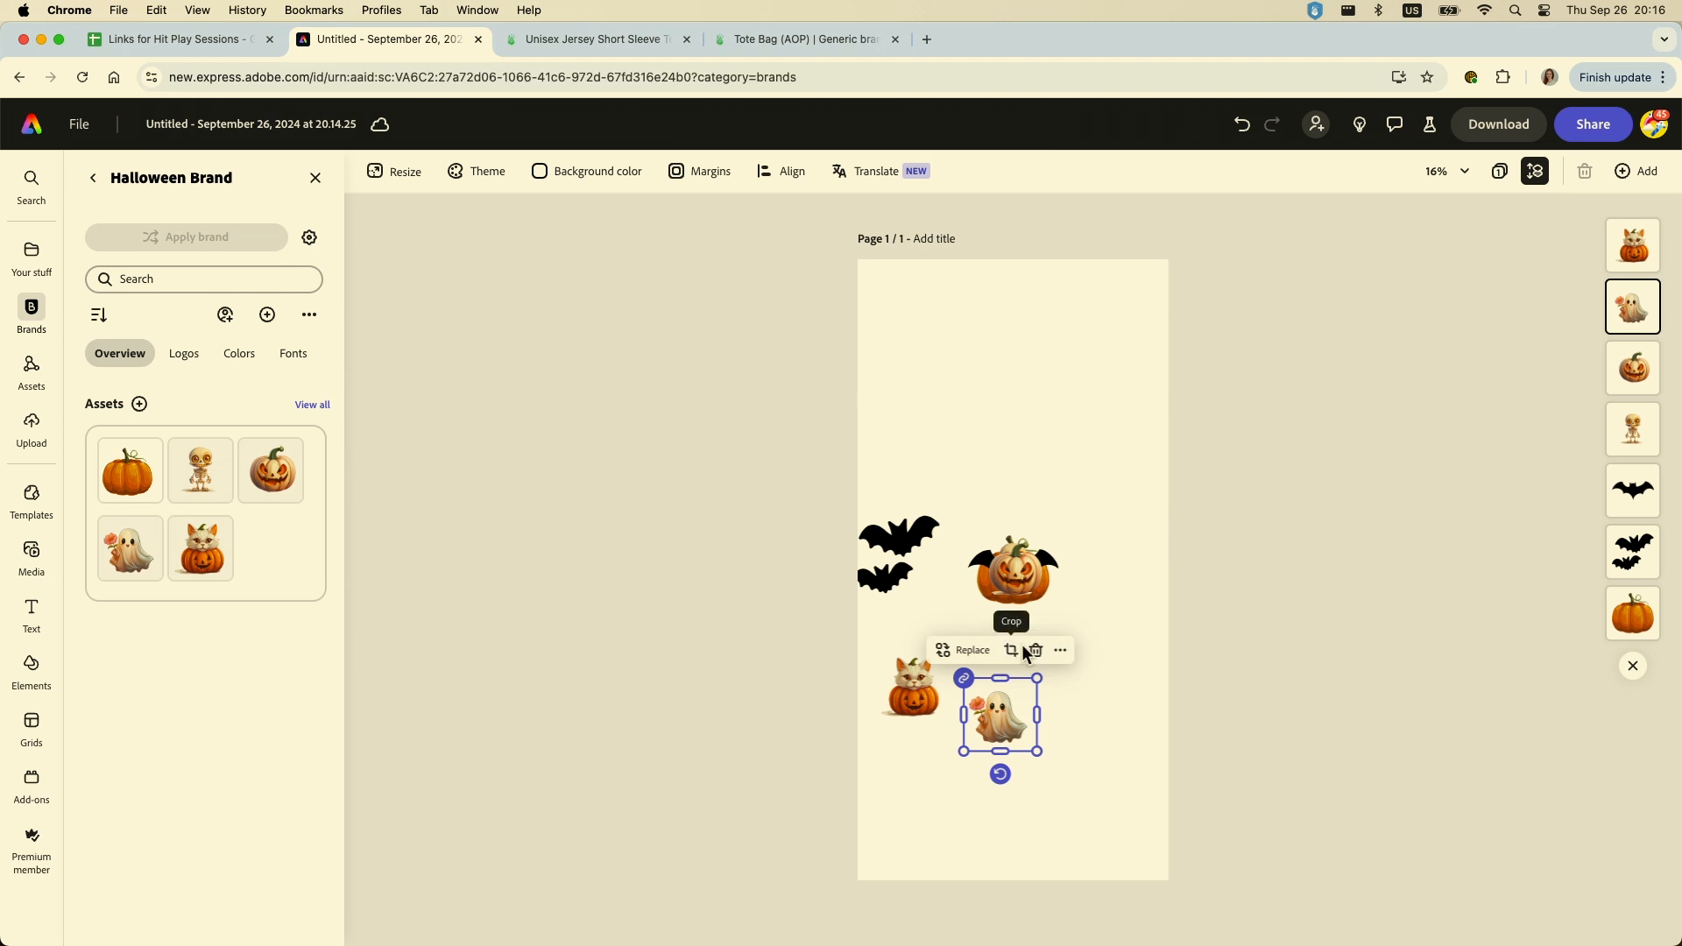
drag(1012, 602, 1075, 653)
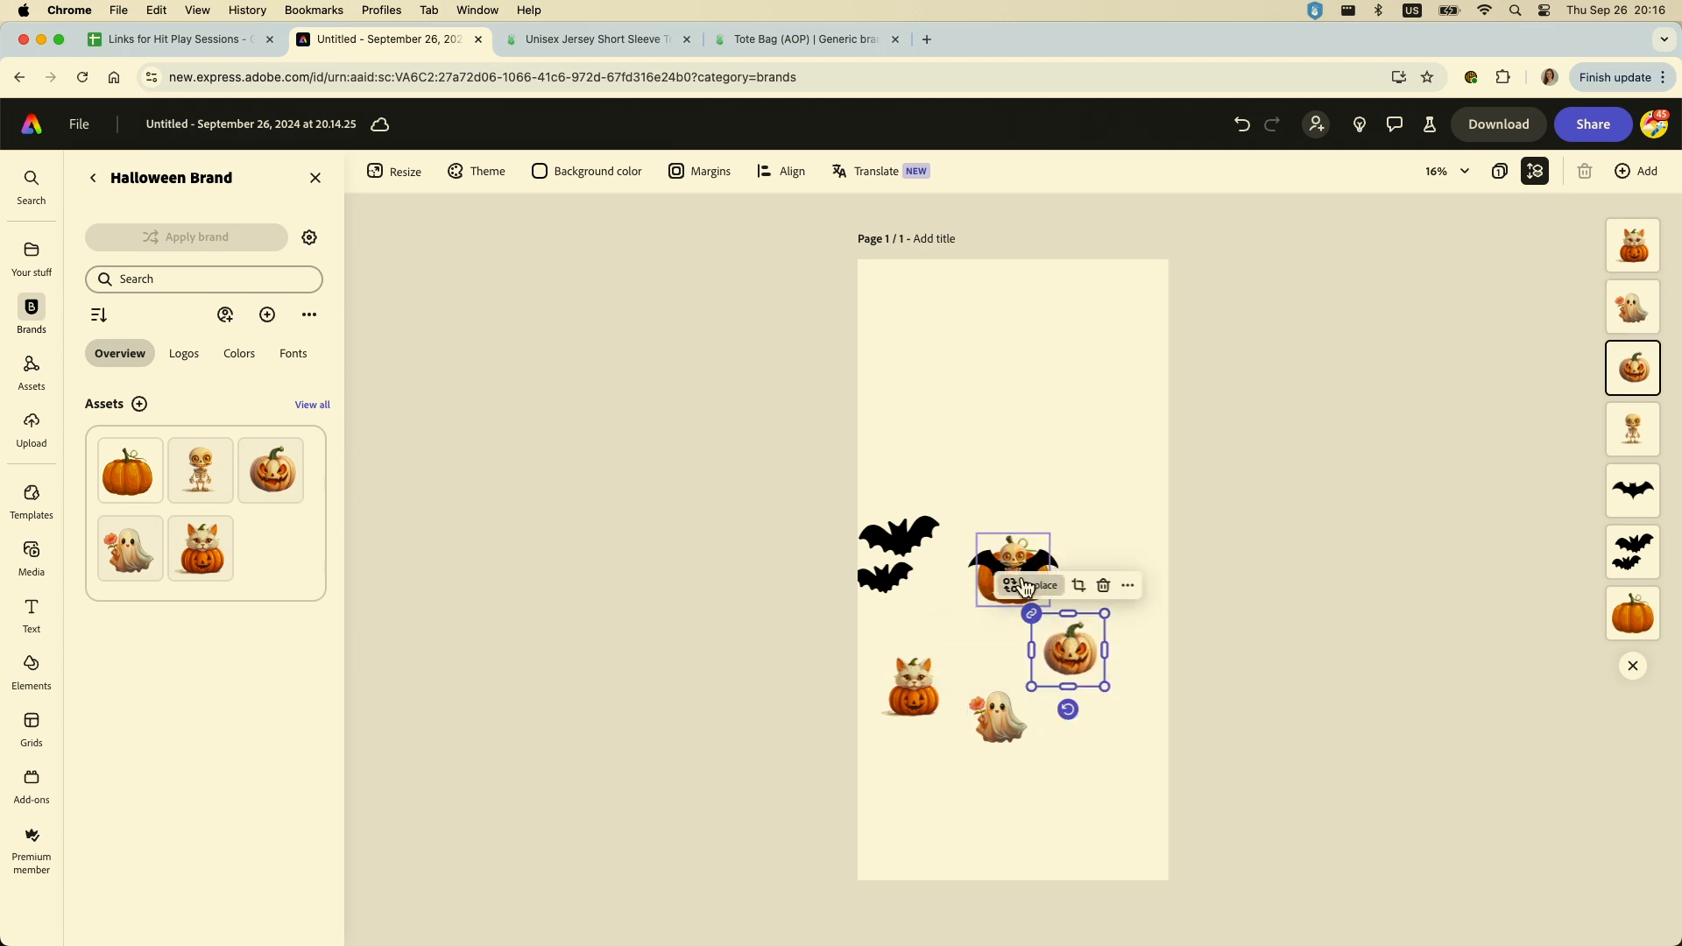
drag(1016, 567, 920, 686)
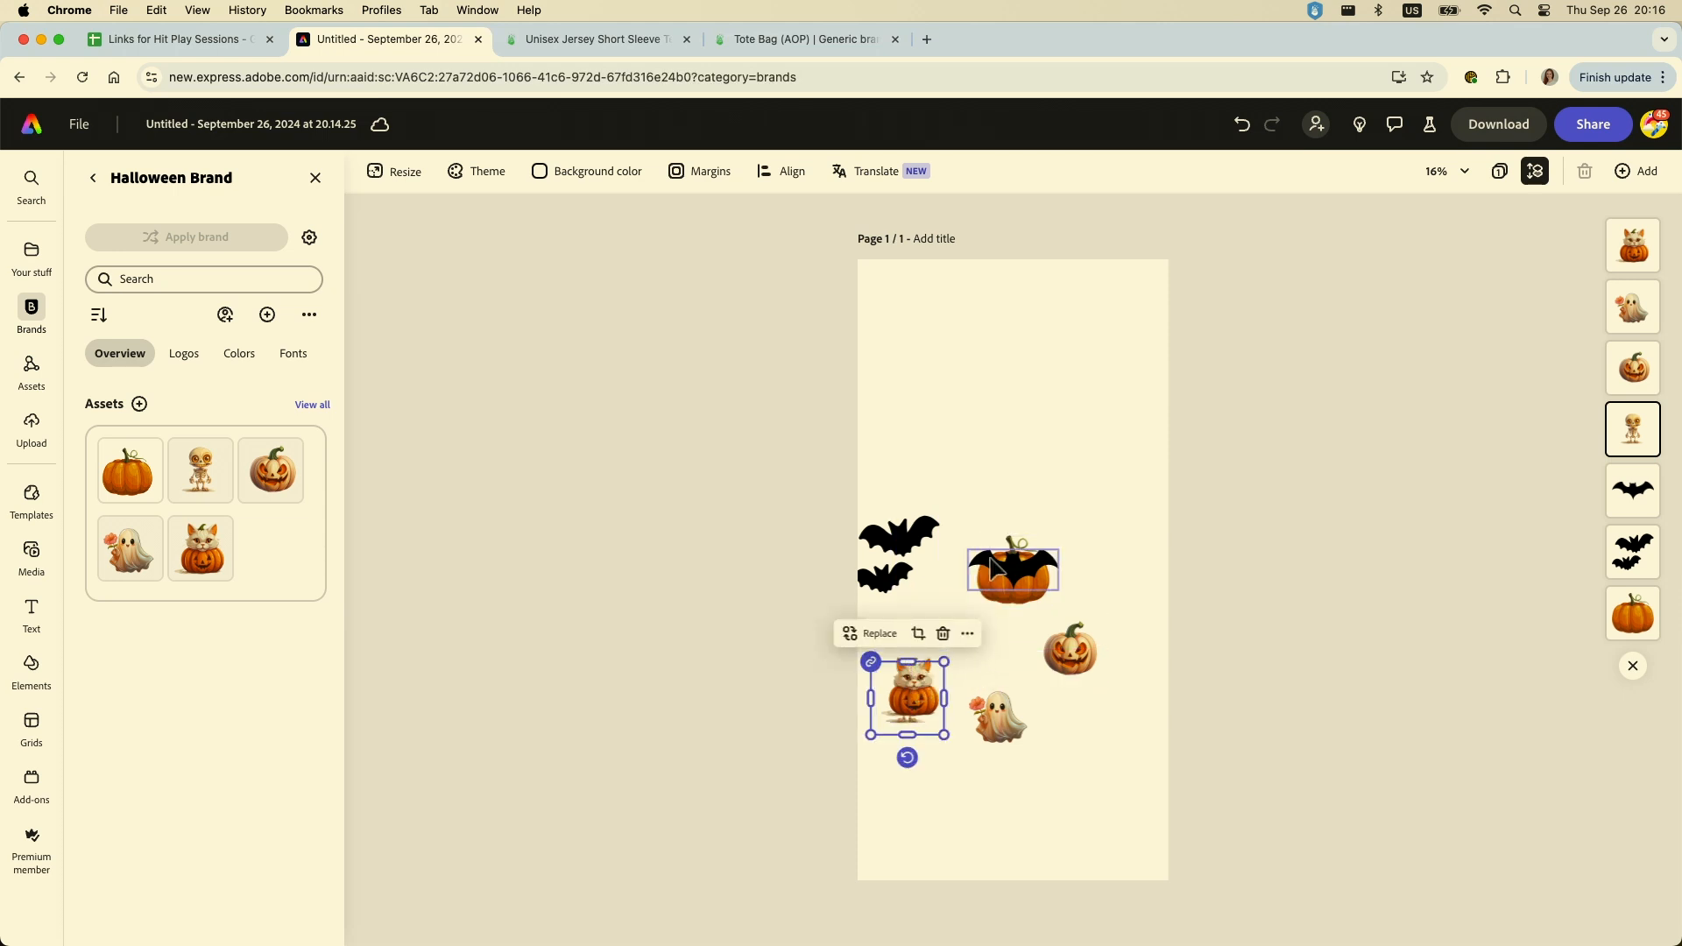
drag(1013, 564, 1083, 468)
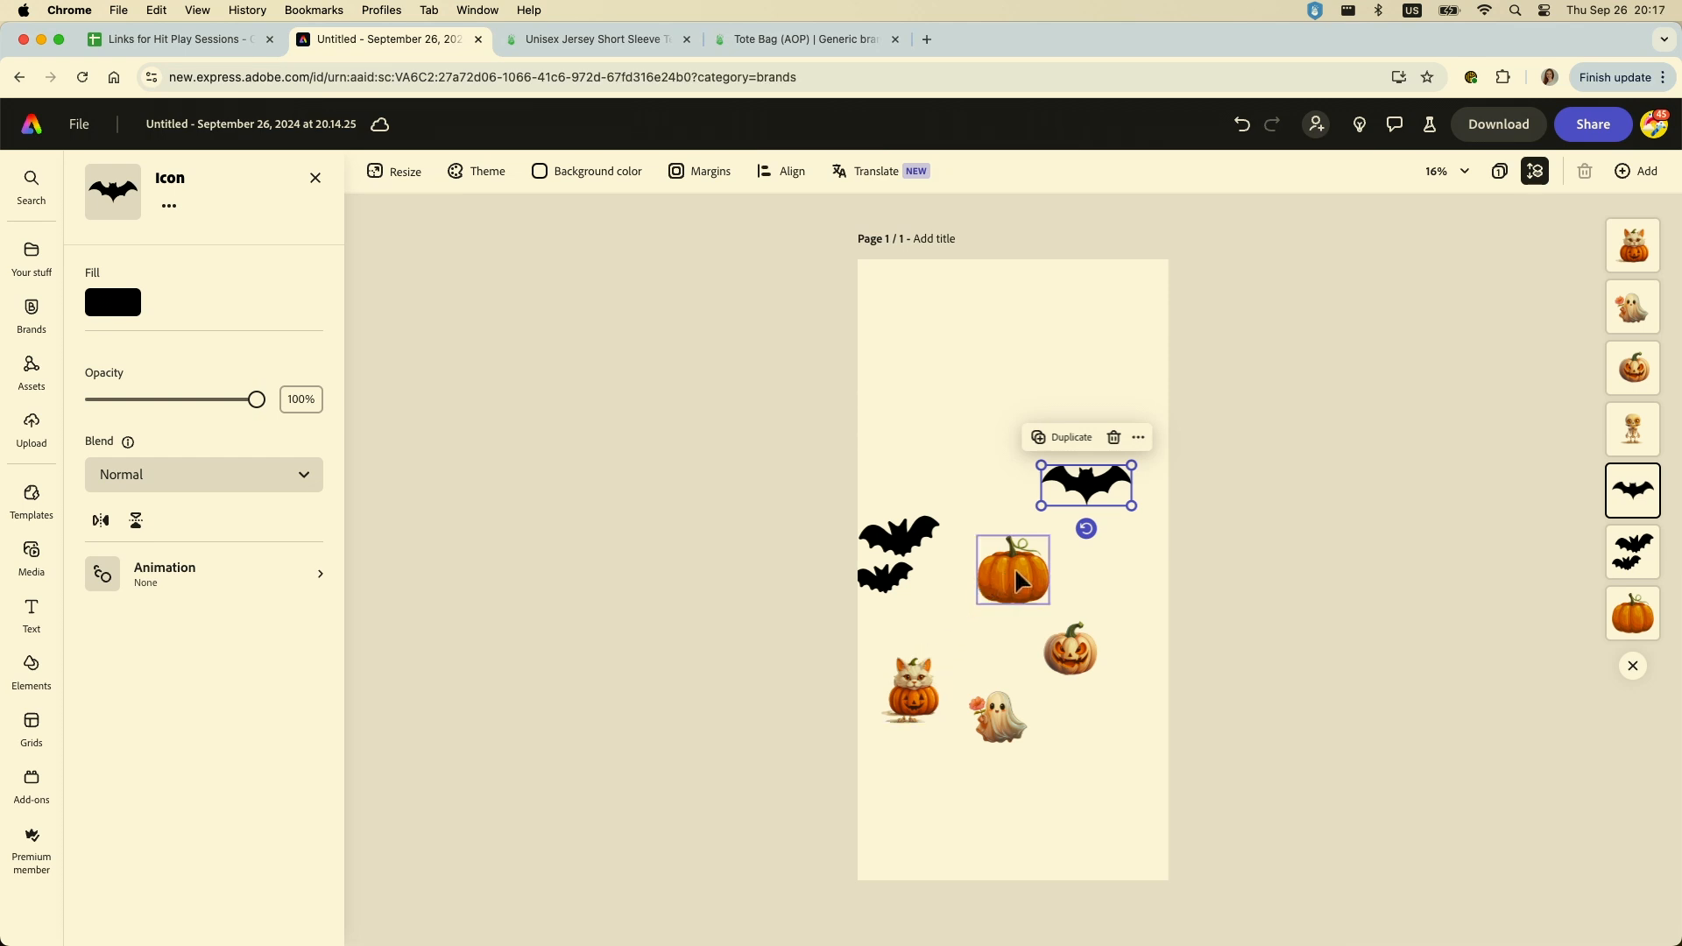
Move the plain pumpkin near the page's top edge and position its duplicate along the same row
drag(1015, 566, 938, 301)
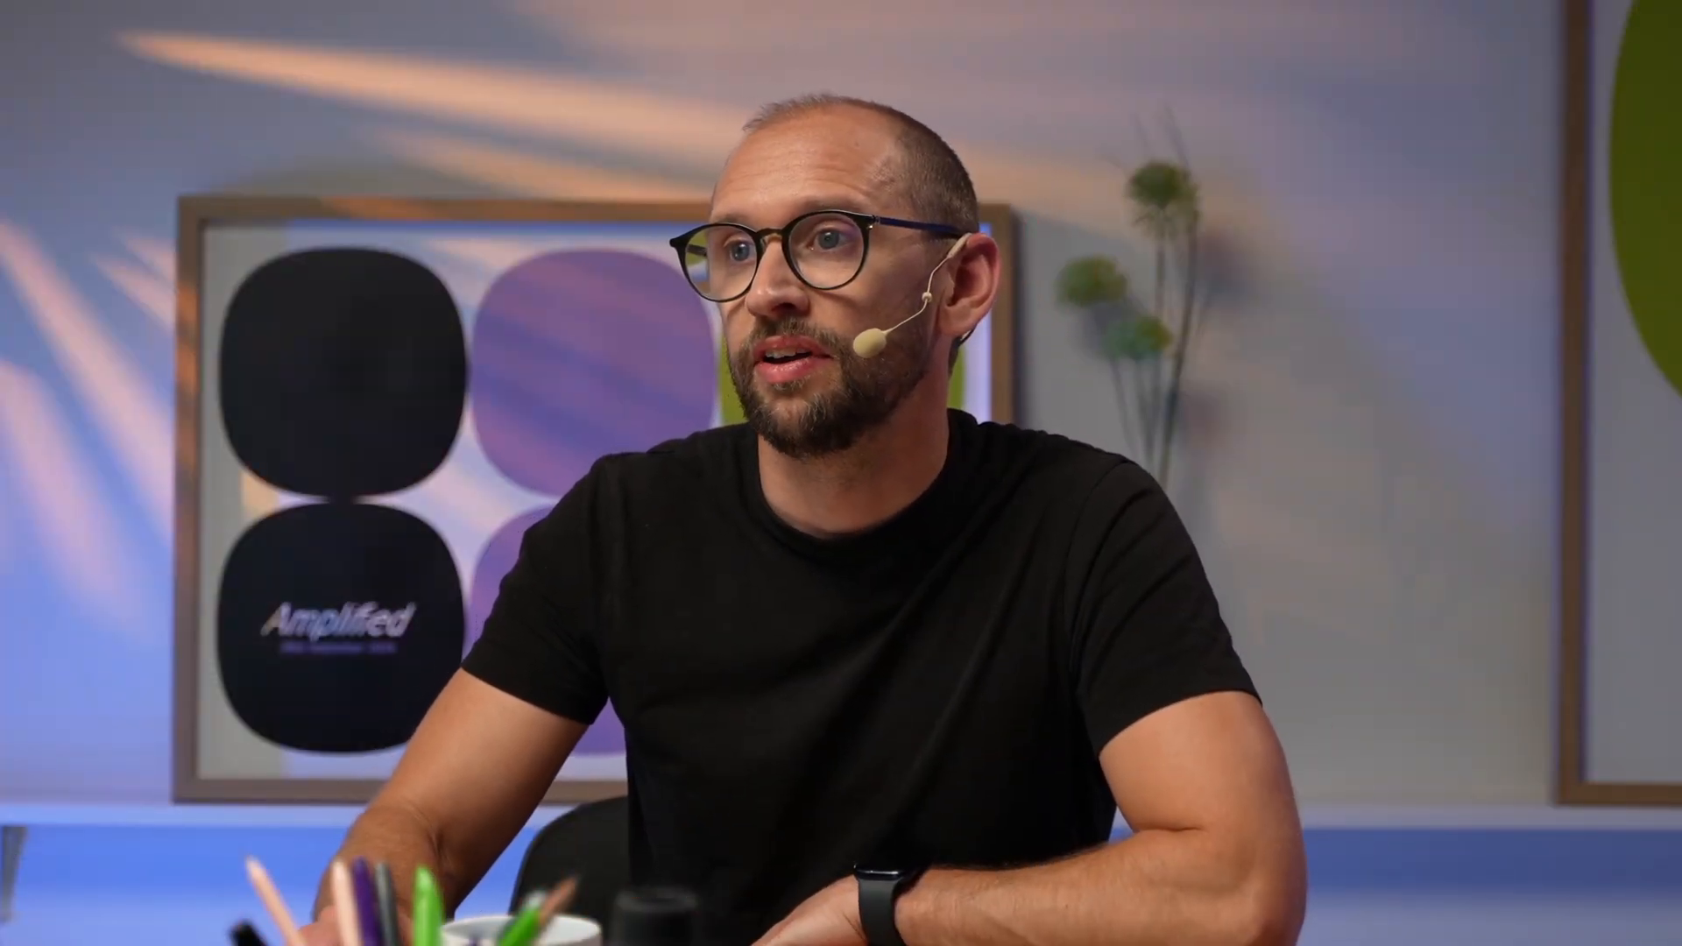
drag(1120, 319, 1162, 318)
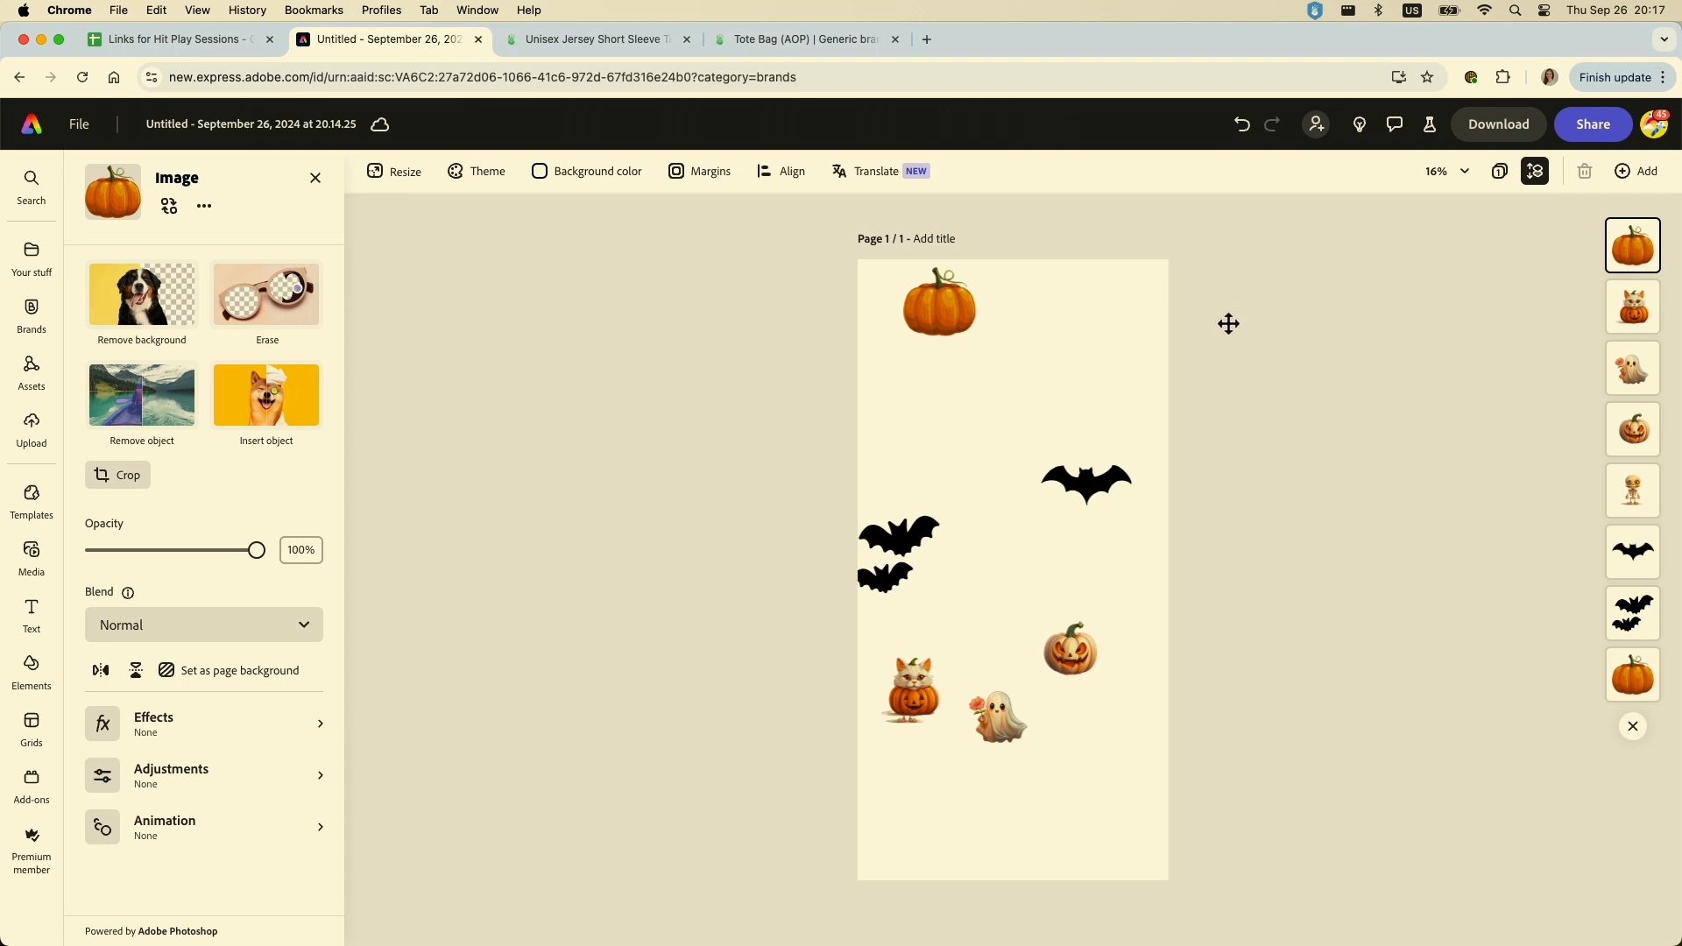
drag(1234, 311, 902, 311)
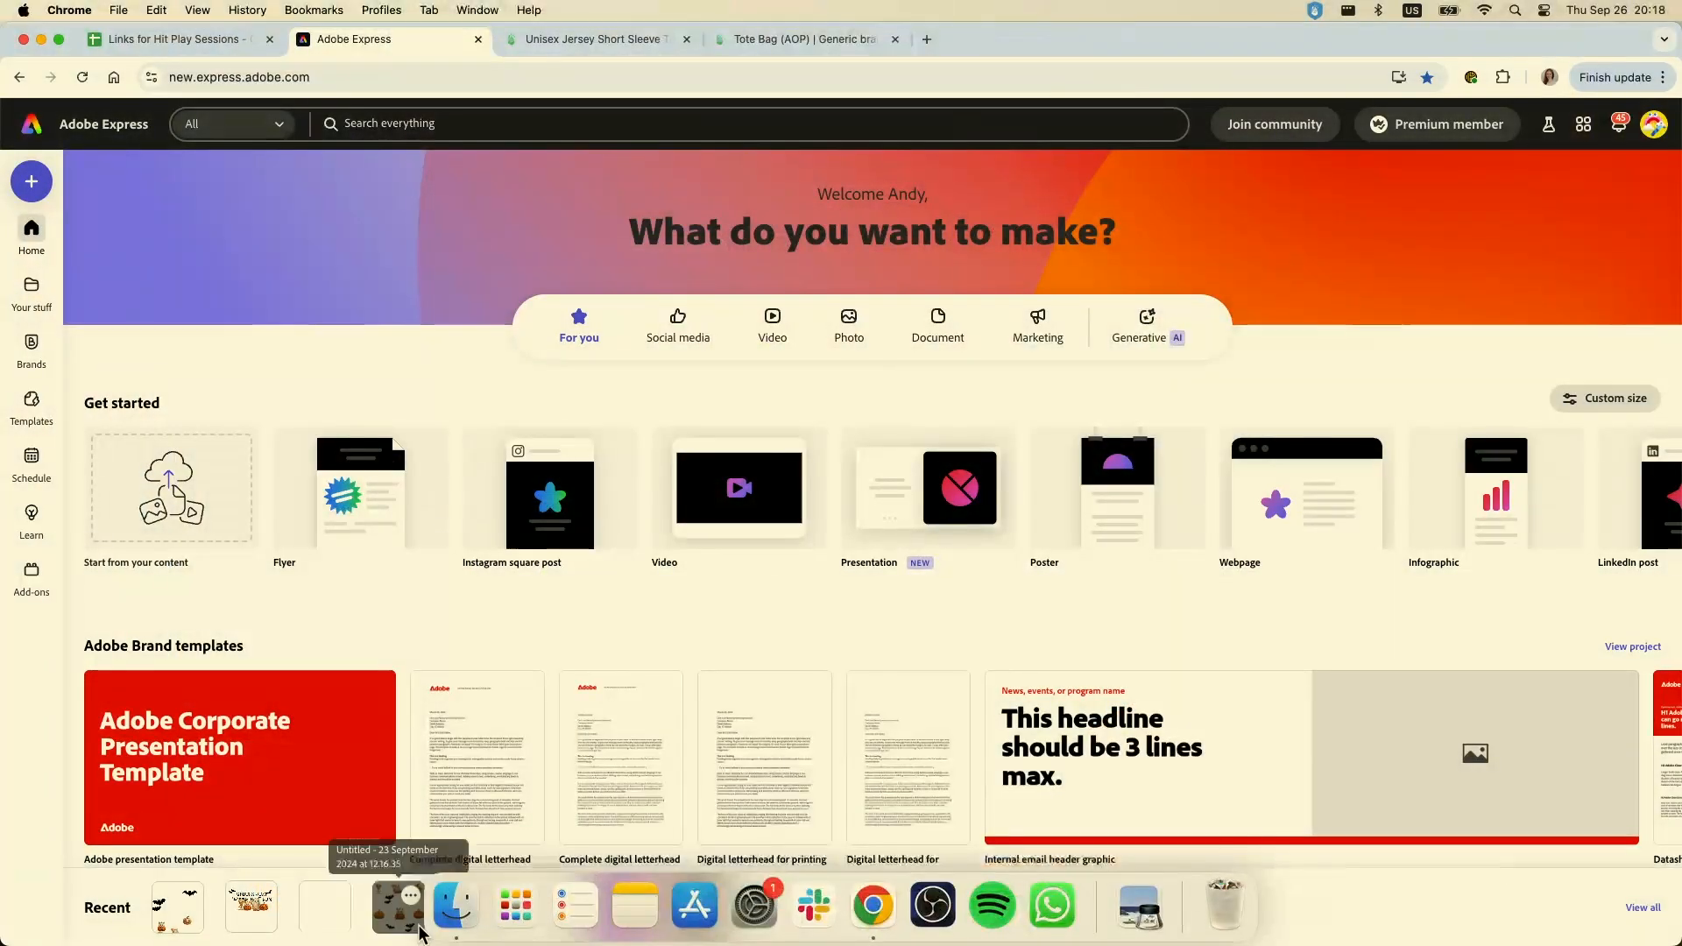
Open the recent project Untitled - 23 September 2024 at 12.16.35 containing the completed Halloween pattern
click(405, 927)
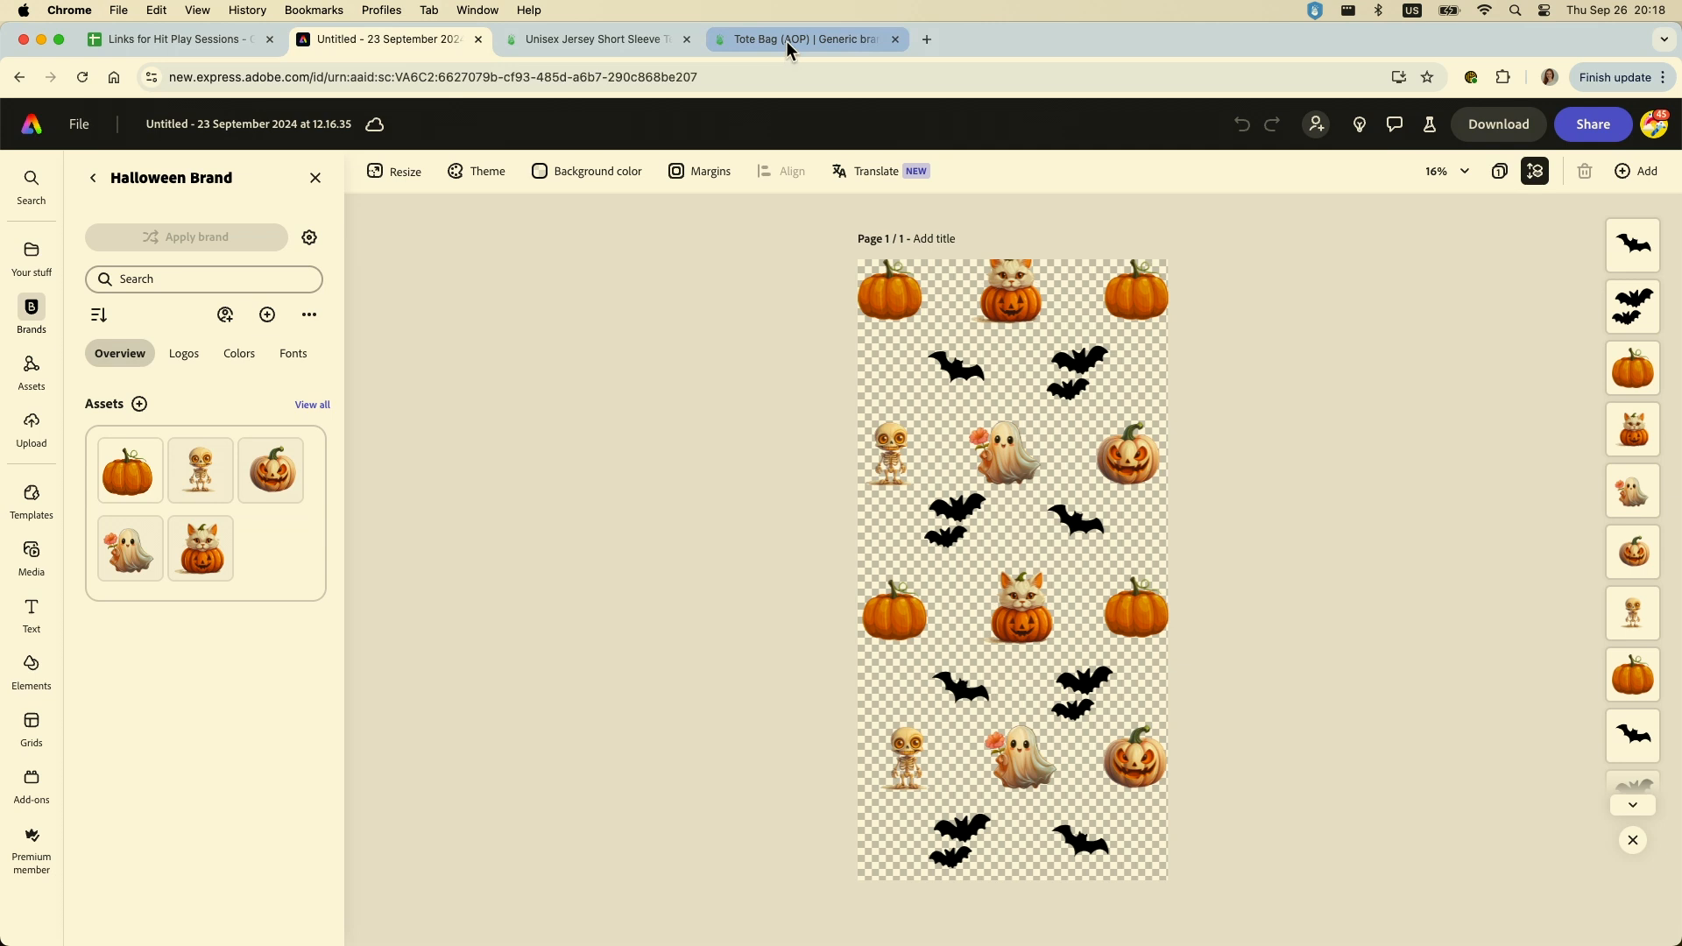
Switch to the Printify Tote Bag (AOP) editor and upload AOP Tote.png from the computer's Desktop folder as the bag's design
click(786, 41)
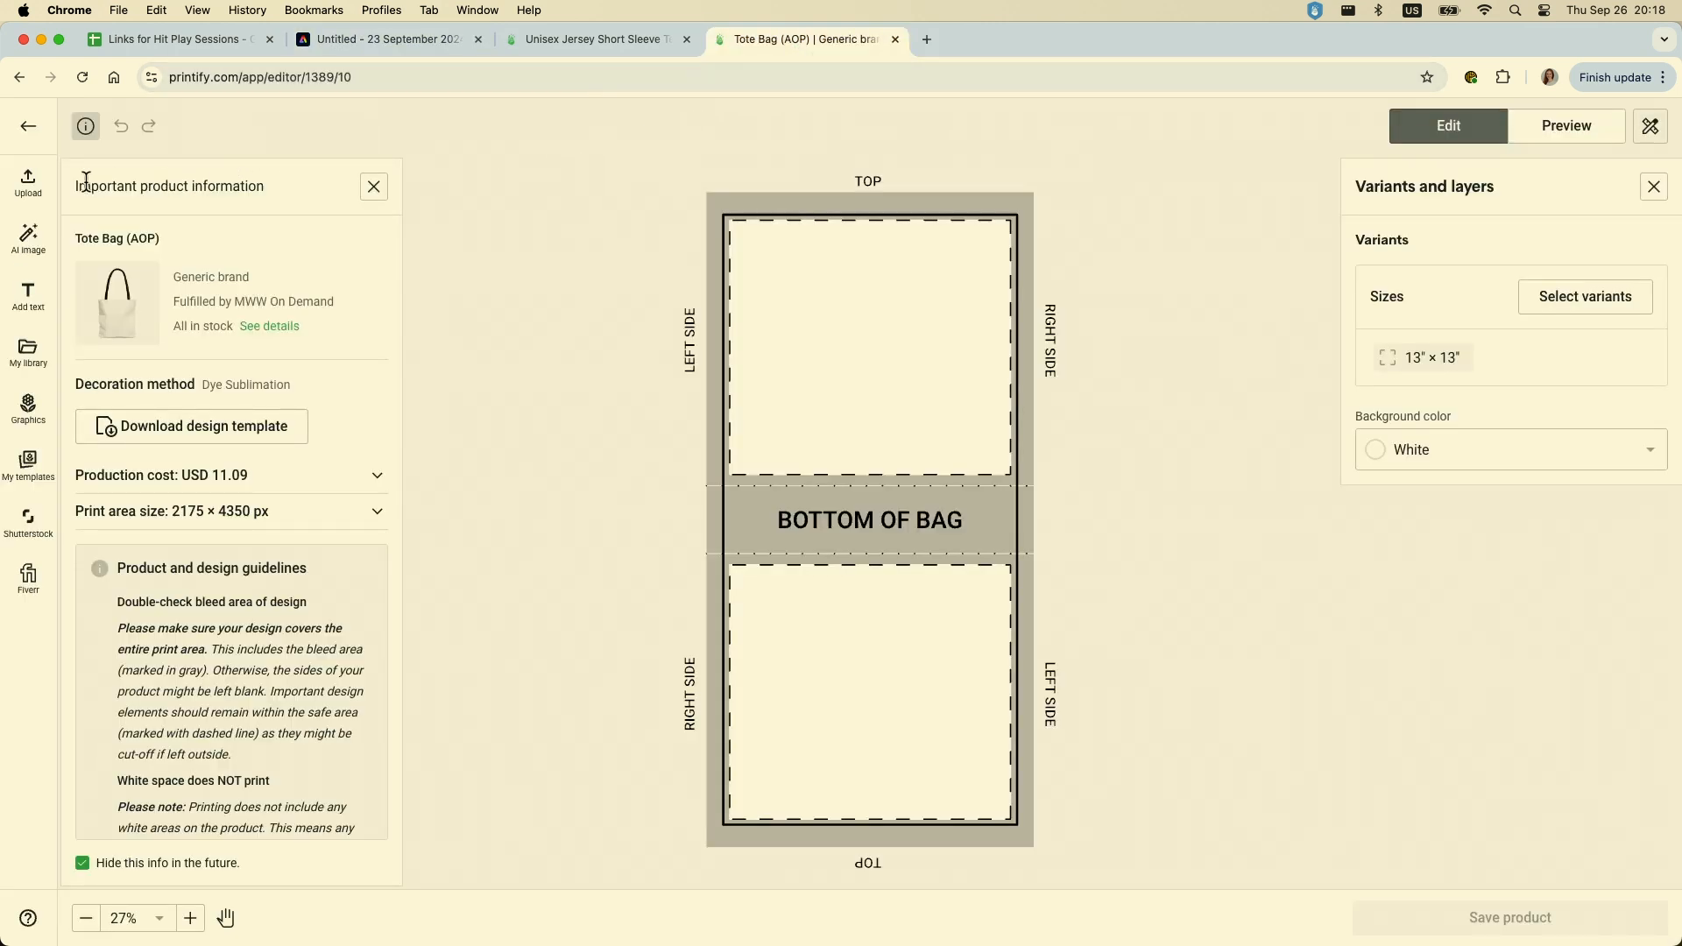
click(17, 197)
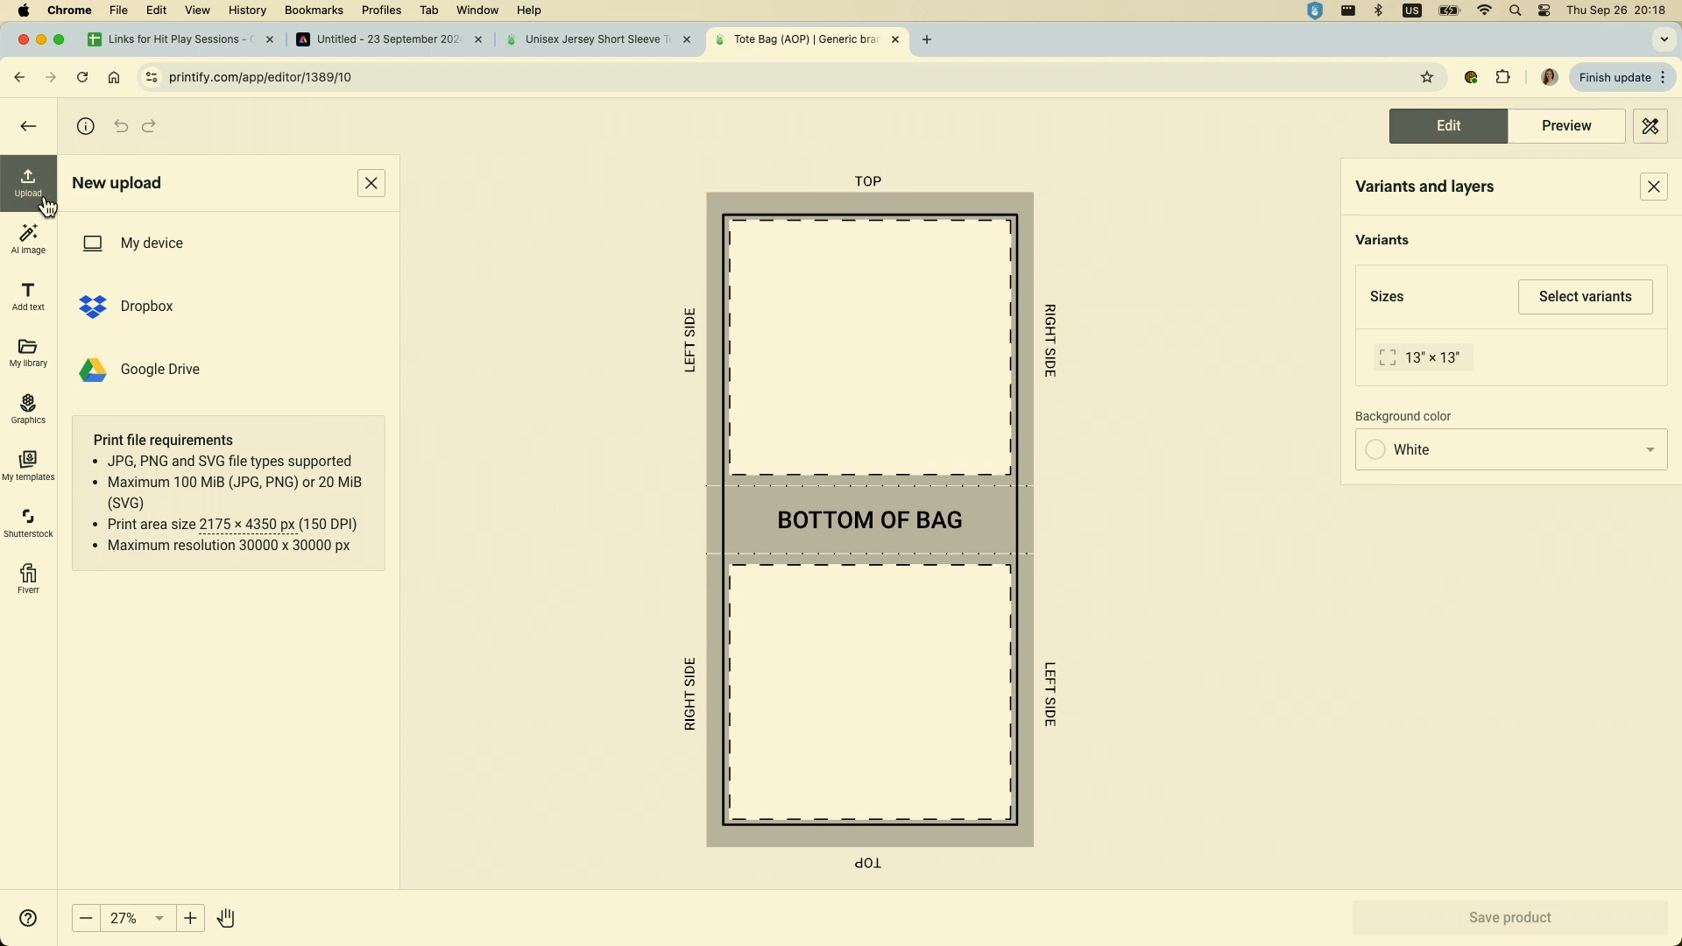
click(144, 250)
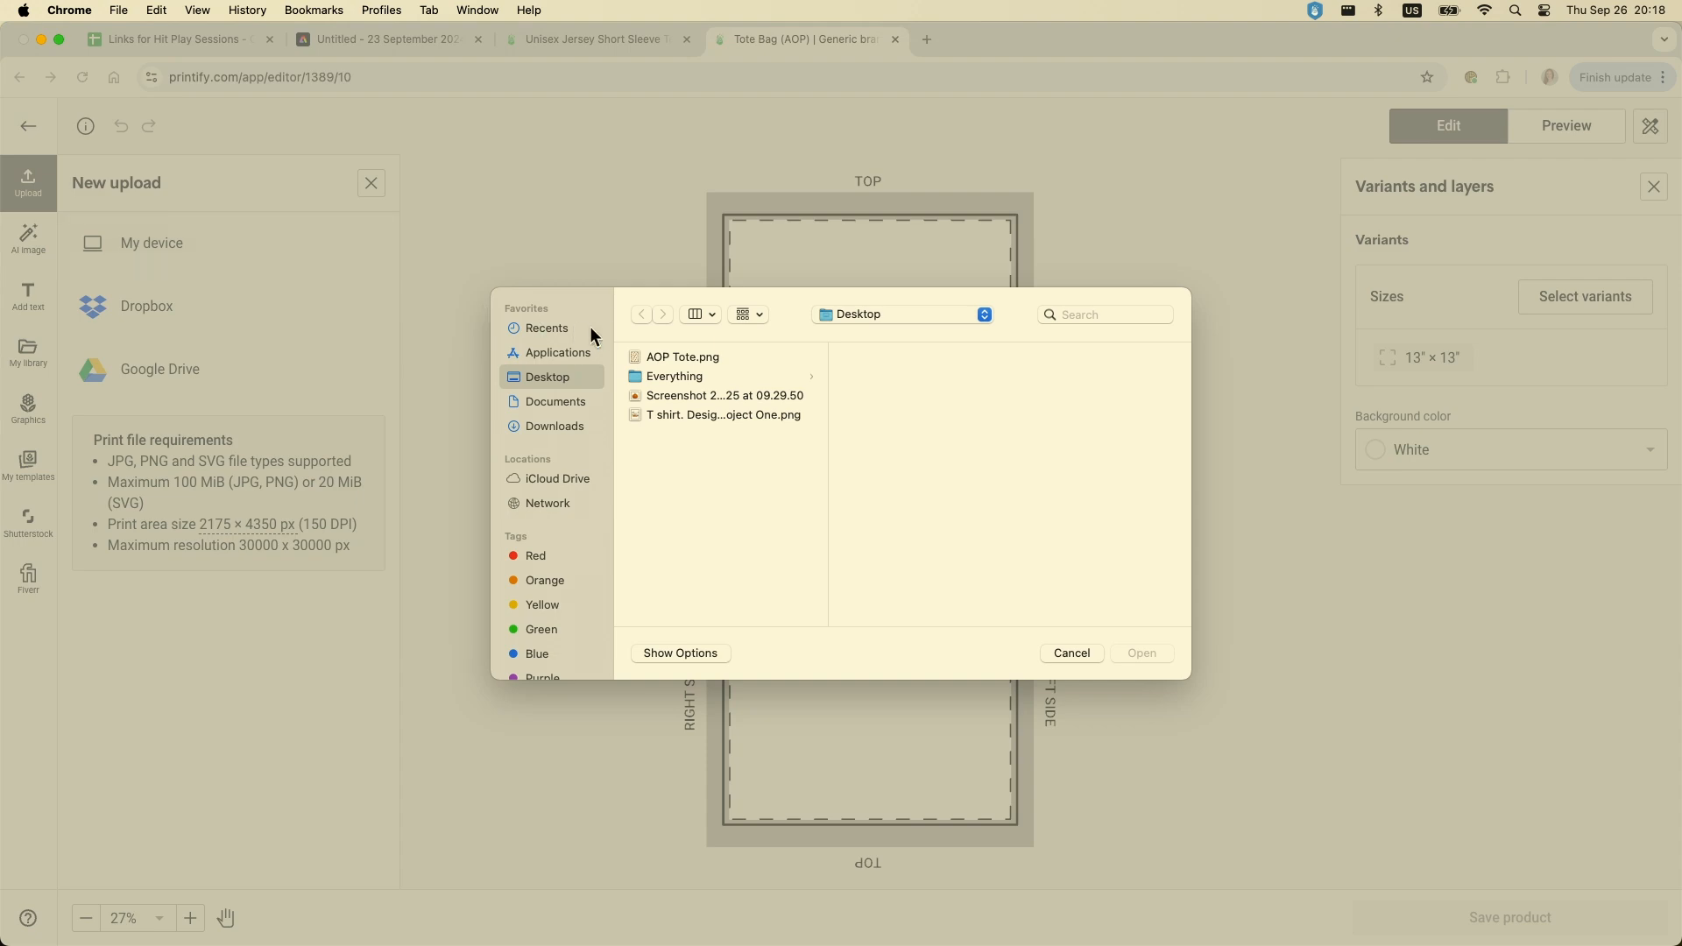
double_click(682, 357)
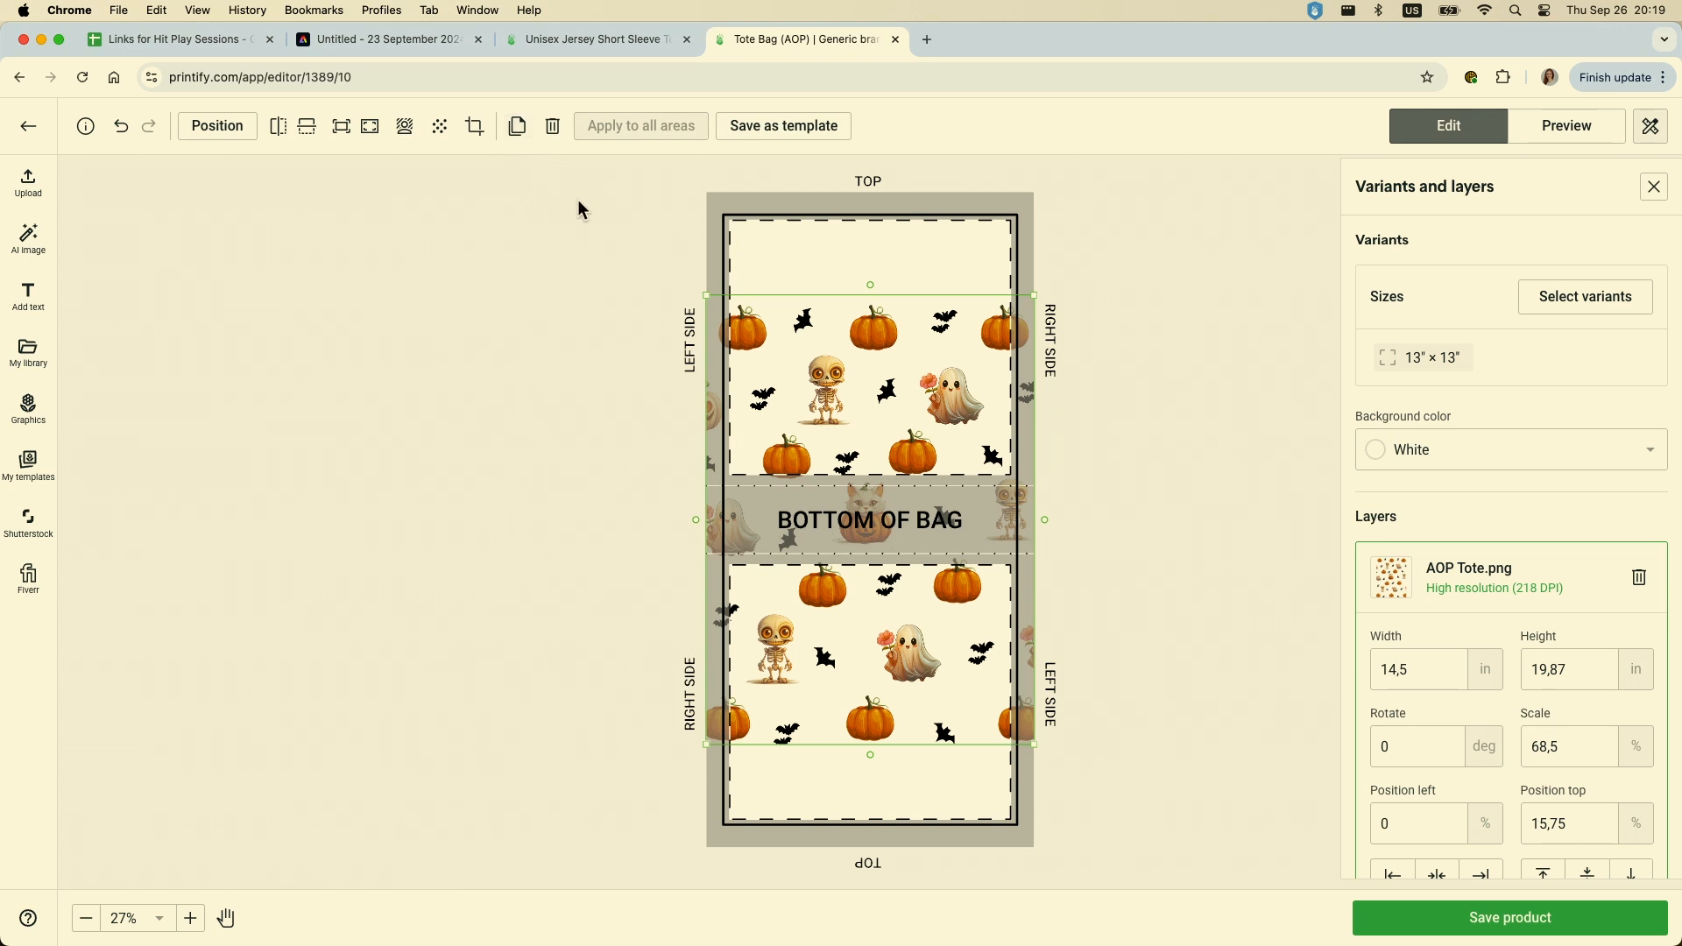
Select the placed AOP Tote.png pattern on the tote bag template
click(701, 297)
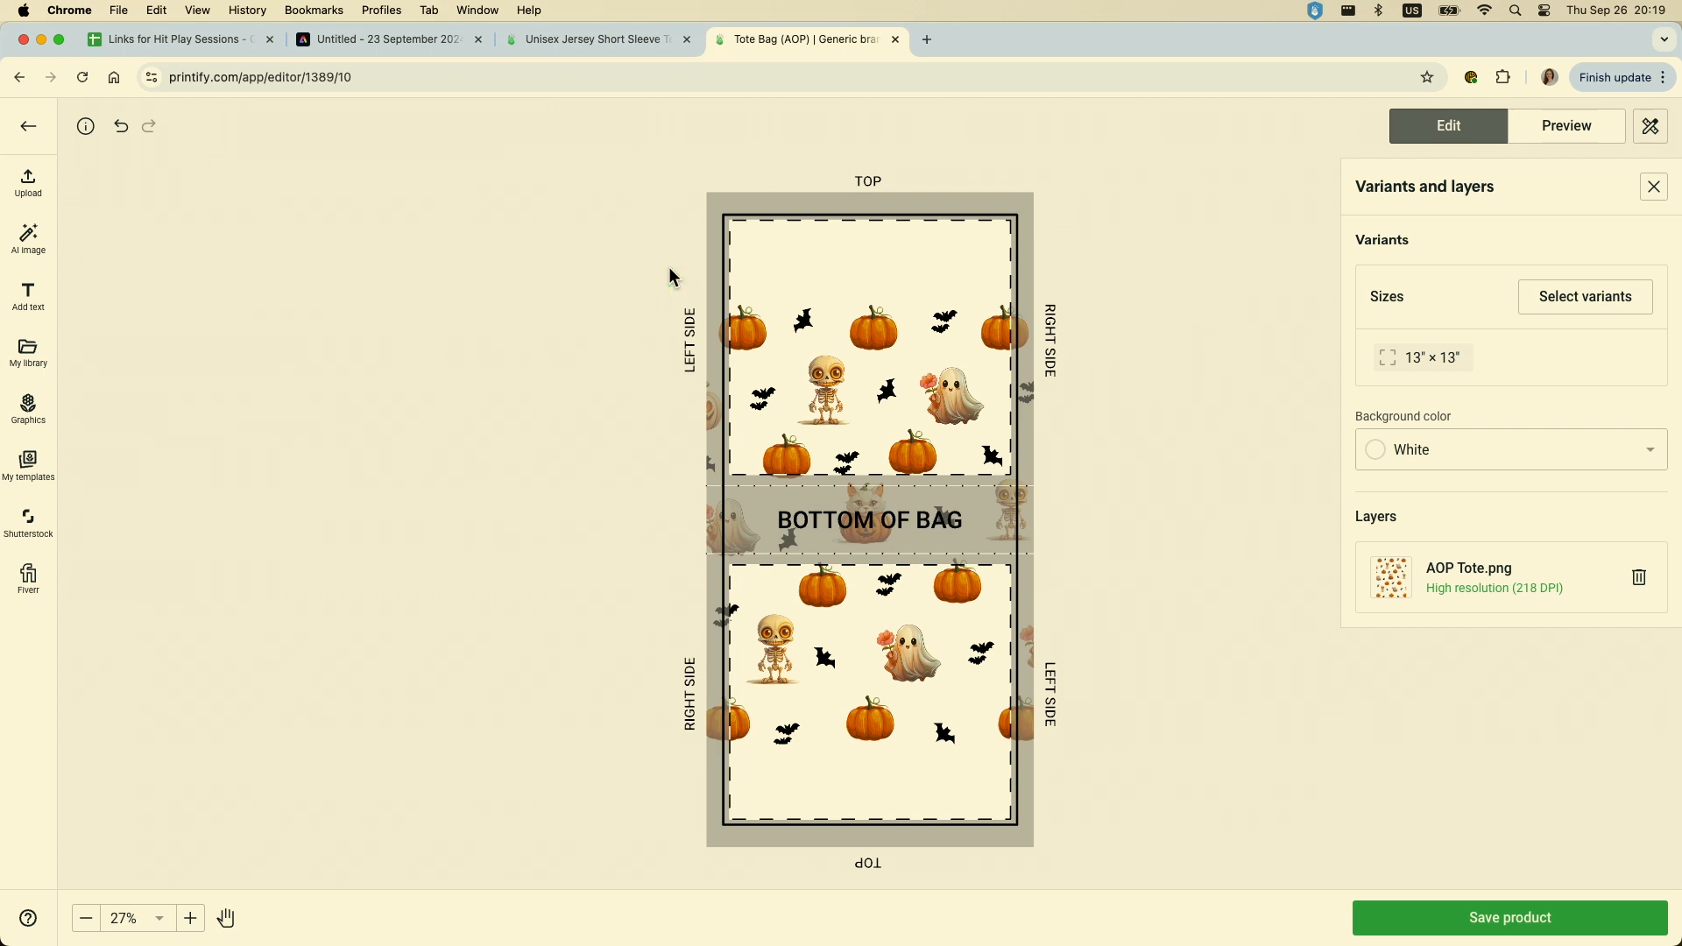
click(732, 319)
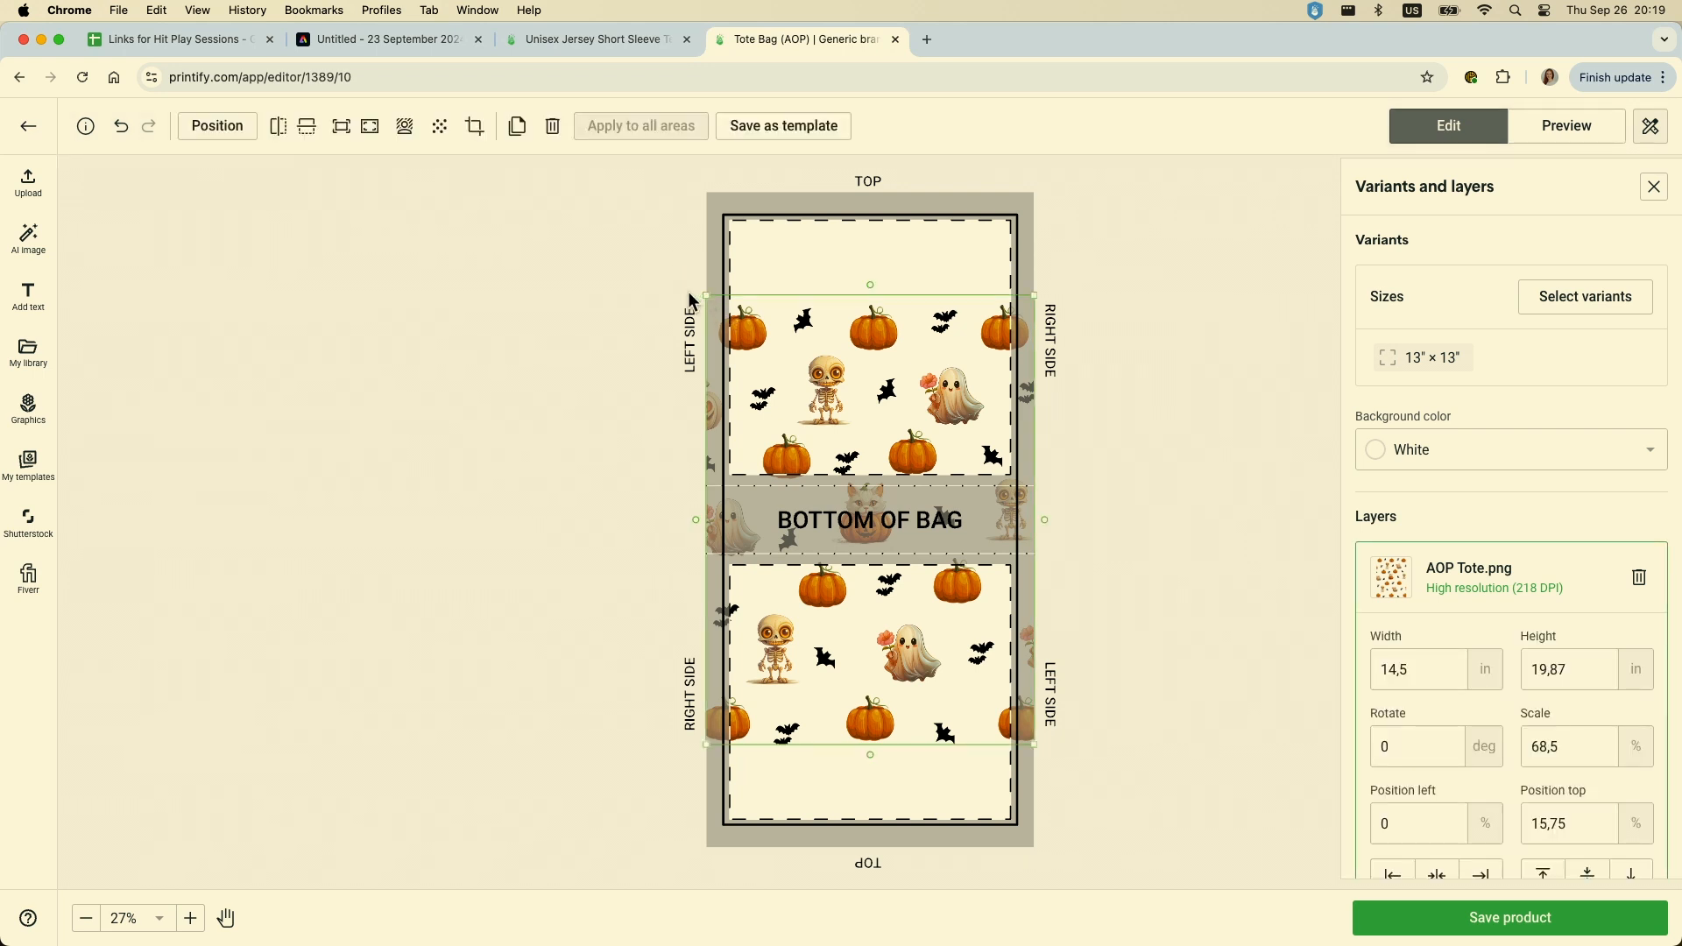